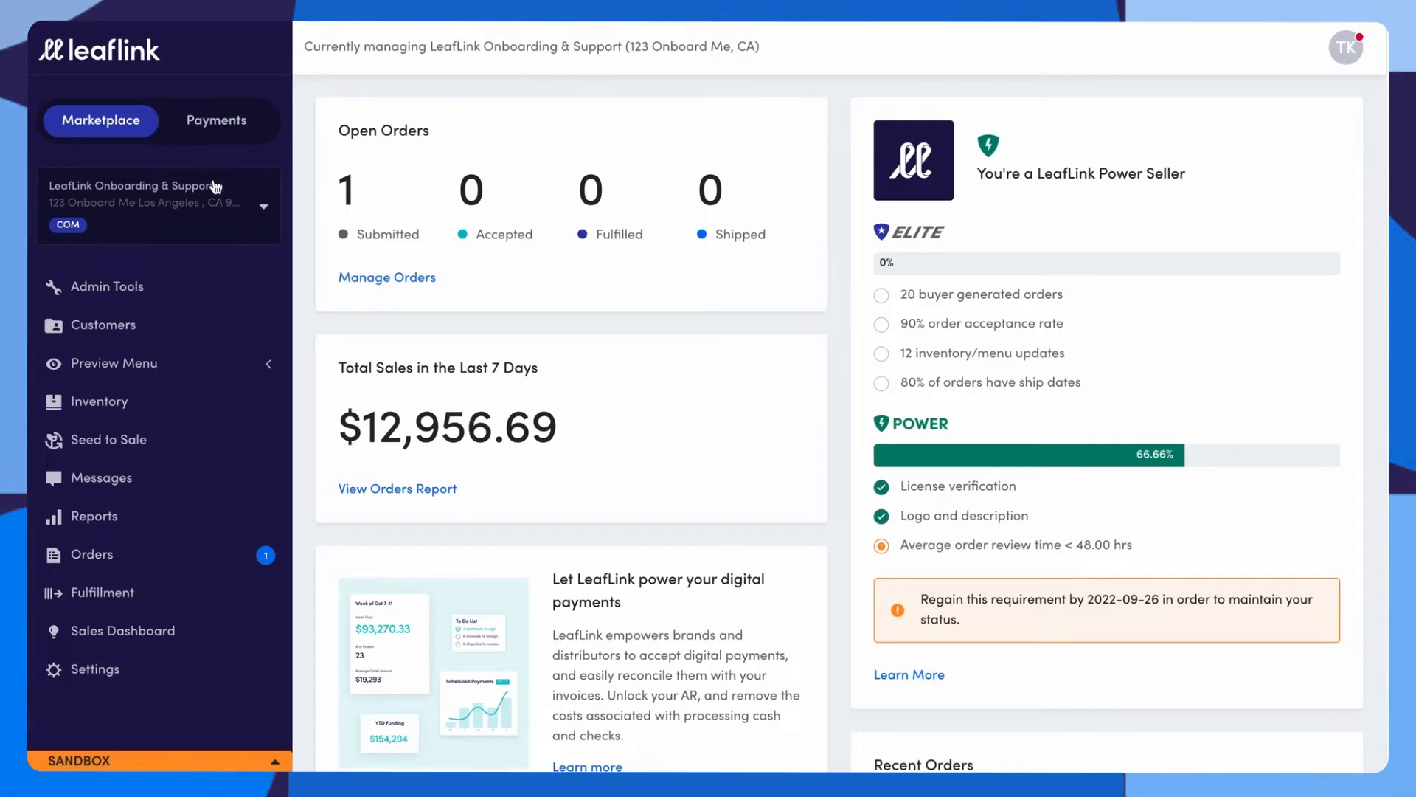
Open the Listings page of the inventory.
{"action": "left_click", "coordinate": [163, 404]}
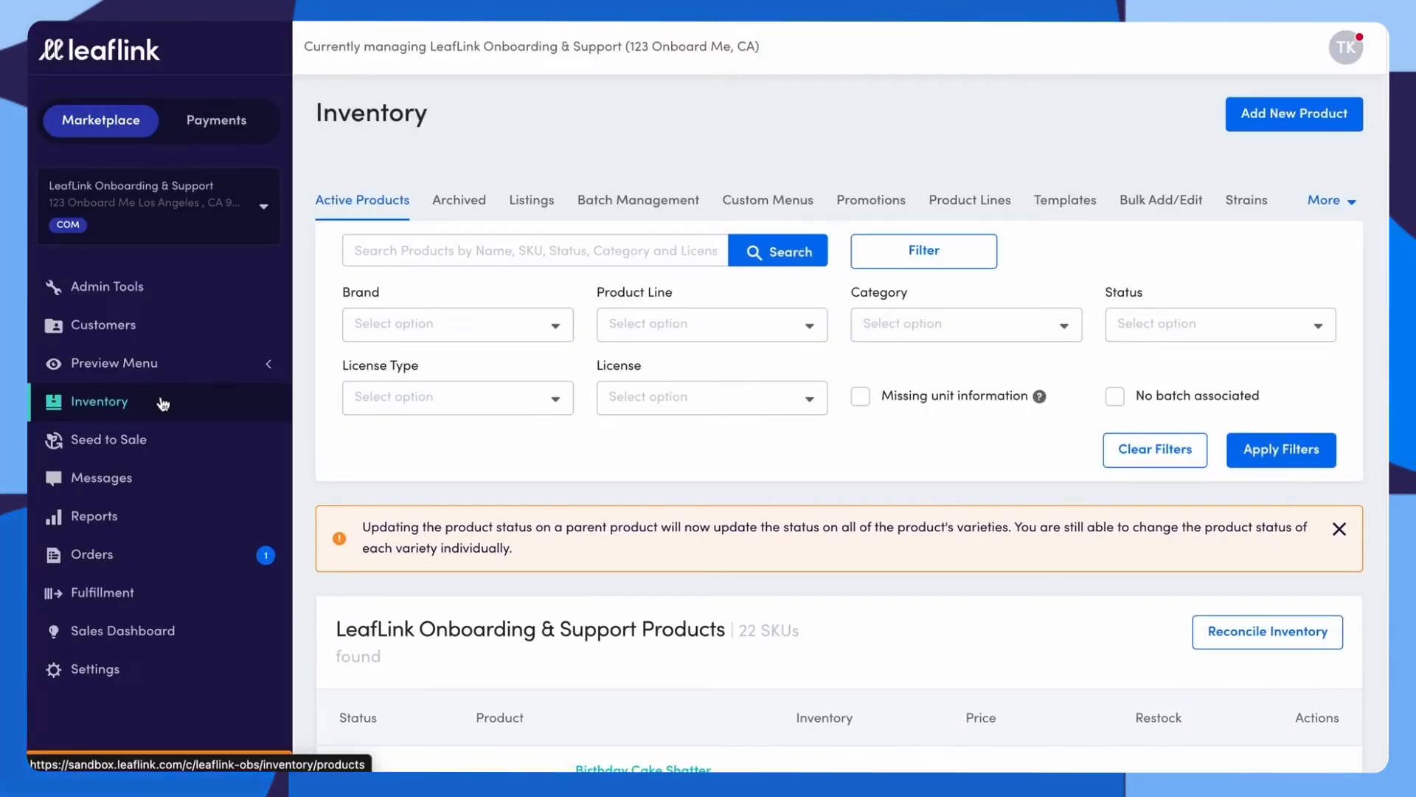
{"action": "left_click", "coordinate": [536, 200]}
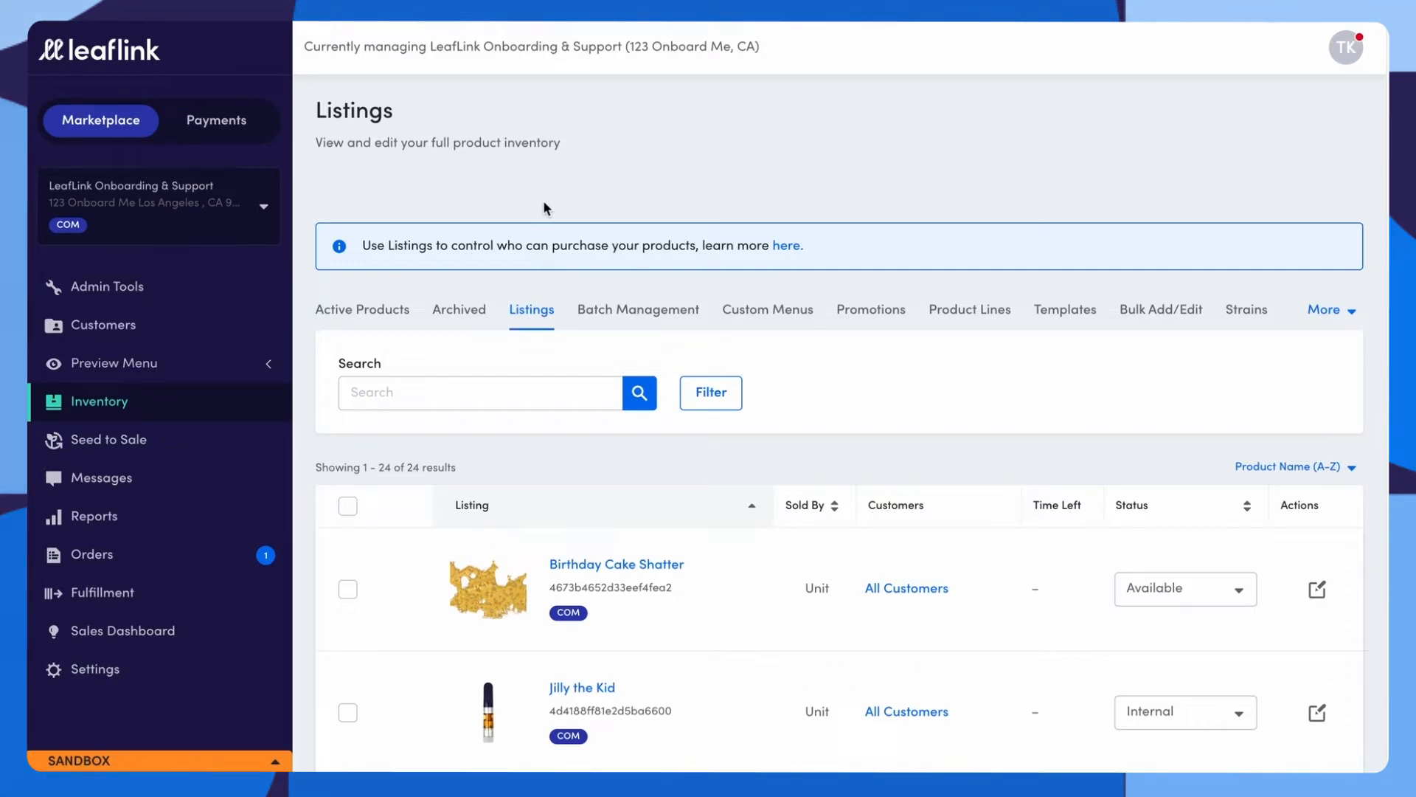
{"action": "left_click", "coordinate": [896, 588]}
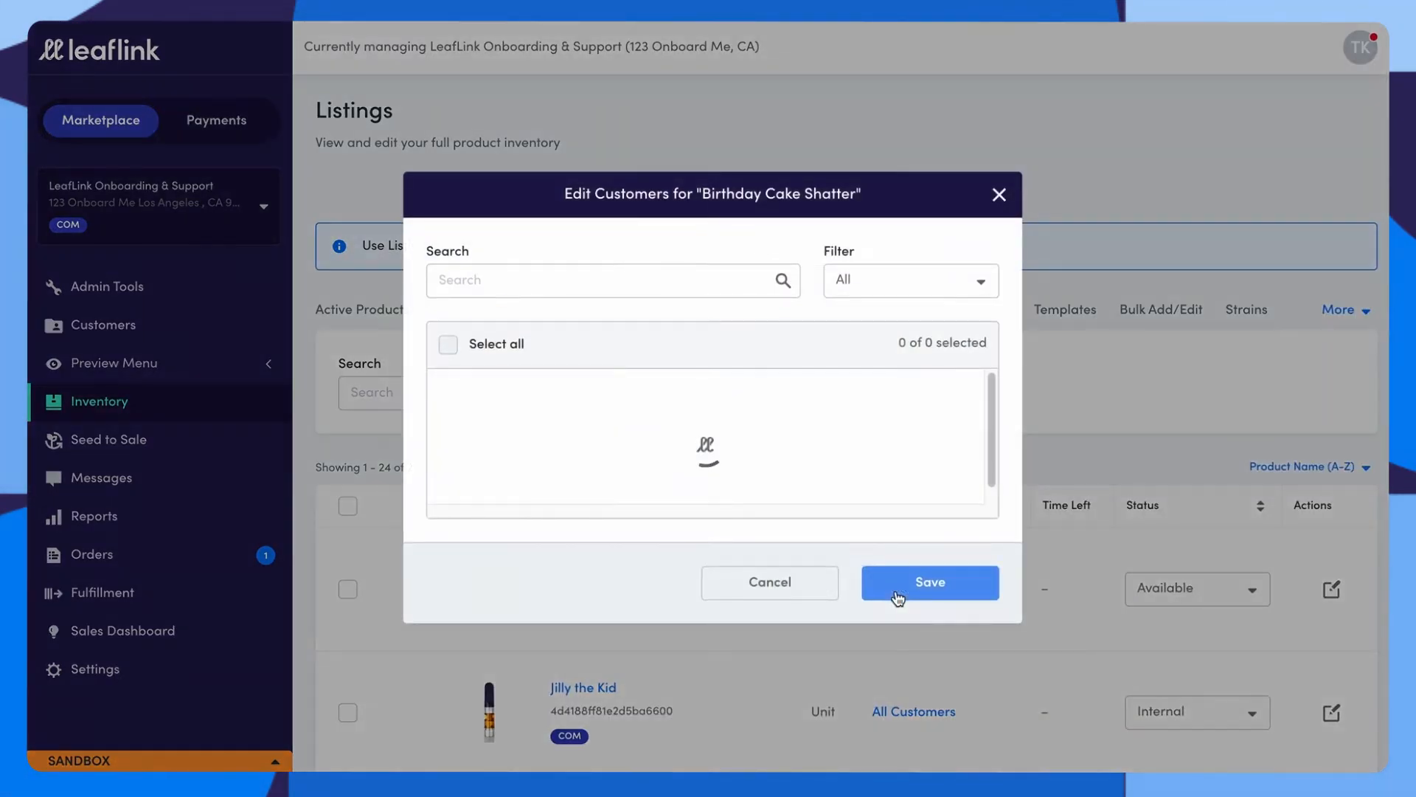
{"action": "left_click", "coordinate": [451, 395]}
{"action": "left_click", "coordinate": [448, 427]}
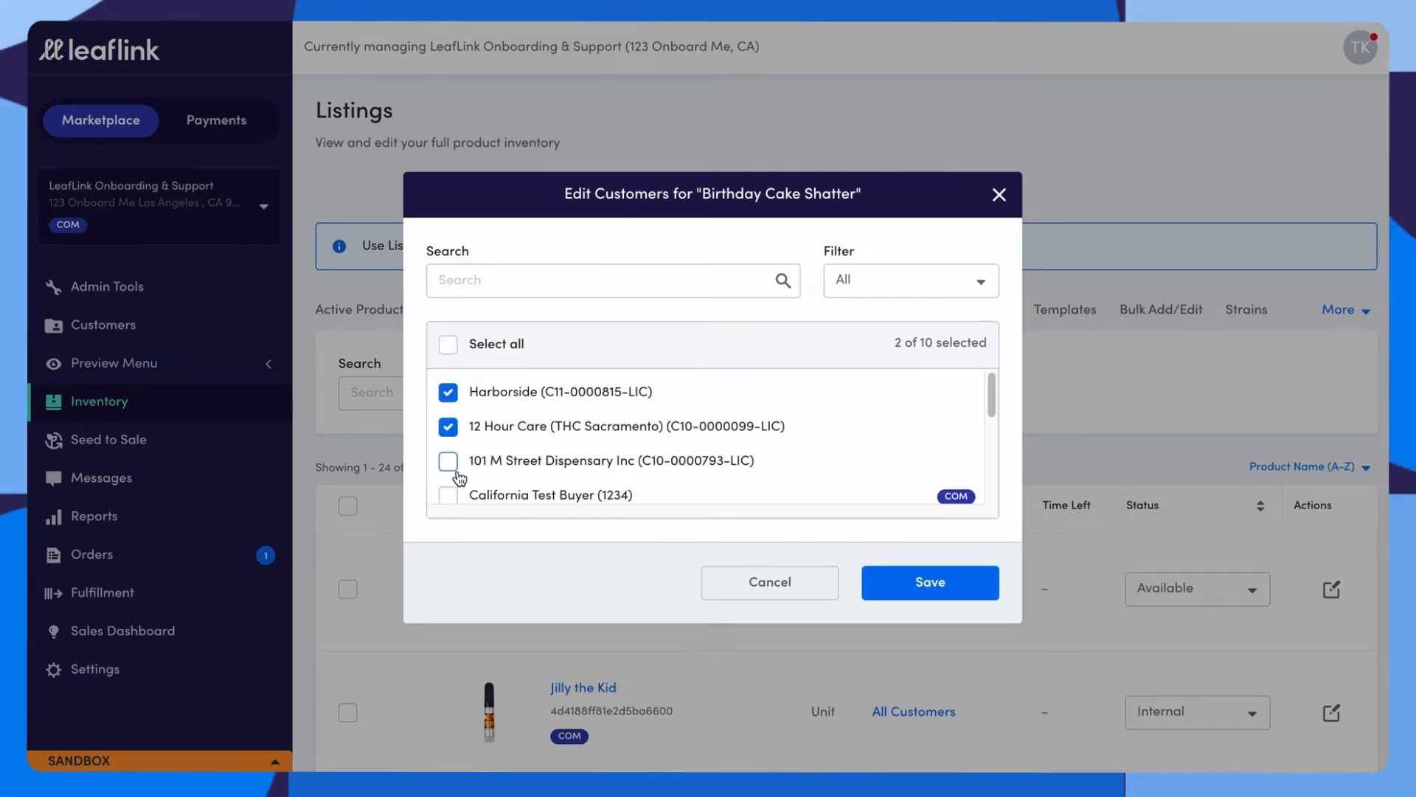
{"action": "left_click", "coordinate": [448, 461]}
{"action": "left_click", "coordinate": [449, 495]}
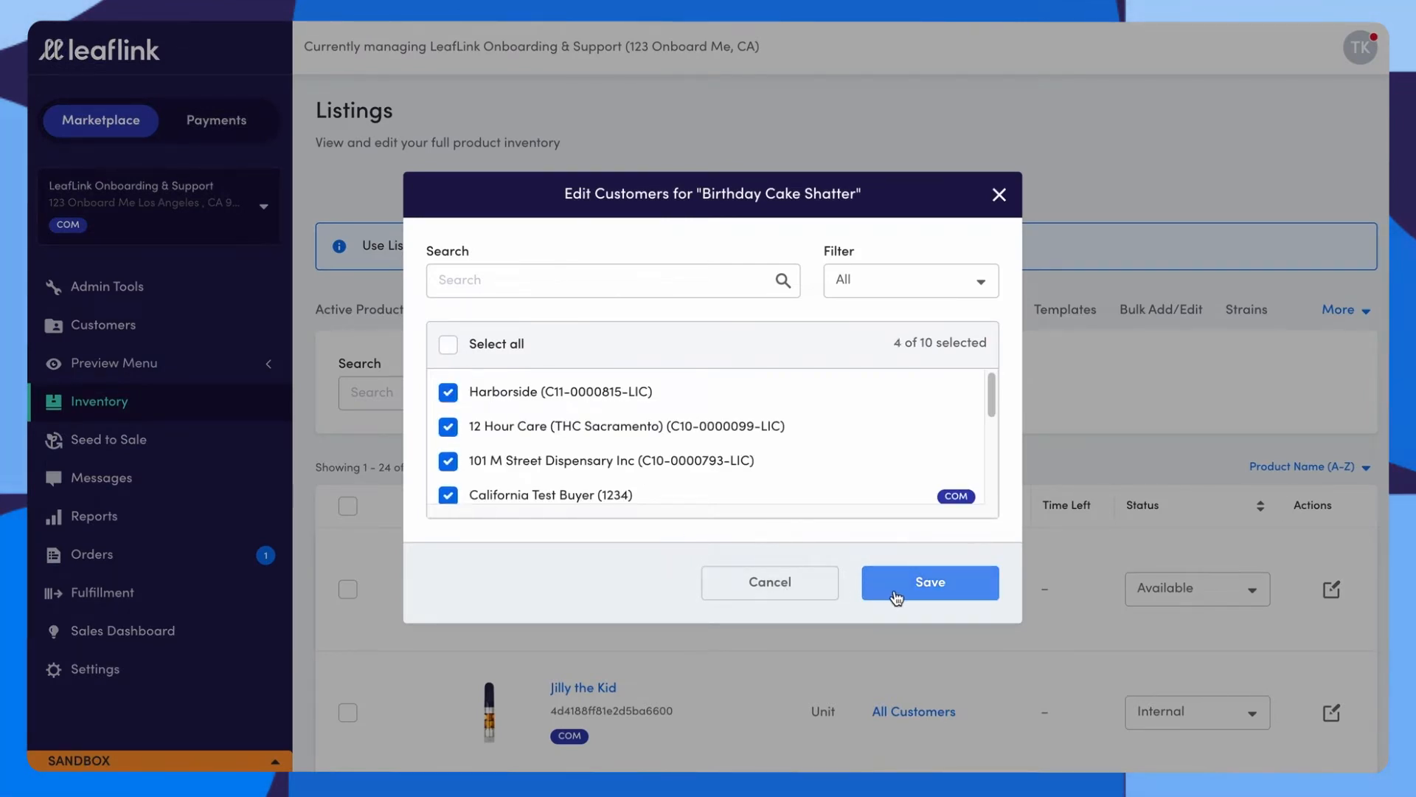
{"action": "left_click", "coordinate": [785, 582]}
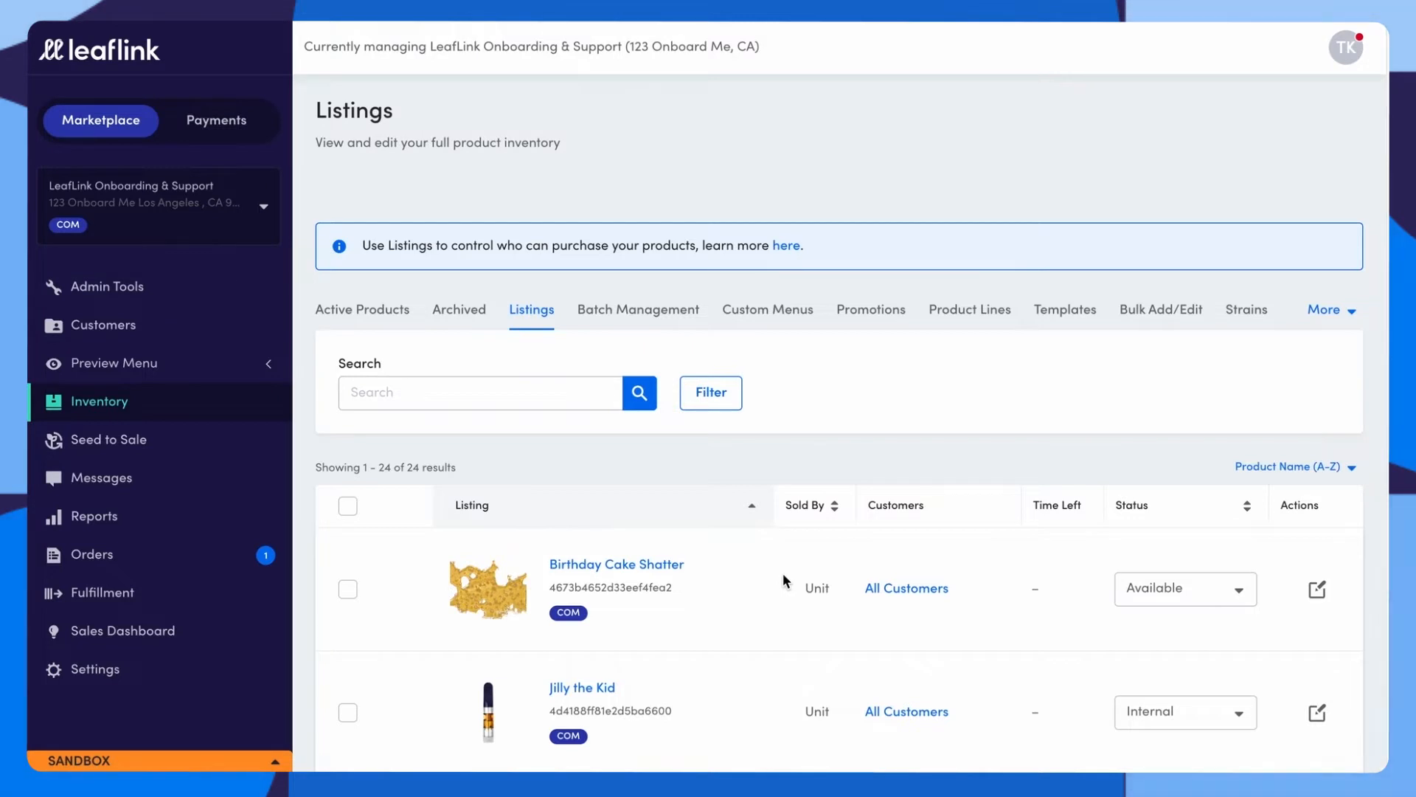
Edit the Birthday Cake Shatter listing to assign specific customers using the Dispensary Chain group.
{"action": "left_click", "coordinate": [1319, 590]}
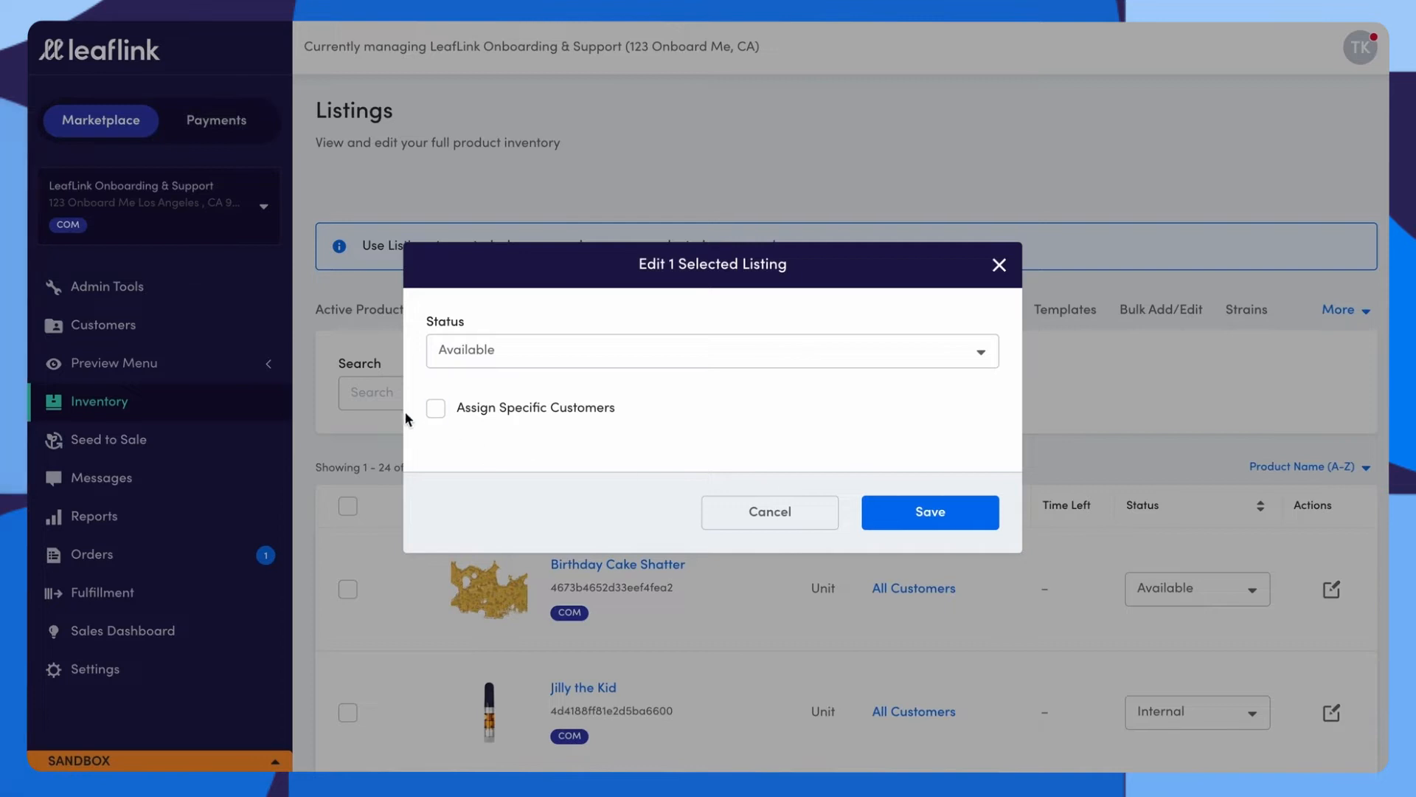
{"action": "left_click", "coordinate": [435, 413]}
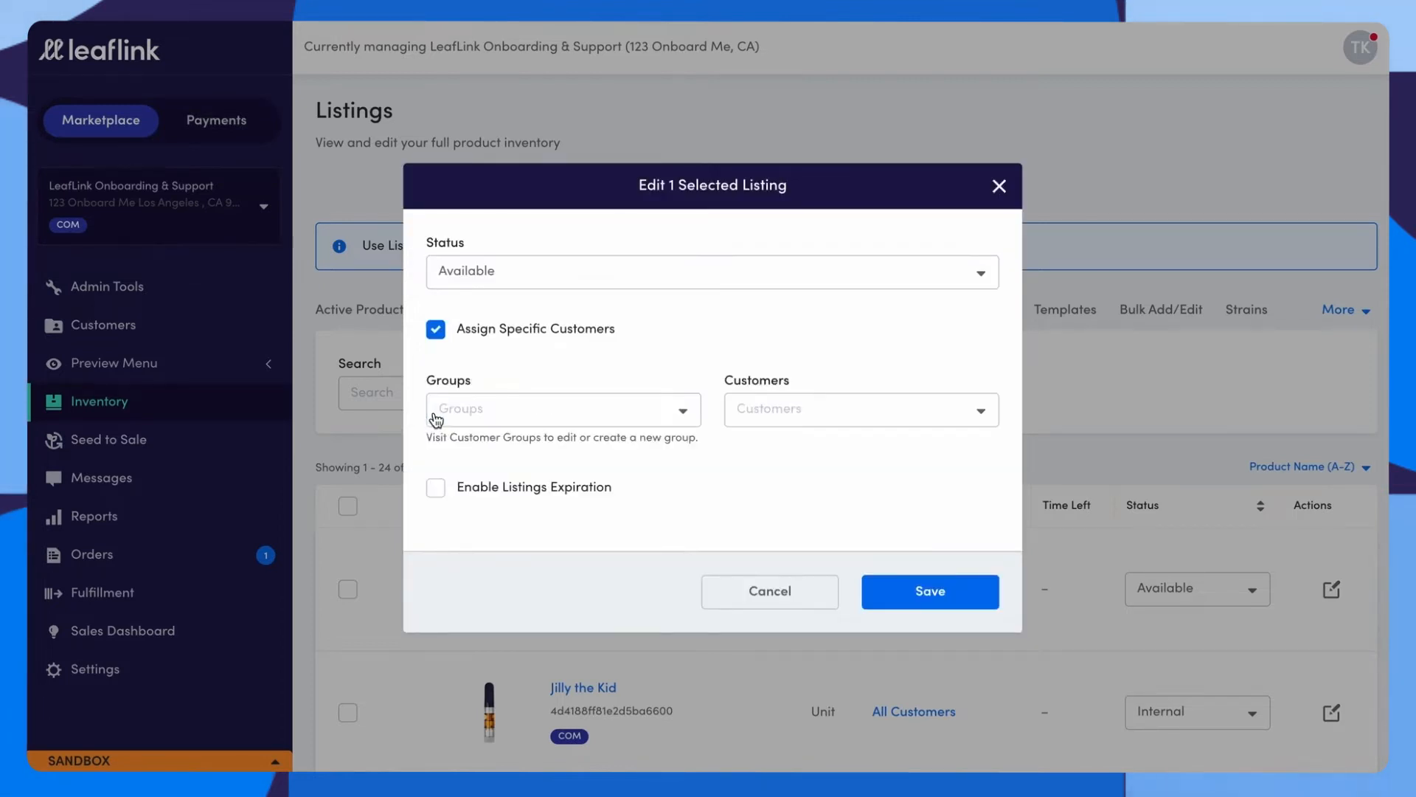
{"action": "left_click", "coordinate": [578, 287]}
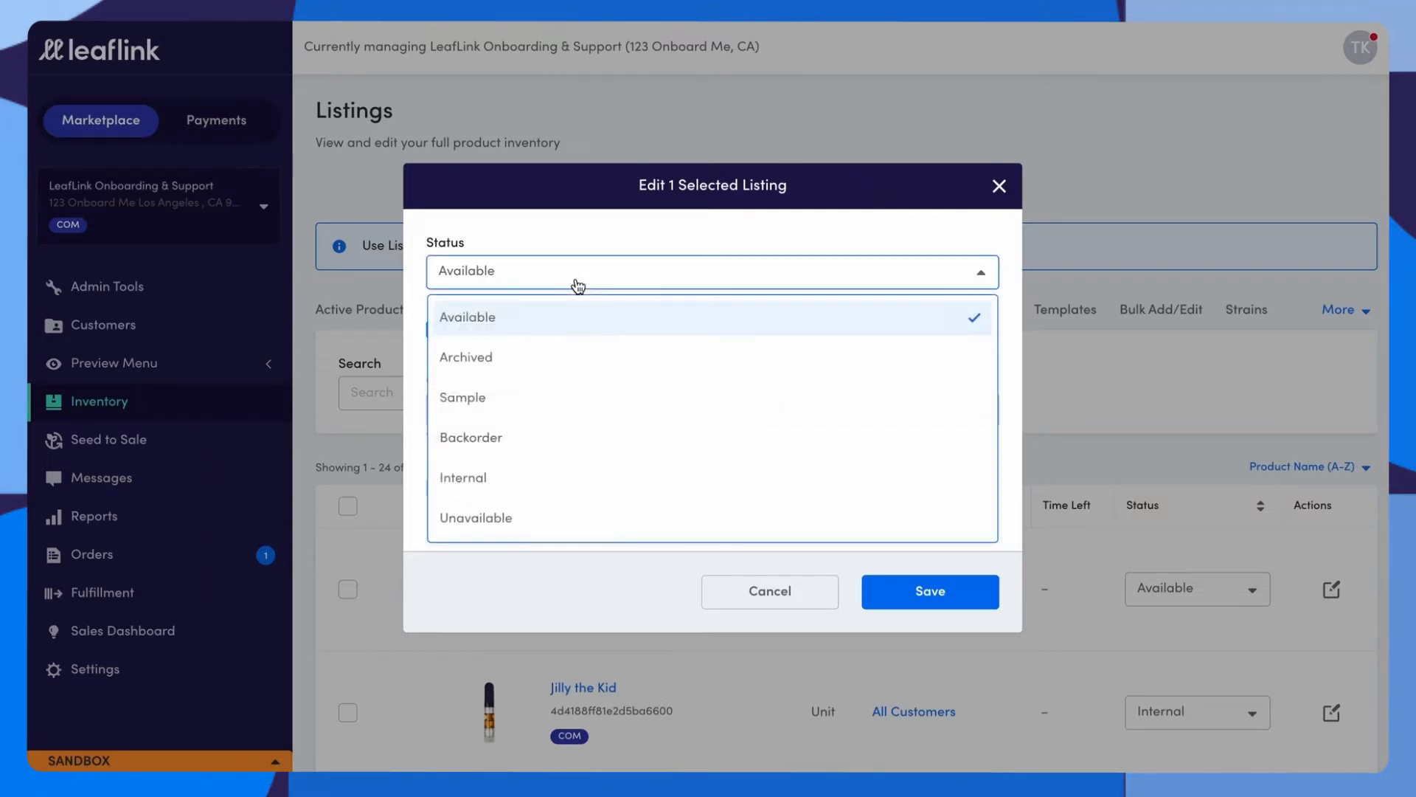
{"action": "left_click", "coordinate": [596, 237]}
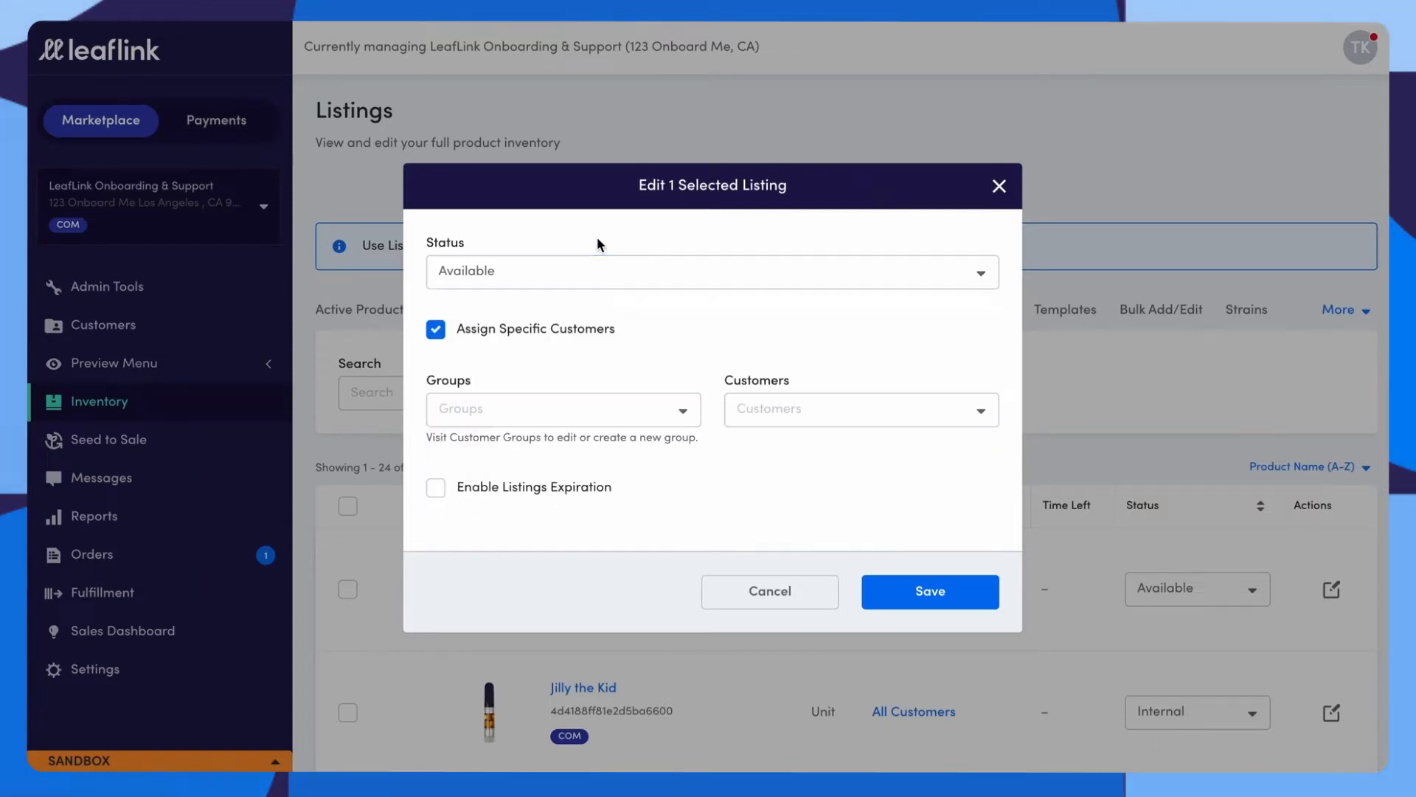
{"action": "left_click", "coordinate": [639, 405]}
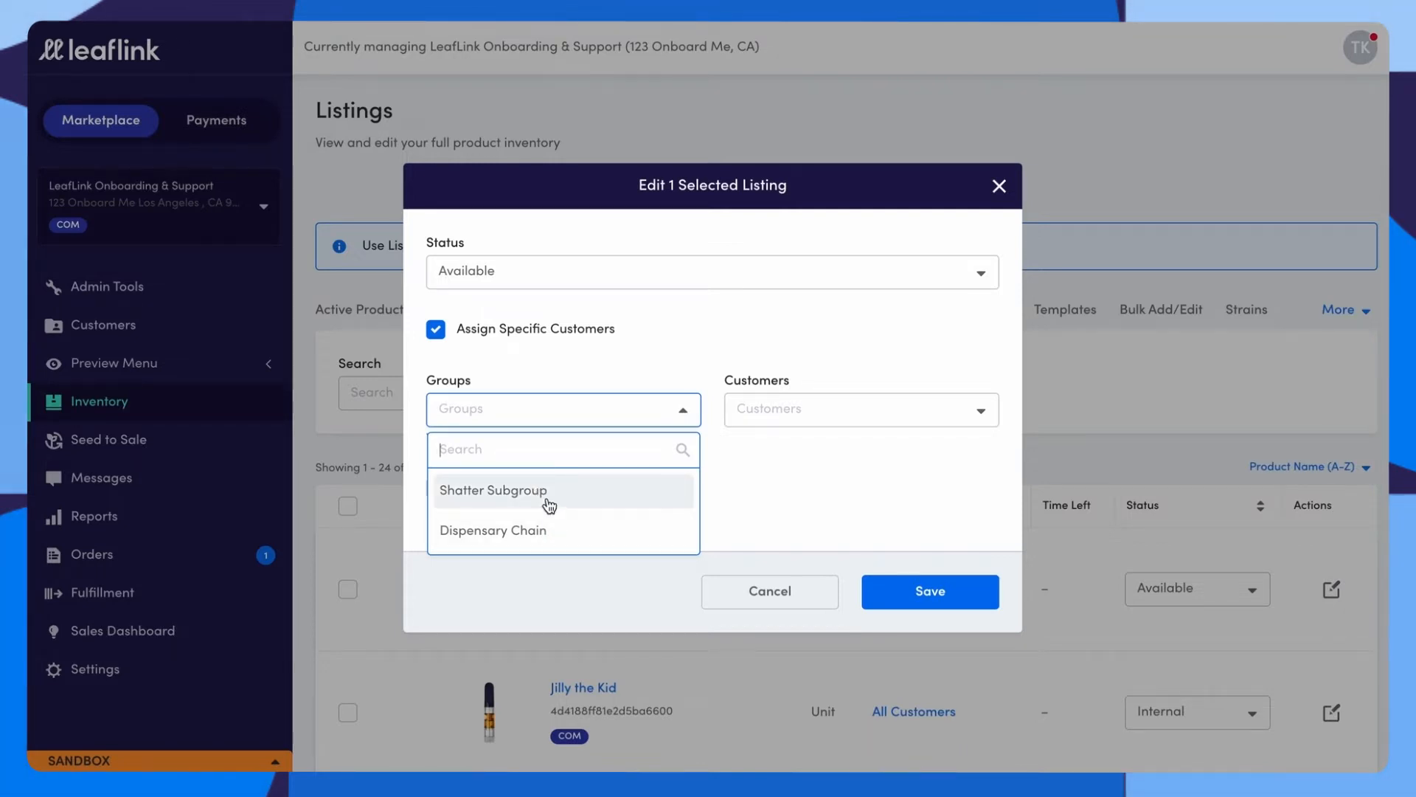
{"action": "left_click", "coordinate": [566, 532]}
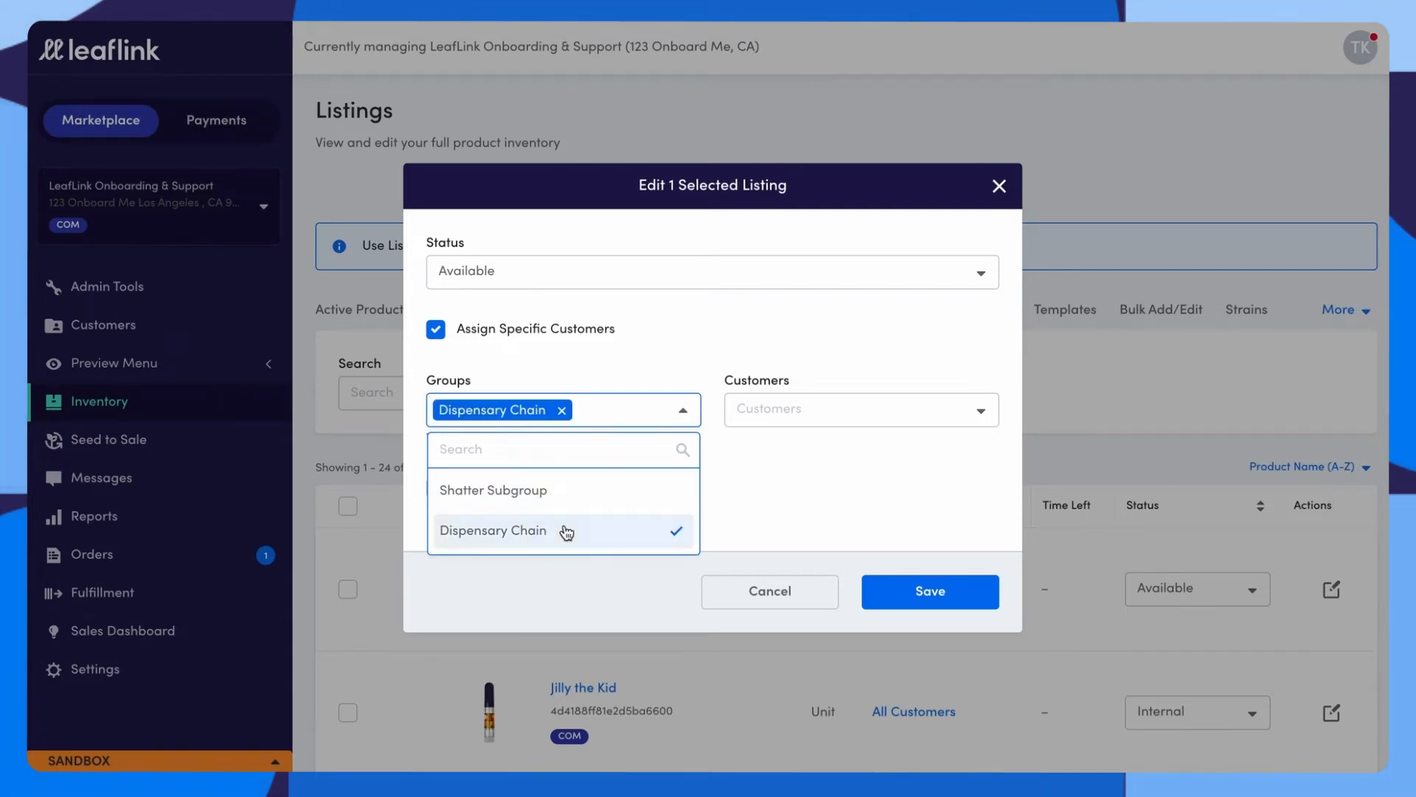
{"action": "left_click", "coordinate": [820, 454]}
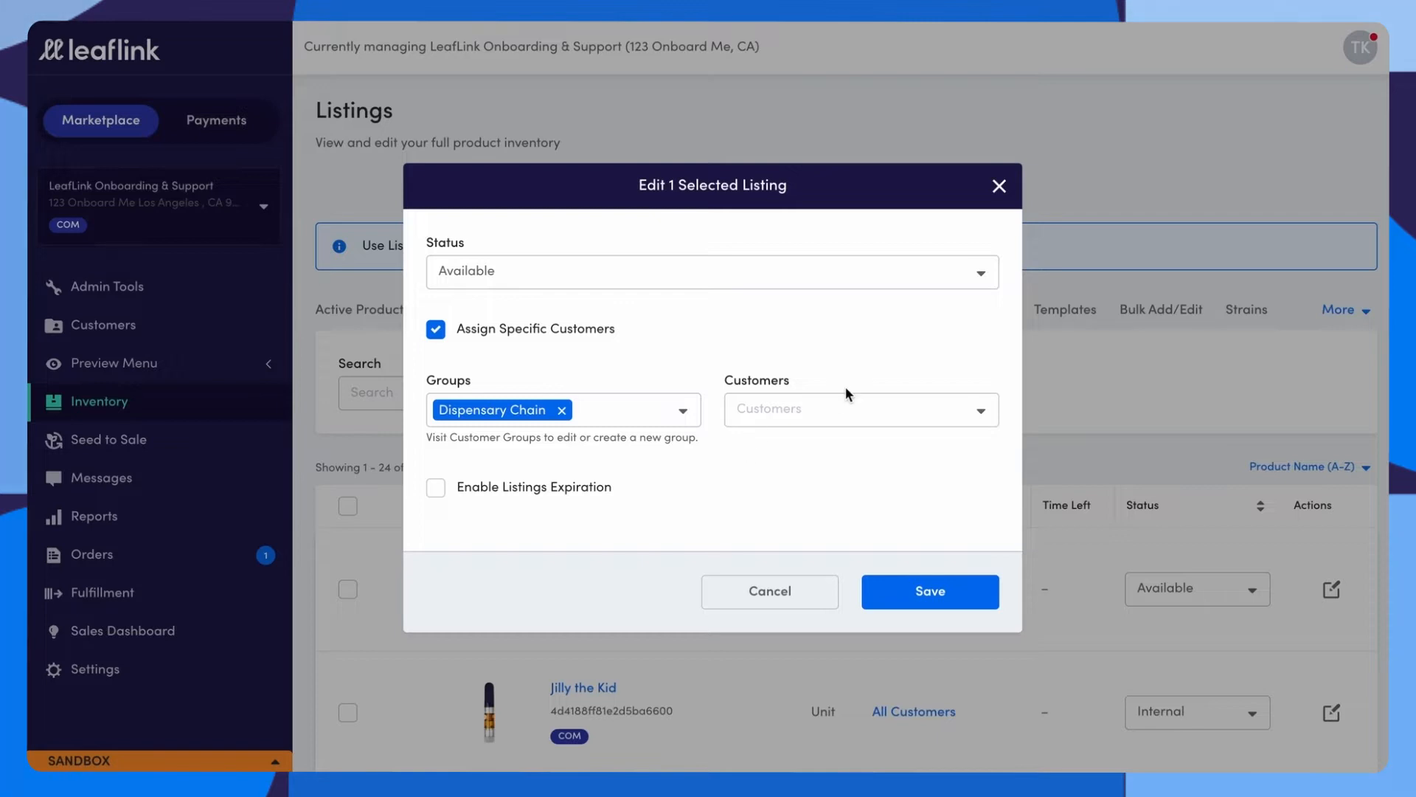
{"action": "left_click", "coordinate": [840, 410]}
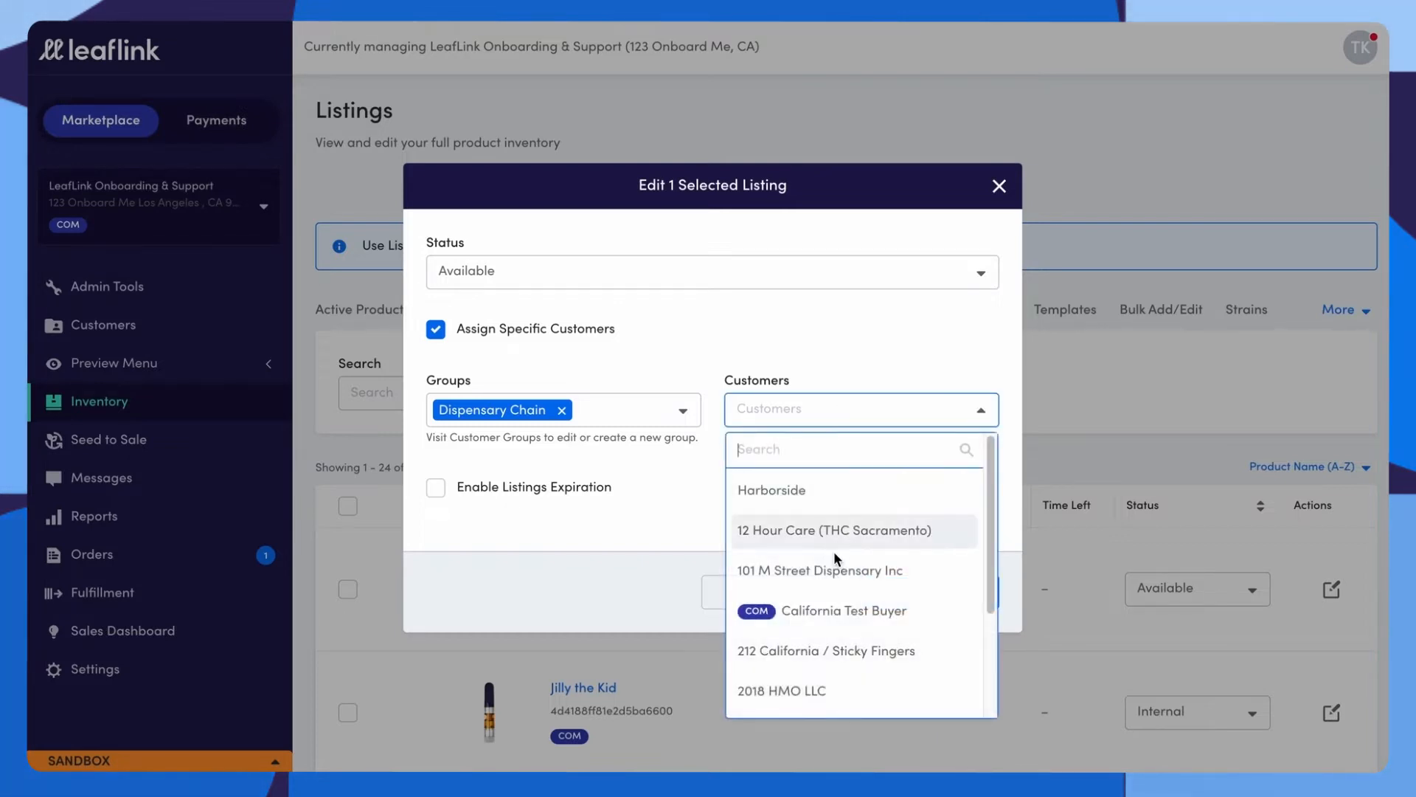
{"action": "left_click", "coordinate": [819, 327]}
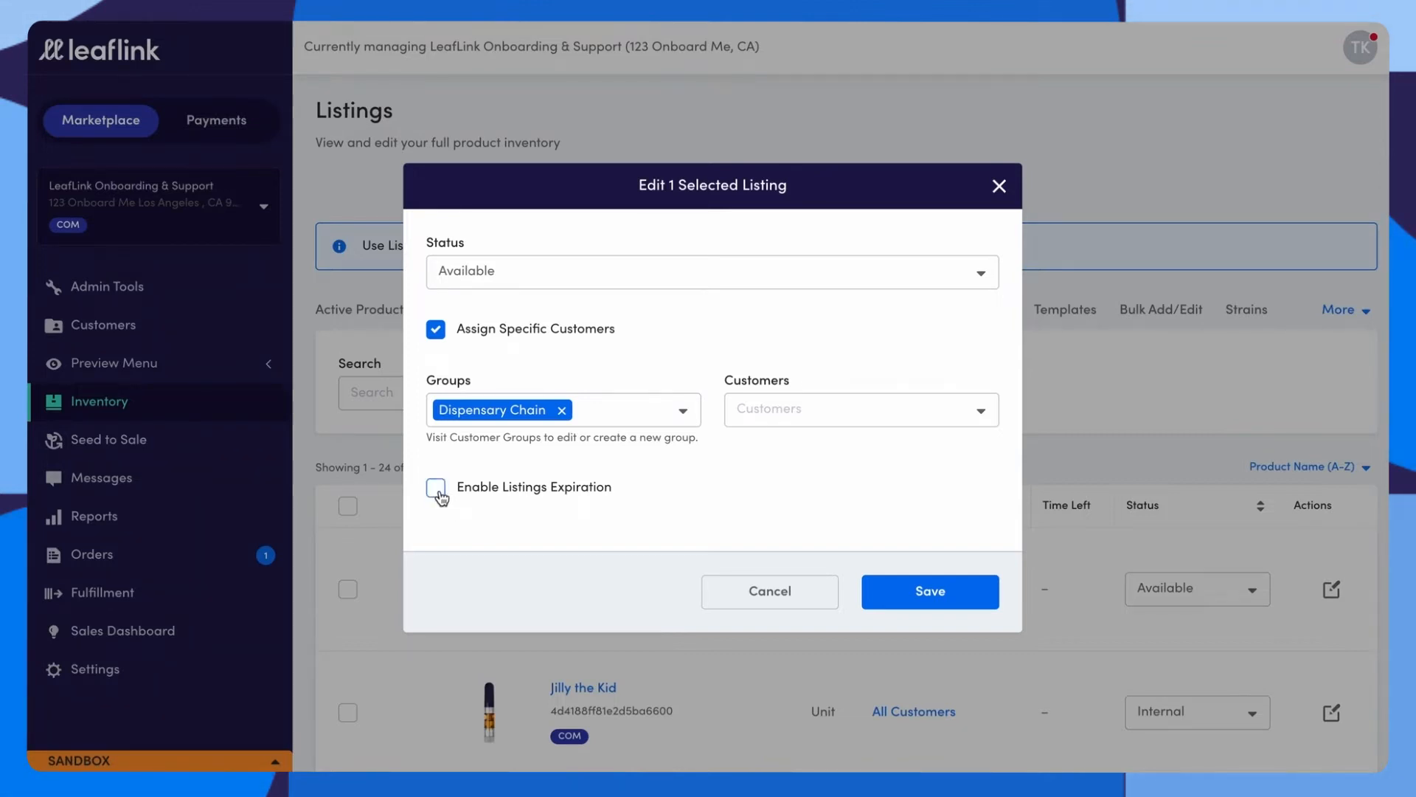
Enable expiration for the Birthday Cake Shatter listing with a time period of 12 hrs and save the listing.
{"action": "left_click", "coordinate": [437, 488]}
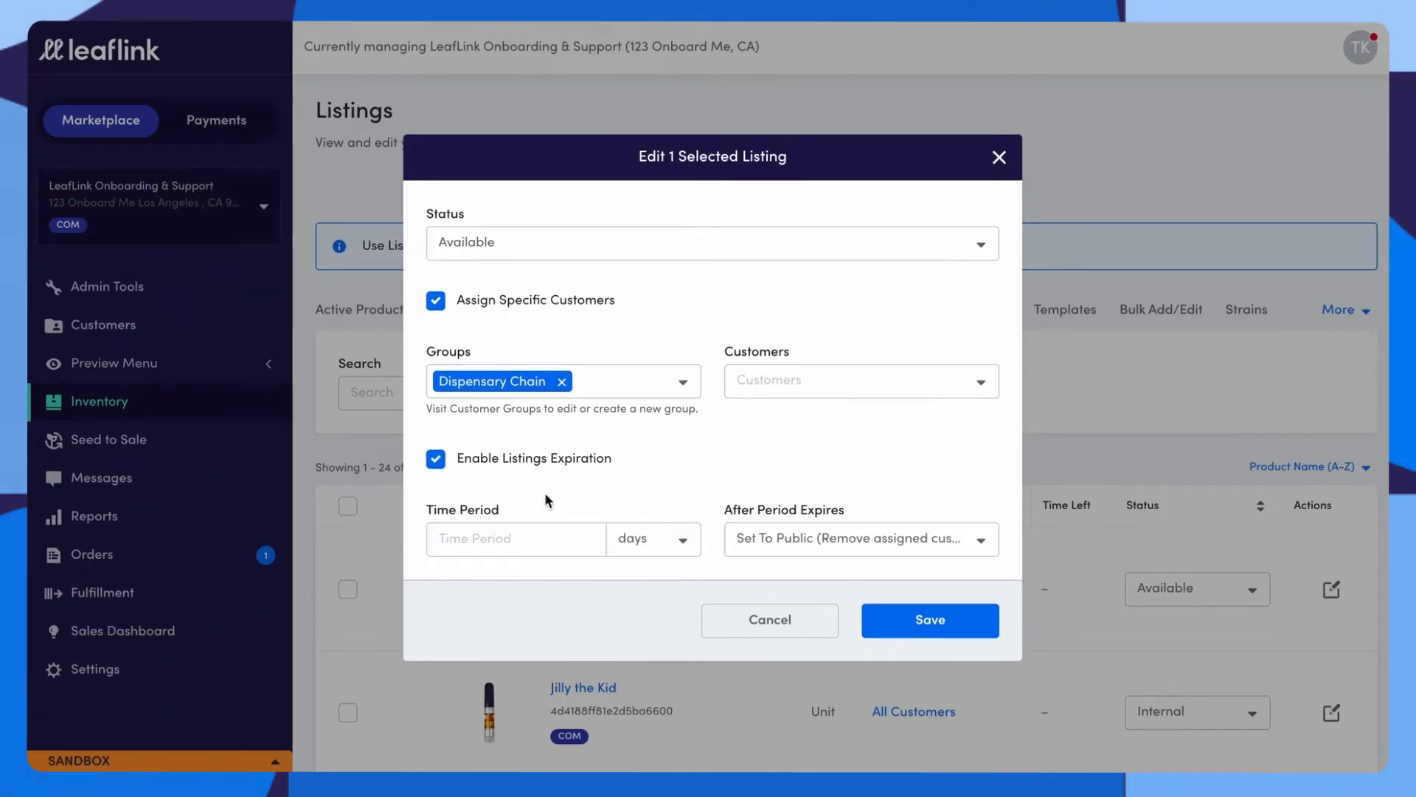
{"action": "left_click", "coordinate": [515, 540]}
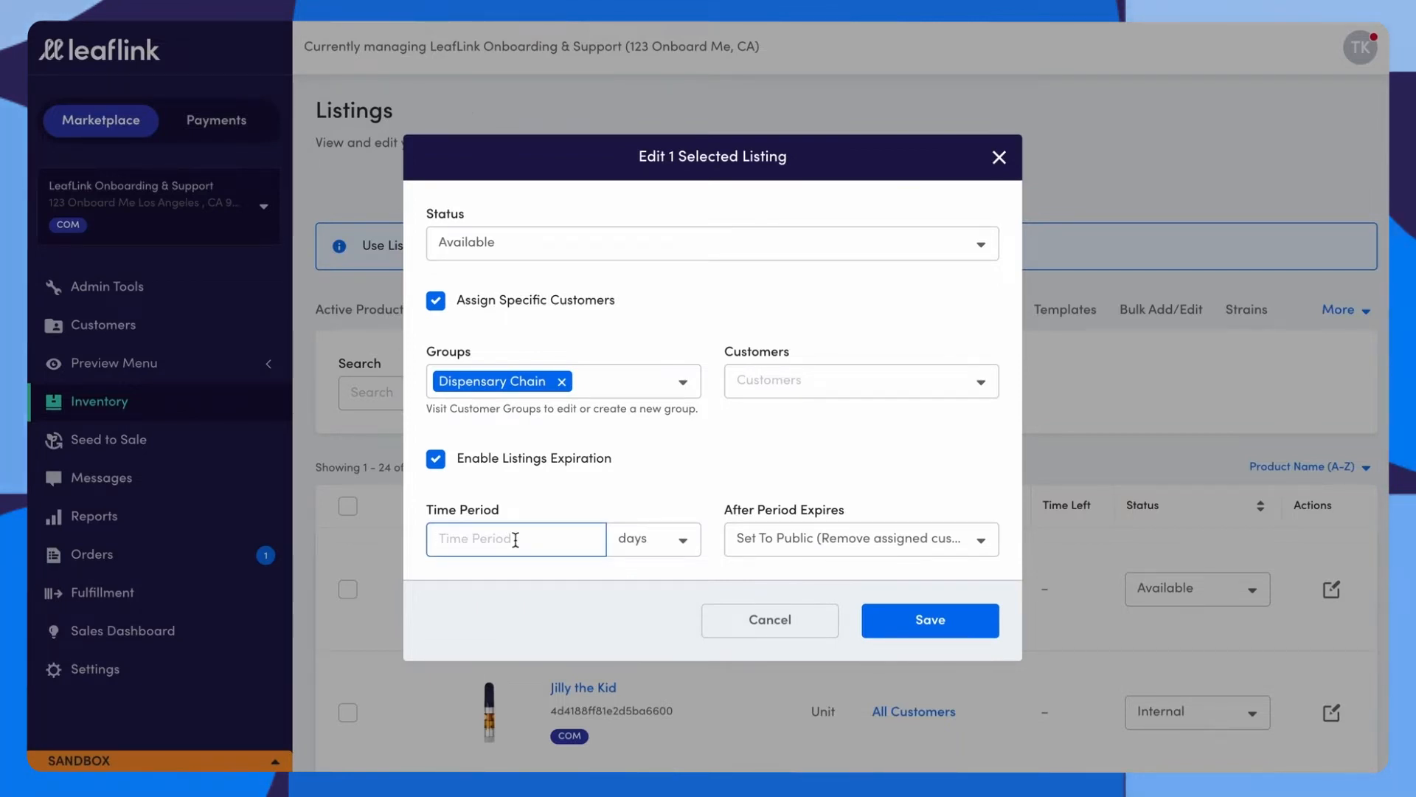
{"action": "type", "text": "1"}
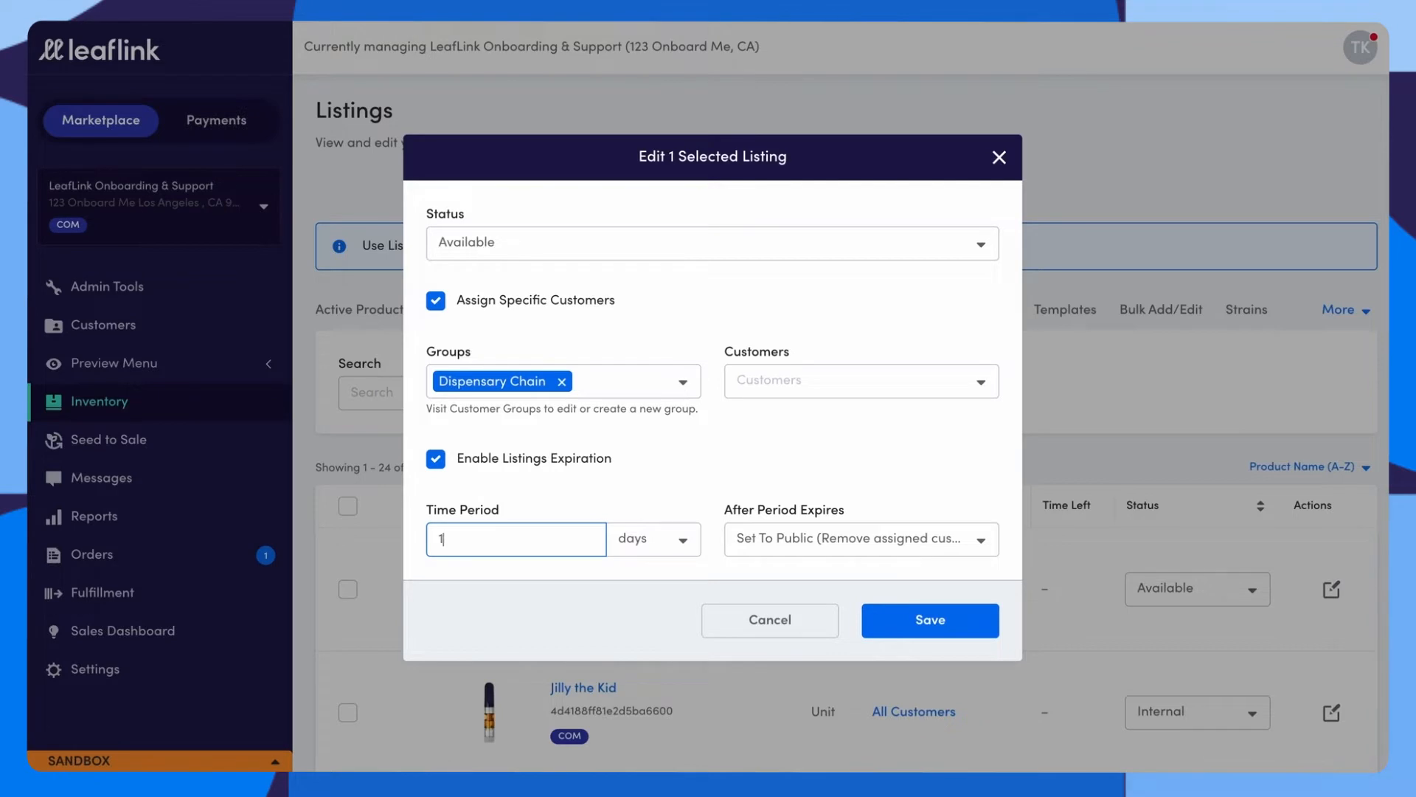
{"action": "left_click", "coordinate": [648, 553]}
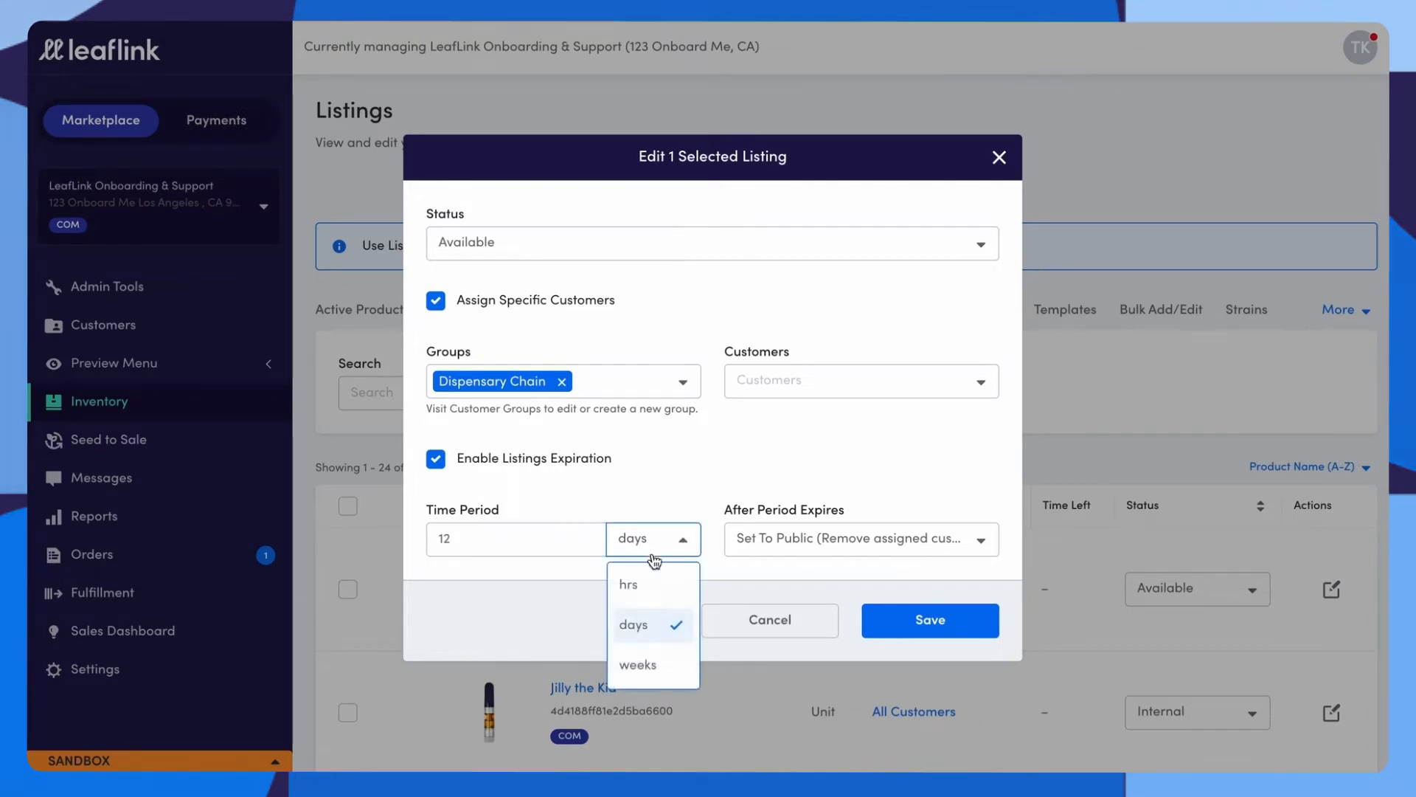
{"action": "left_click", "coordinate": [649, 586]}
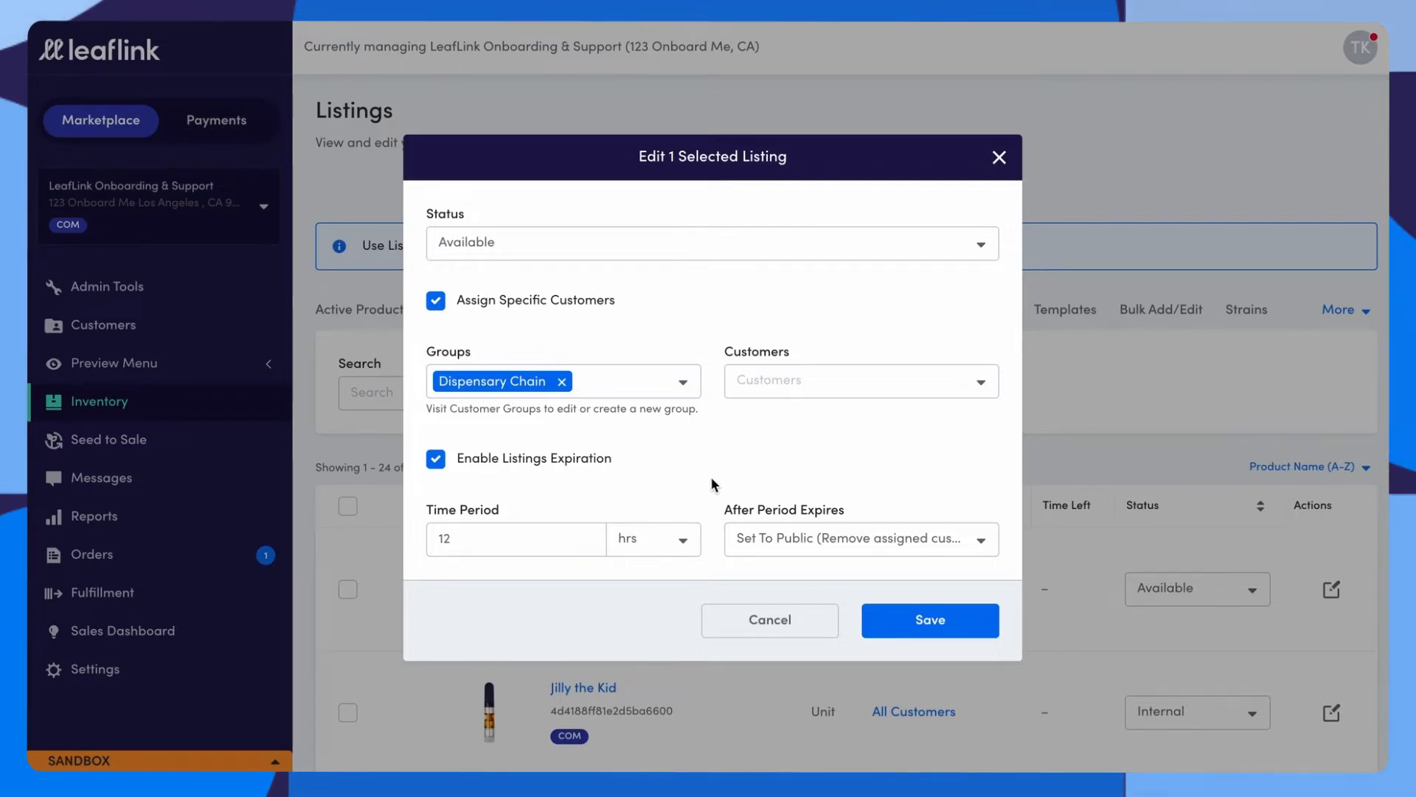
{"action": "left_click", "coordinate": [781, 542]}
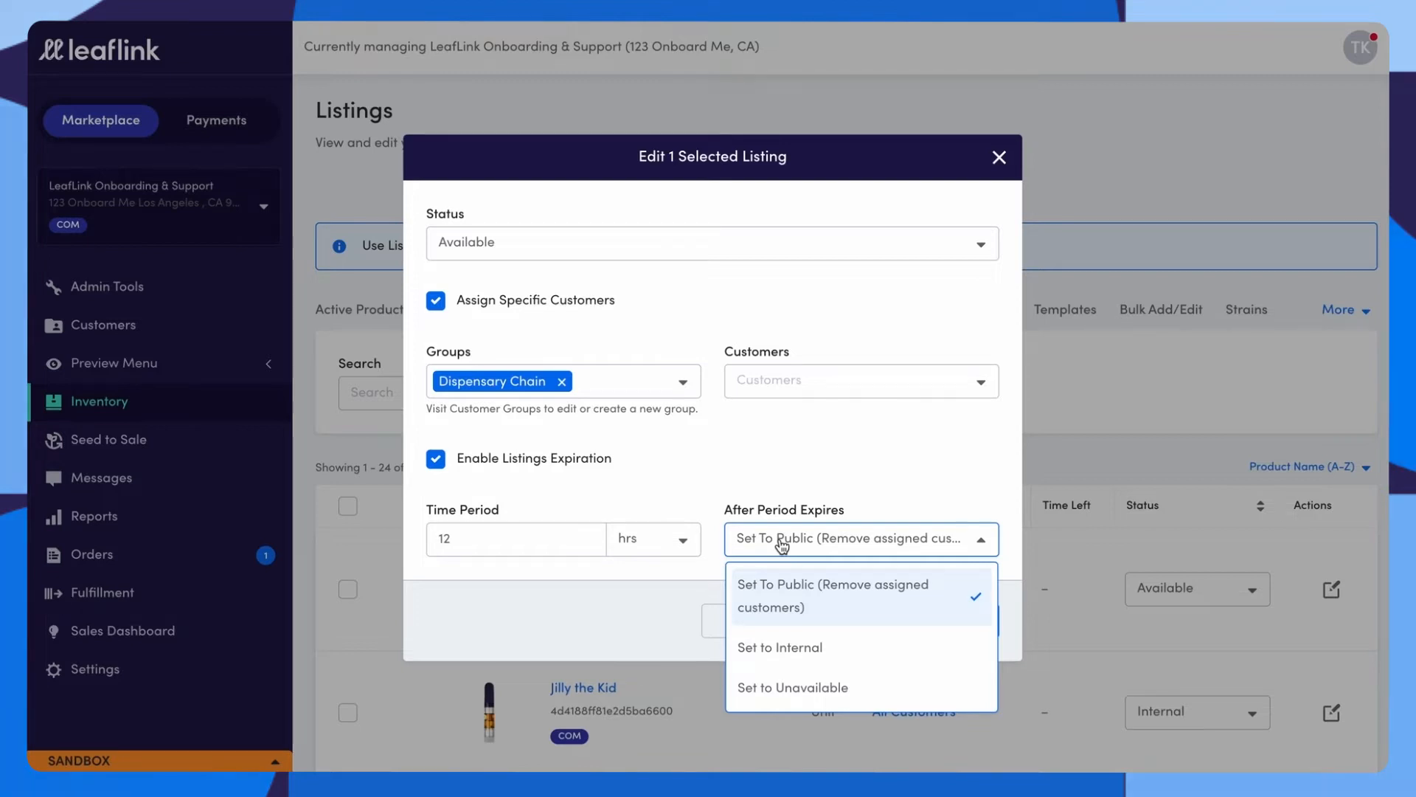
{"action": "left_click", "coordinate": [809, 470]}
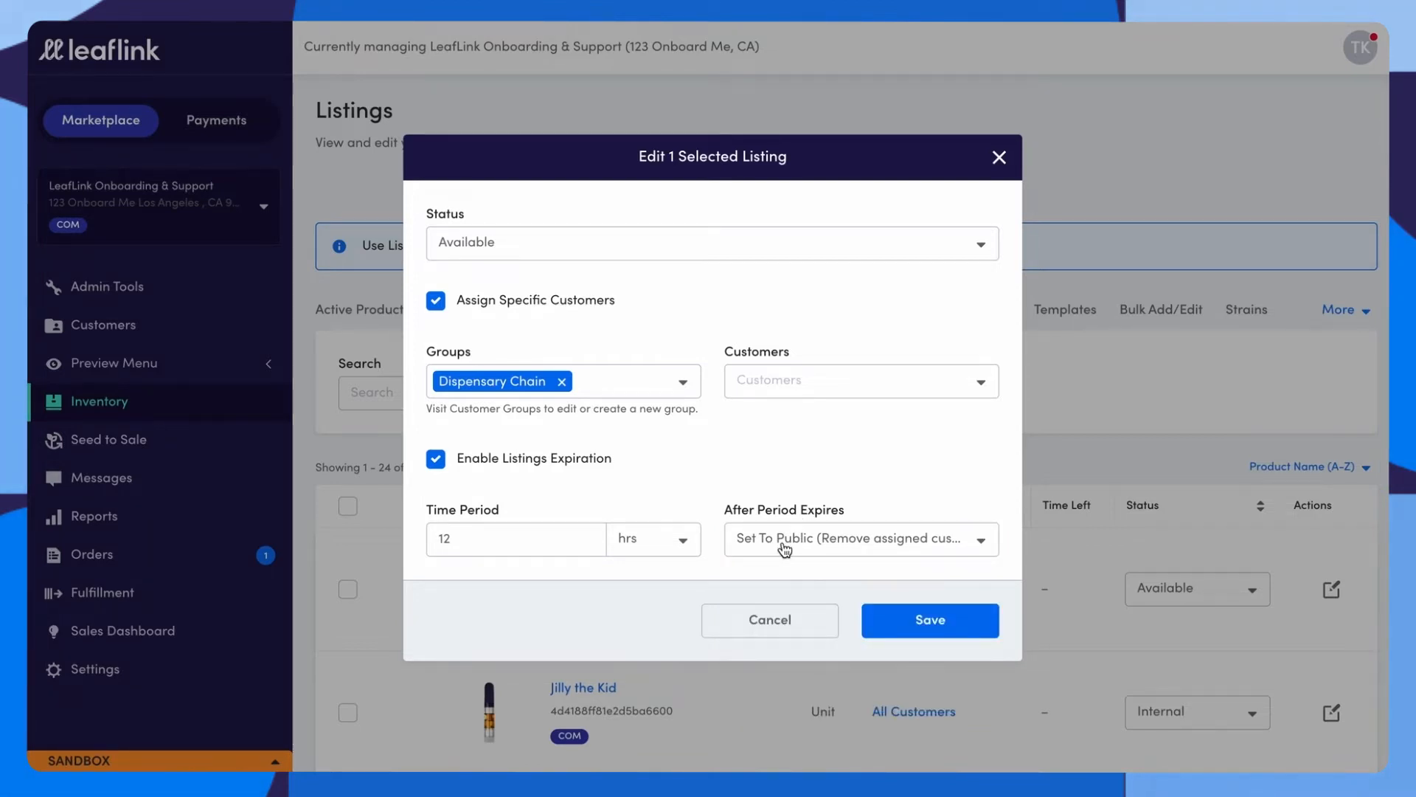
{"action": "left_click", "coordinate": [931, 627]}
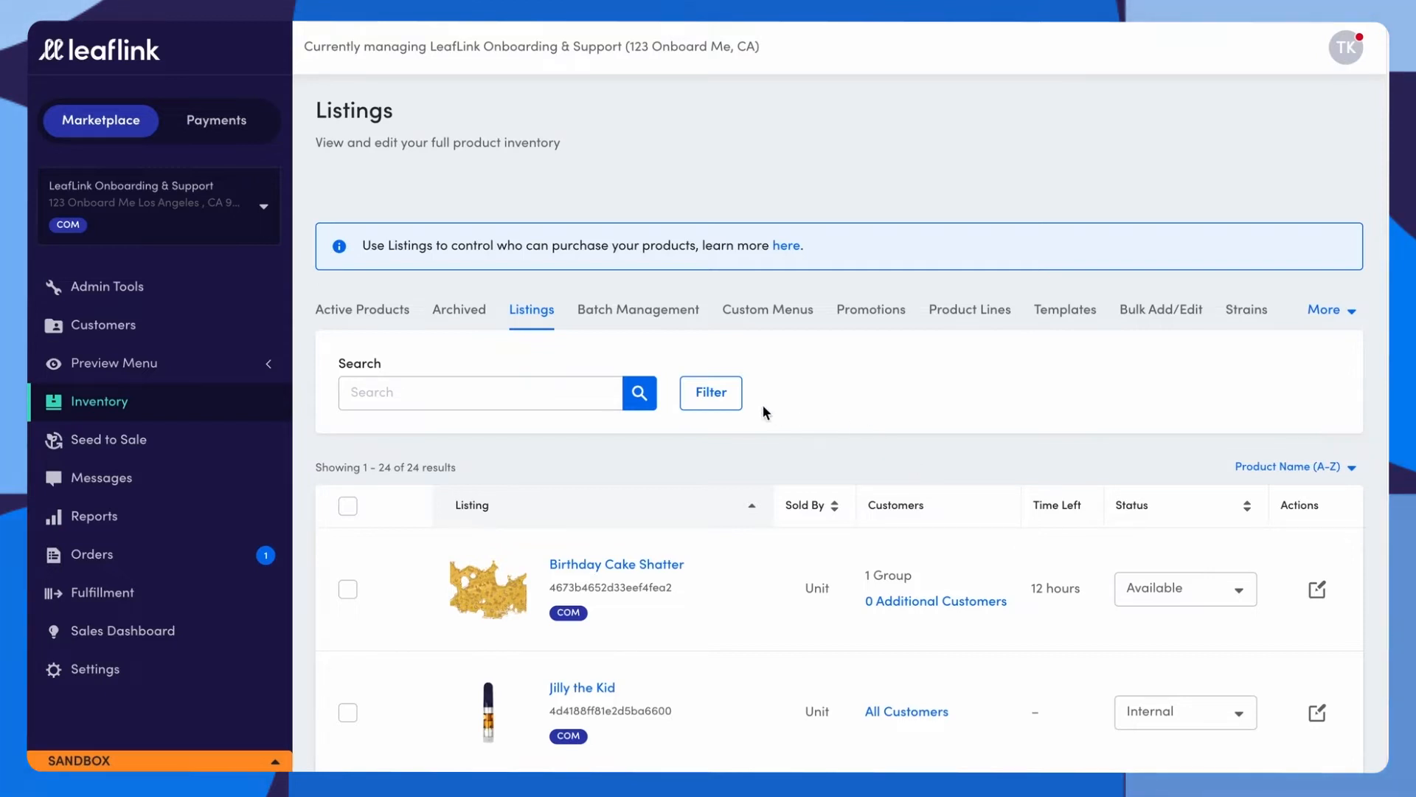
Create a new batch in Batch Management with production batch number 2468 and batch date 2022-09-23.
{"action": "left_click", "coordinate": [589, 314]}
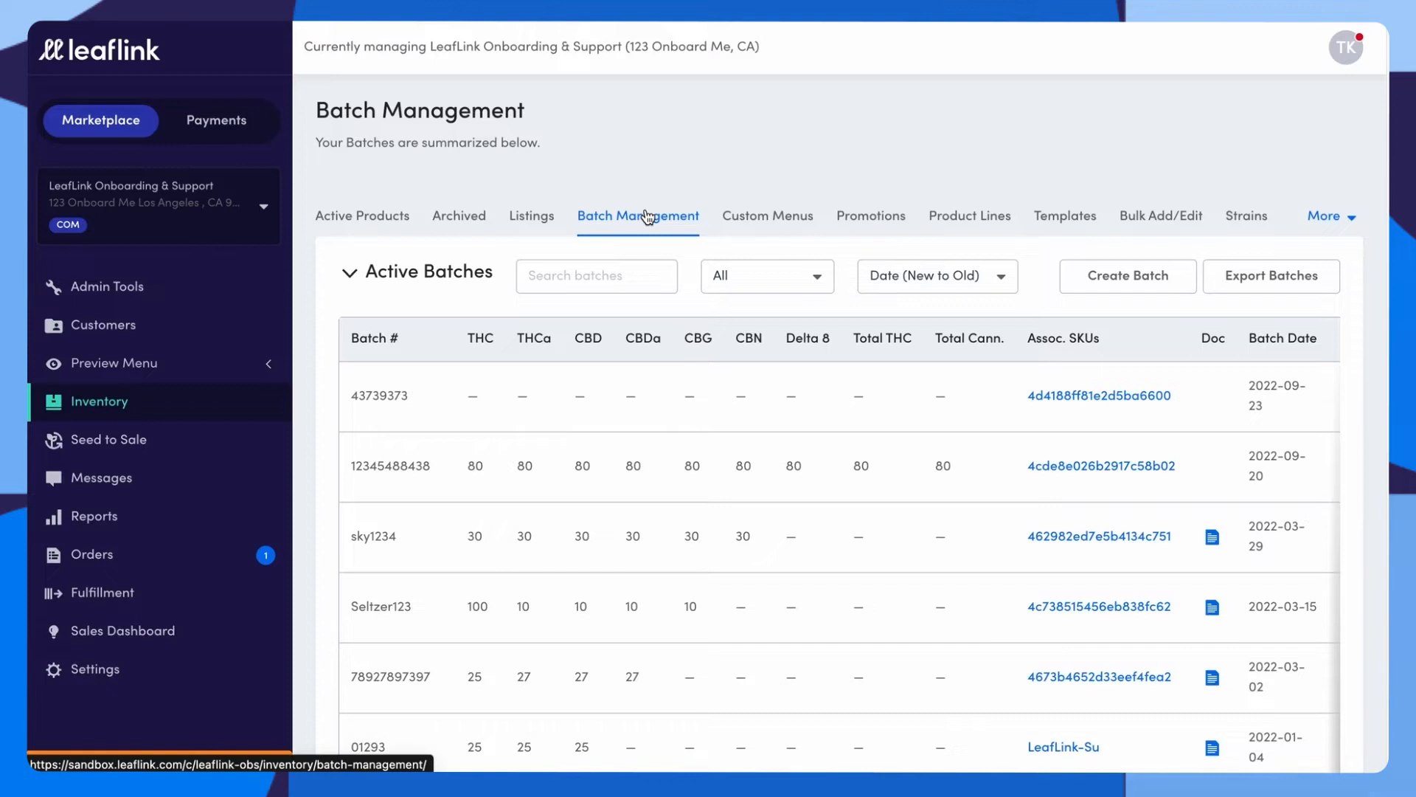
{"action": "left_click", "coordinate": [1121, 287]}
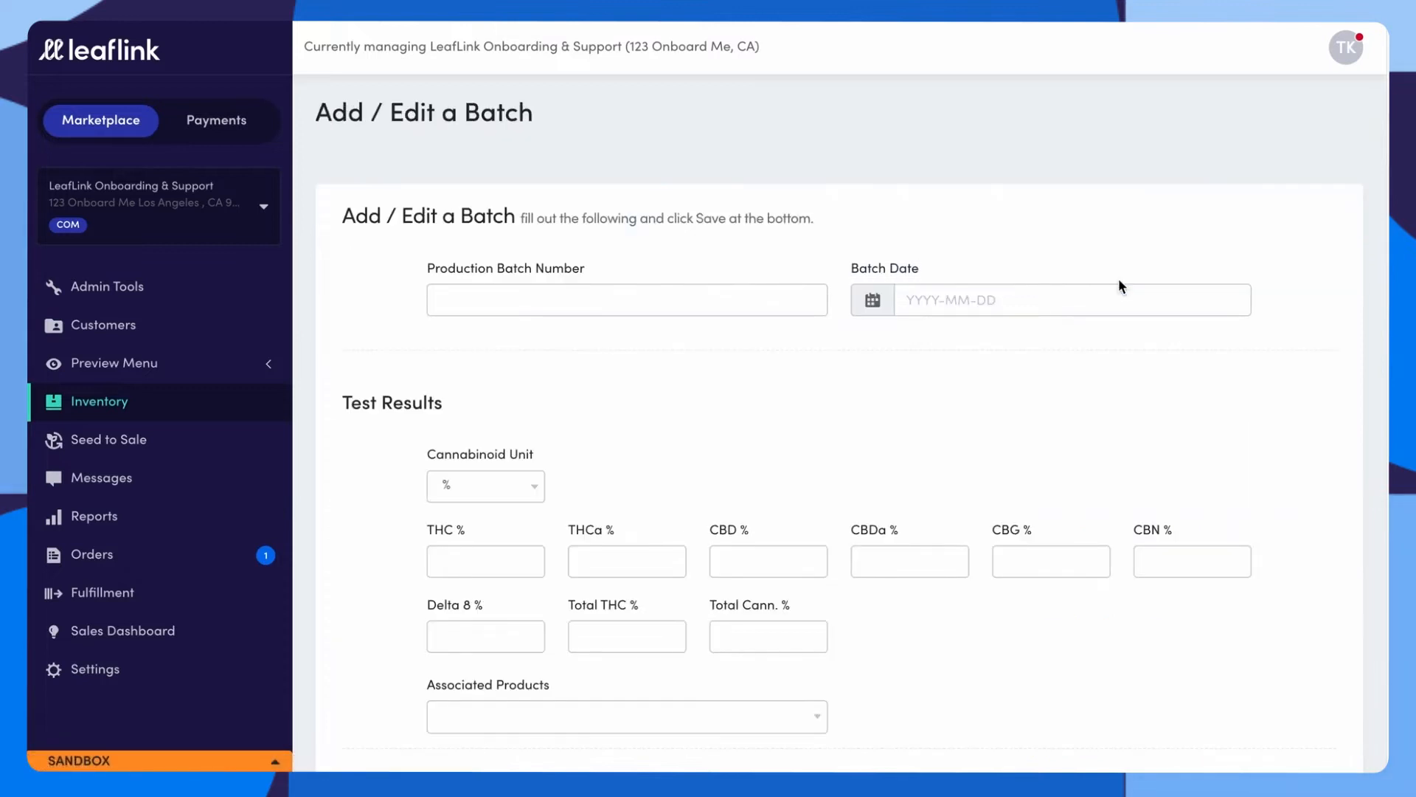
{"action": "left_click", "coordinate": [601, 298]}
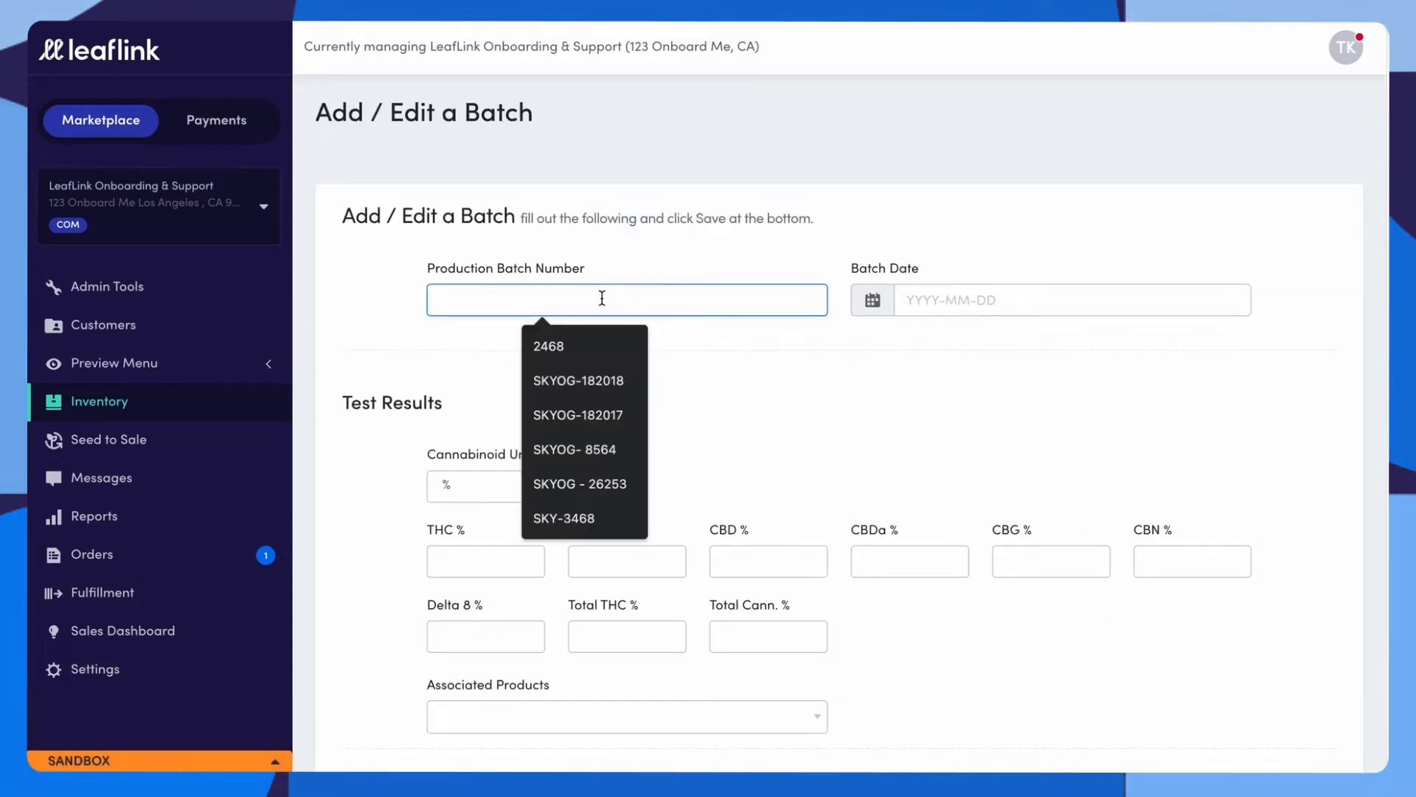
{"action": "left_click", "coordinate": [601, 344]}
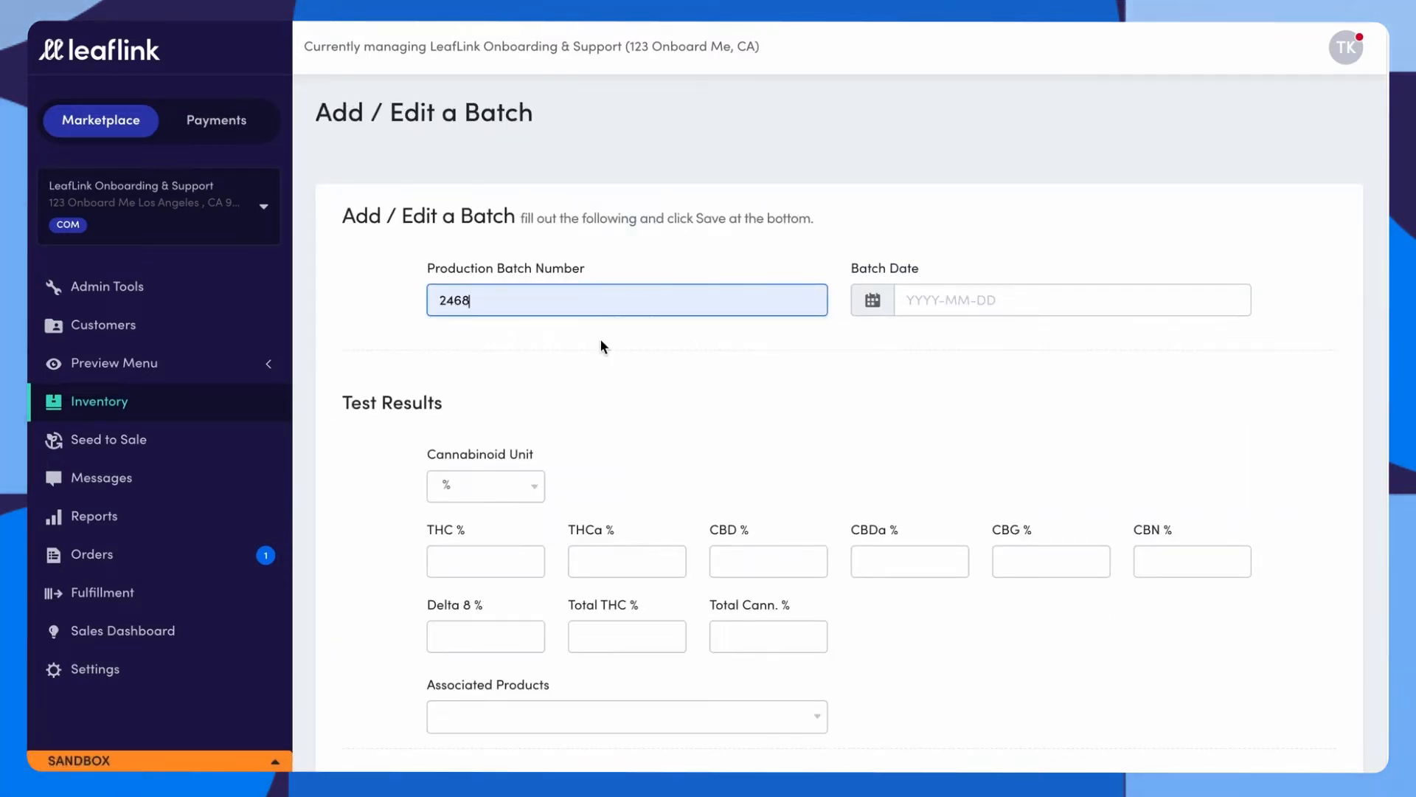
{"action": "left_click", "coordinate": [1035, 301]}
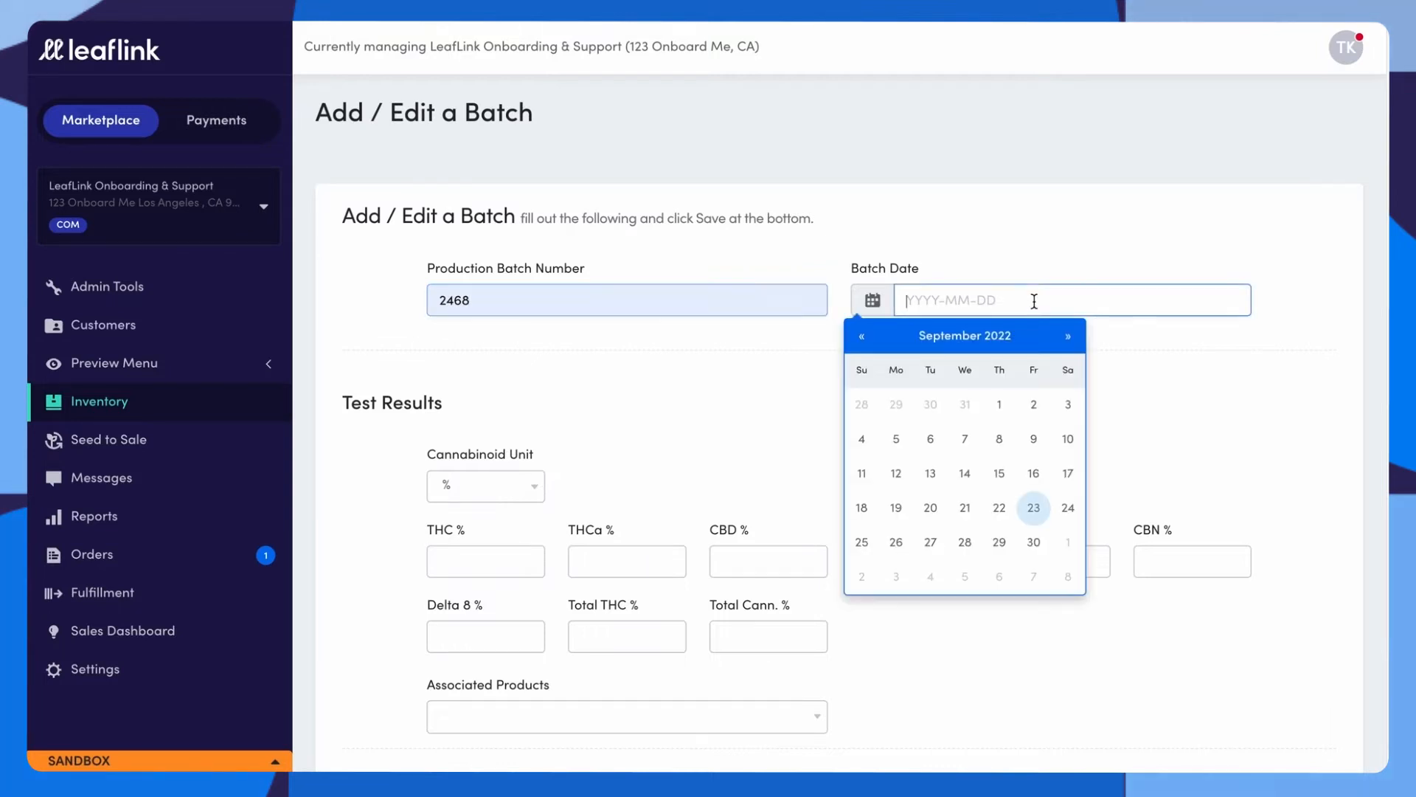
{"action": "left_click", "coordinate": [1033, 507]}
Enter the batch's test results: THC 25 %, THCa 21 % and Total THC 46 %.
{"action": "scroll", "coordinate": [881, 446], "scroll_direction": "down", "scroll_amount": 3}
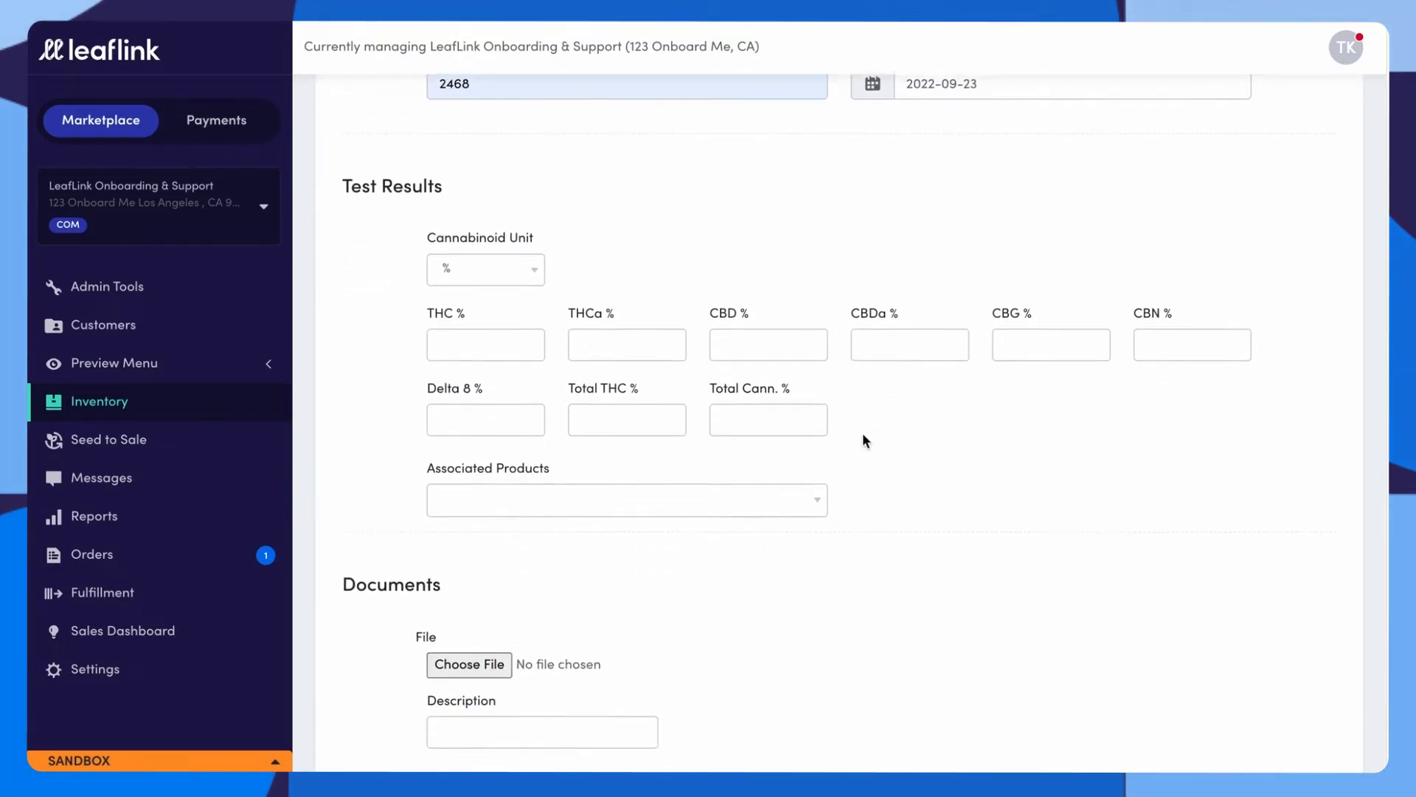
{"action": "scroll", "coordinate": [866, 441], "scroll_direction": "down", "scroll_amount": 1}
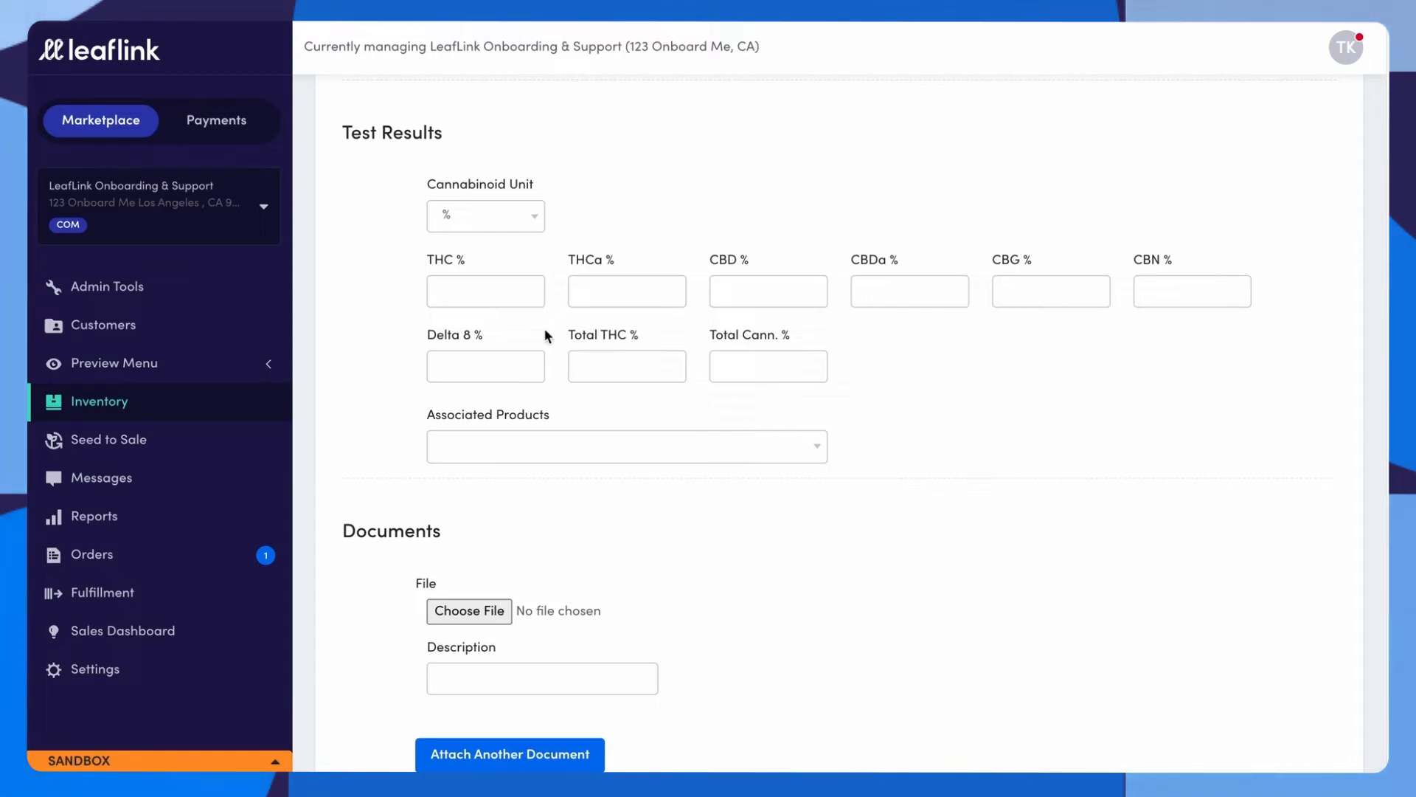
{"action": "left_click", "coordinate": [465, 295]}
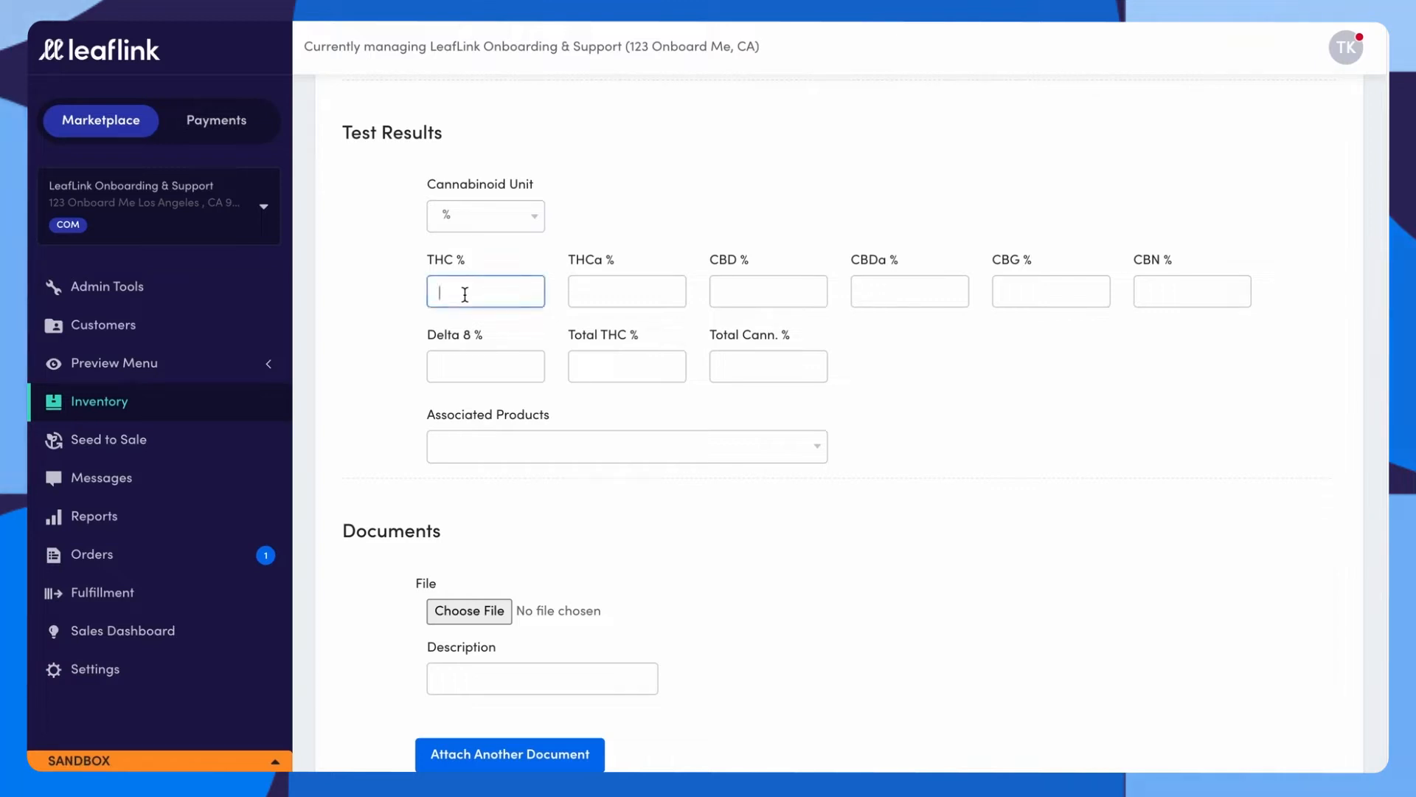
{"action": "type", "text": "25"}
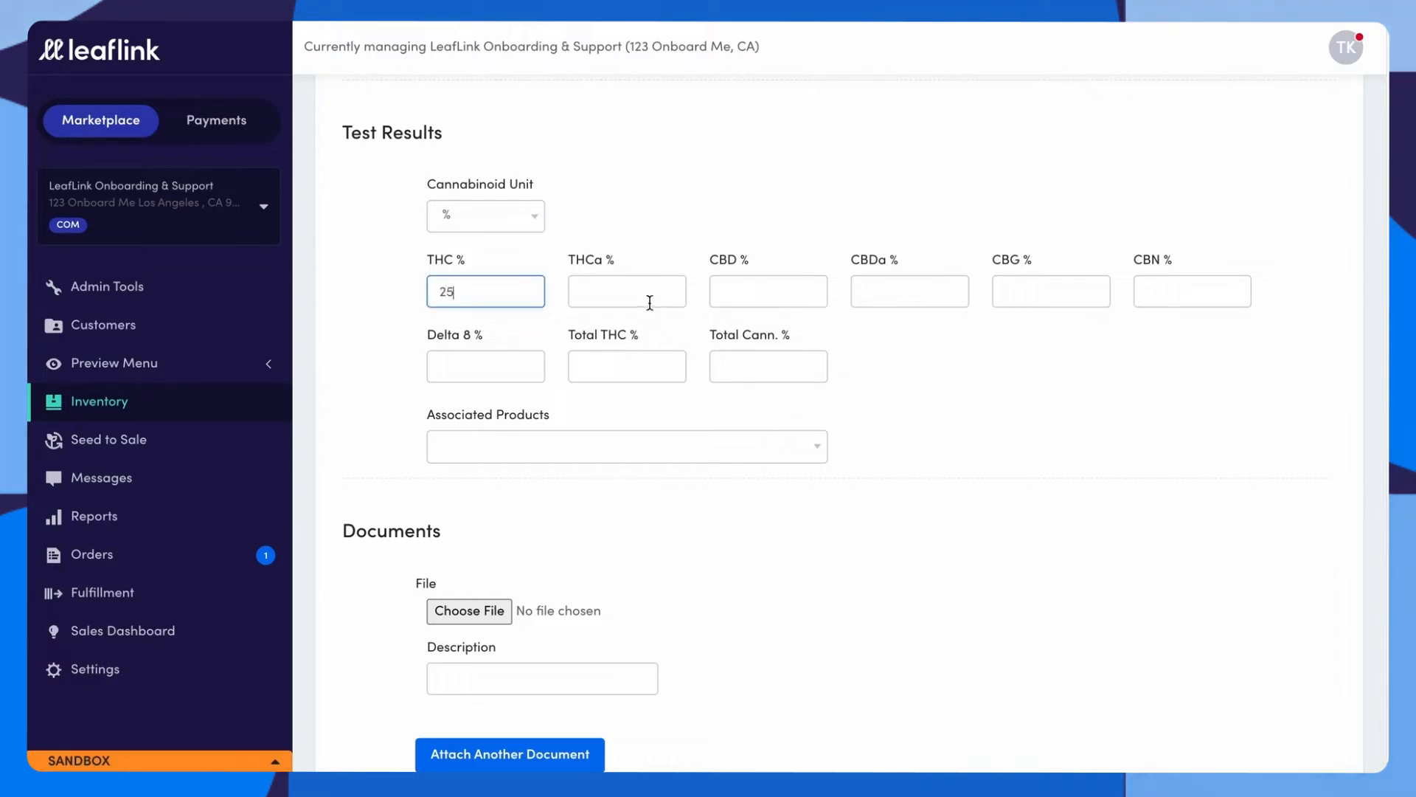
{"action": "left_click", "coordinate": [650, 303]}
{"action": "type", "text": "21"}
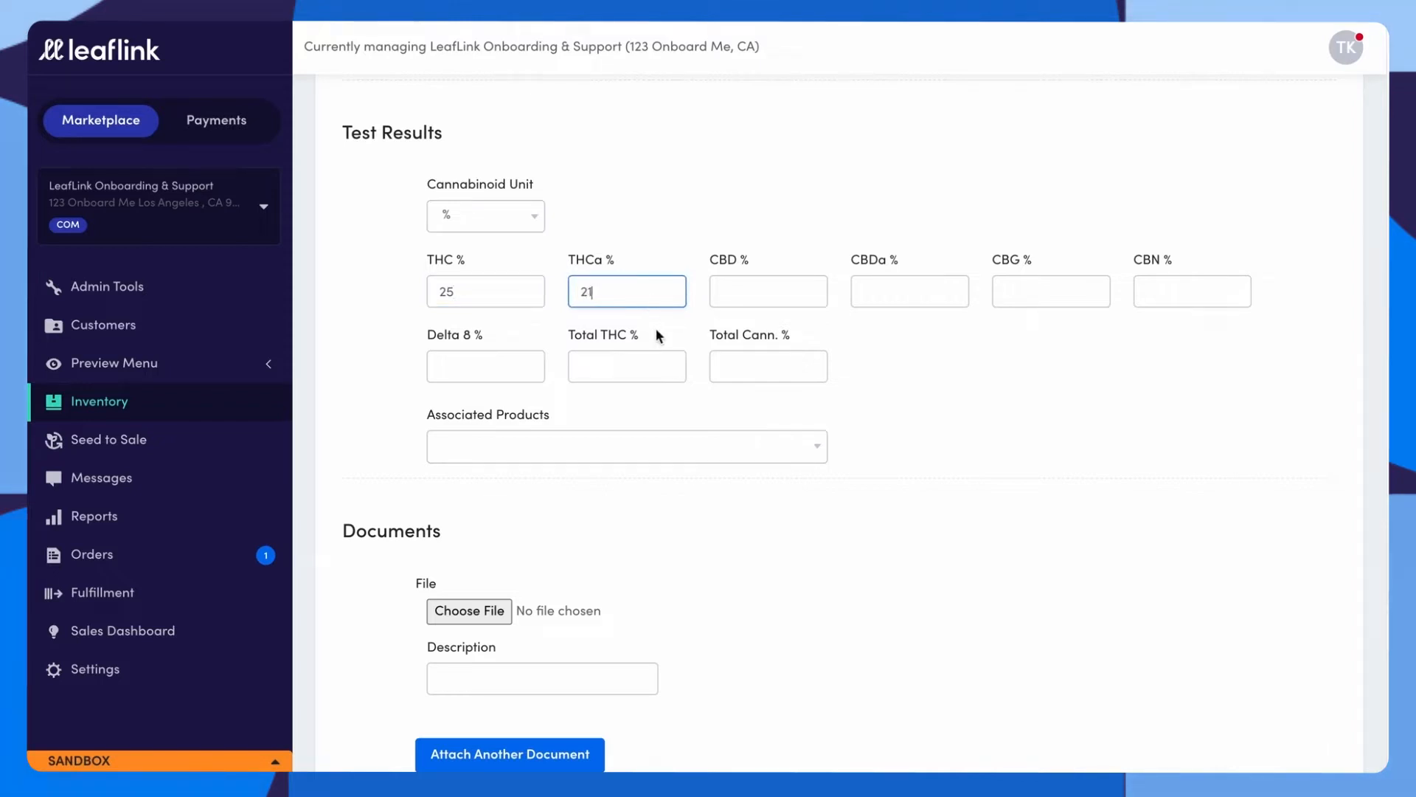
{"action": "left_click", "coordinate": [590, 366]}
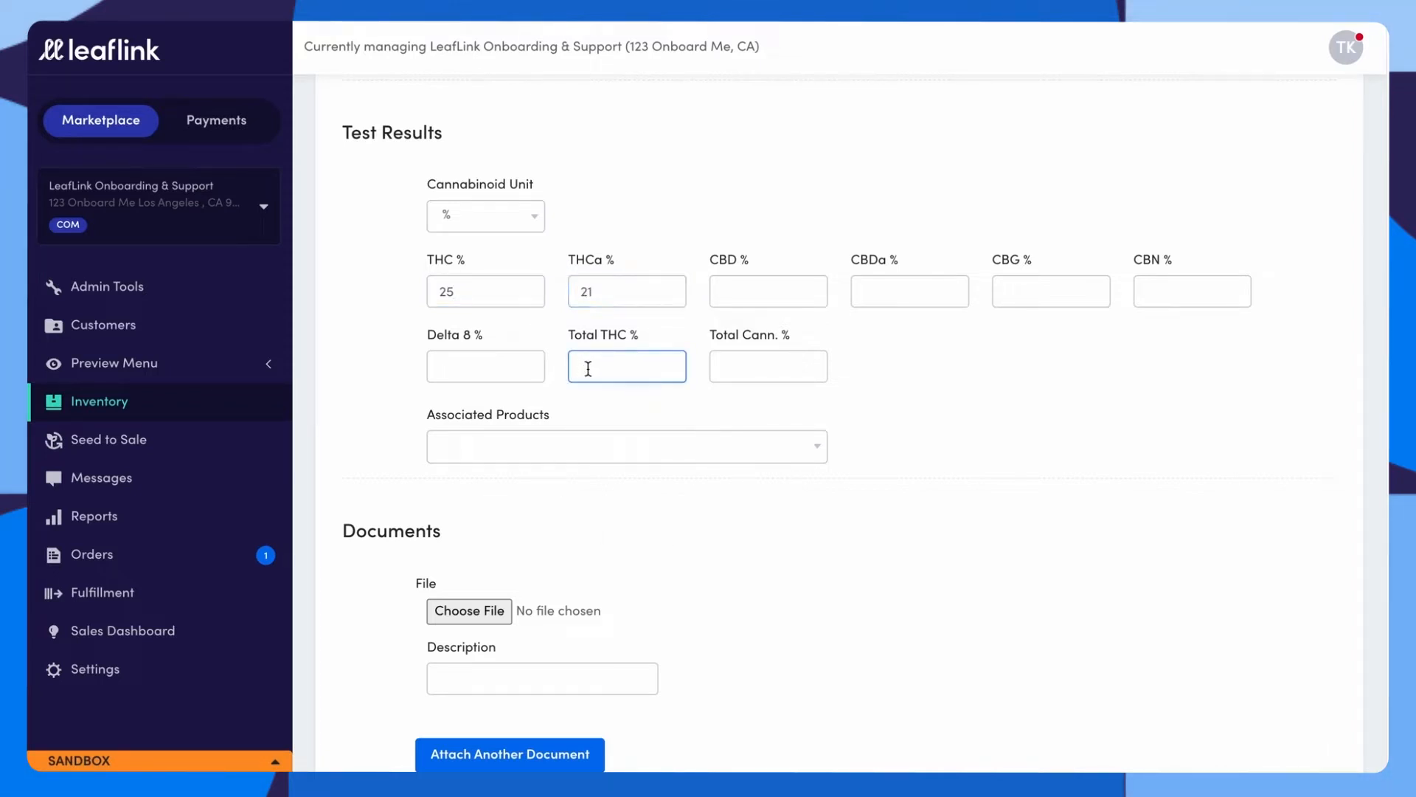
{"action": "type", "text": "46"}
{"action": "left_click", "coordinate": [930, 402]}
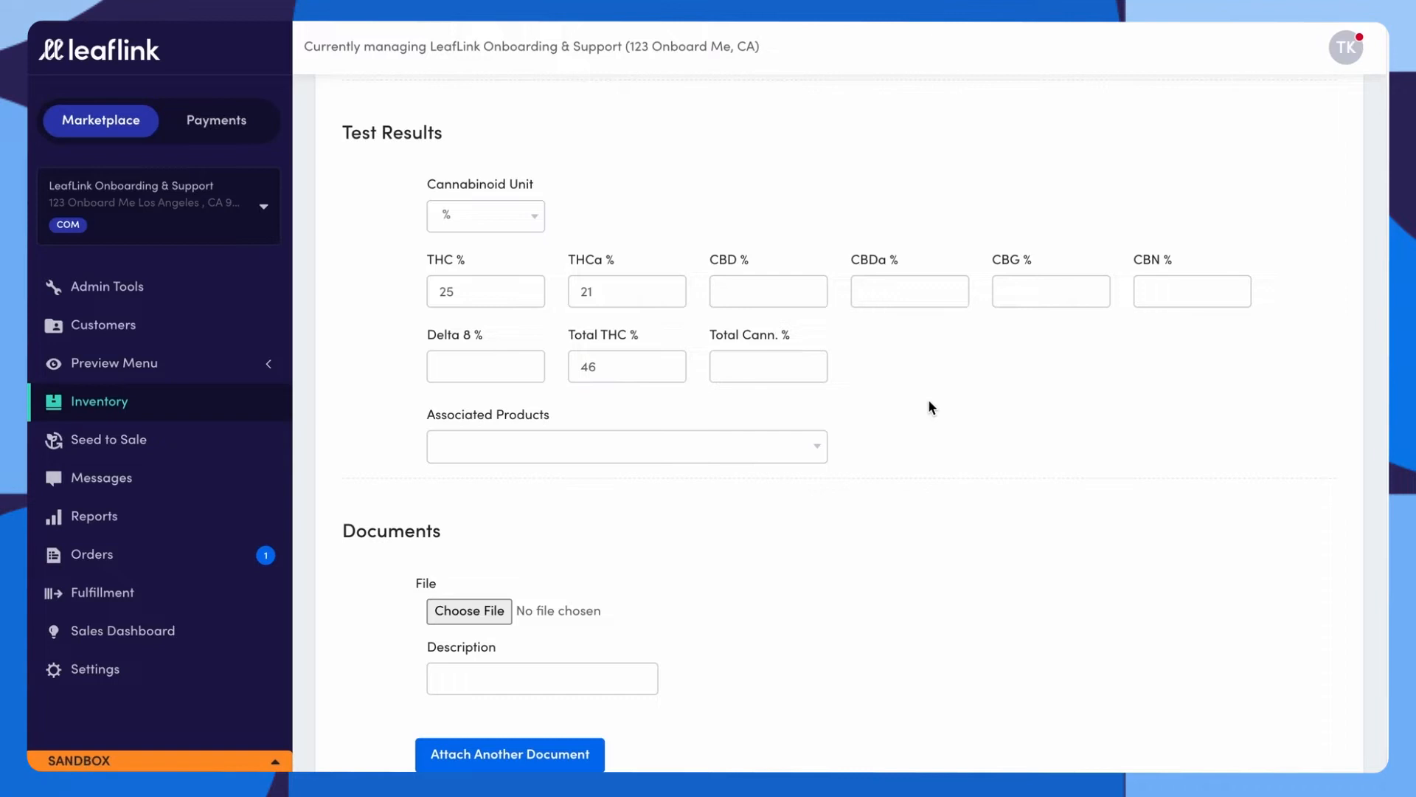
Associate the batch with Stardawg Flower - 1lb (LeafLink-1lb) and save the new batch.
{"action": "left_click", "coordinate": [676, 447]}
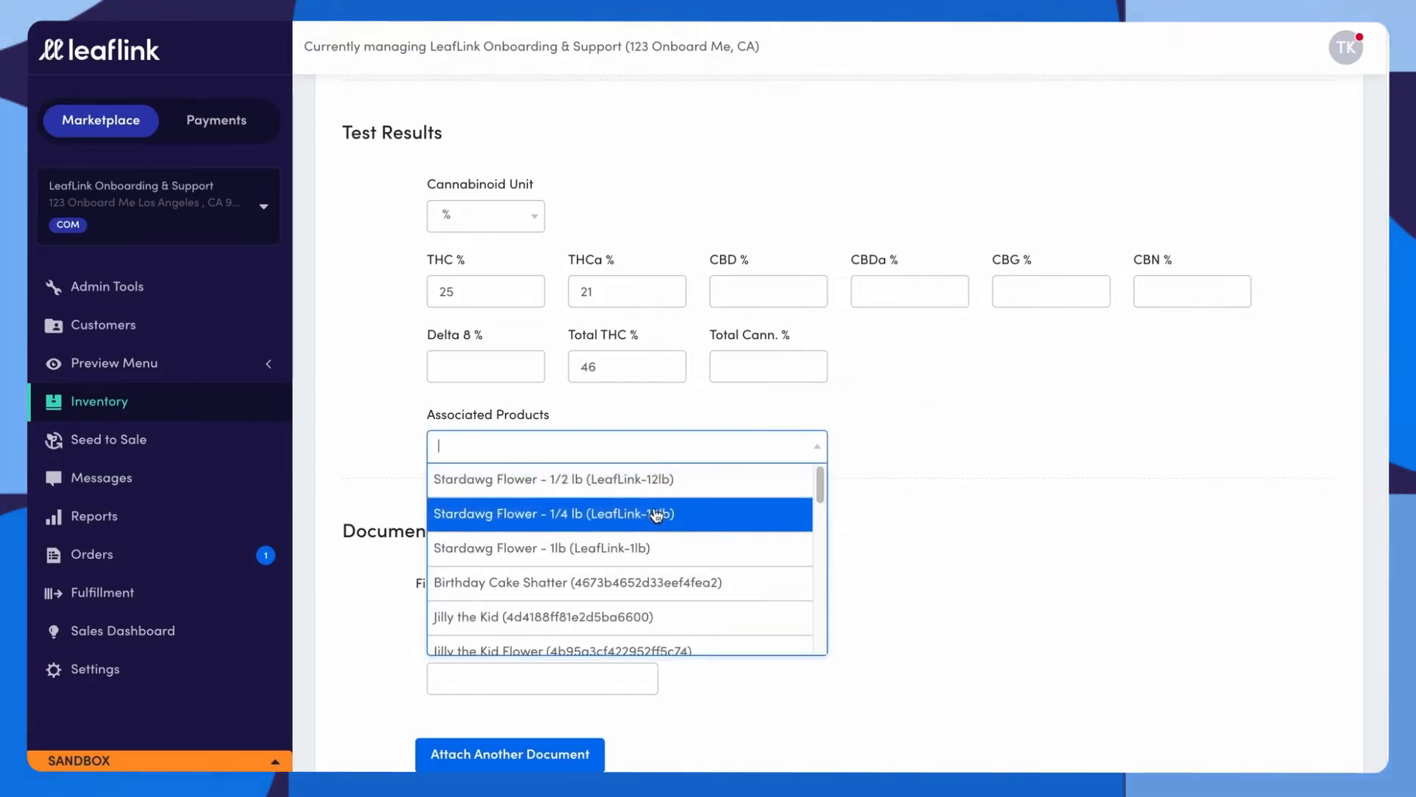
{"action": "left_click", "coordinate": [668, 549]}
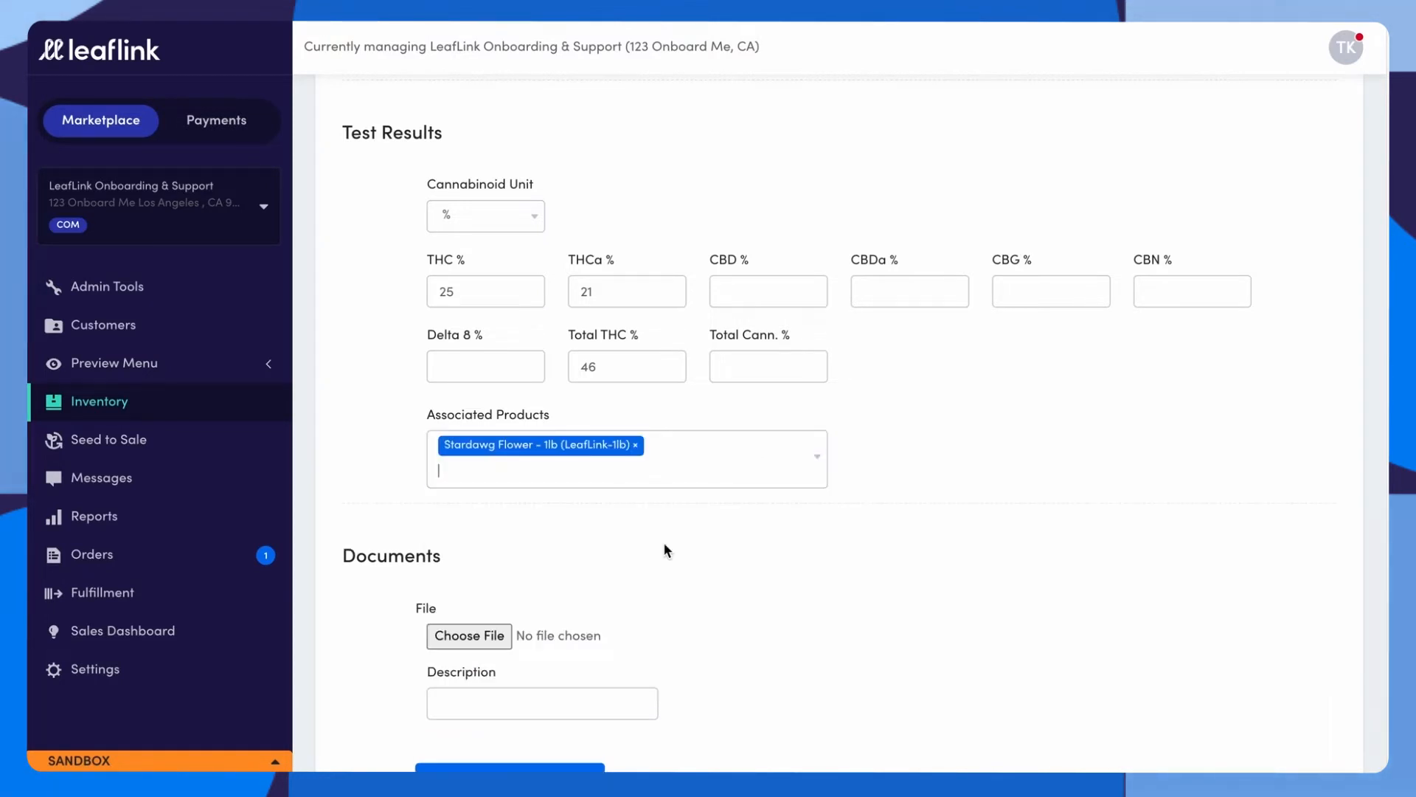
{"action": "scroll", "coordinate": [663, 541], "scroll_direction": "down", "scroll_amount": 2}
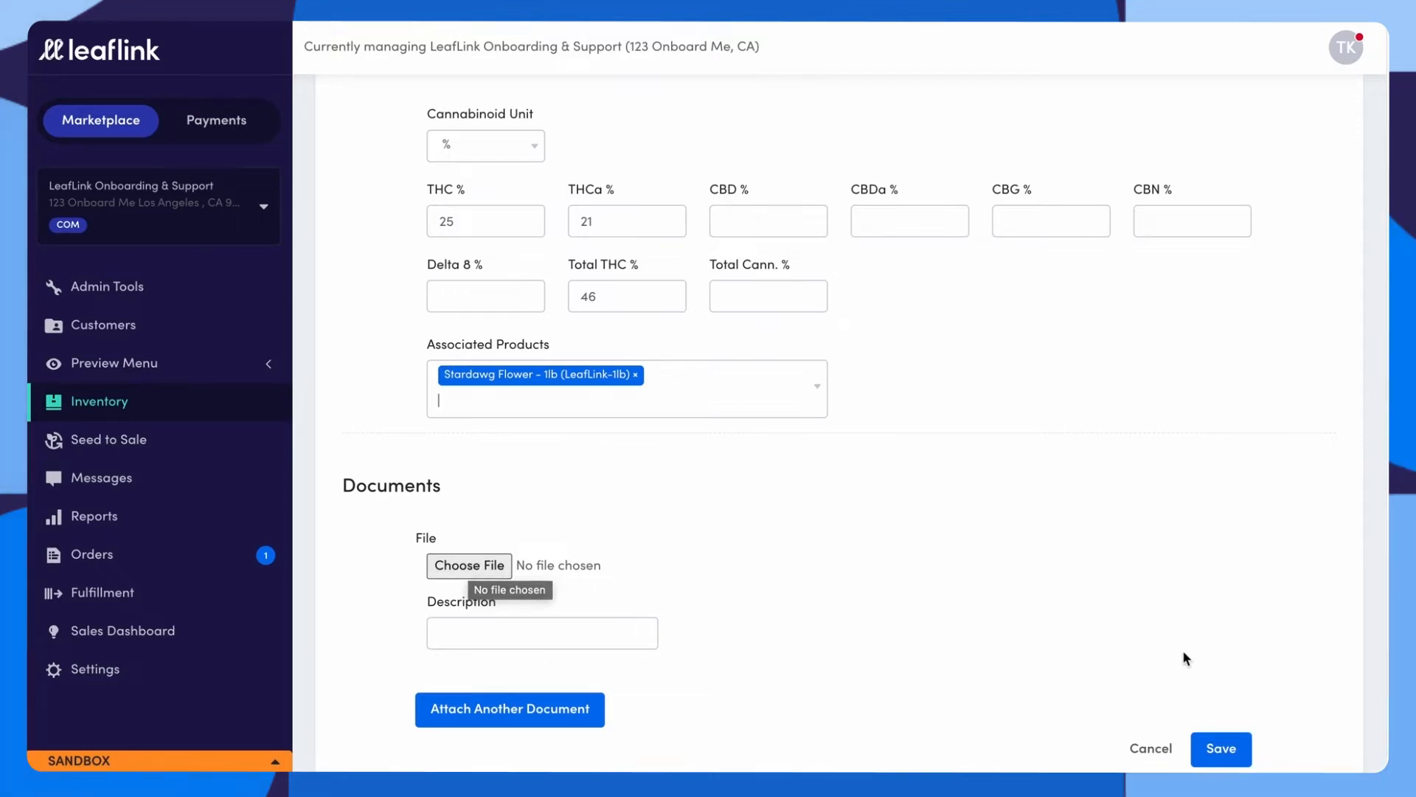
{"action": "scroll", "coordinate": [1186, 657], "scroll_direction": "down", "scroll_amount": 2}
{"action": "left_click", "coordinate": [1221, 628]}
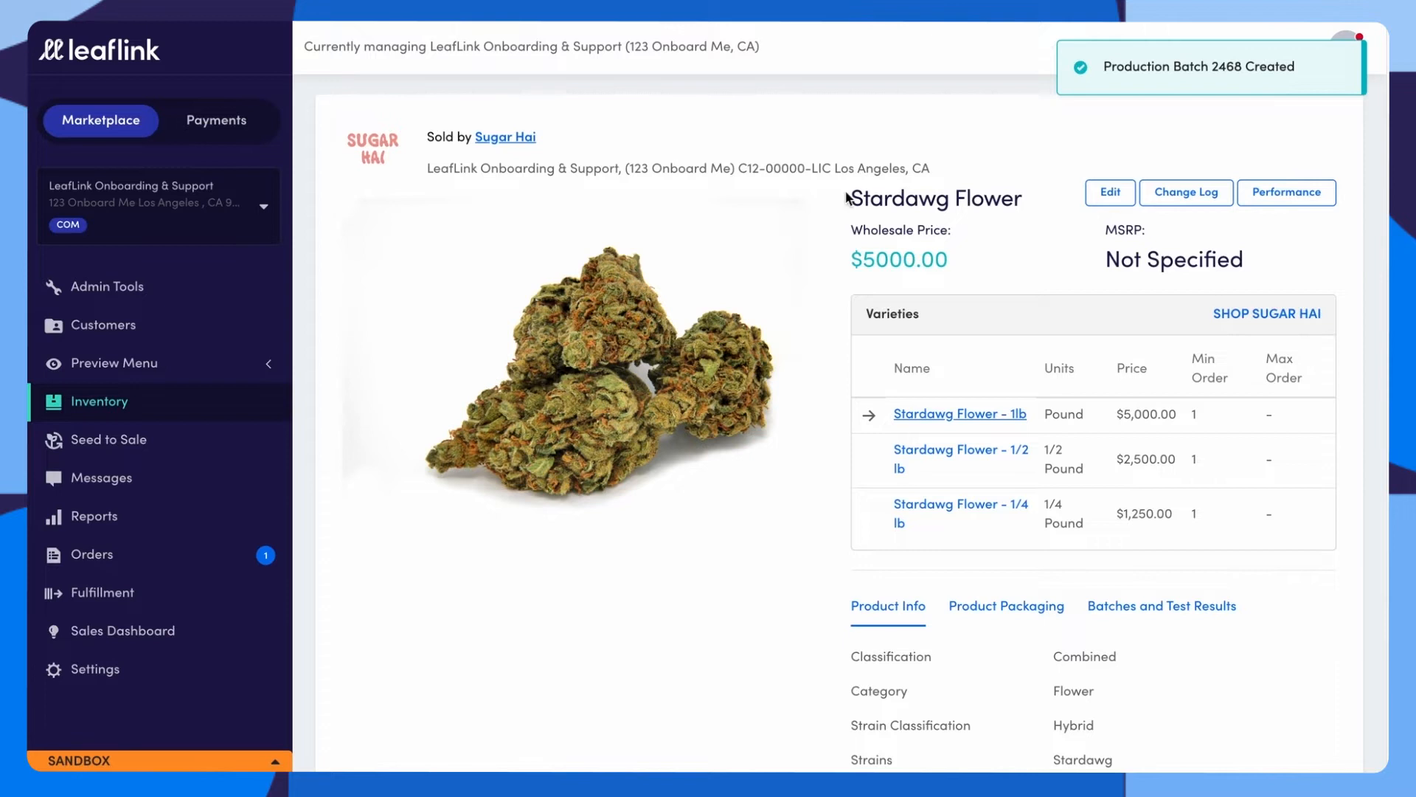
Review the batches and test results on the Stardawg Flower product page and open the 1/4 lb batch's attached document.
{"action": "scroll", "coordinate": [824, 316], "scroll_direction": "down", "scroll_amount": 3}
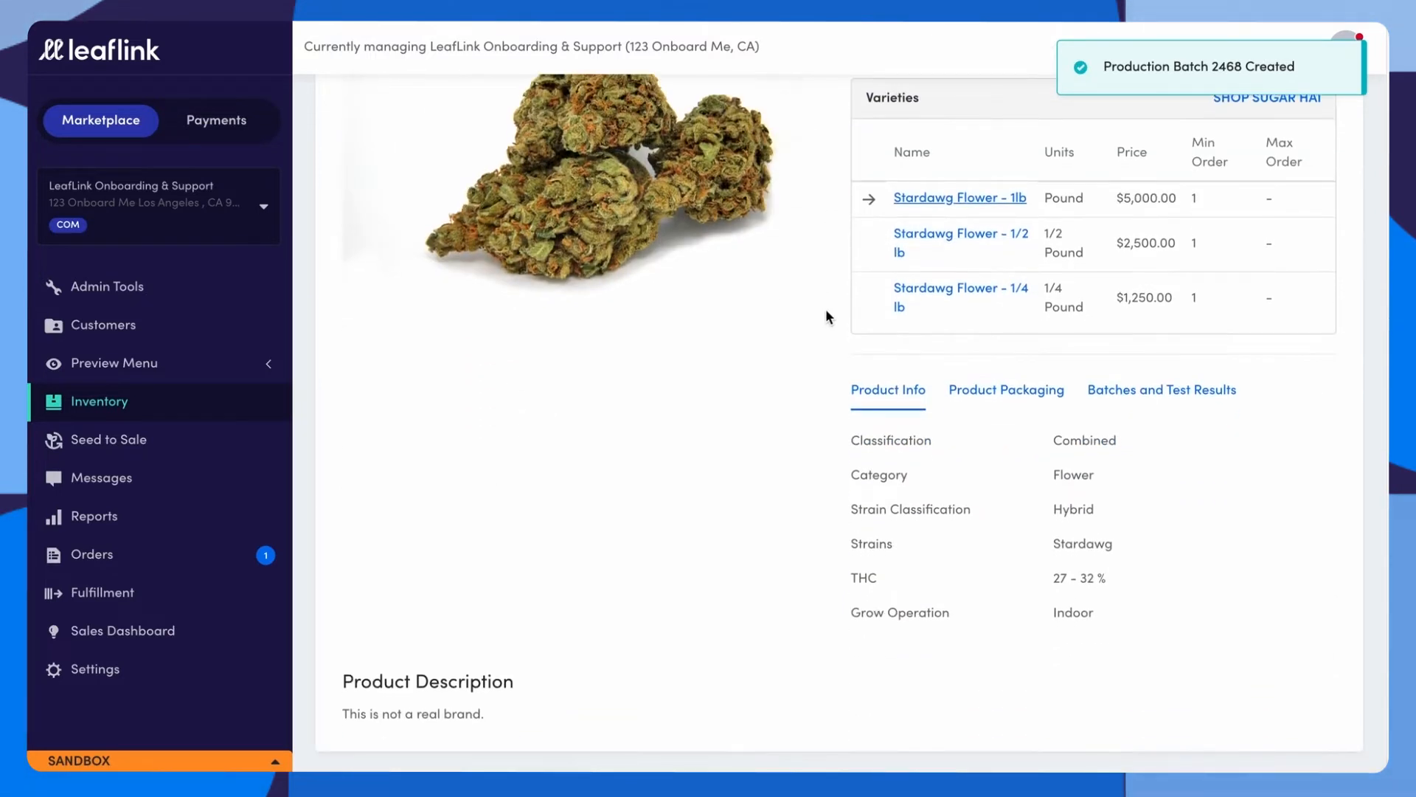
{"action": "left_click", "coordinate": [1127, 398]}
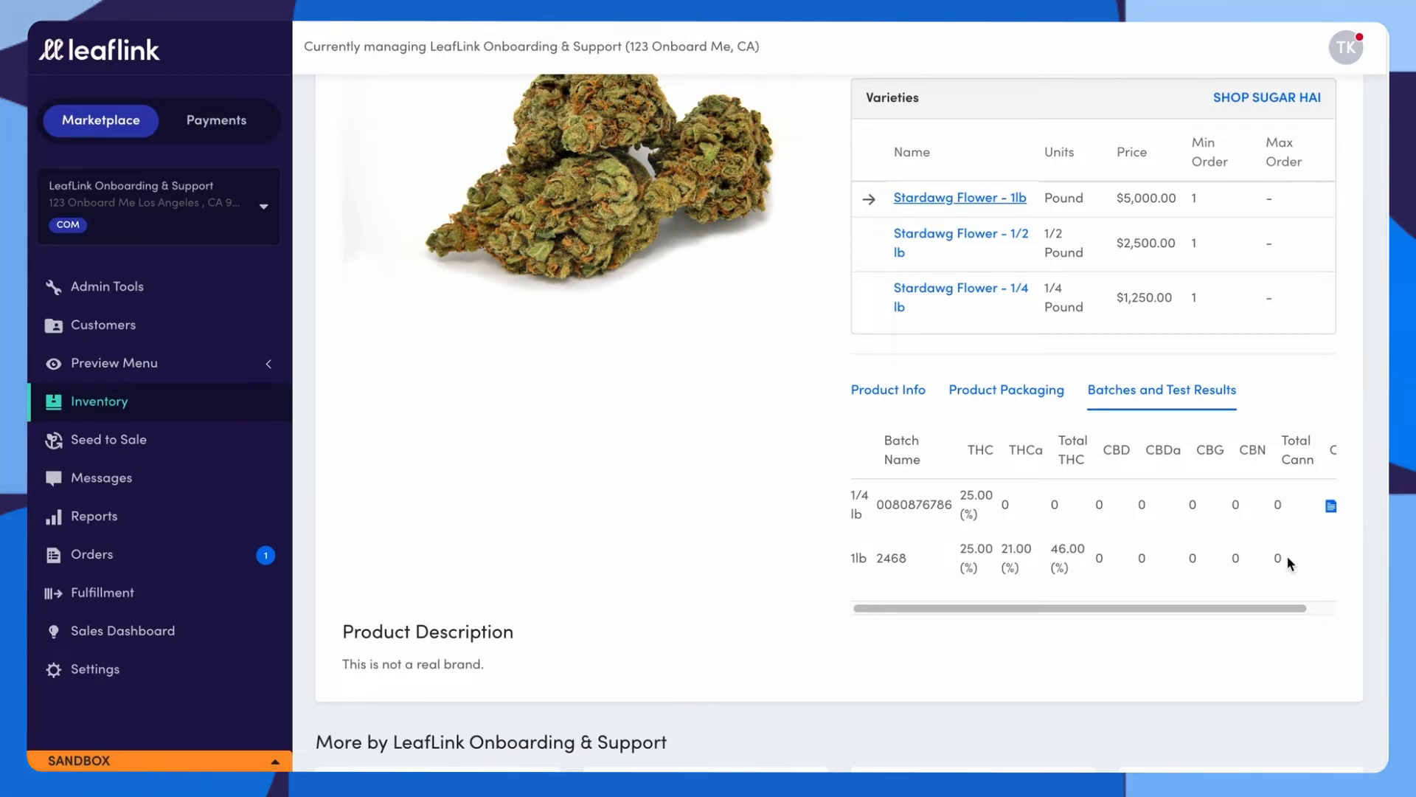
{"action": "left_click", "coordinate": [1330, 506]}
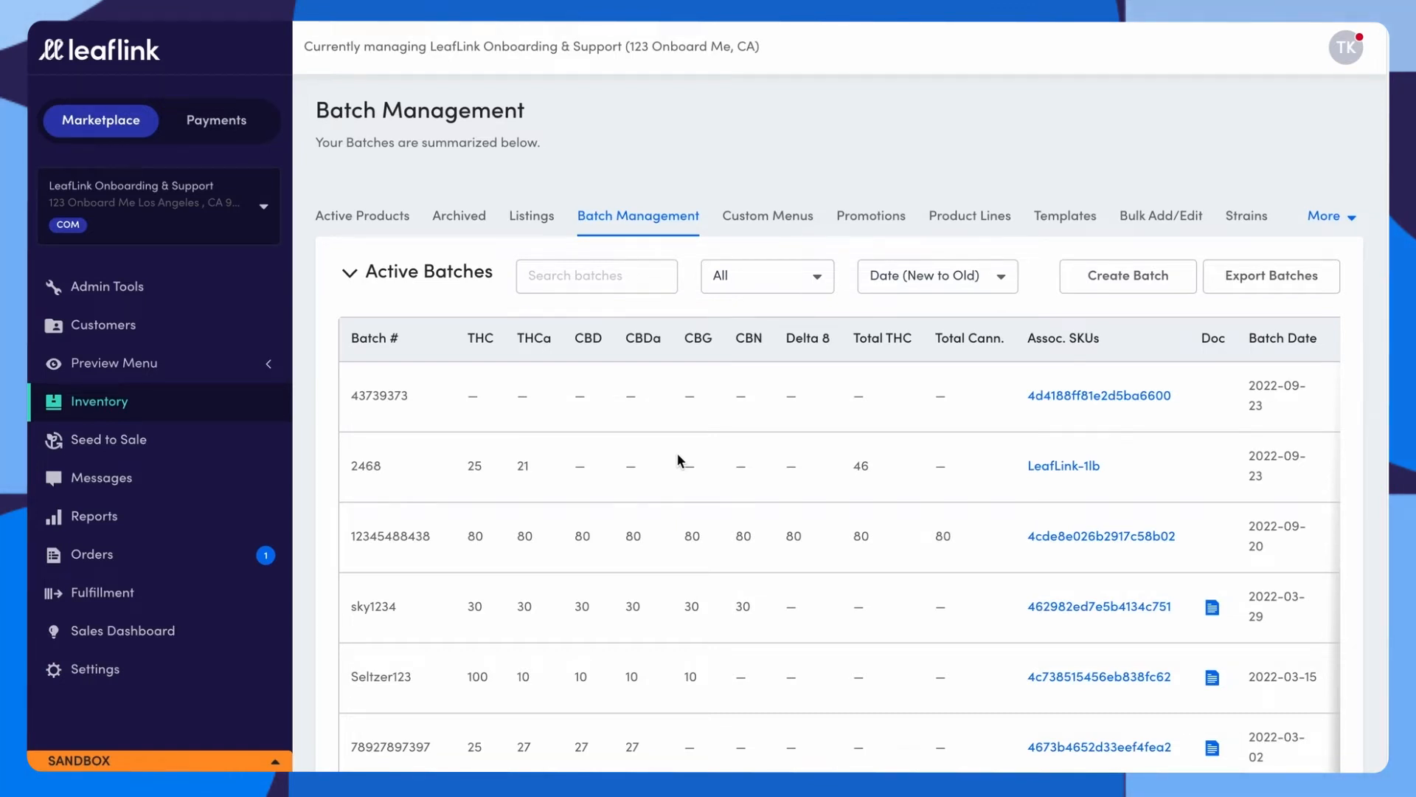
Archive batch 637564, the oldest one in the Active Batches list of Batch Management.
{"action": "scroll", "coordinate": [677, 465], "scroll_direction": "down", "scroll_amount": 1}
{"action": "scroll", "coordinate": [680, 479], "scroll_direction": "down", "scroll_amount": 10}
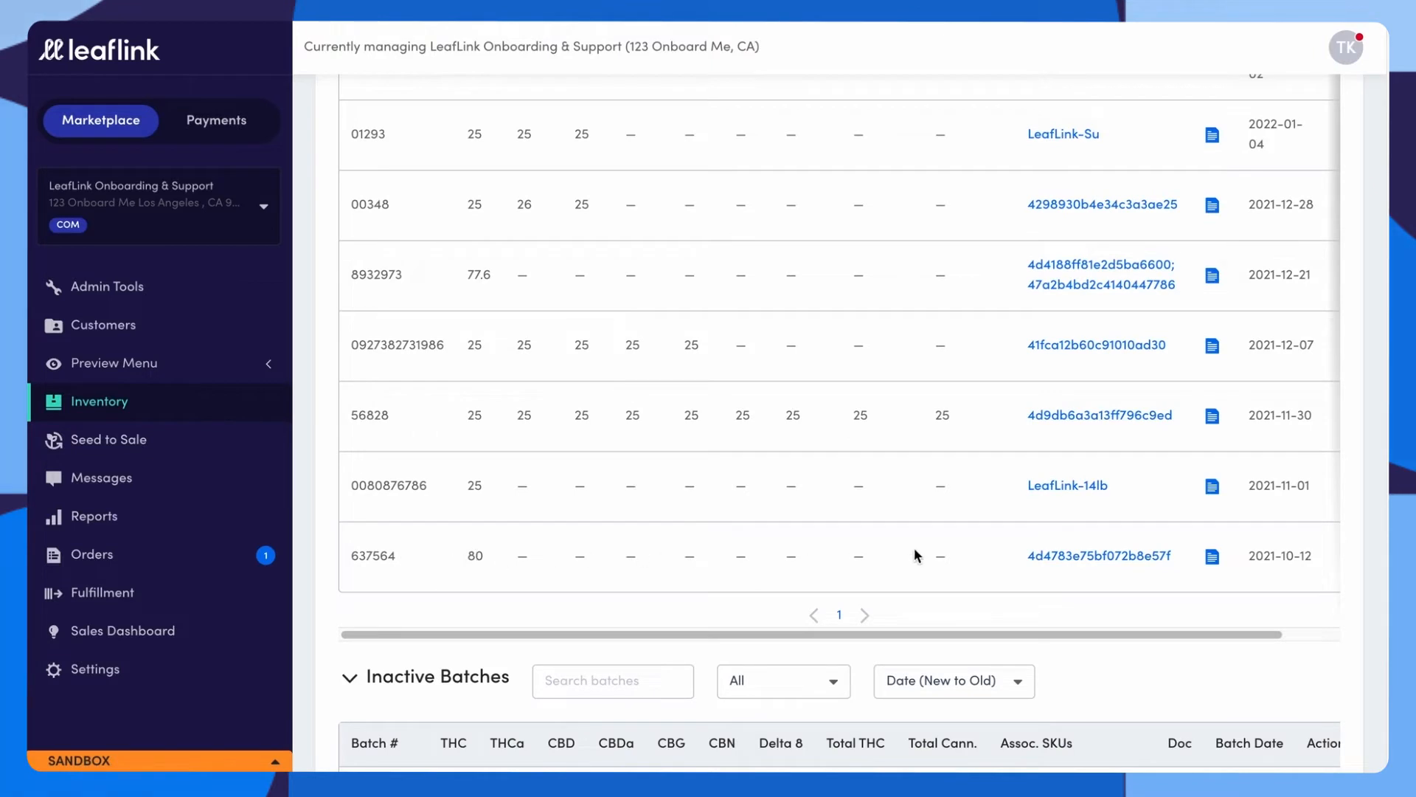
{"action": "left_click_drag", "start_coordinate": [1077, 632], "coordinate": [1153, 642]}
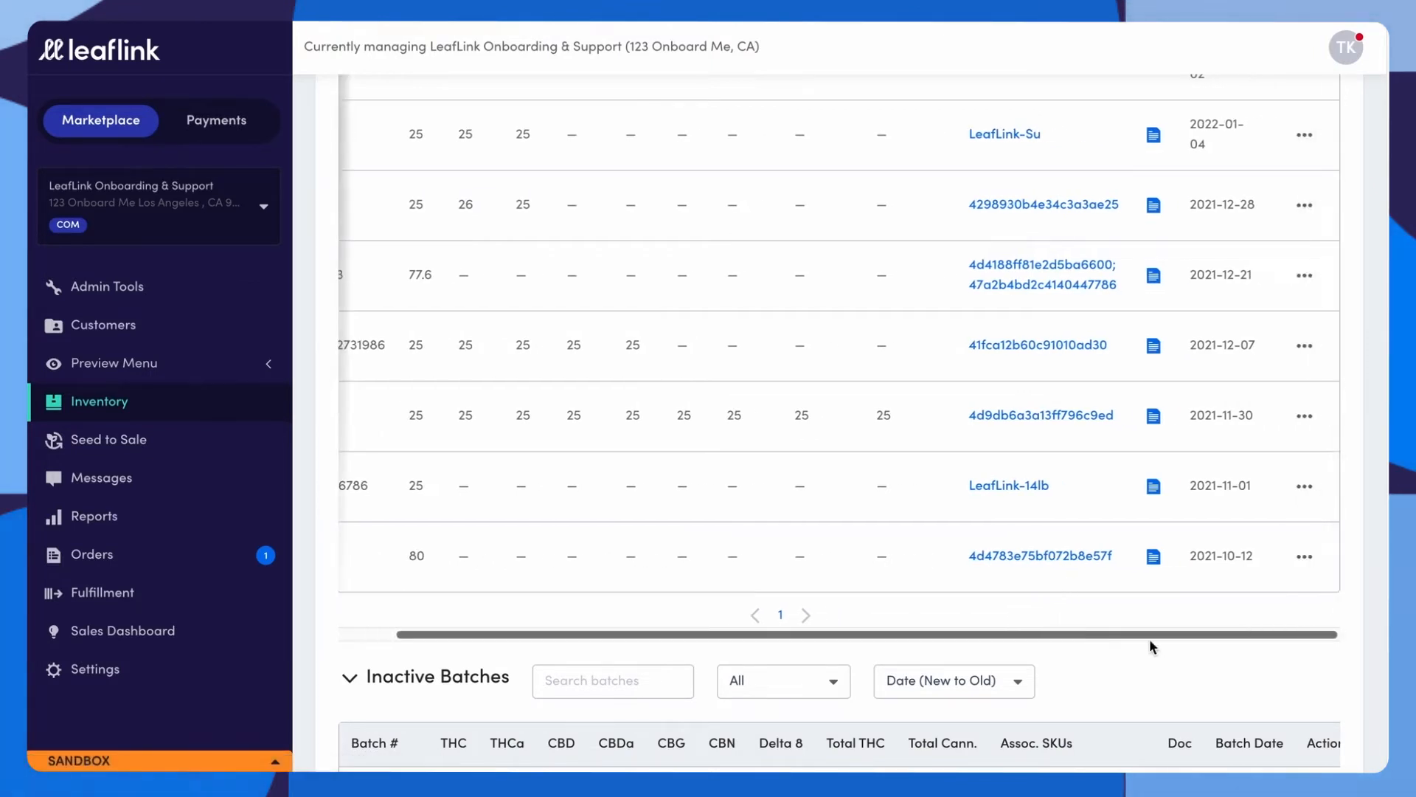
{"action": "left_click", "coordinate": [1305, 558]}
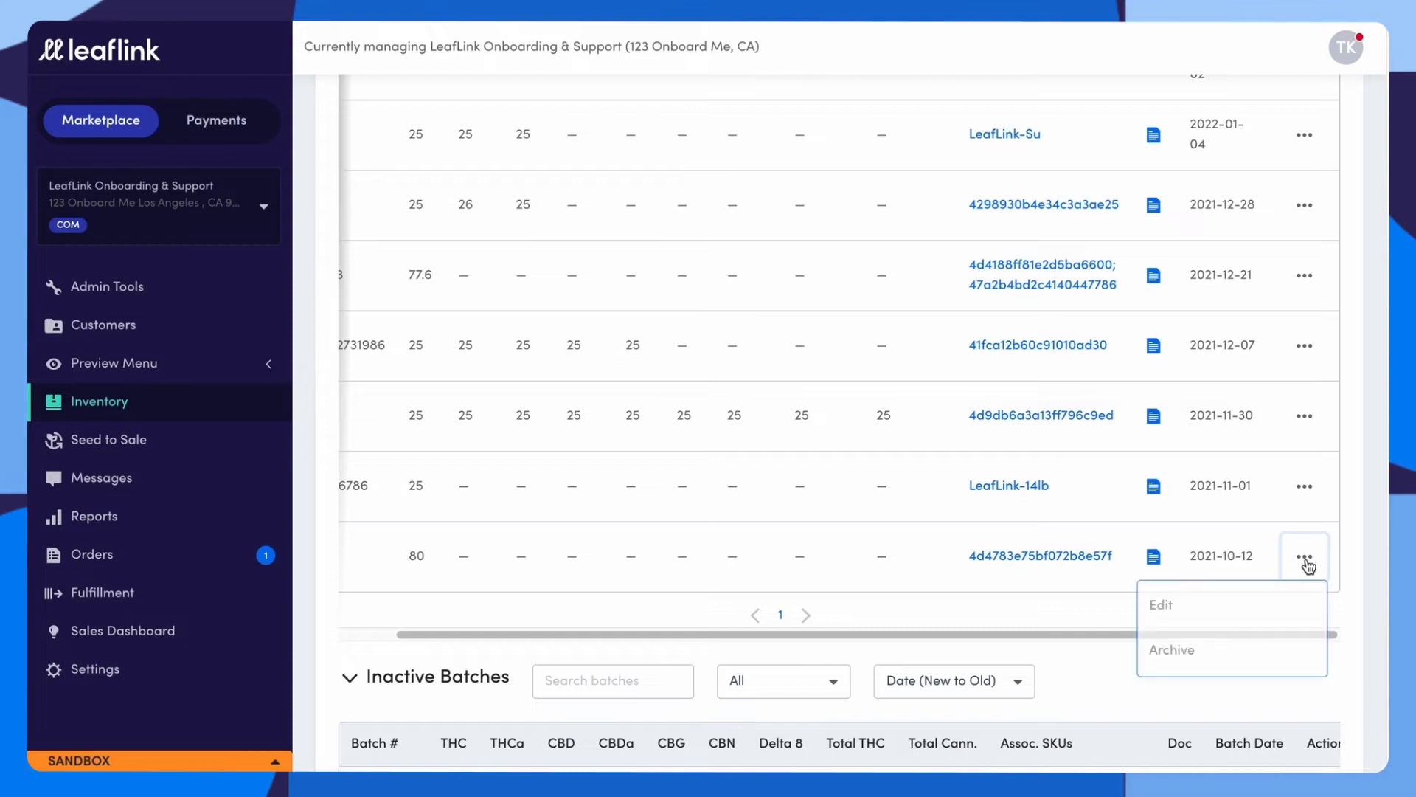
{"action": "left_click", "coordinate": [1191, 652]}
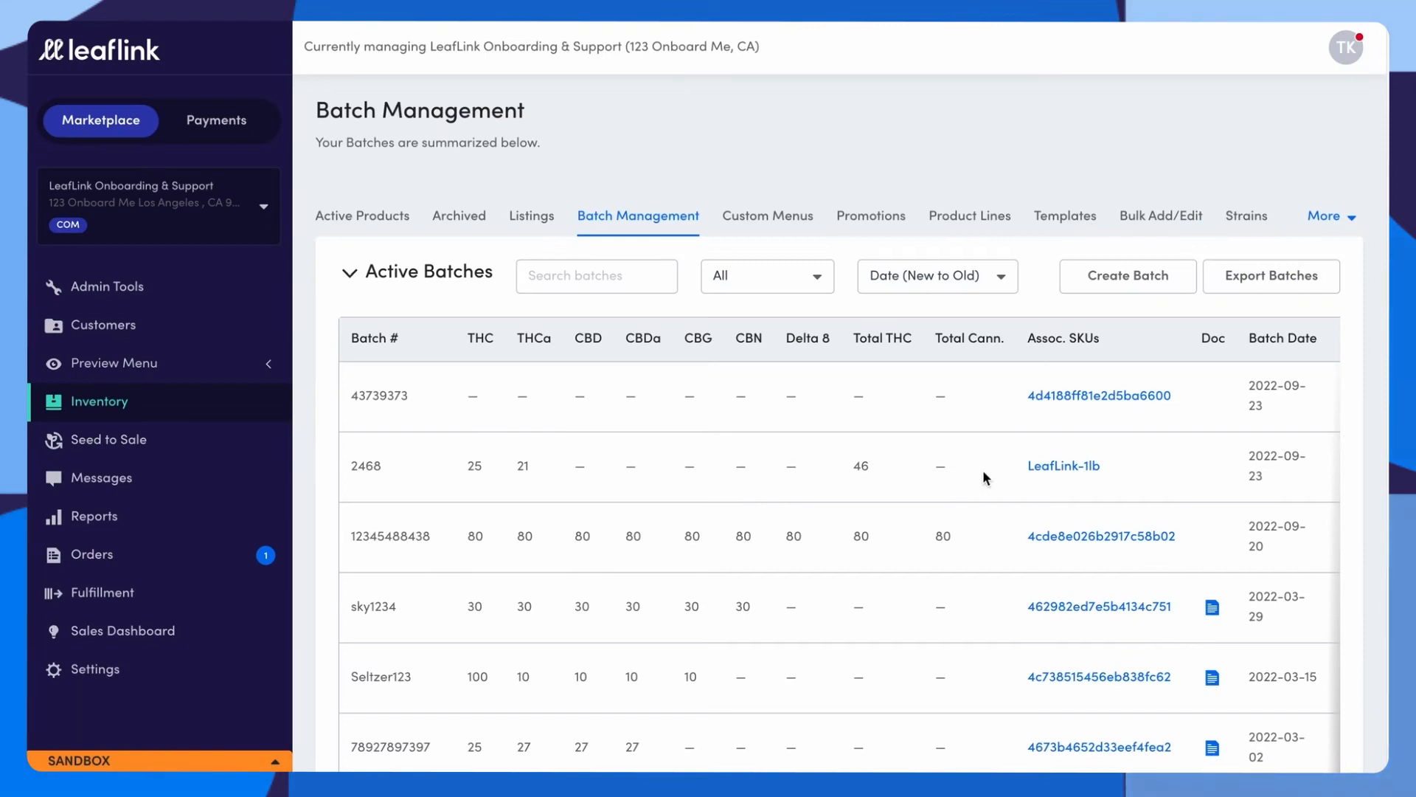
Start a new custom menu named Company Dispensaries with the description "Flower 20% Off!".
{"action": "left_click", "coordinate": [761, 220]}
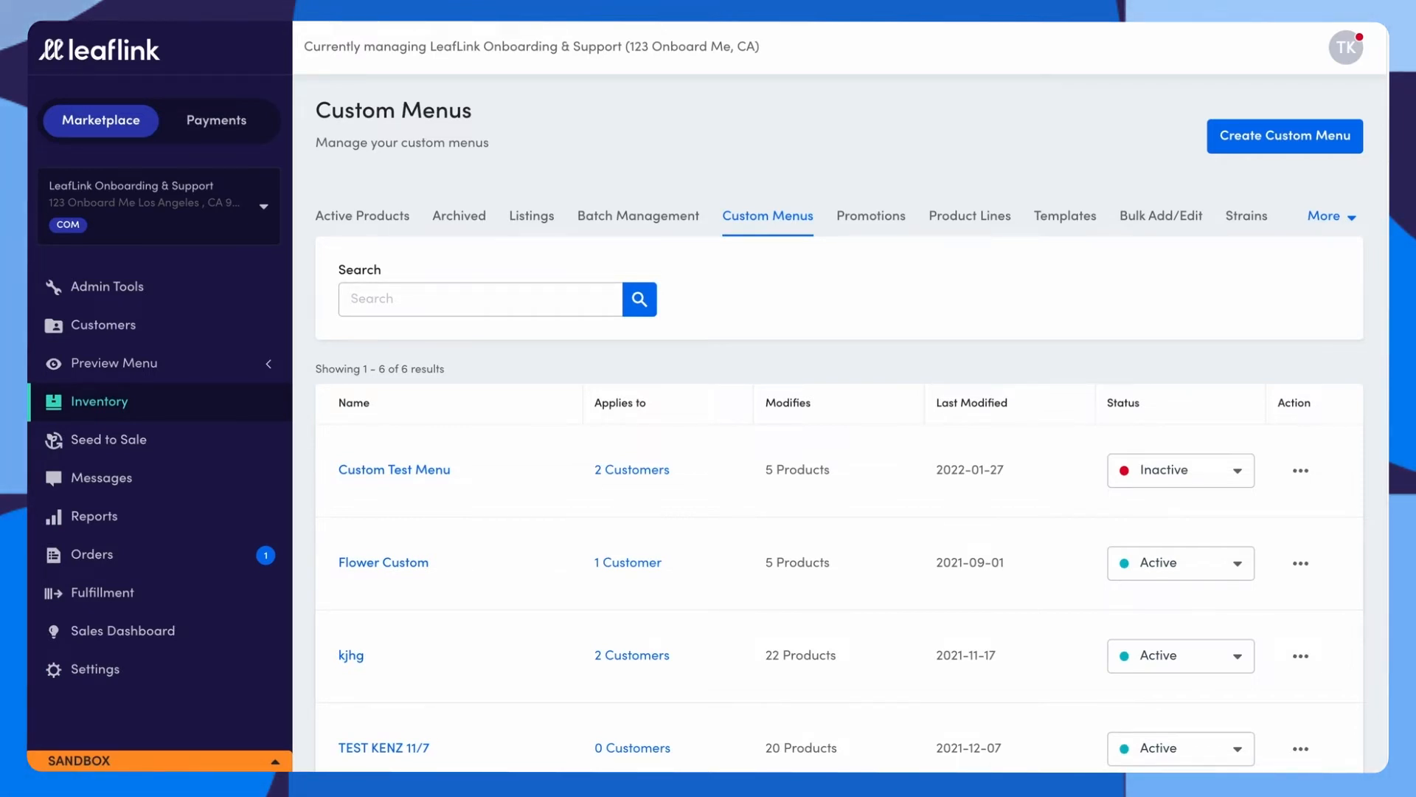
{"action": "left_click", "coordinate": [1246, 143]}
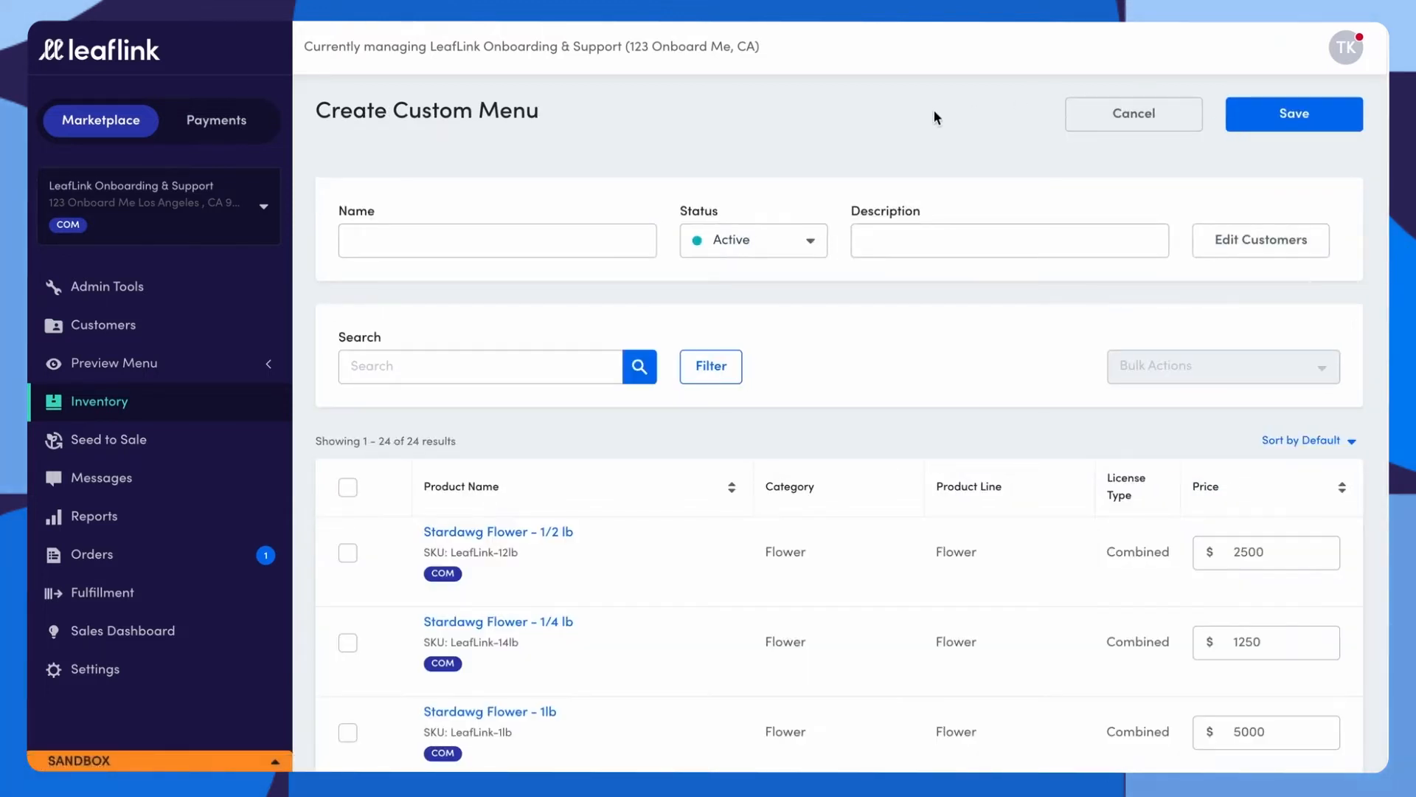
{"action": "left_click", "coordinate": [417, 242]}
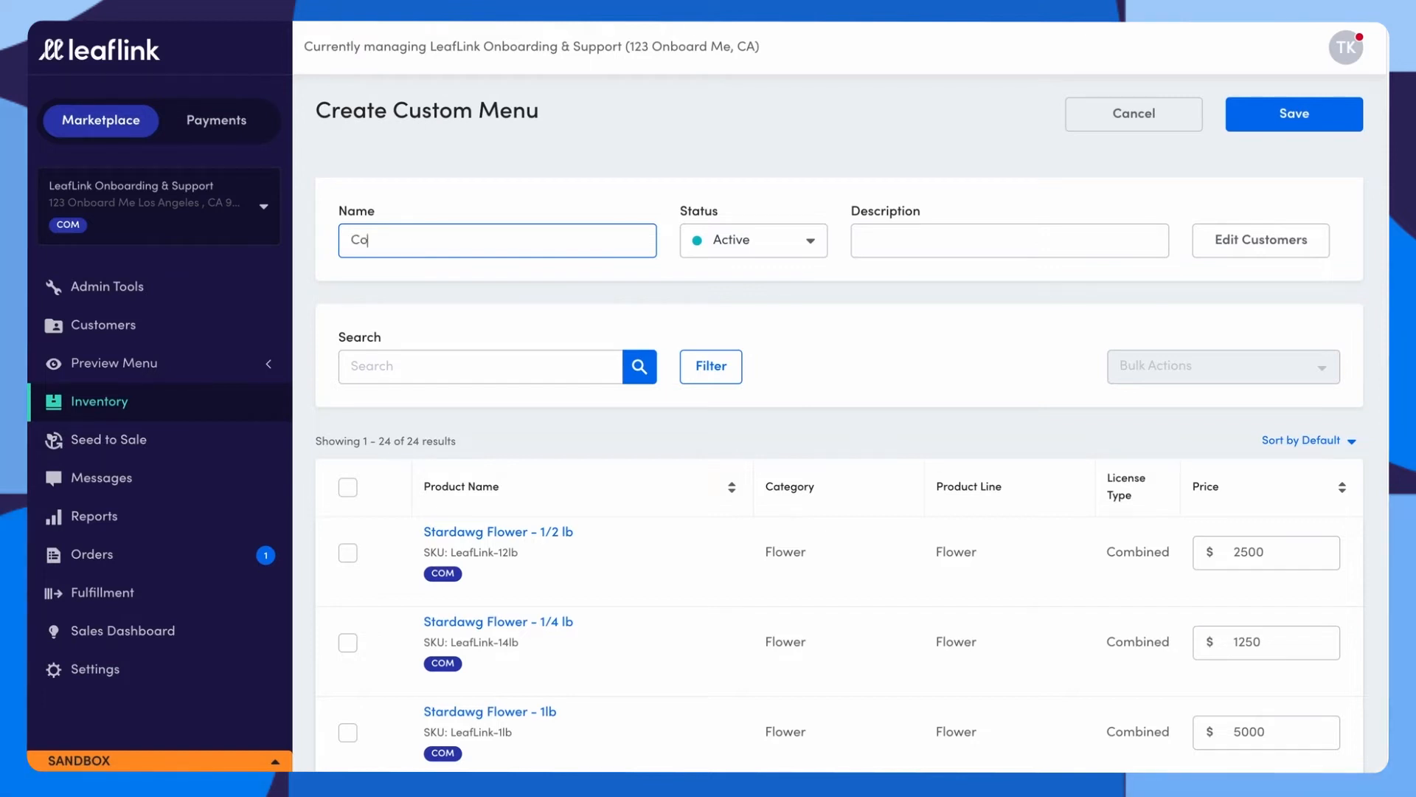
{"action": "type", "text": "Company Dispensaries"}
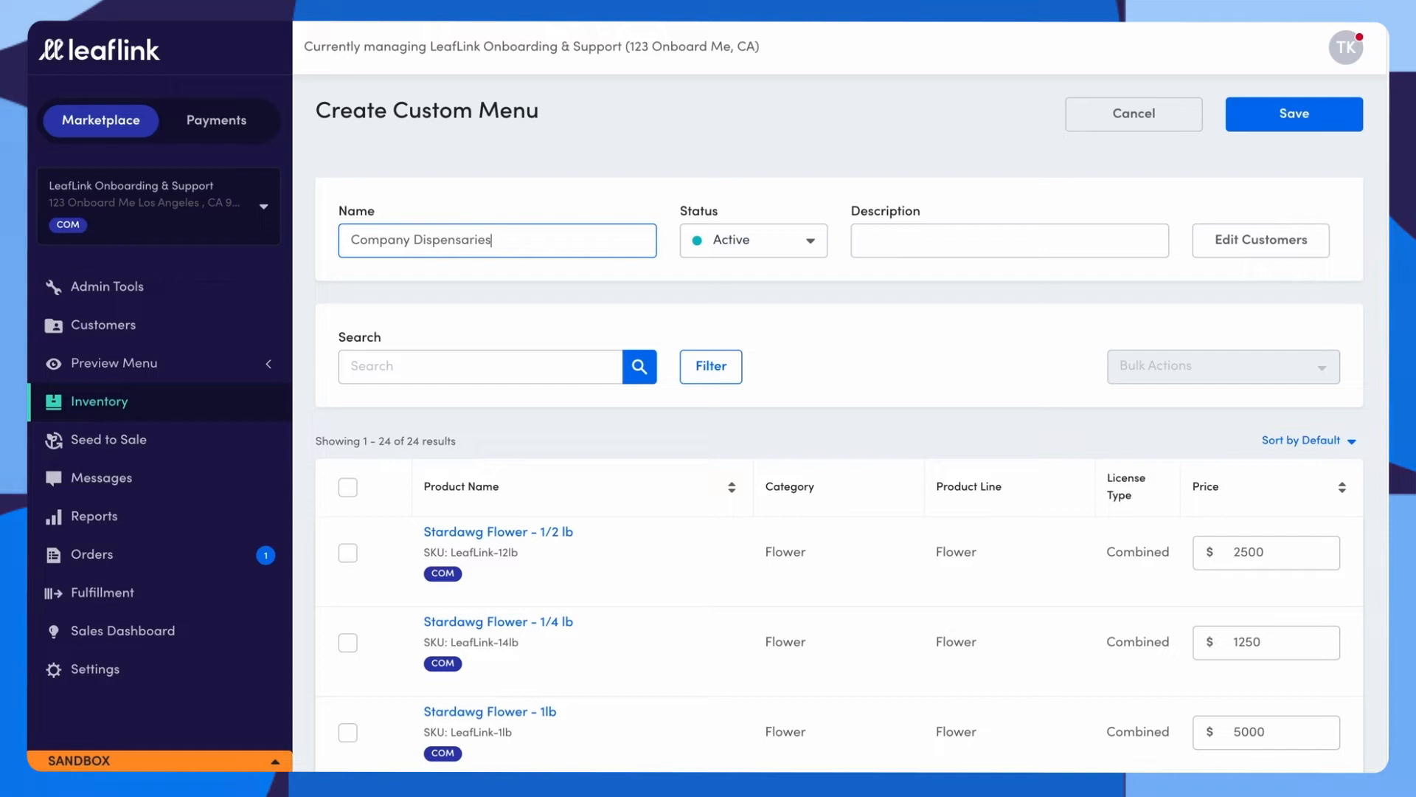
{"action": "left_click", "coordinate": [907, 244]}
{"action": "type", "text": "F"}
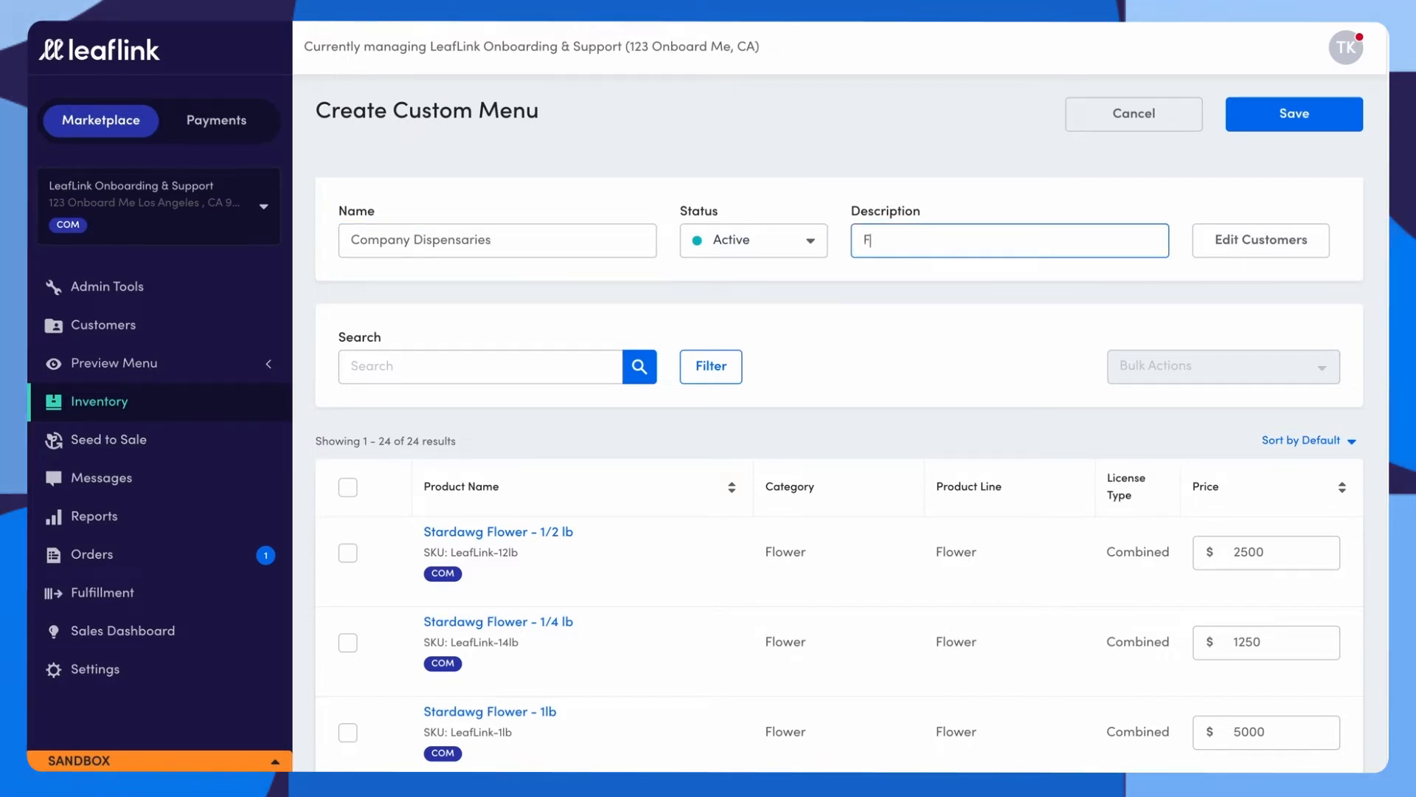
{"action": "type", "text": "lower 20"}
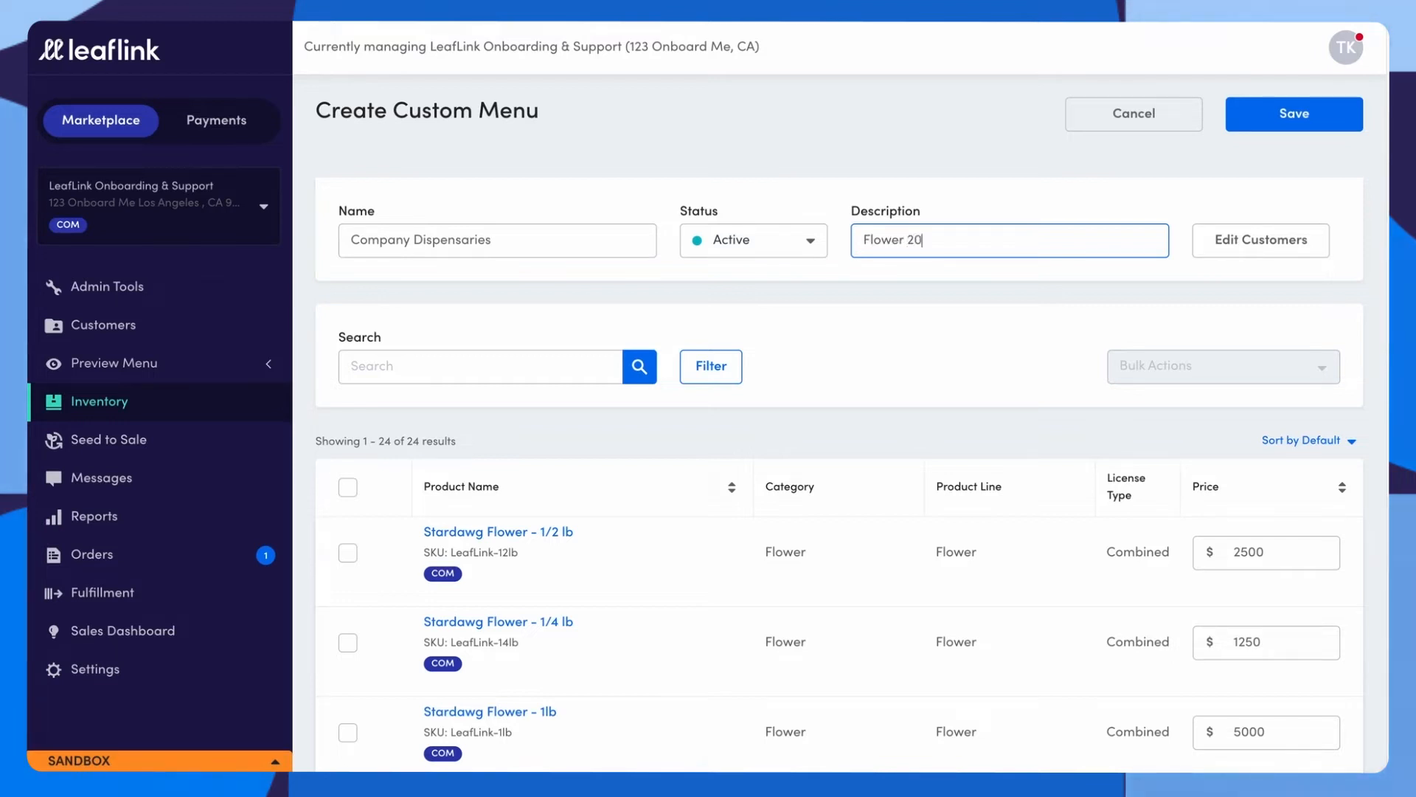
{"action": "type", "text": "% O"}
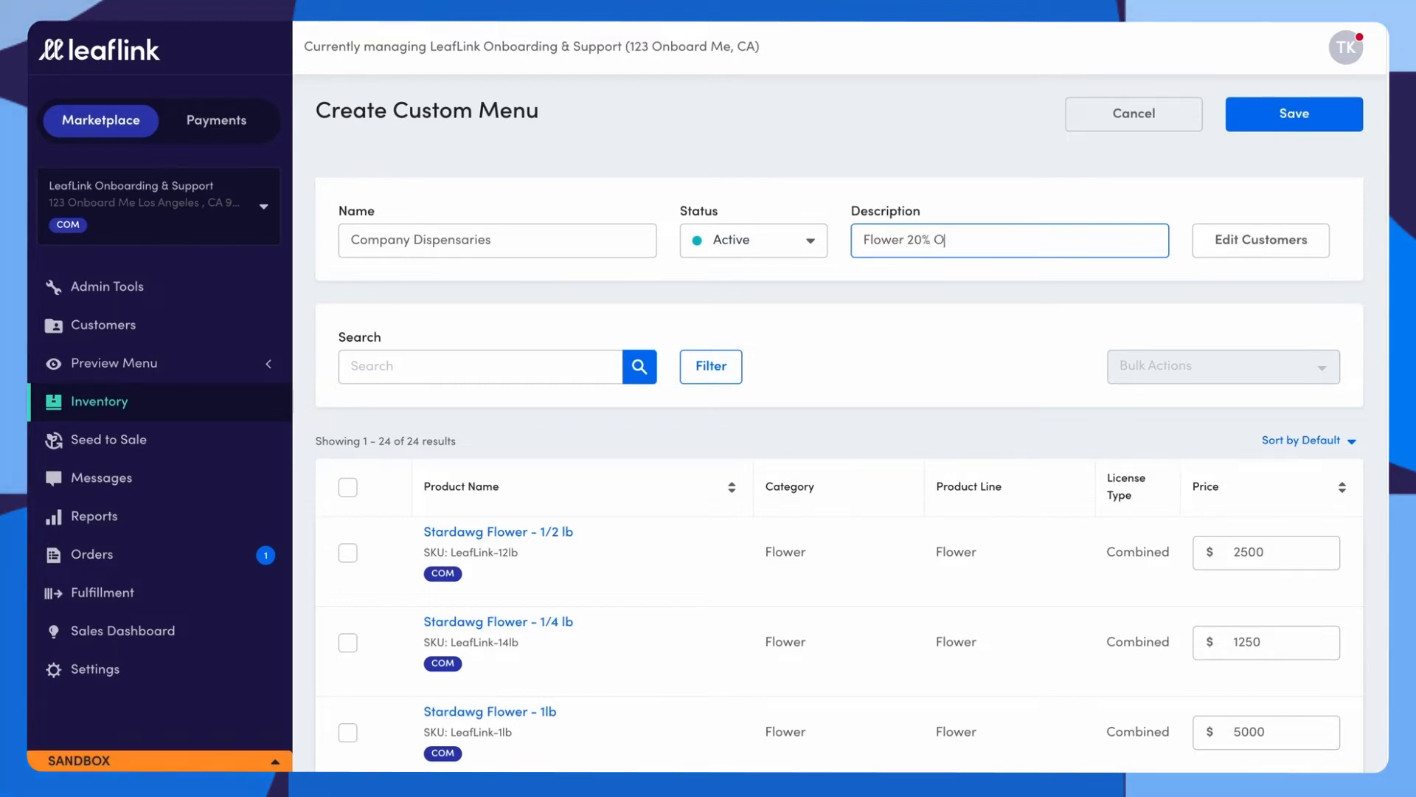
{"action": "type", "text": "ff!"}
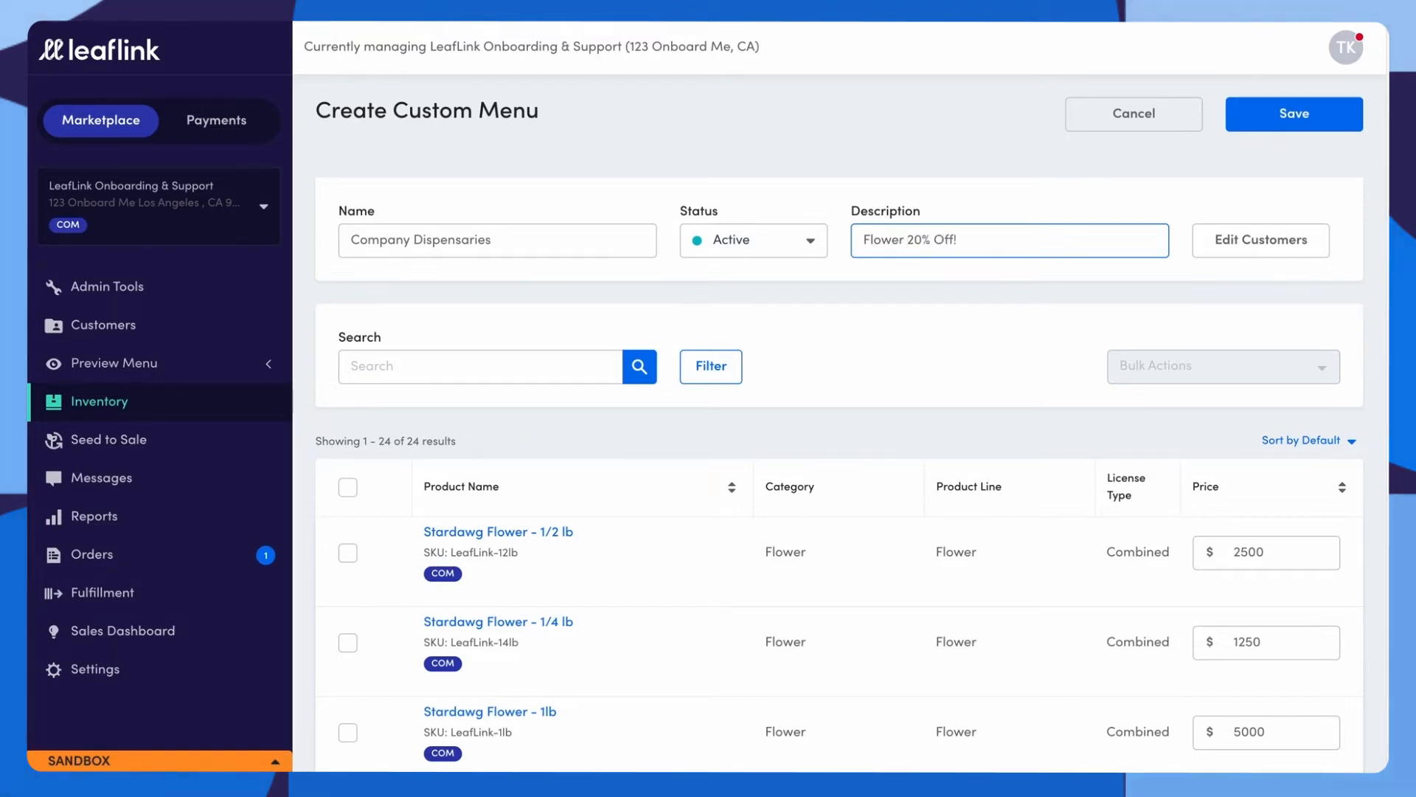
Set the custom menu price of Stardawg Flower - 1/2 lb to $2000.
{"action": "scroll", "coordinate": [581, 417], "scroll_direction": "down", "scroll_amount": 1}
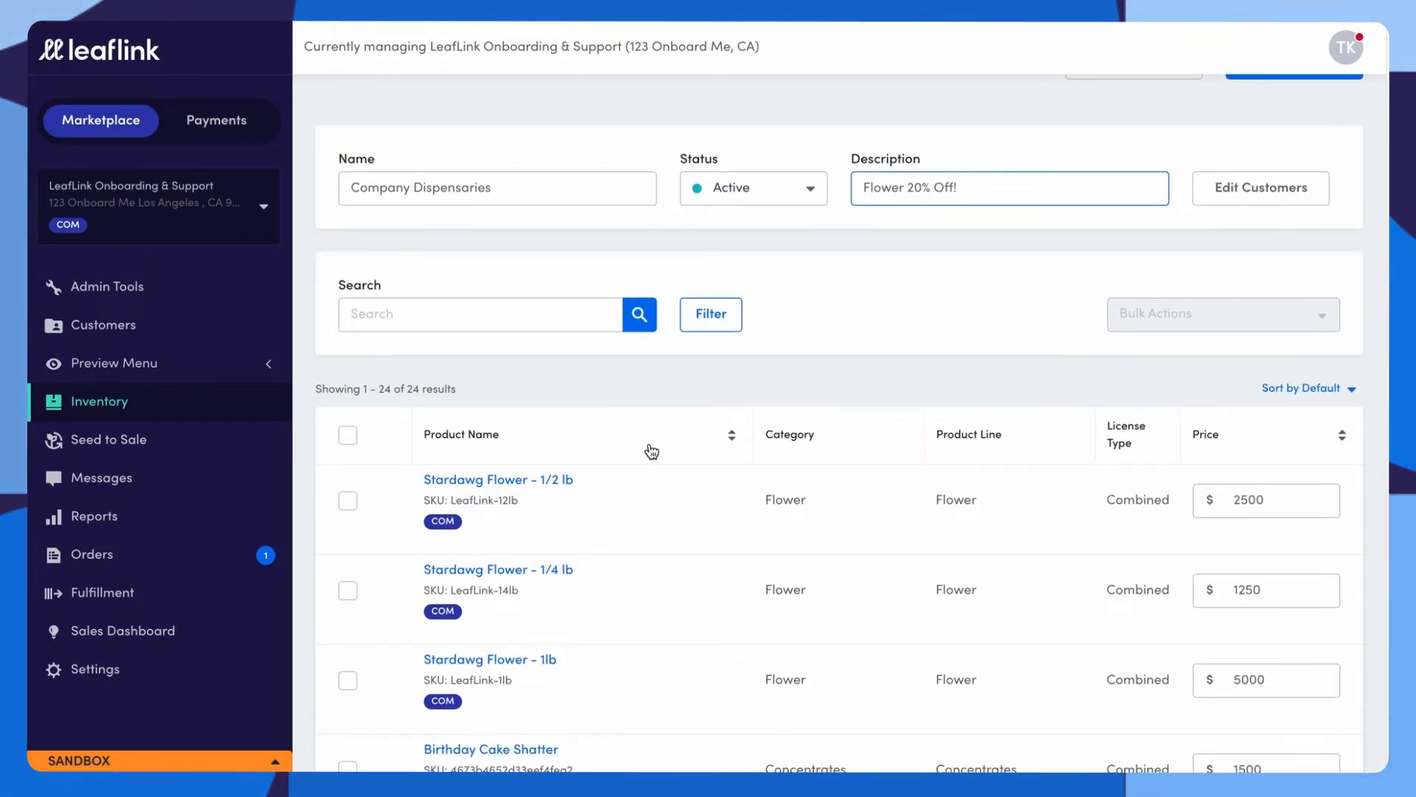
{"action": "scroll", "coordinate": [799, 472], "scroll_direction": "down", "scroll_amount": 1}
{"action": "scroll", "coordinate": [790, 437], "scroll_direction": "down", "scroll_amount": 2}
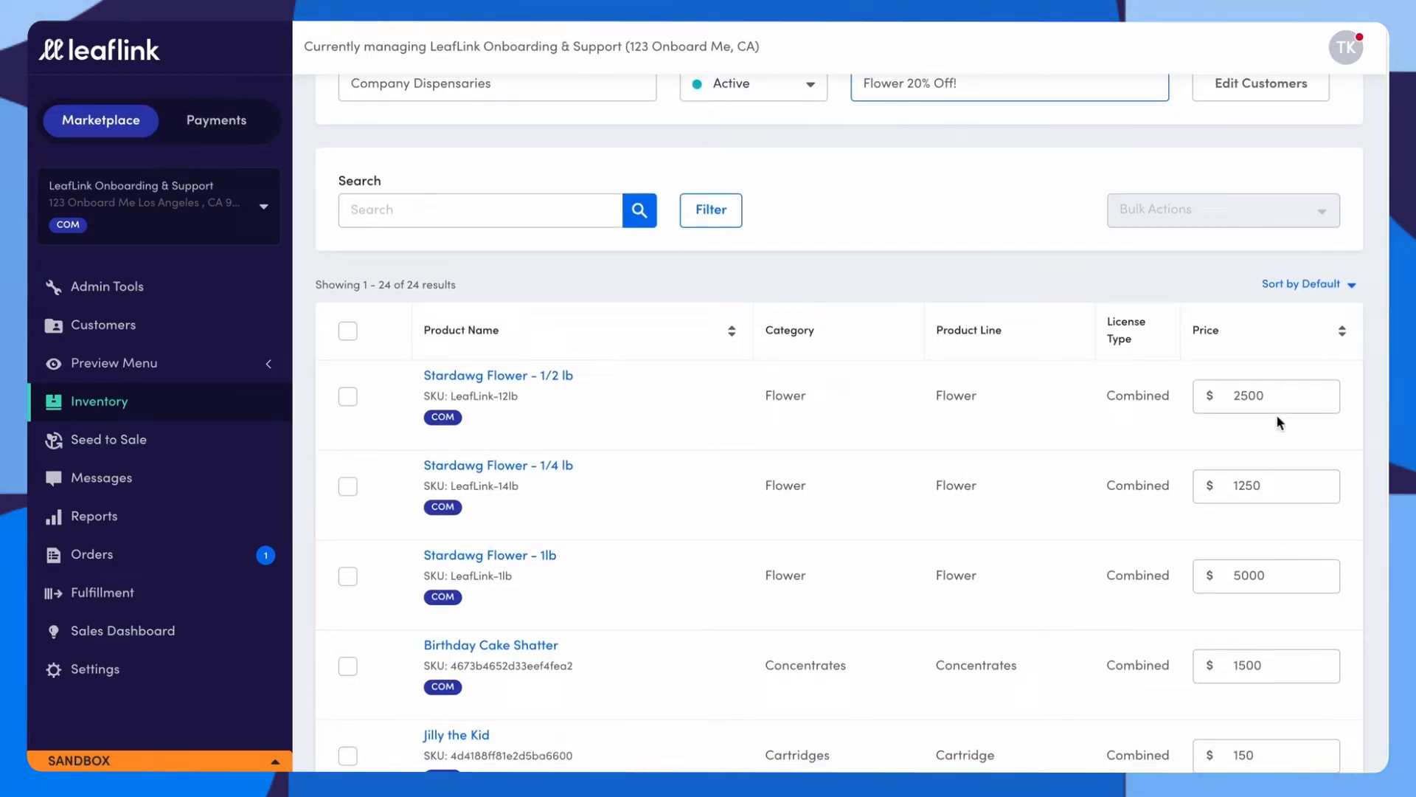
{"action": "left_click", "coordinate": [1285, 395]}
{"action": "key", "text": "BackSpace"}
{"action": "key", "text": "BackSpace"}
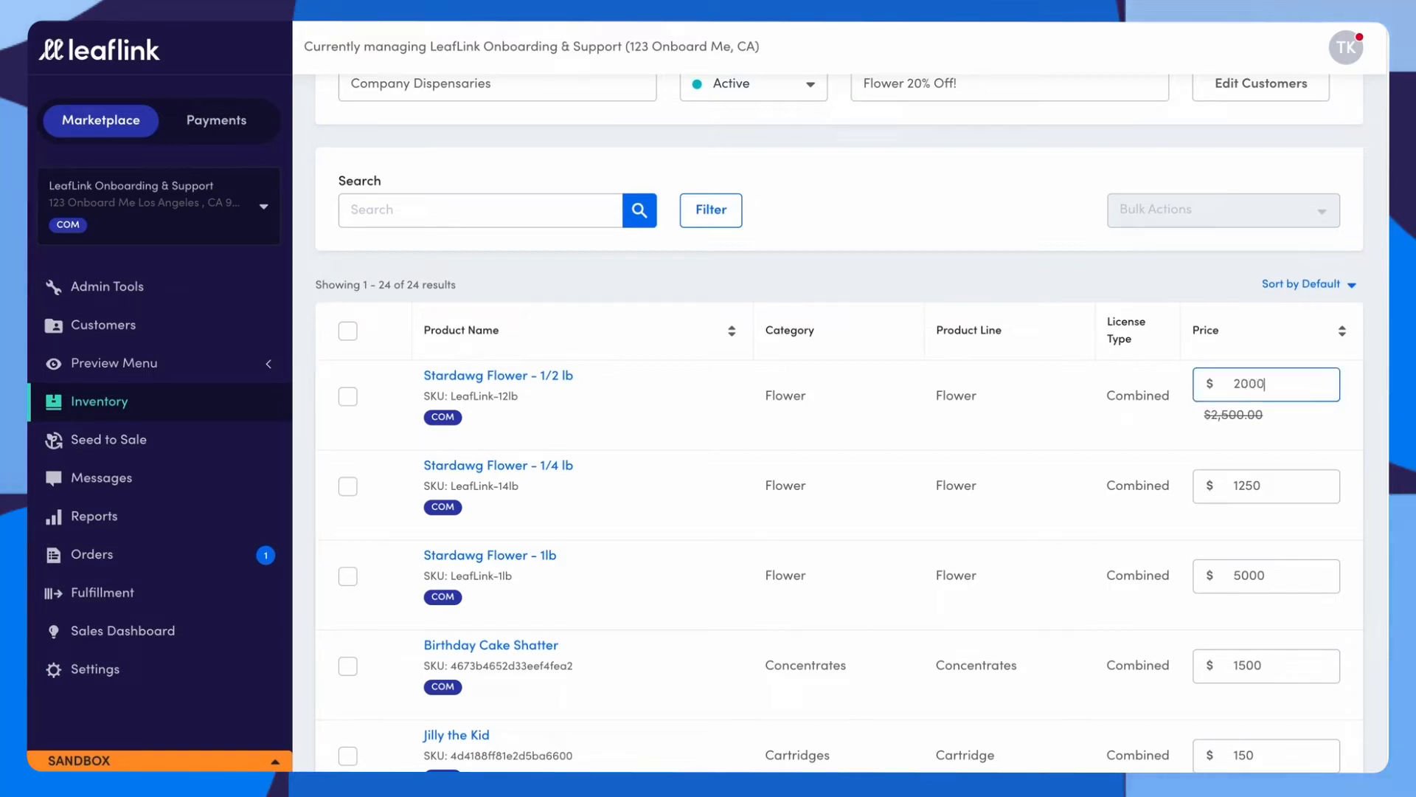
{"action": "left_click", "coordinate": [1291, 442]}
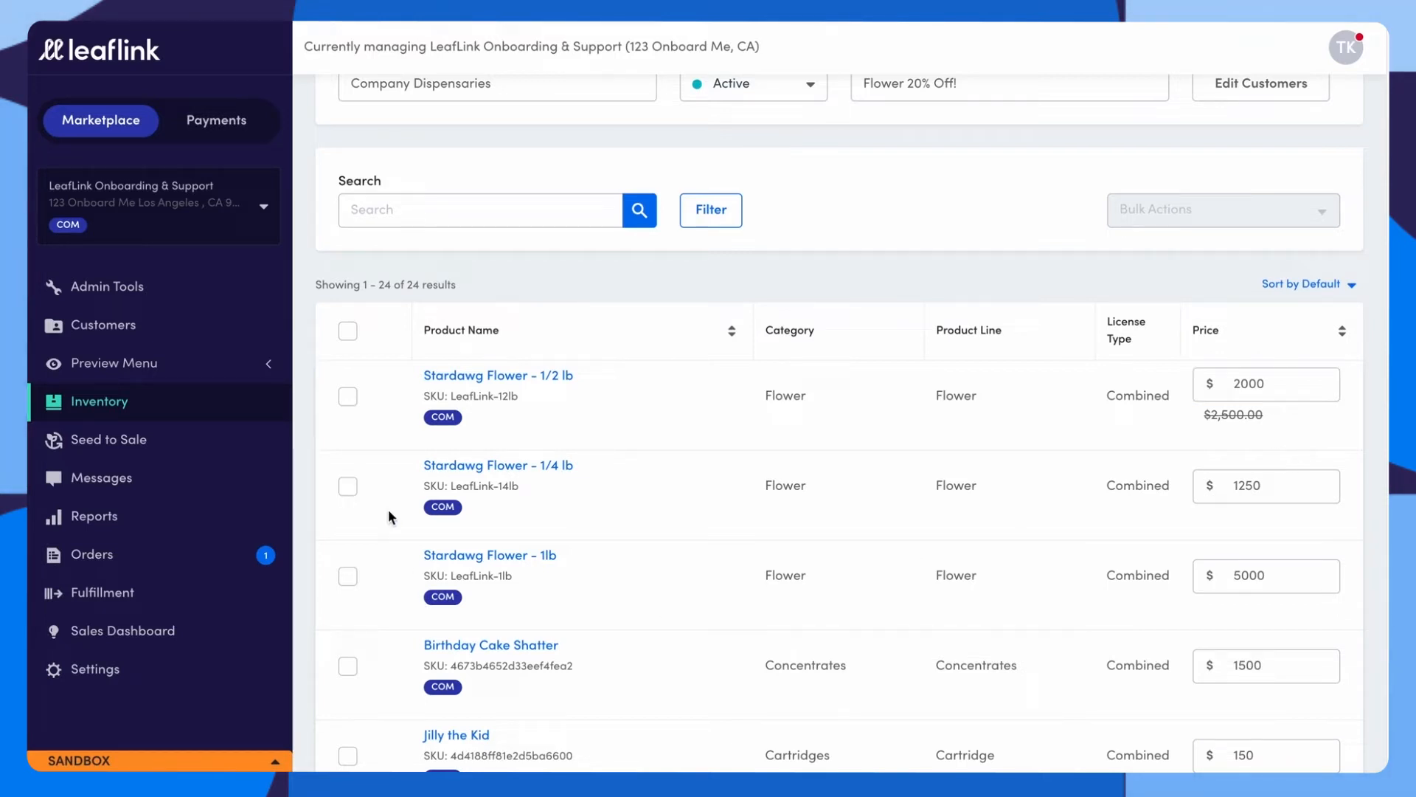
Apply a bulk 20 % discount to Stardawg Flower - 1/4 lb, Stardawg Flower - 1lb, Birthday Cake Shatter and Jilly the Kid.
{"action": "left_click", "coordinate": [347, 487]}
{"action": "left_click", "coordinate": [348, 576]}
{"action": "scroll", "coordinate": [355, 619], "scroll_direction": "down", "scroll_amount": 1}
{"action": "left_click", "coordinate": [348, 599]}
{"action": "left_click", "coordinate": [349, 690]}
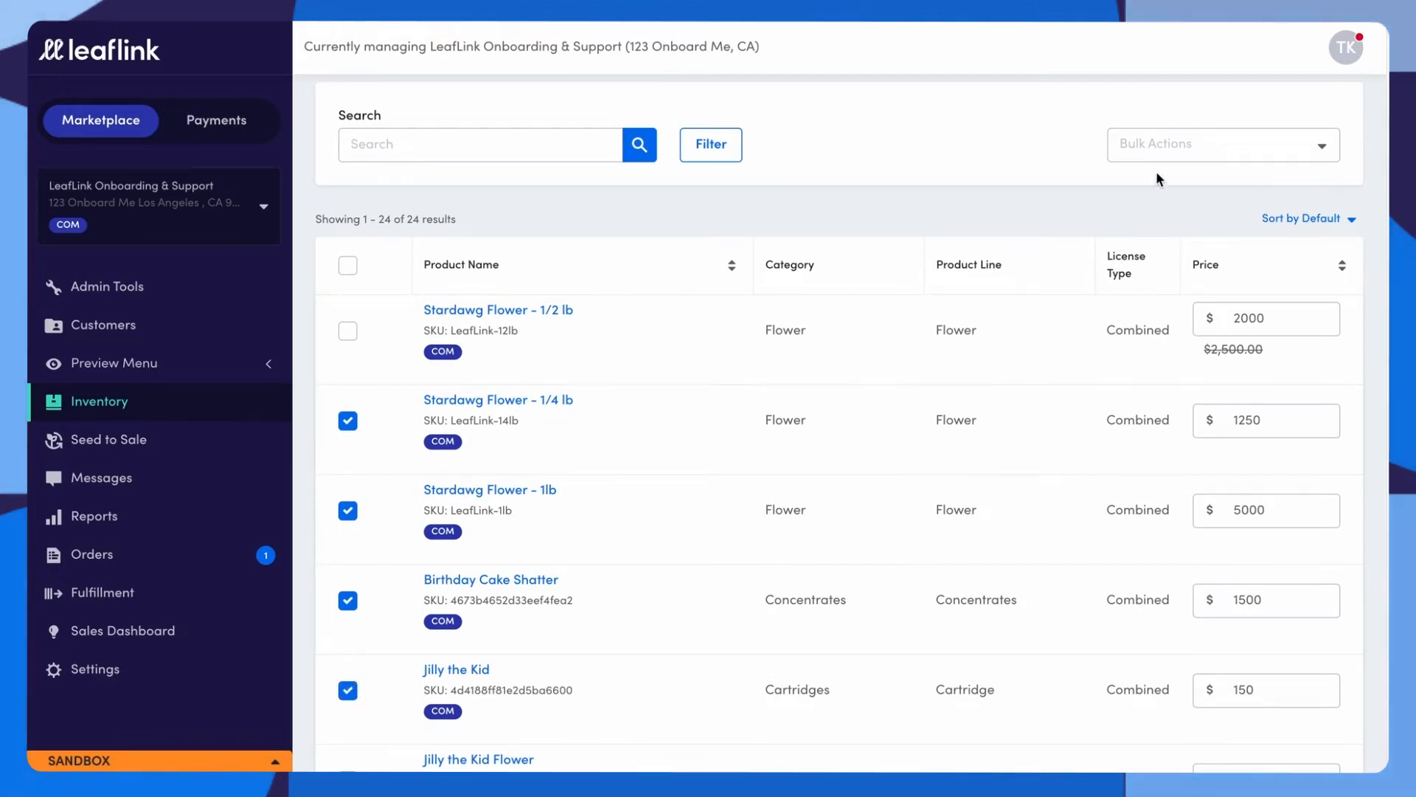
{"action": "left_click", "coordinate": [1205, 154]}
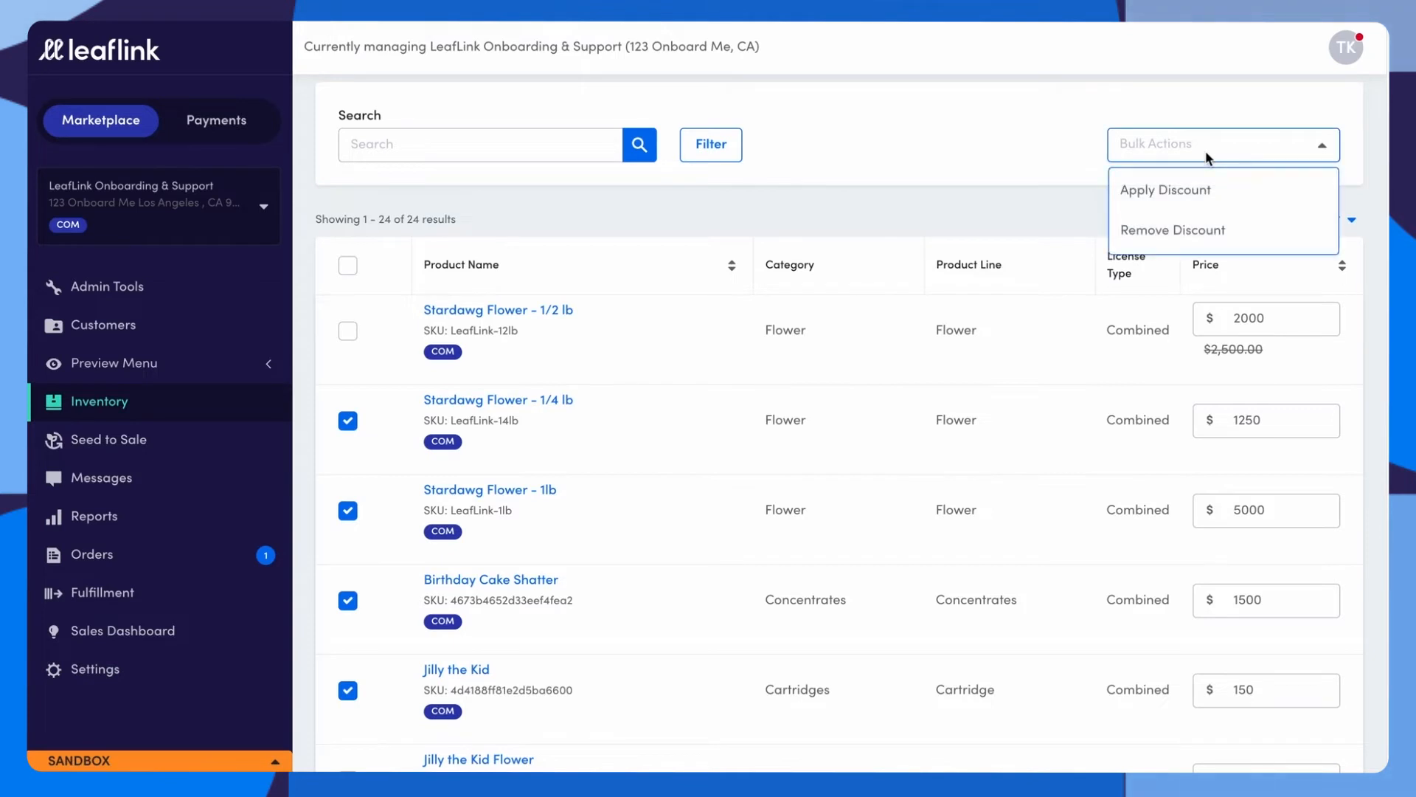
{"action": "left_click", "coordinate": [1131, 196]}
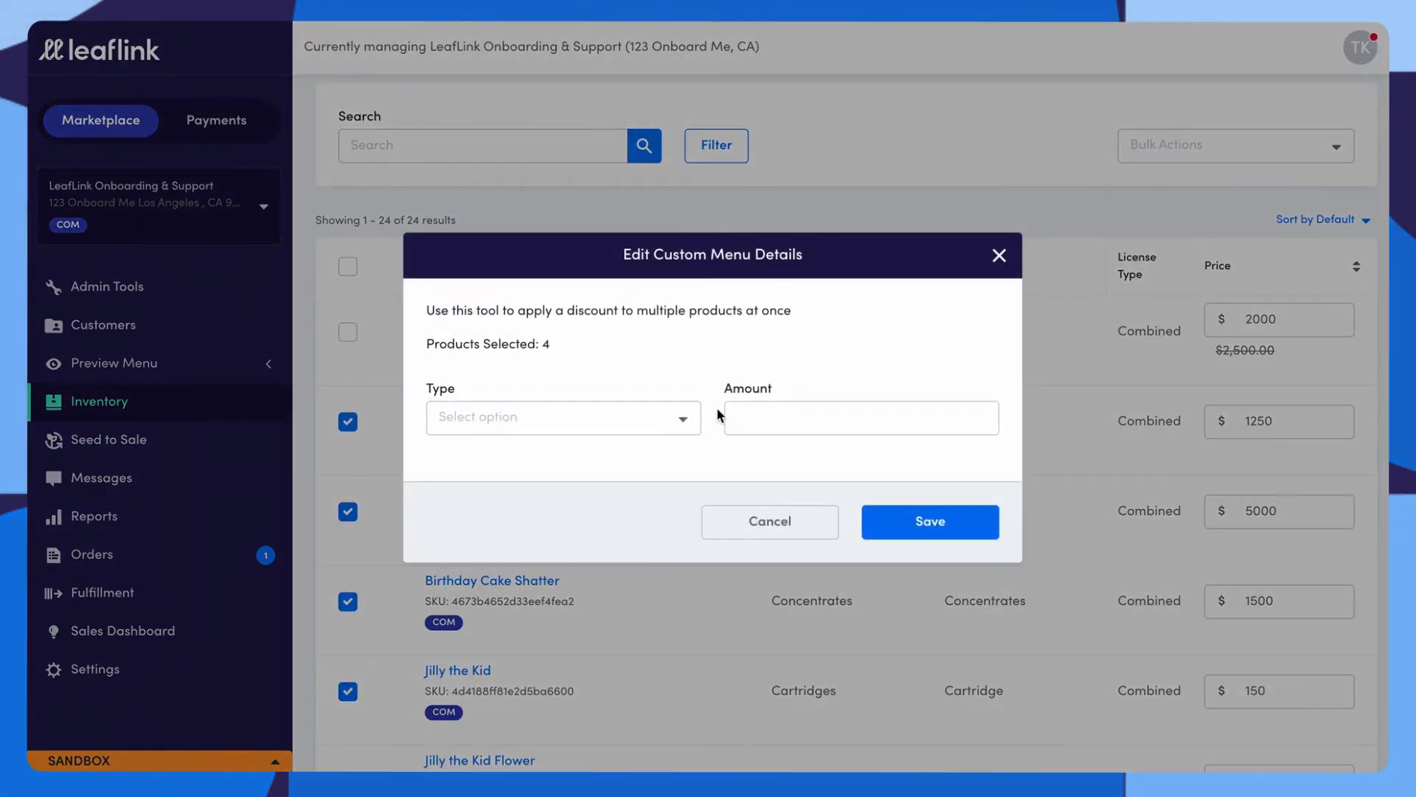
{"action": "left_click", "coordinate": [622, 429]}
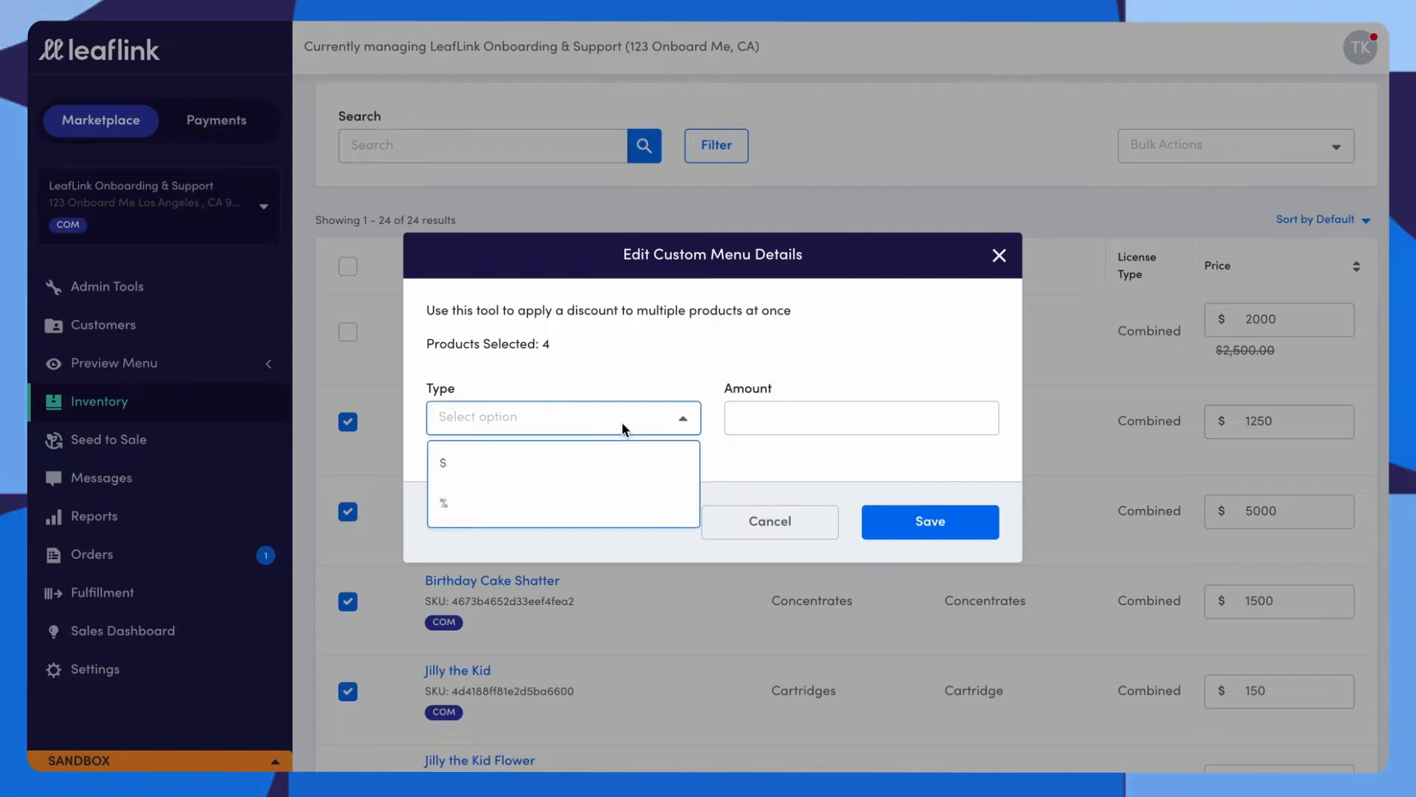
{"action": "left_click", "coordinate": [501, 508]}
{"action": "left_click", "coordinate": [778, 419]}
{"action": "type", "text": "20"}
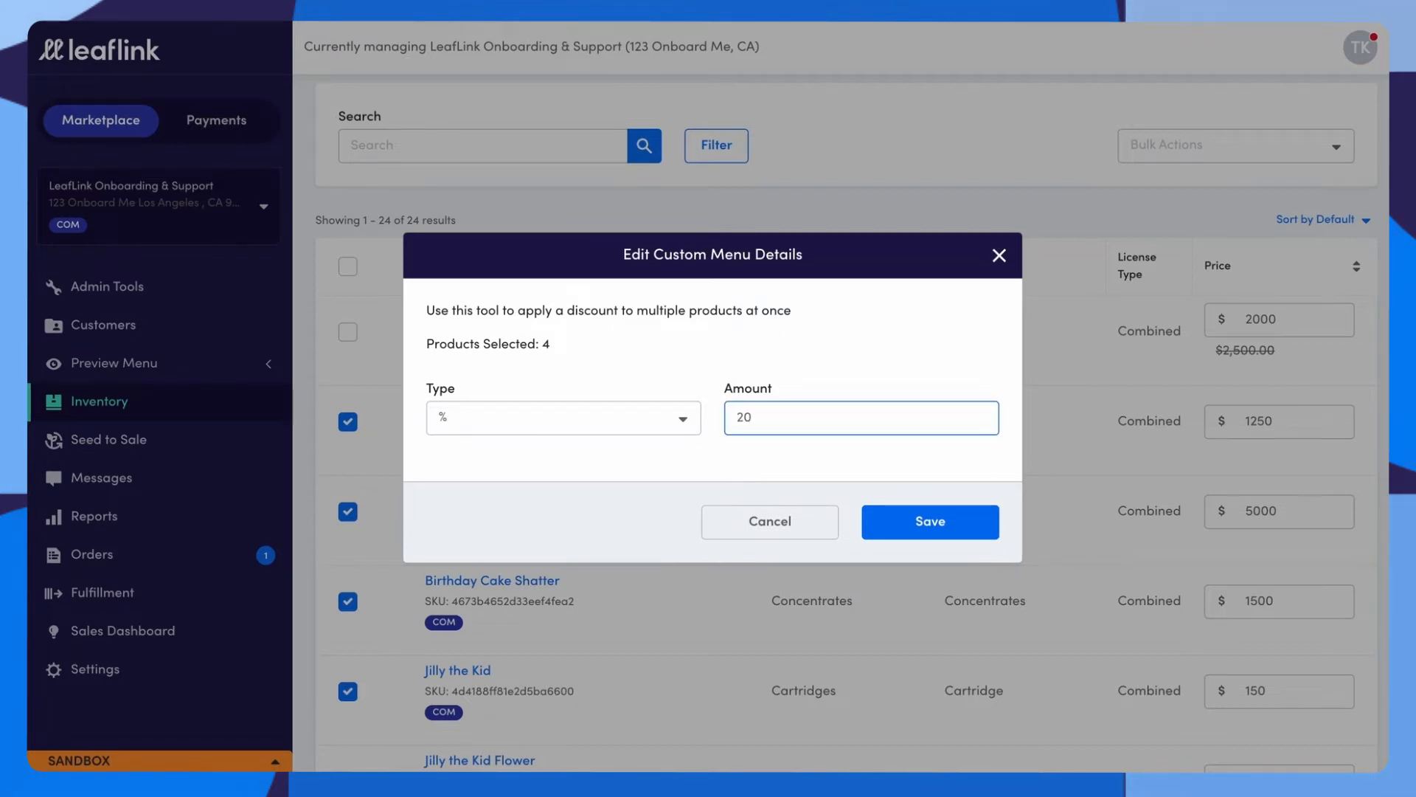
{"action": "left_click", "coordinate": [930, 523]}
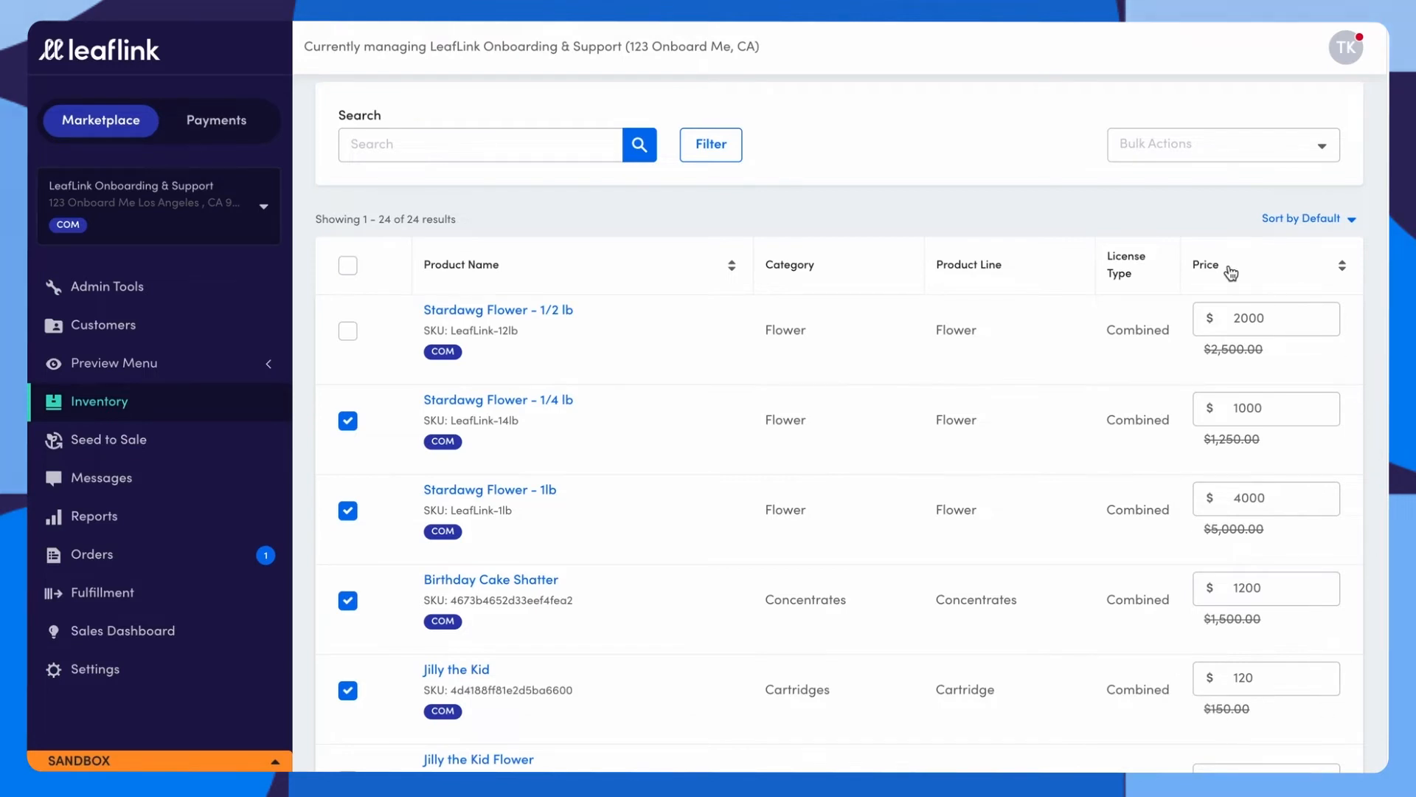
Assign the custom menu to customers Greenhouse, Harborside, Jones Depot and Kenzie's Dispensary, and save the customer selection.
{"action": "scroll", "coordinate": [1200, 282], "scroll_direction": "up", "scroll_amount": 1}
{"action": "scroll", "coordinate": [1200, 281], "scroll_direction": "up", "scroll_amount": 3}
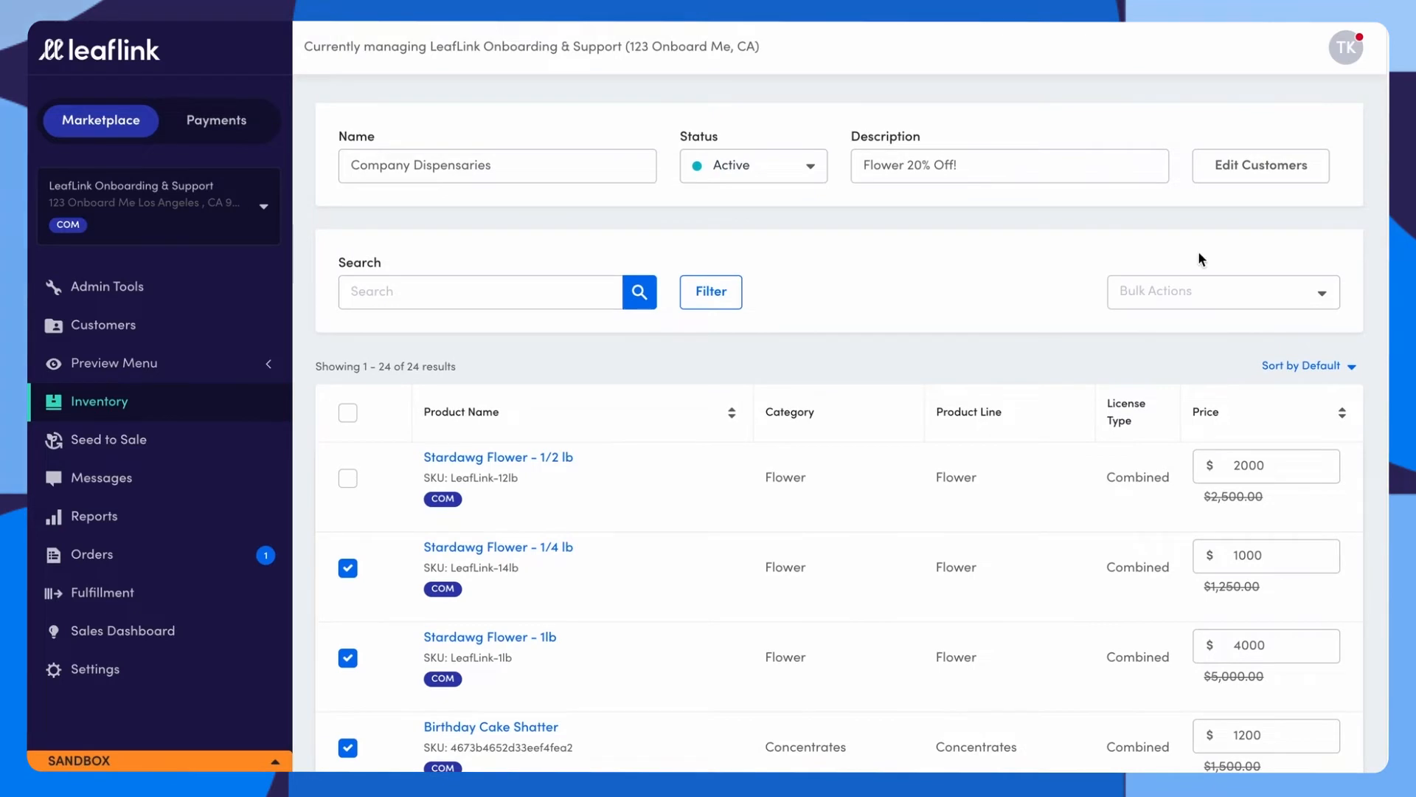
{"action": "left_click", "coordinate": [1244, 177]}
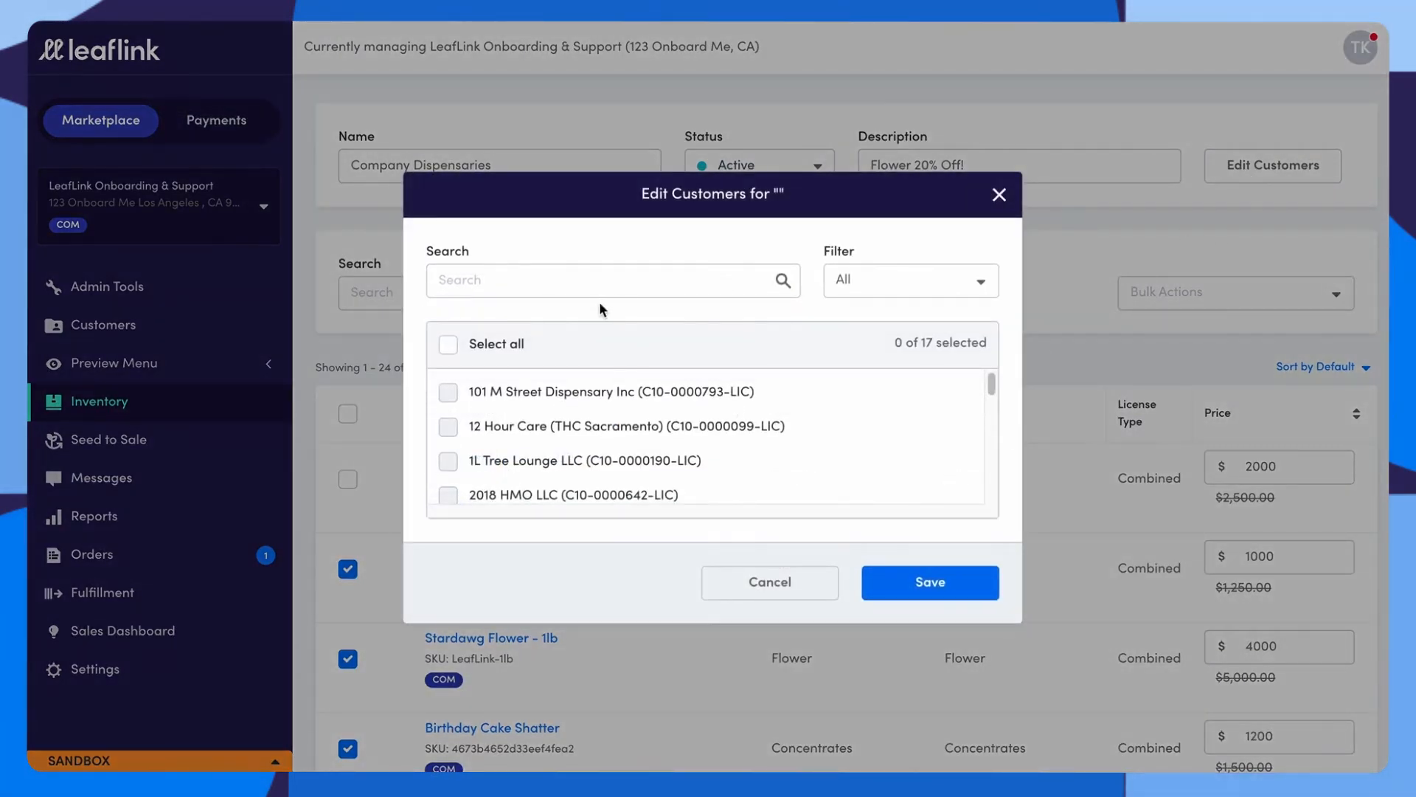
{"action": "scroll", "coordinate": [445, 428], "scroll_direction": "down", "scroll_amount": 2}
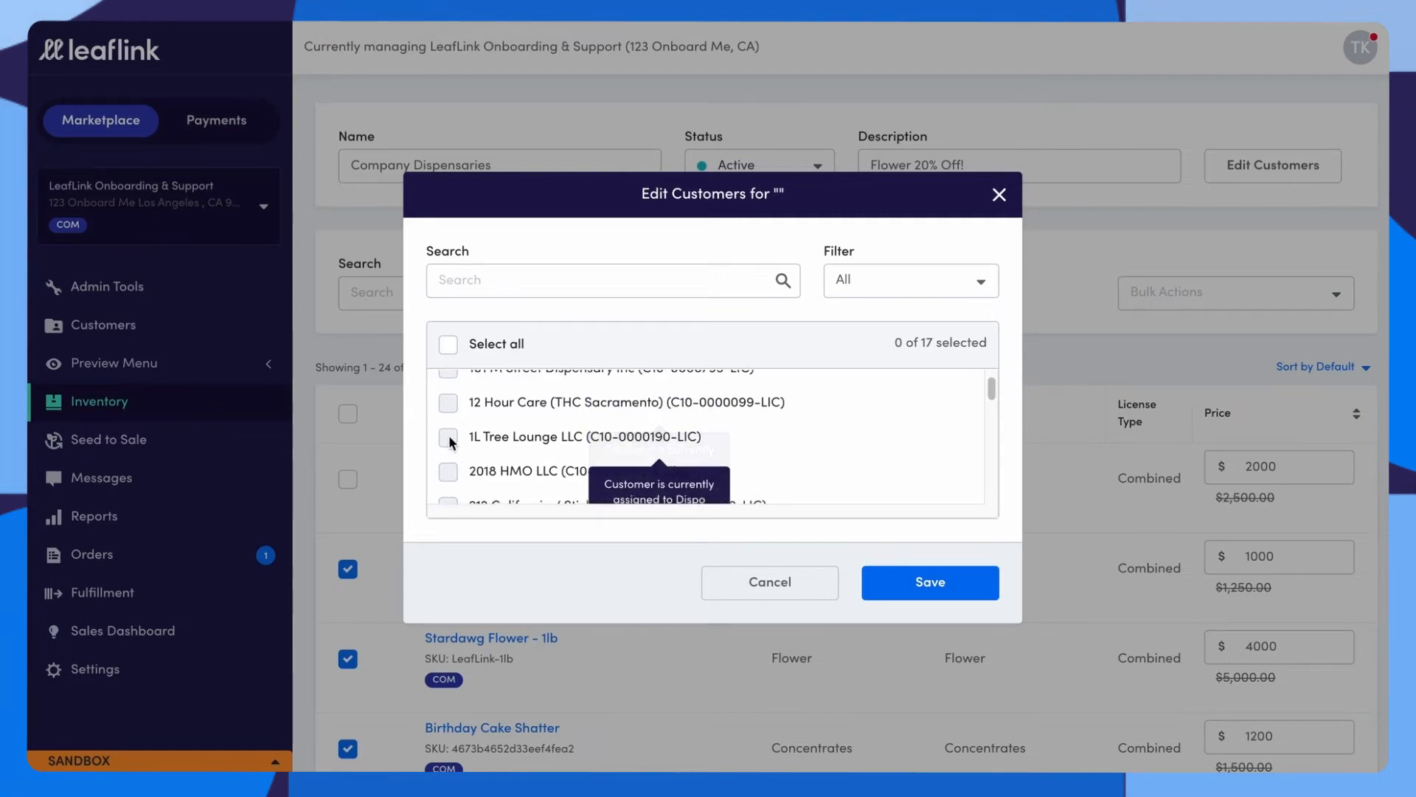
{"action": "scroll", "coordinate": [447, 462], "scroll_direction": "up", "scroll_amount": 1}
{"action": "scroll", "coordinate": [447, 465], "scroll_direction": "down", "scroll_amount": 1}
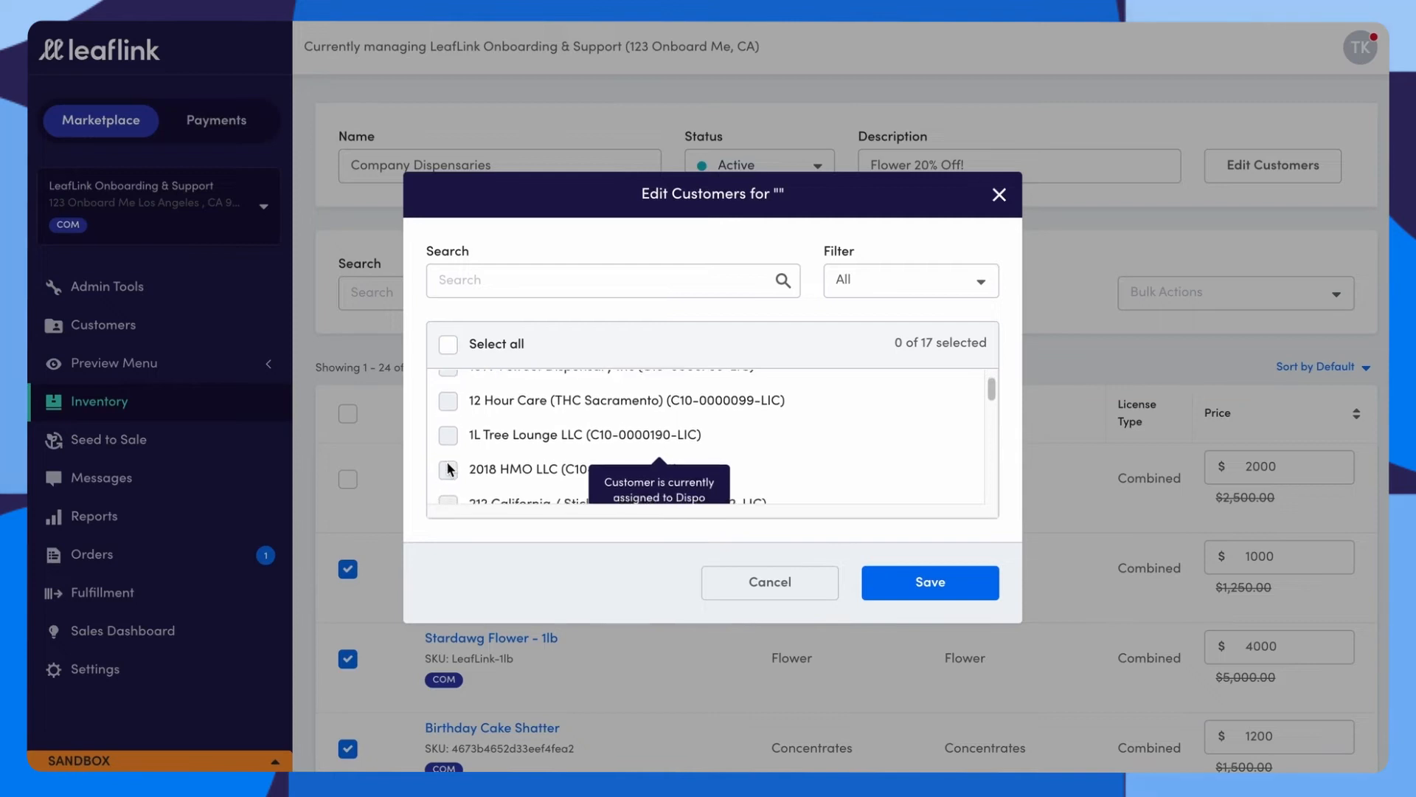
{"action": "mouse_move", "coordinate": [453, 399]}
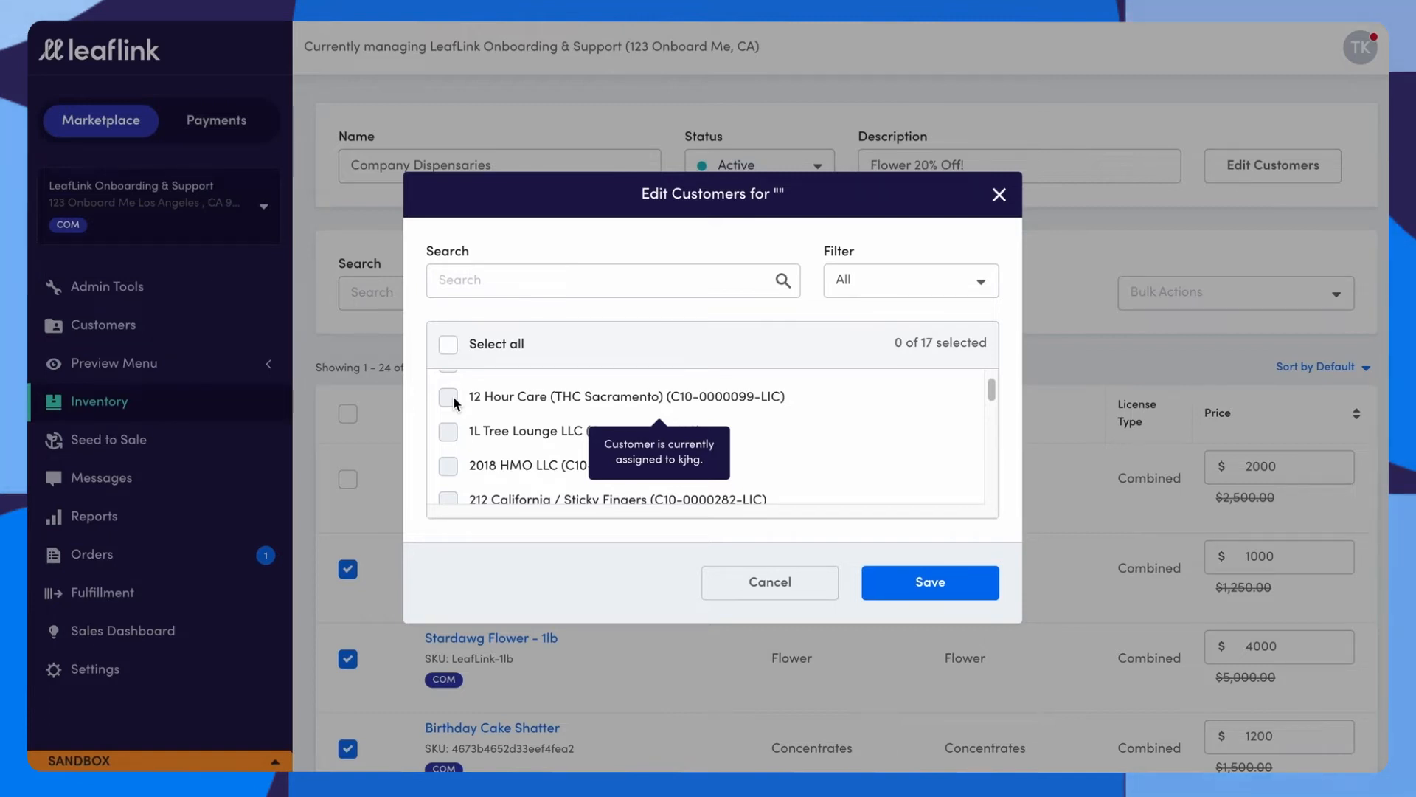
{"action": "scroll", "coordinate": [453, 396], "scroll_direction": "down", "scroll_amount": 3}
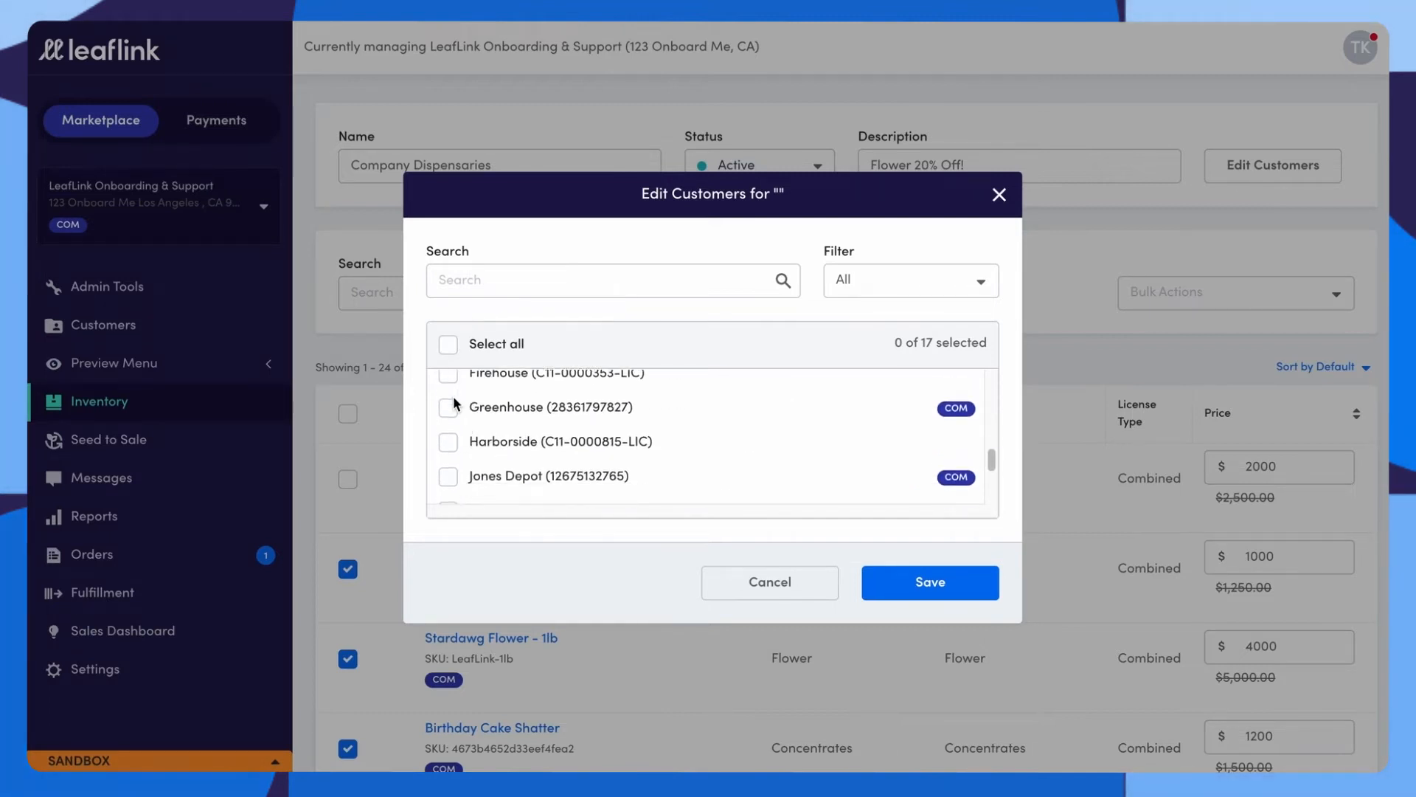
{"action": "left_click", "coordinate": [448, 476]}
{"action": "scroll", "coordinate": [448, 479], "scroll_direction": "down", "scroll_amount": 1}
{"action": "left_click", "coordinate": [452, 491]}
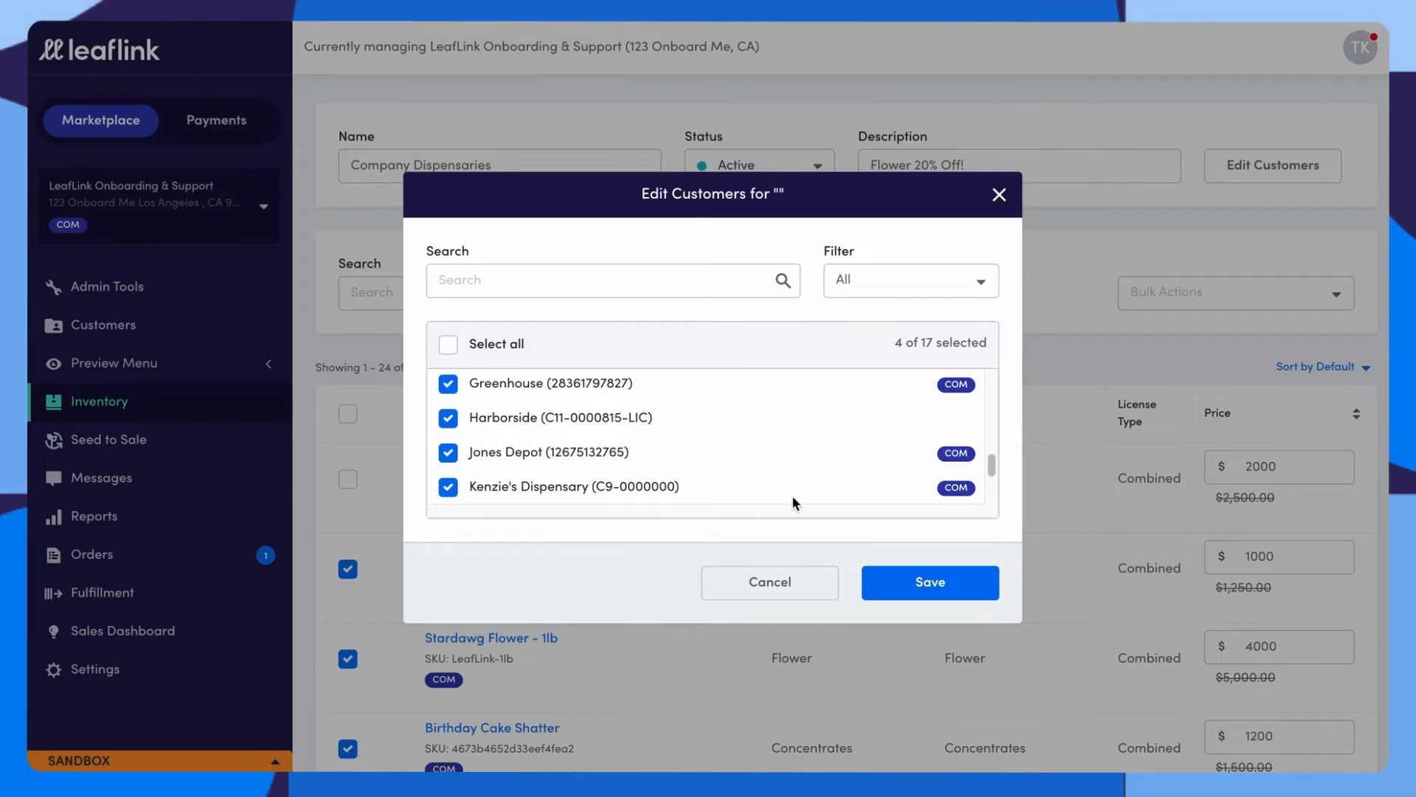
{"action": "left_click", "coordinate": [931, 584]}
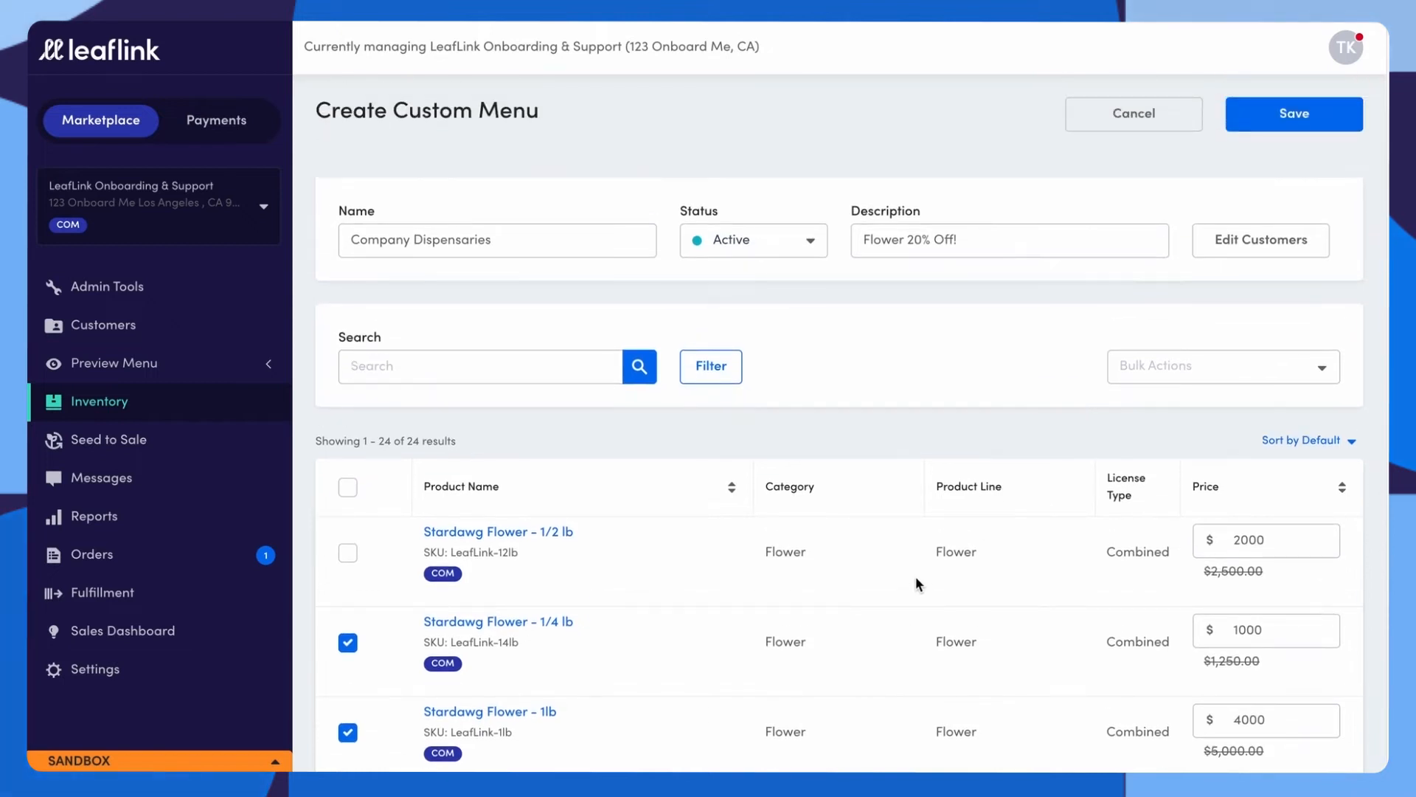
Save the Company Dispensaries custom menu and check its entry in the Custom Menus list.
{"action": "left_click", "coordinate": [1295, 118]}
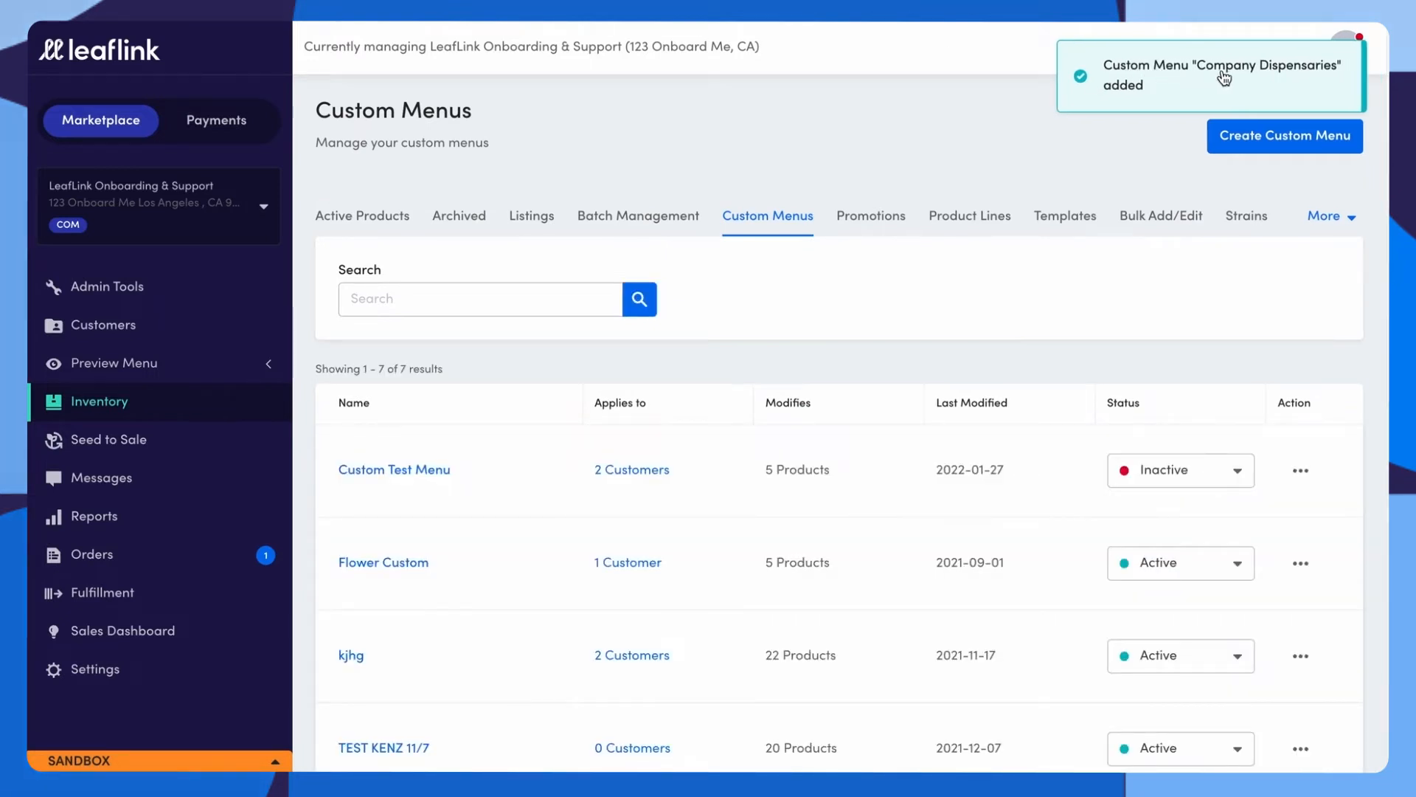
{"action": "scroll", "coordinate": [771, 233], "scroll_direction": "down", "scroll_amount": 5}
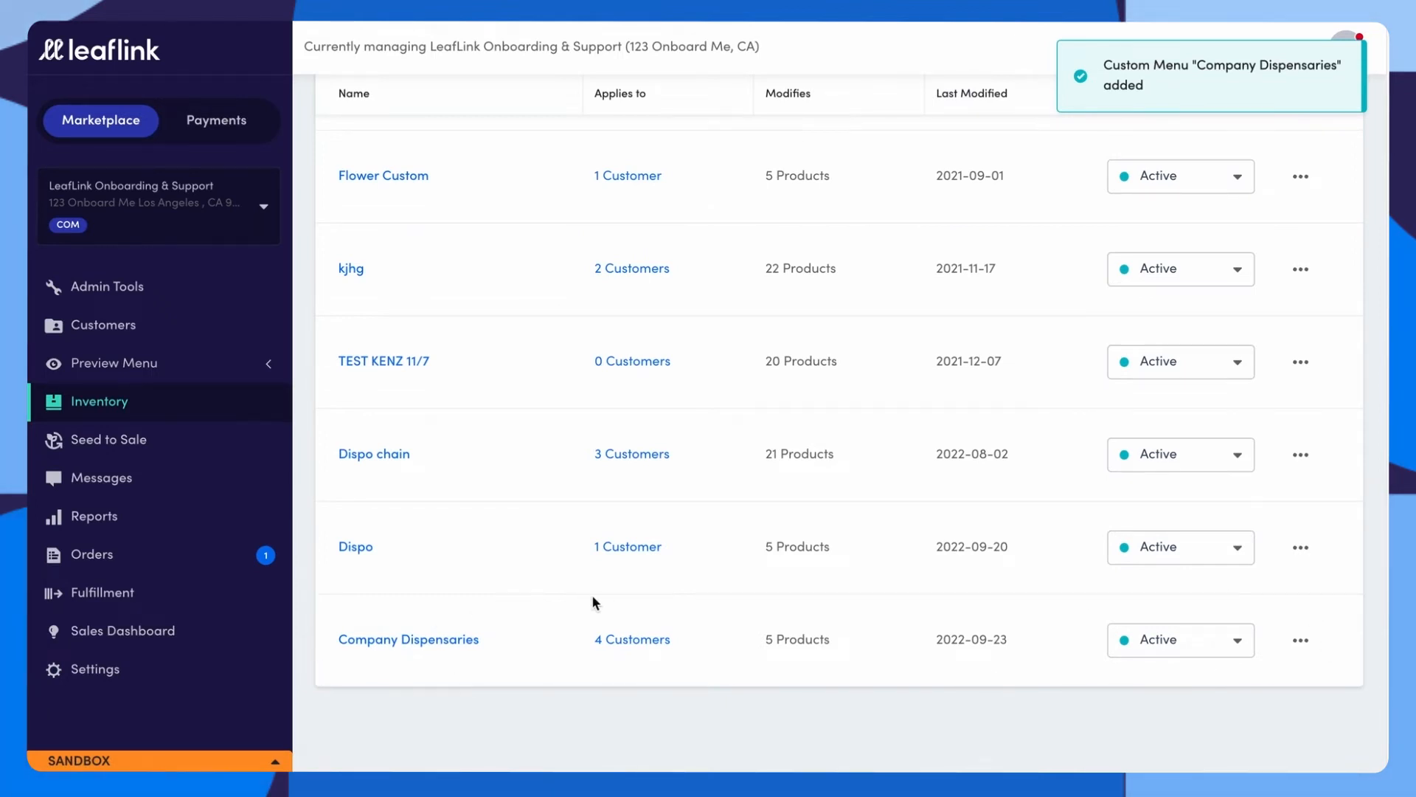
{"action": "scroll", "coordinate": [558, 595], "scroll_direction": "up", "scroll_amount": 5}
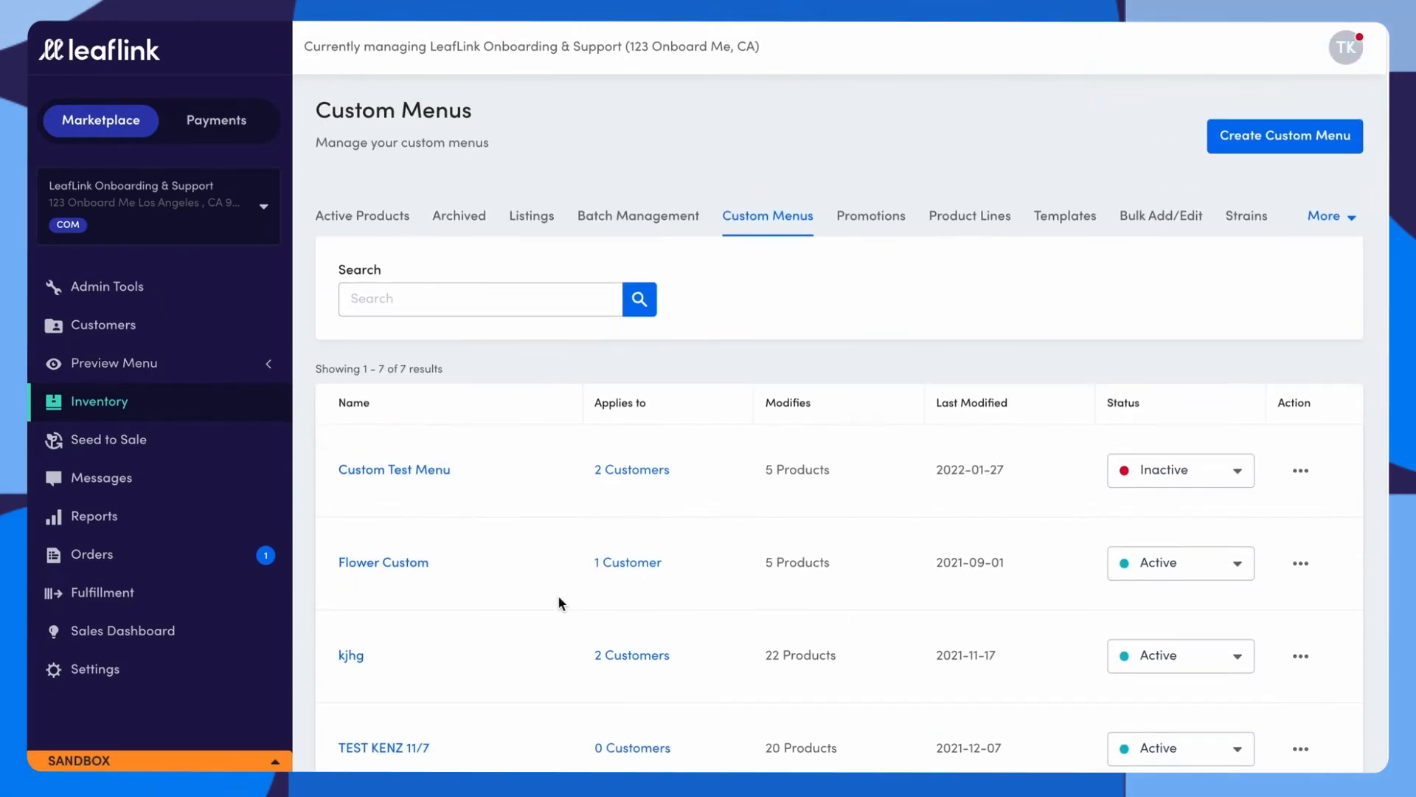
Start a new promotion for the Happy Hour brand with the promo code HH5.
{"action": "left_click", "coordinate": [865, 218]}
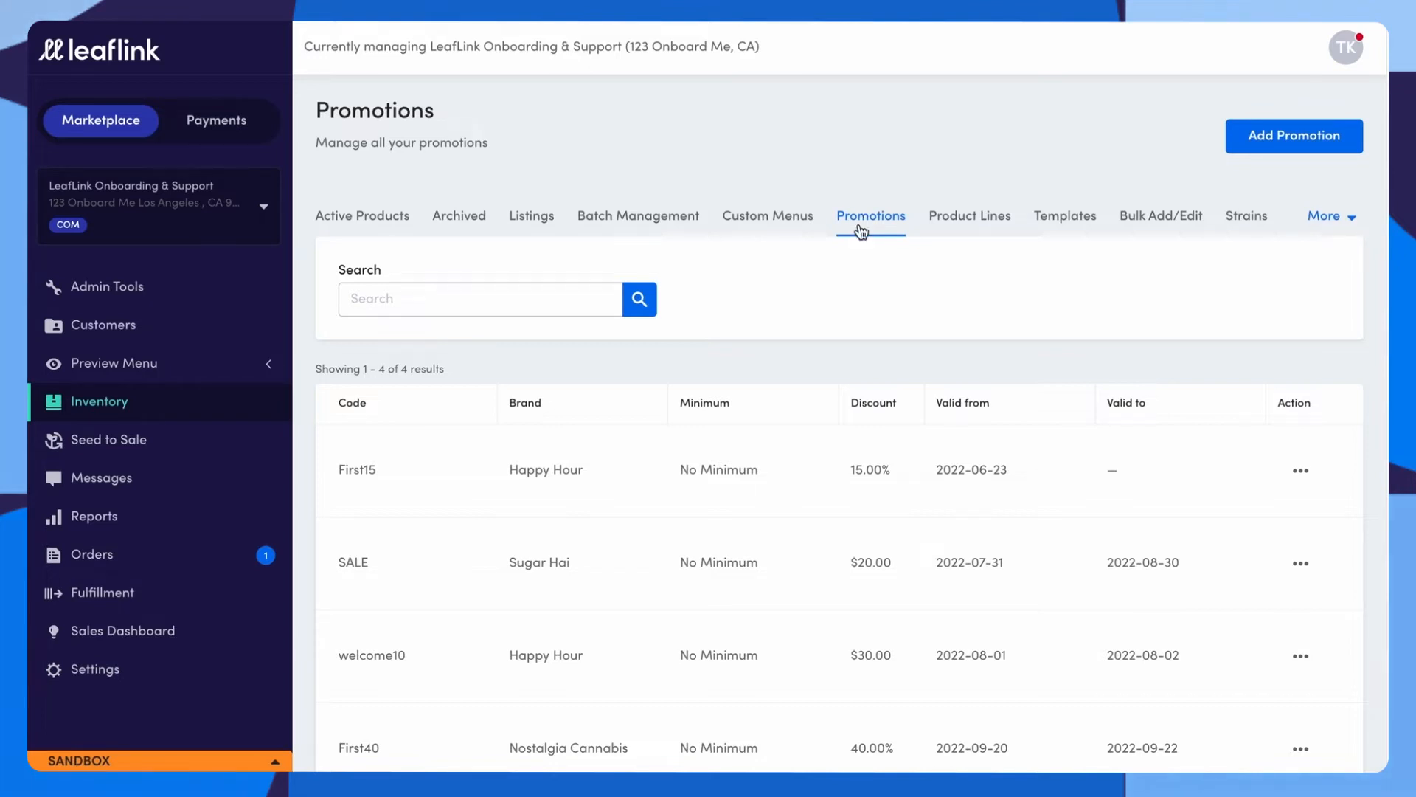
{"action": "left_click", "coordinate": [1256, 141]}
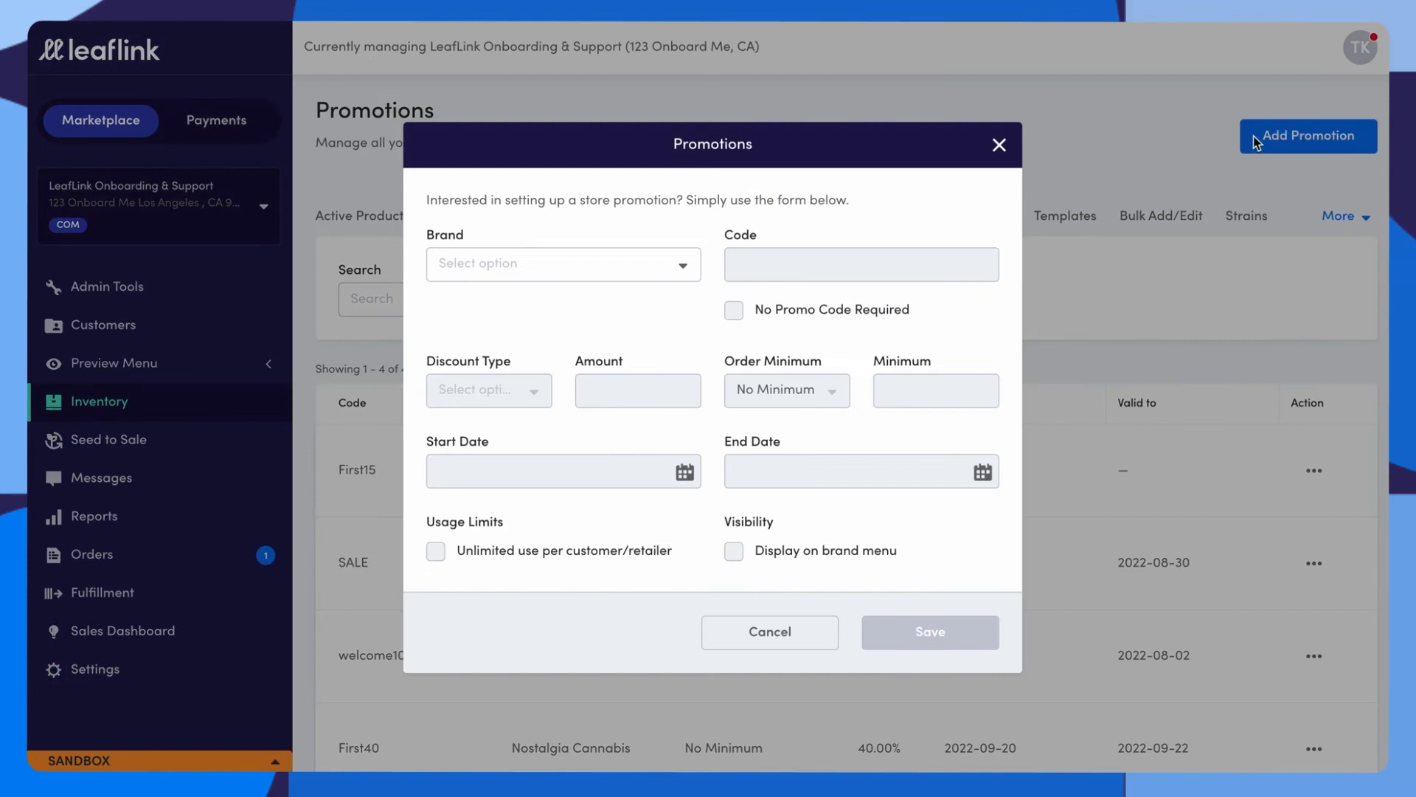
{"action": "left_click", "coordinate": [559, 279]}
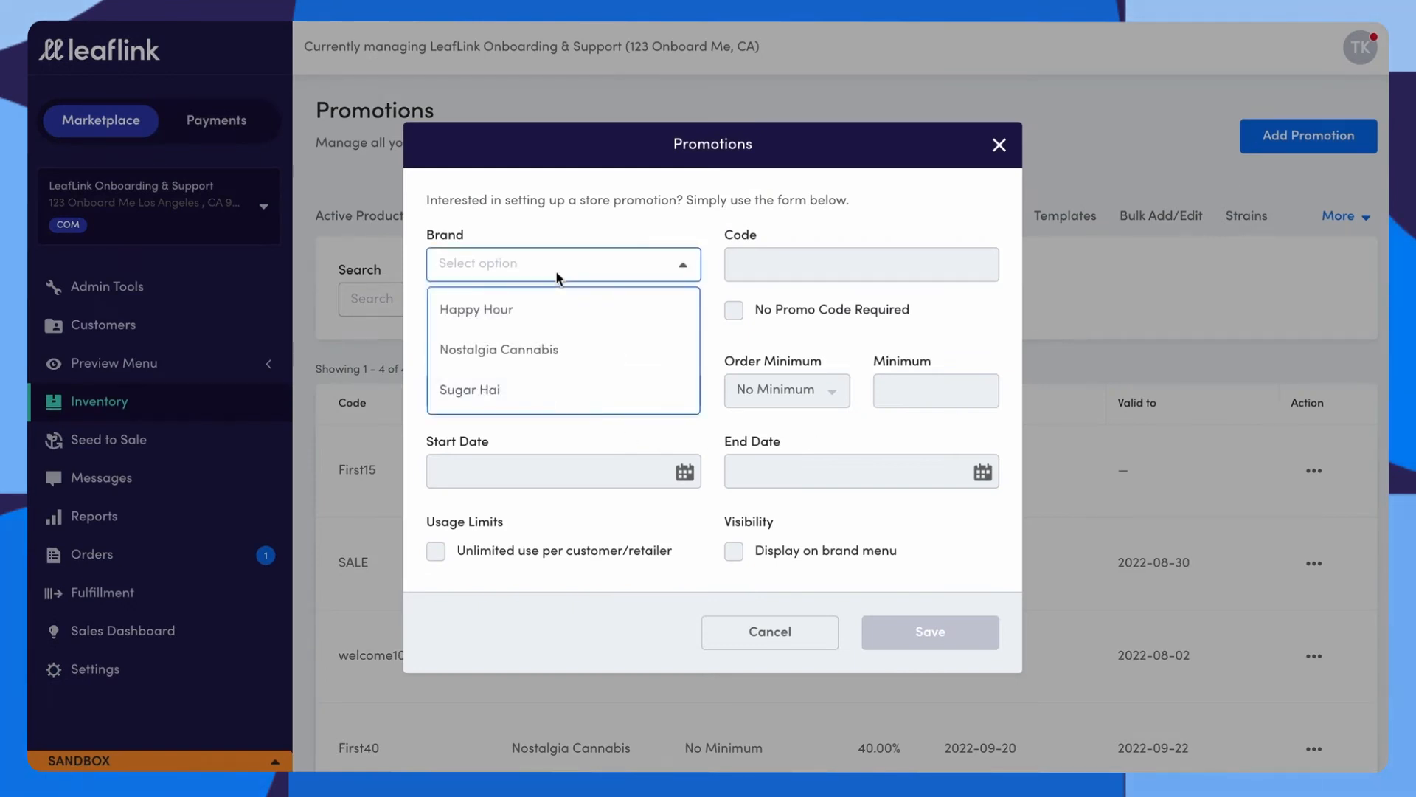
{"action": "left_click", "coordinate": [528, 310]}
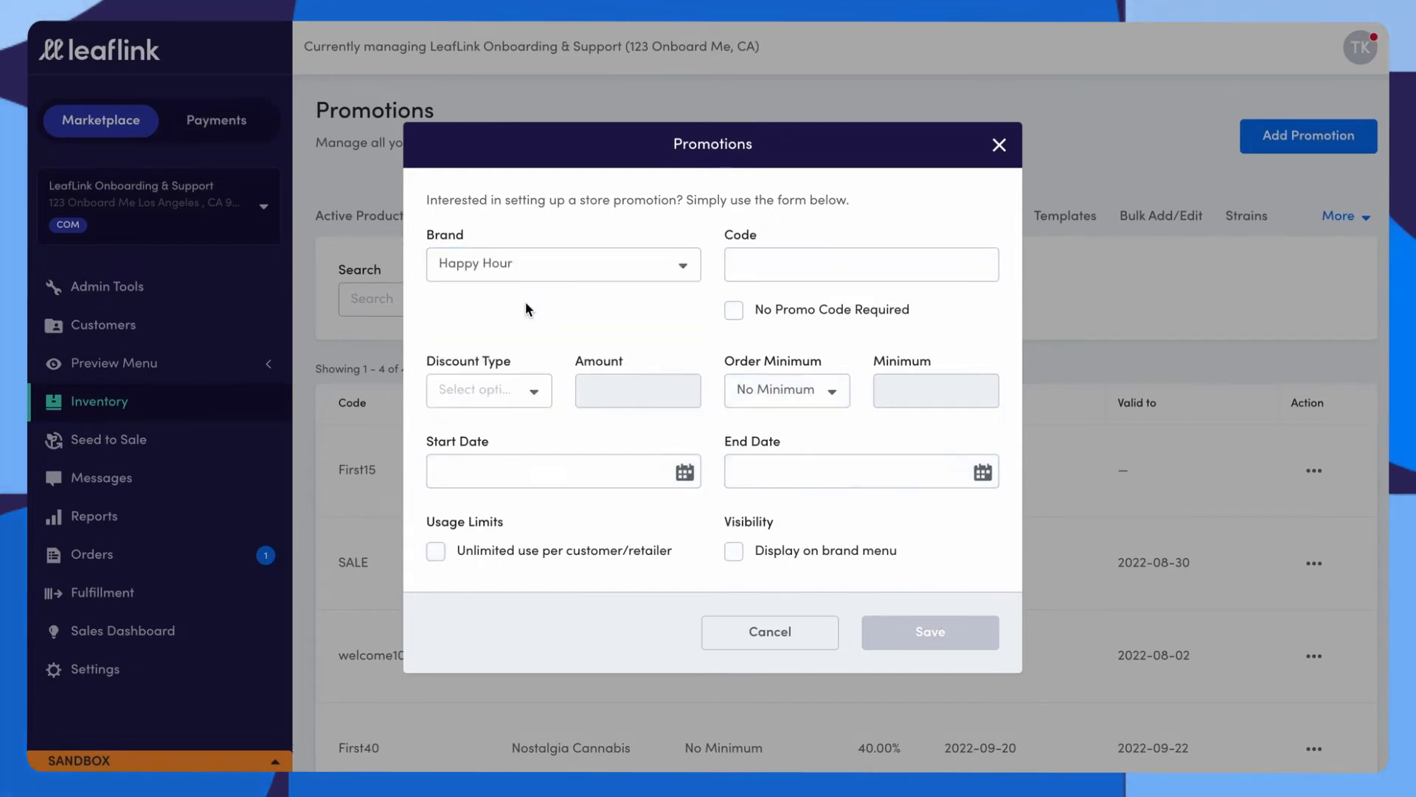
{"action": "left_click", "coordinate": [745, 263]}
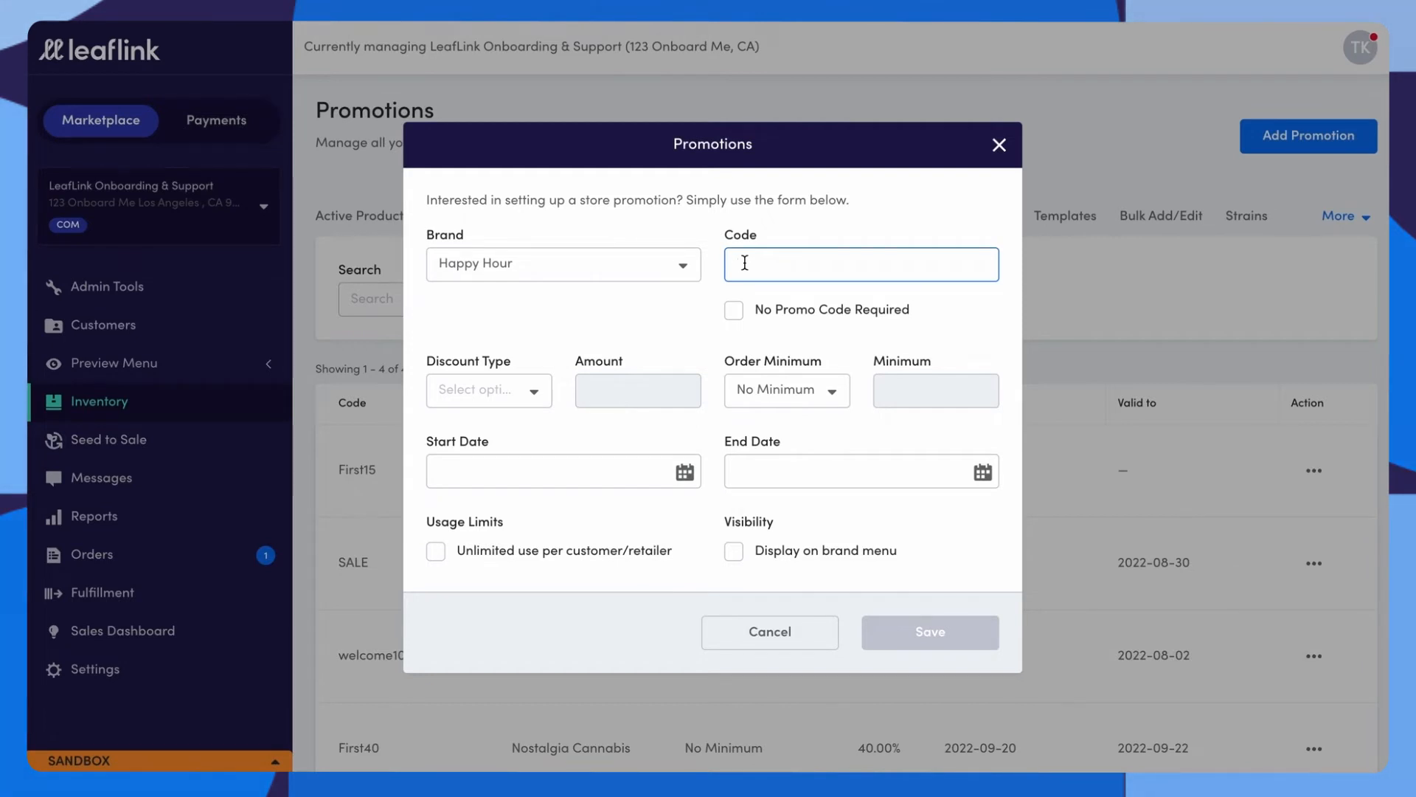
{"action": "type", "text": "HH5"}
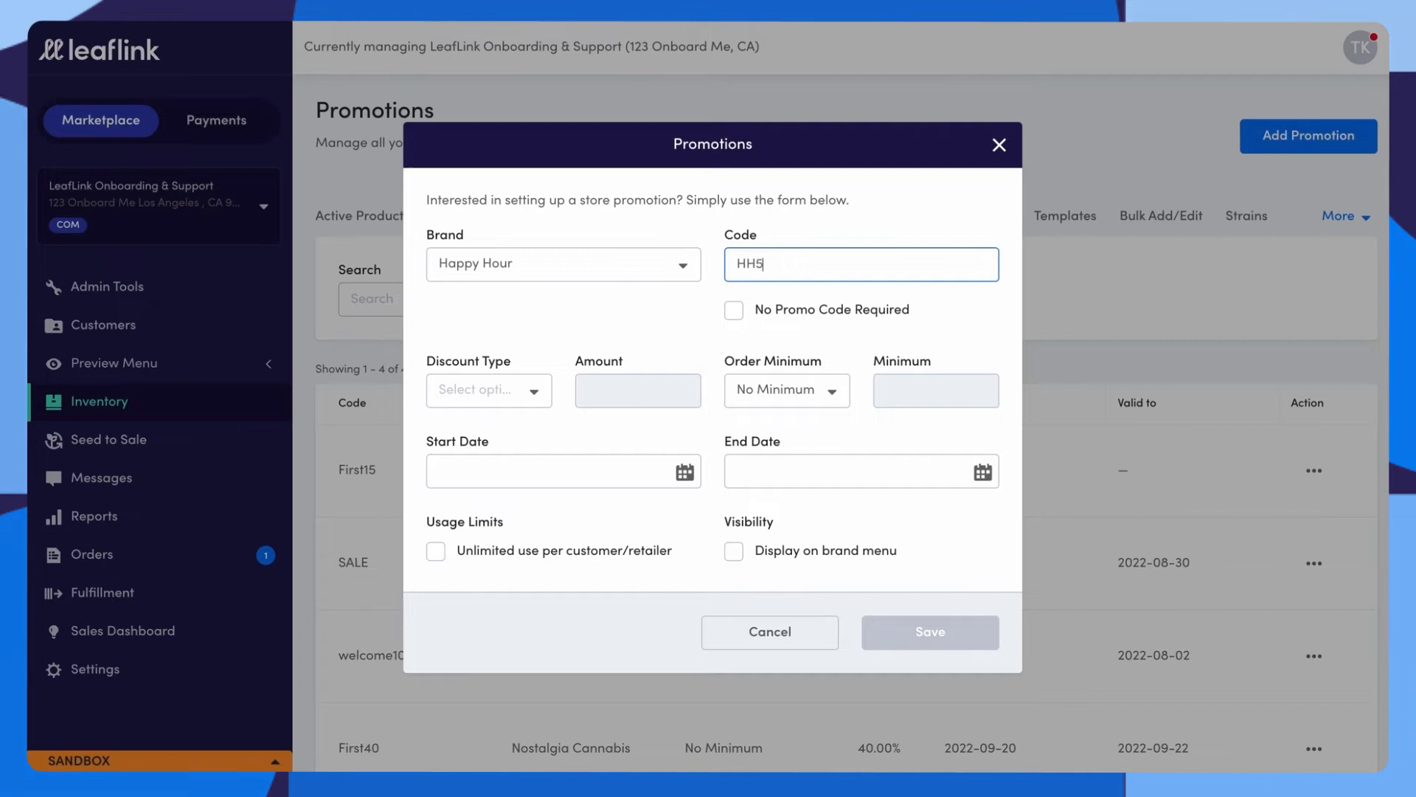
Set the promotion's discount to 5 %.
{"action": "left_click", "coordinate": [488, 391]}
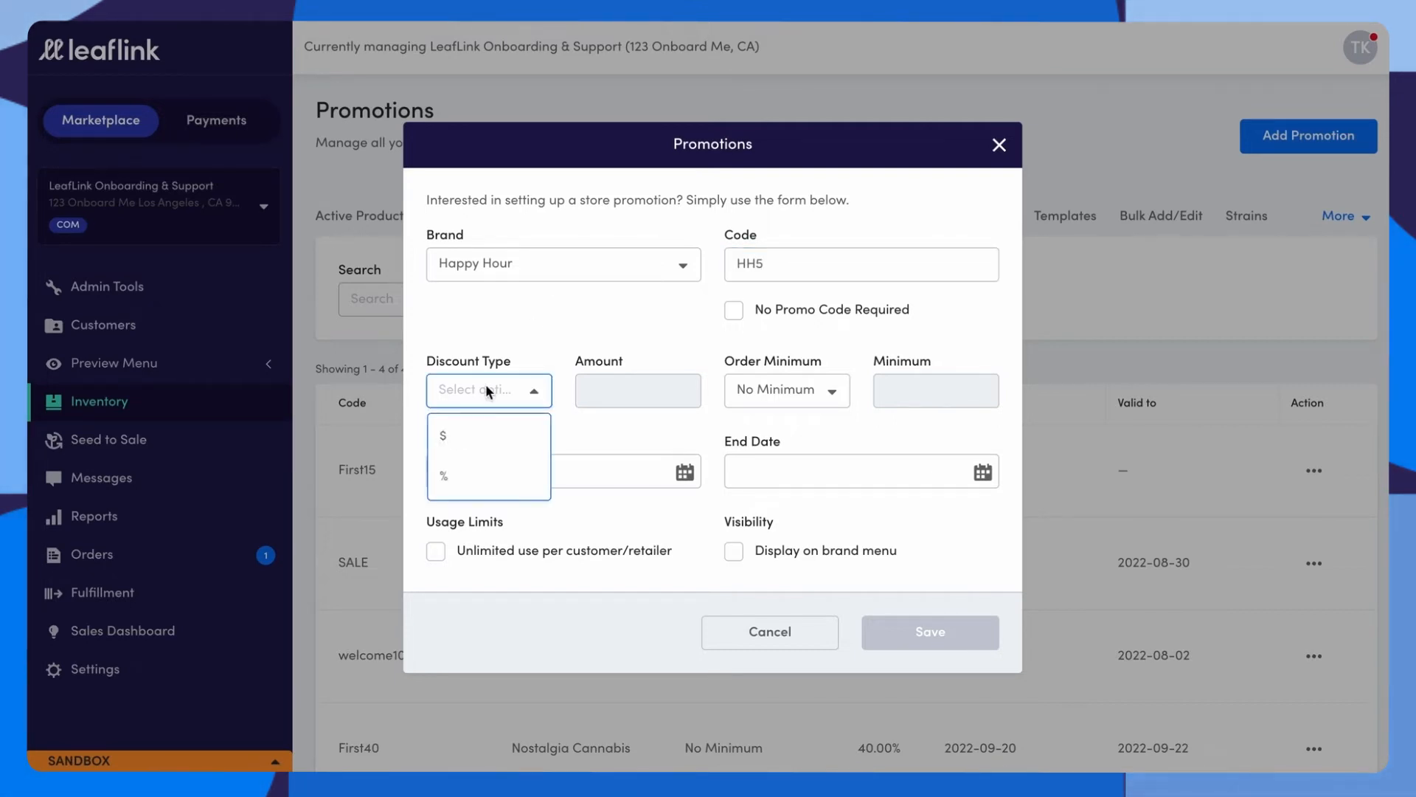
{"action": "left_click", "coordinate": [471, 483]}
{"action": "left_click", "coordinate": [647, 390]}
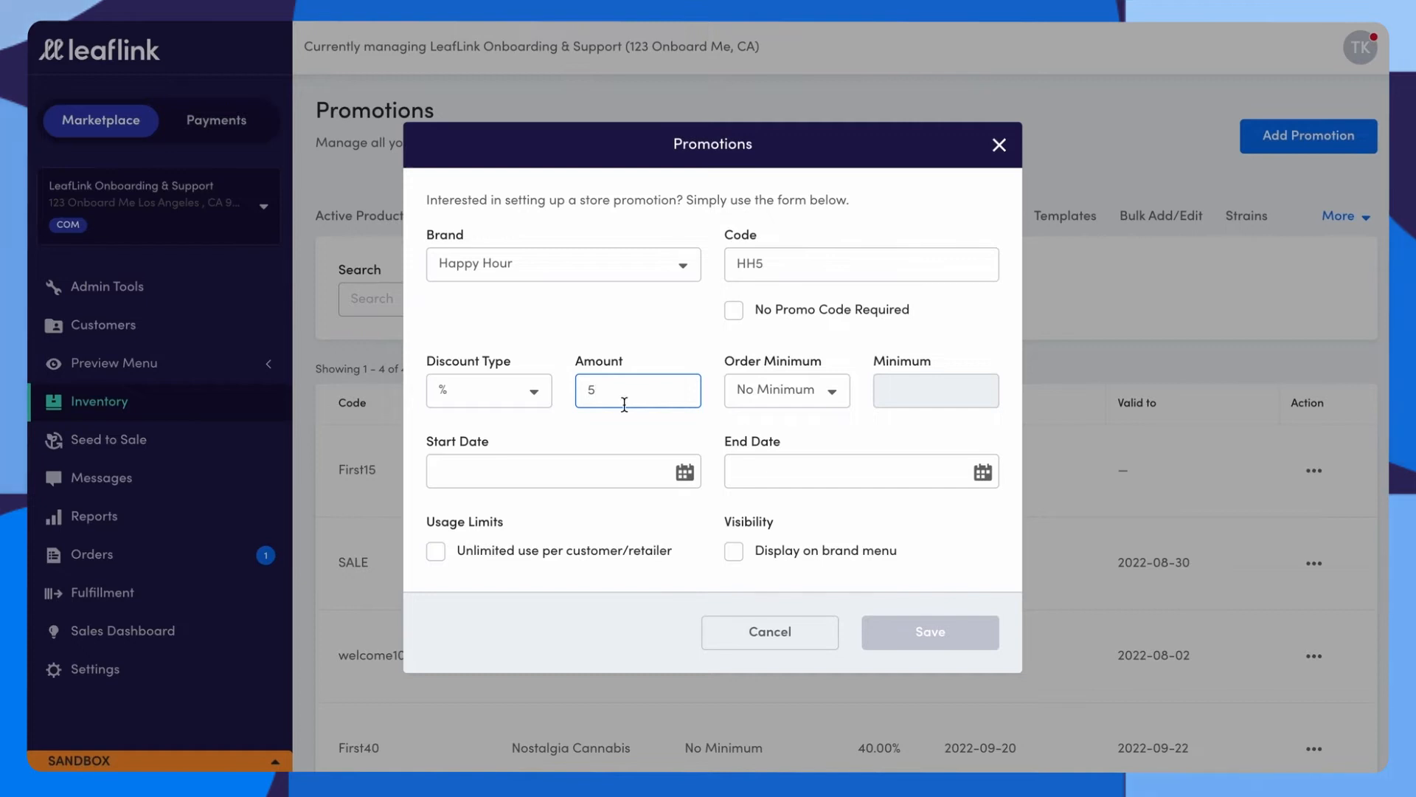
Require a dollar-amount order minimum of 2500 and set the promotion's start date to 2022-09-23.
{"action": "left_click", "coordinate": [804, 392]}
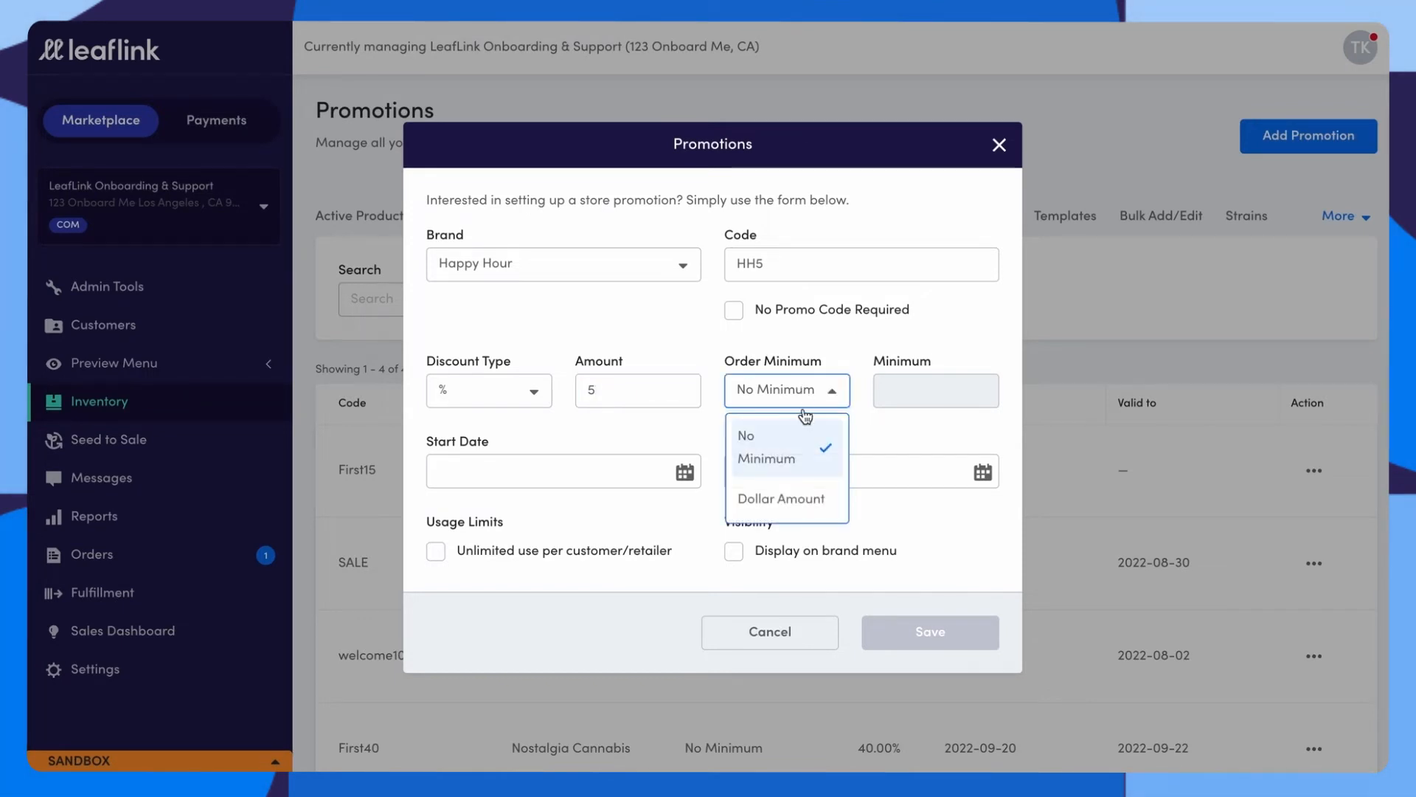
{"action": "left_click", "coordinate": [771, 502]}
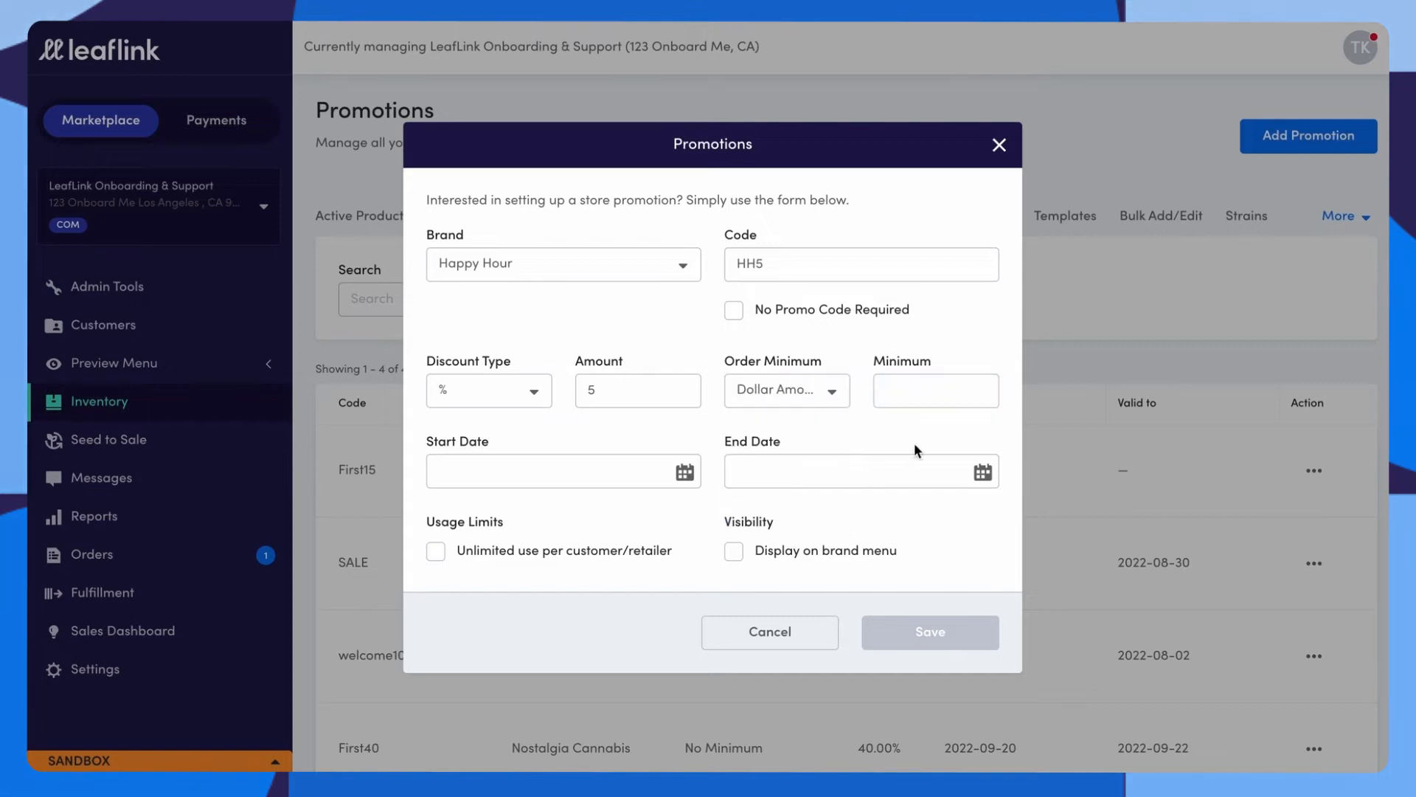
{"action": "left_click", "coordinate": [929, 397]}
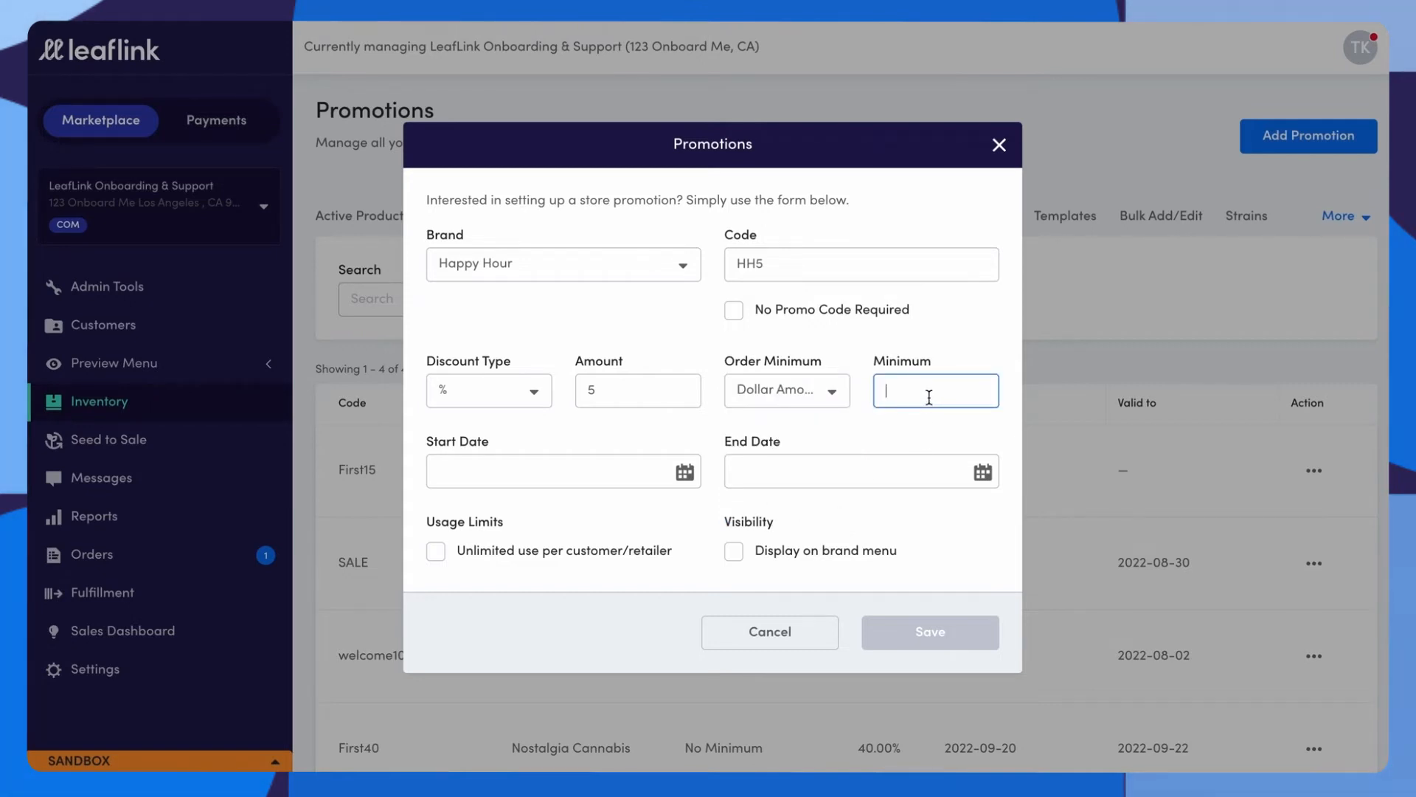
{"action": "type", "text": "2500"}
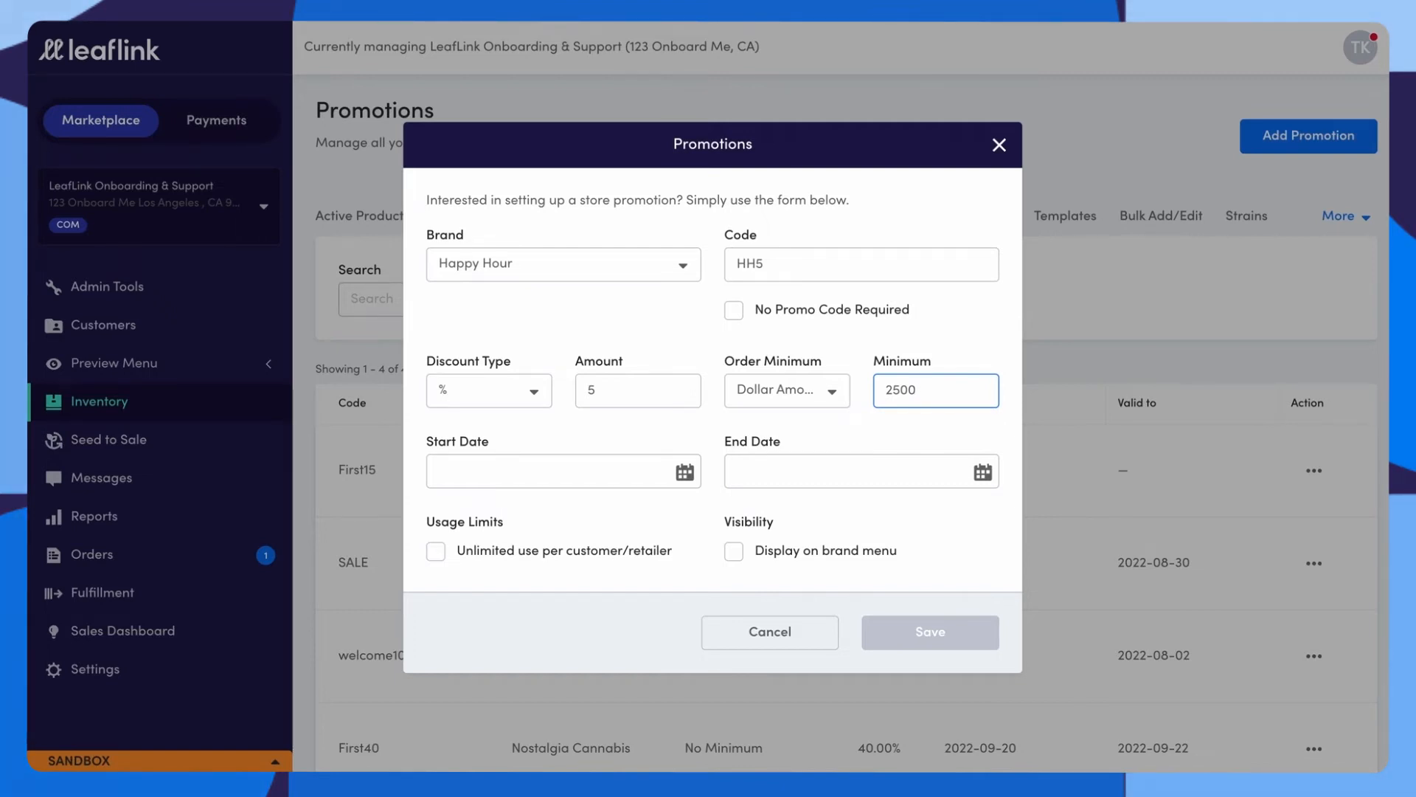
{"action": "left_click", "coordinate": [656, 475]}
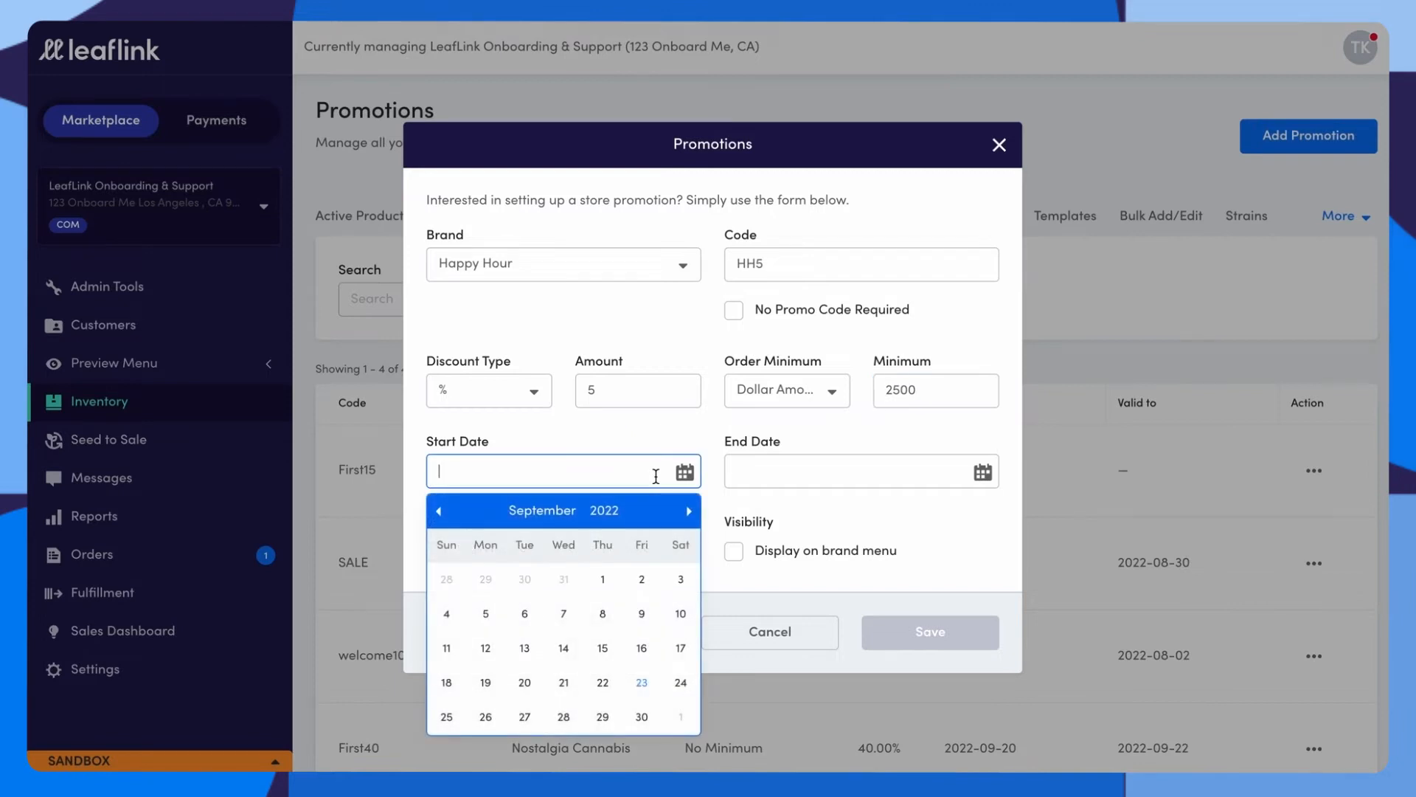
{"action": "left_click", "coordinate": [642, 684]}
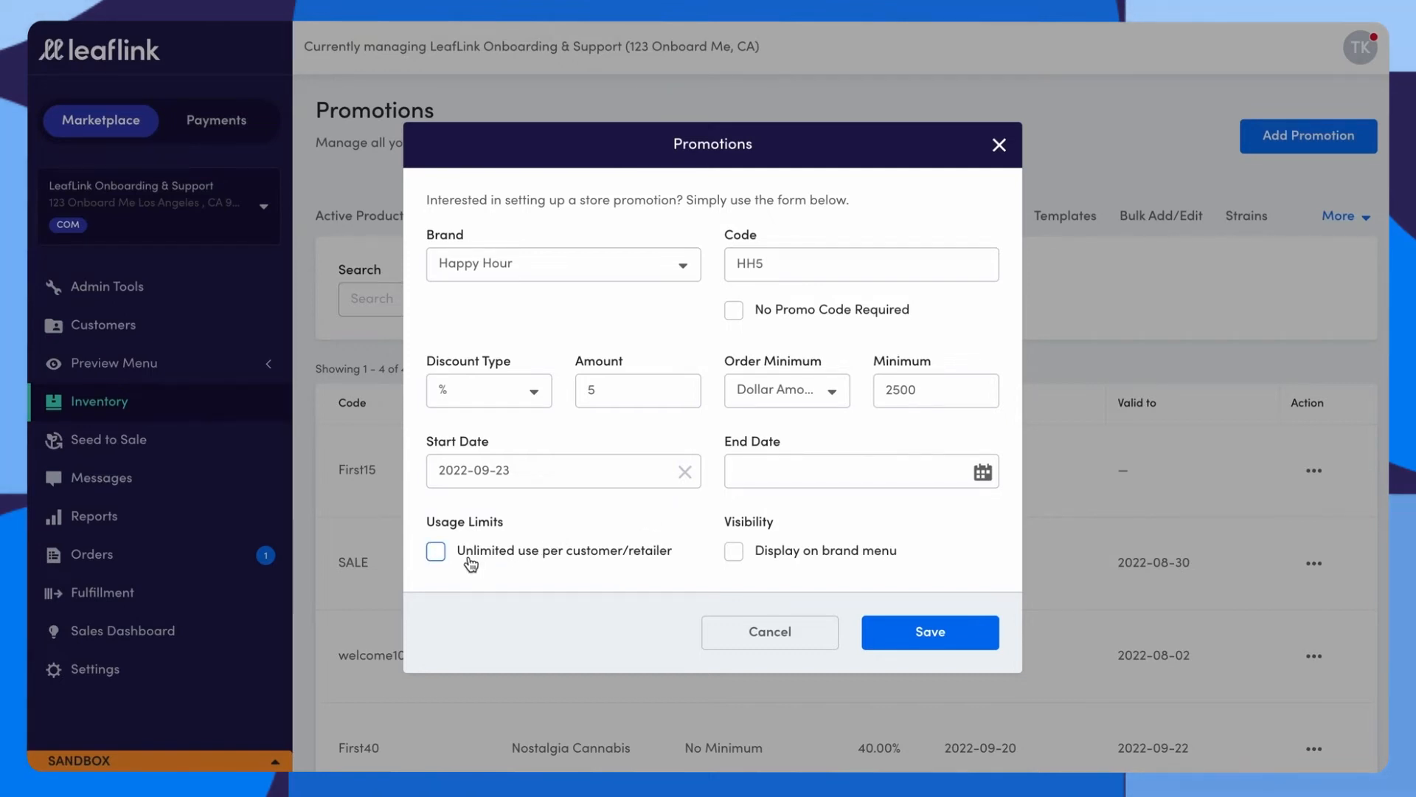
{"action": "left_click", "coordinate": [437, 555]}
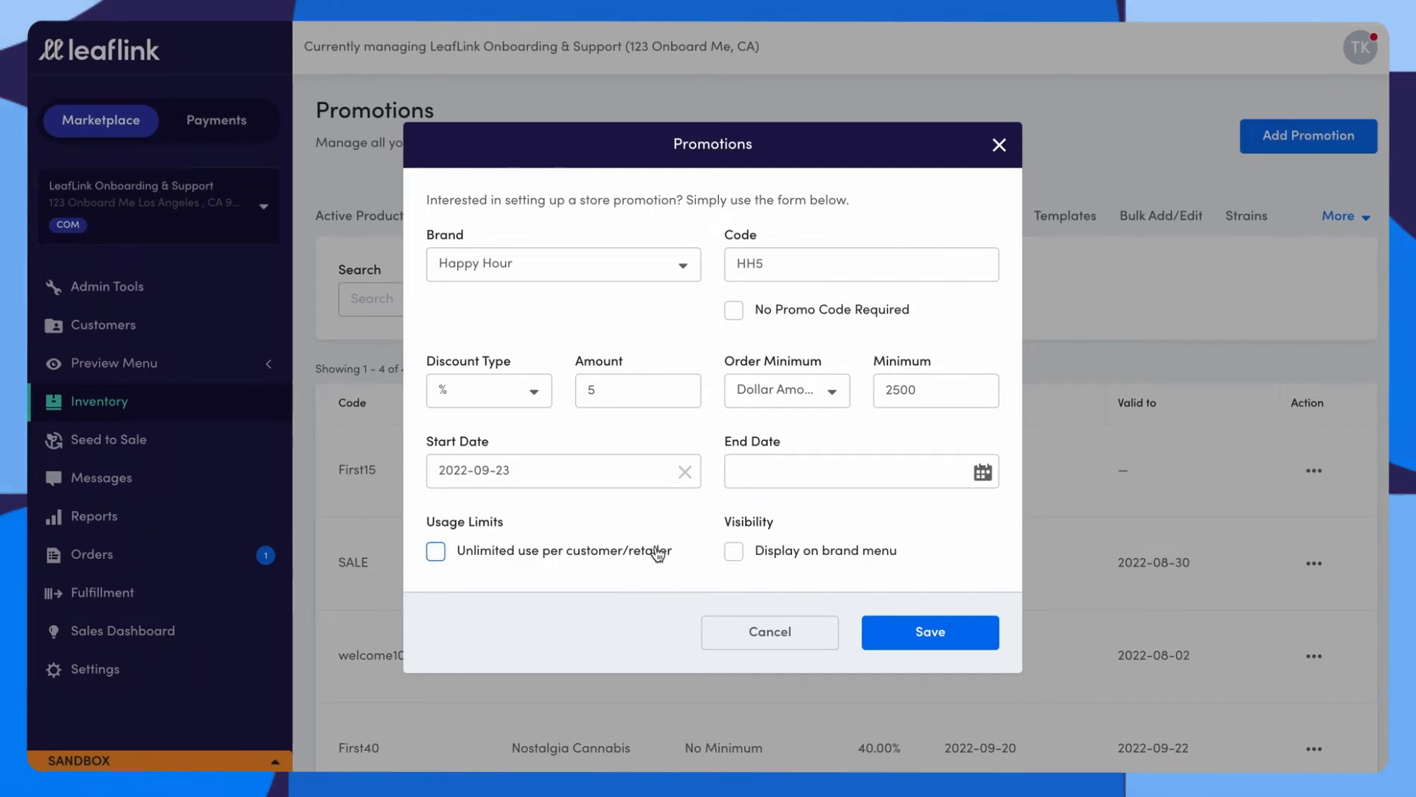
{"action": "left_click", "coordinate": [734, 552]}
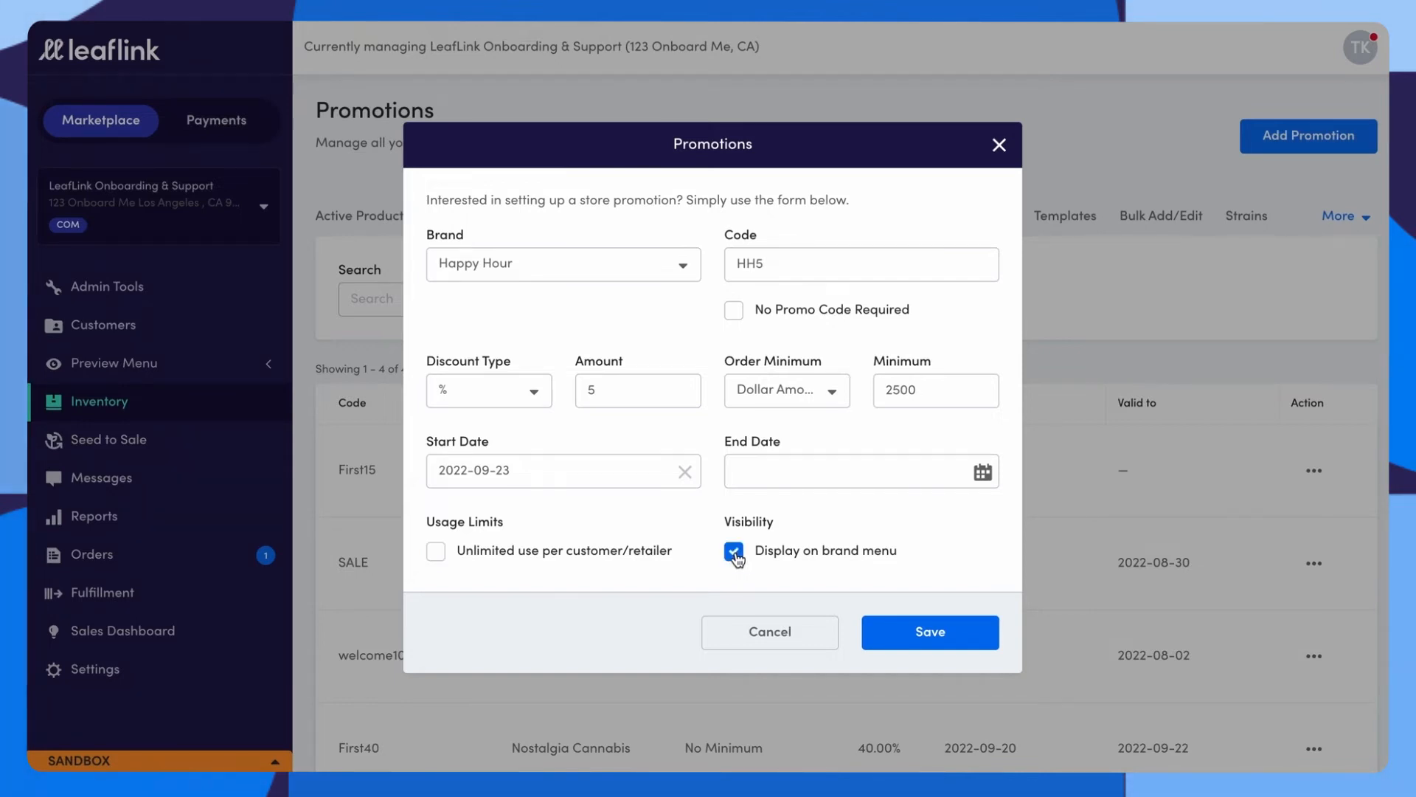
{"action": "left_click", "coordinate": [736, 557]}
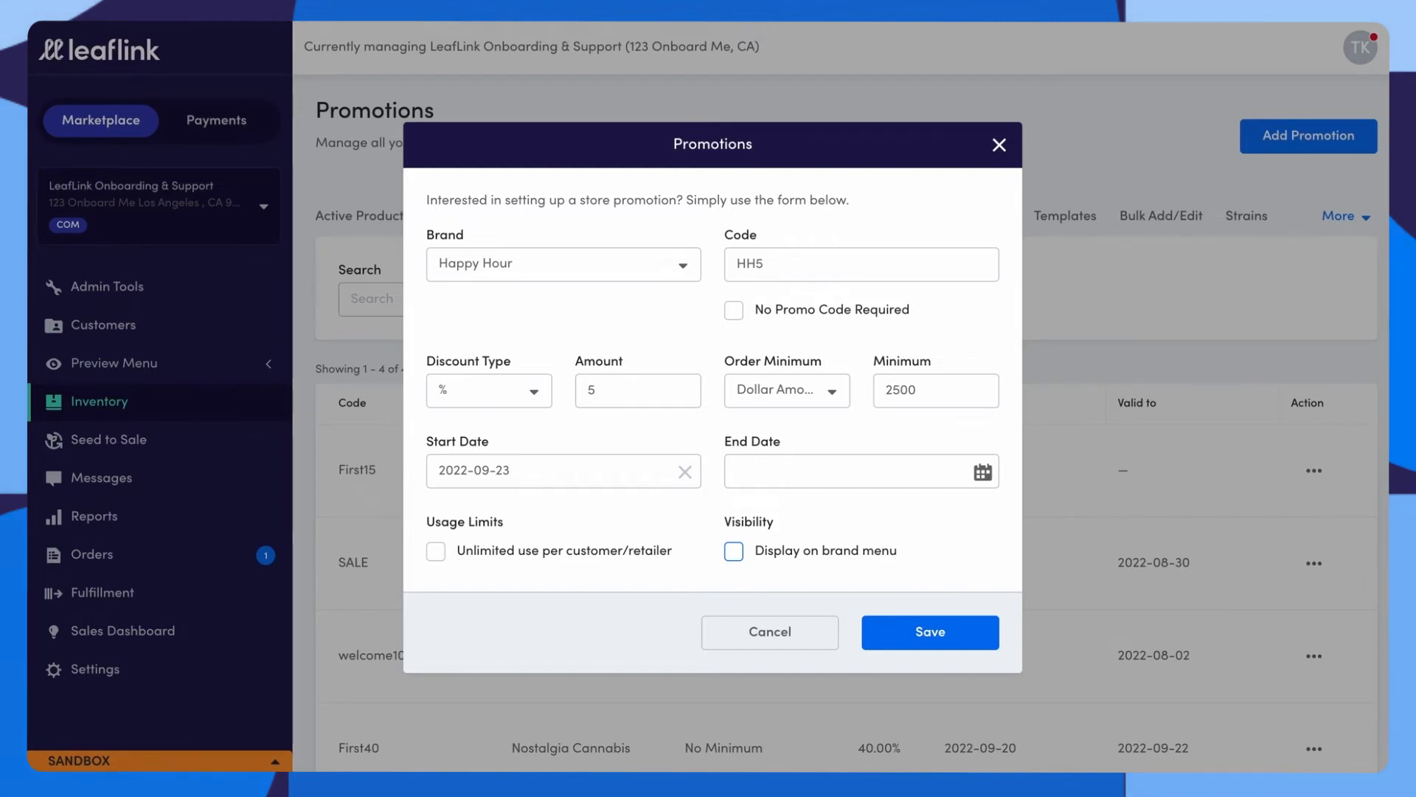
Save the HH5 promotion without an end date and check its entry in the Promotions list.
{"action": "left_click", "coordinate": [931, 647]}
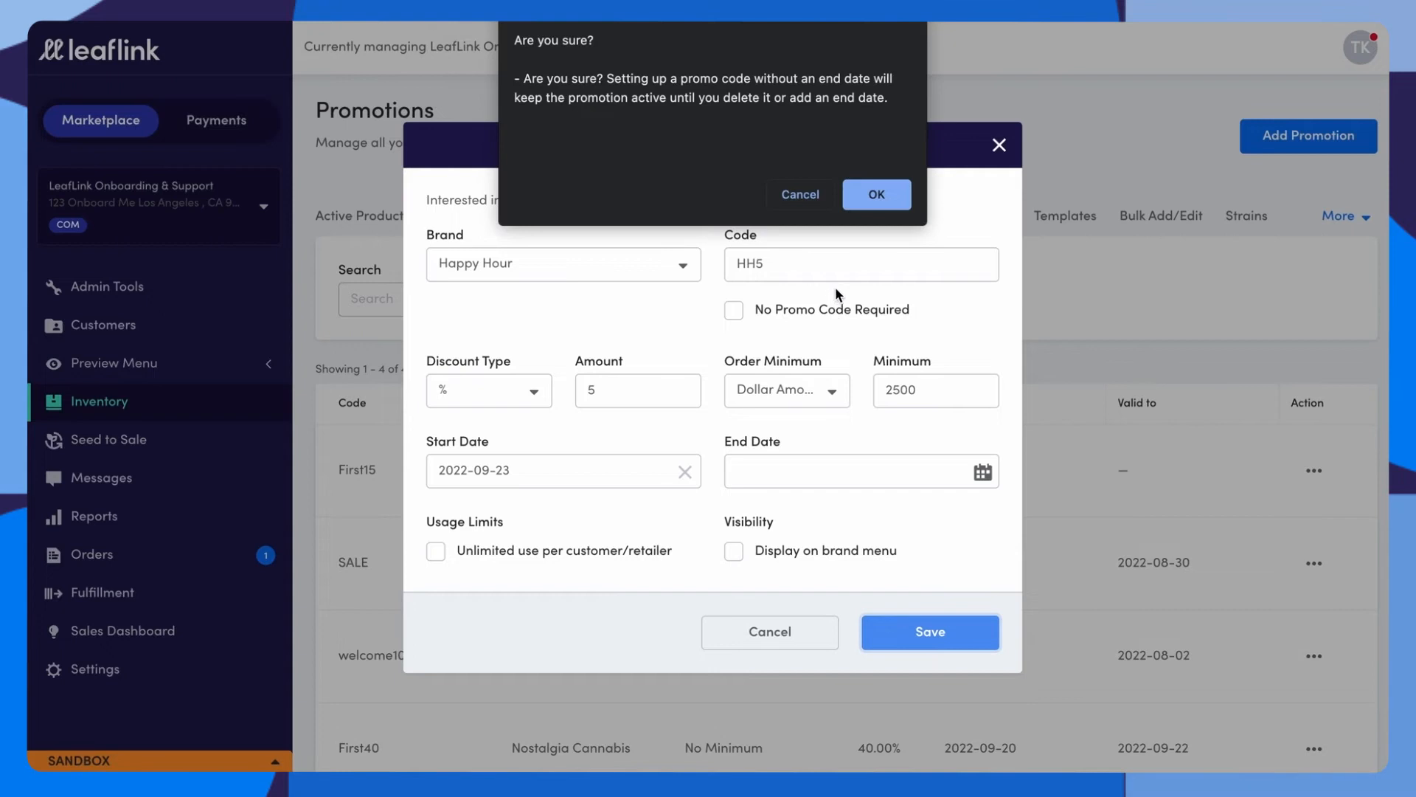
{"action": "left_click", "coordinate": [869, 196]}
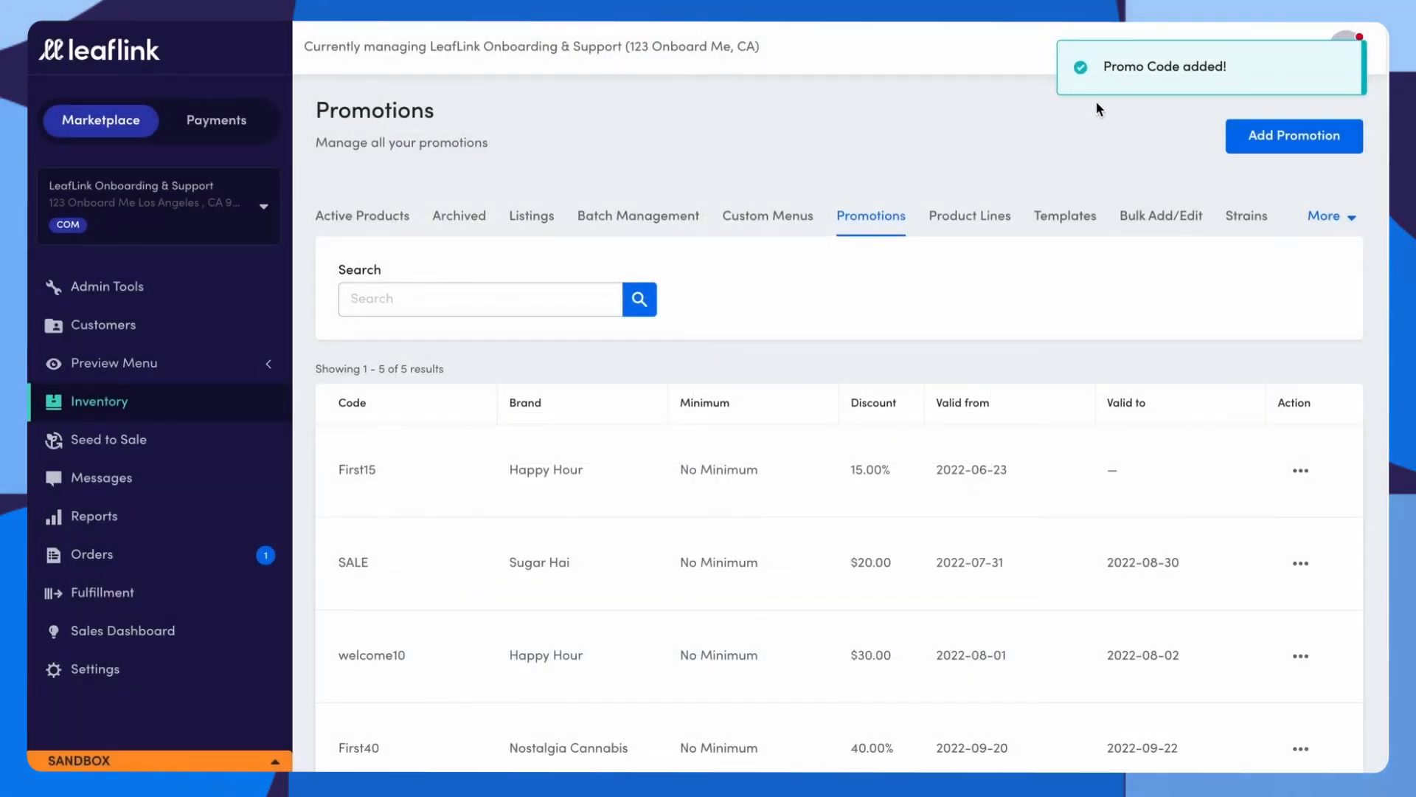
{"action": "scroll", "coordinate": [891, 291], "scroll_direction": "down", "scroll_amount": 3}
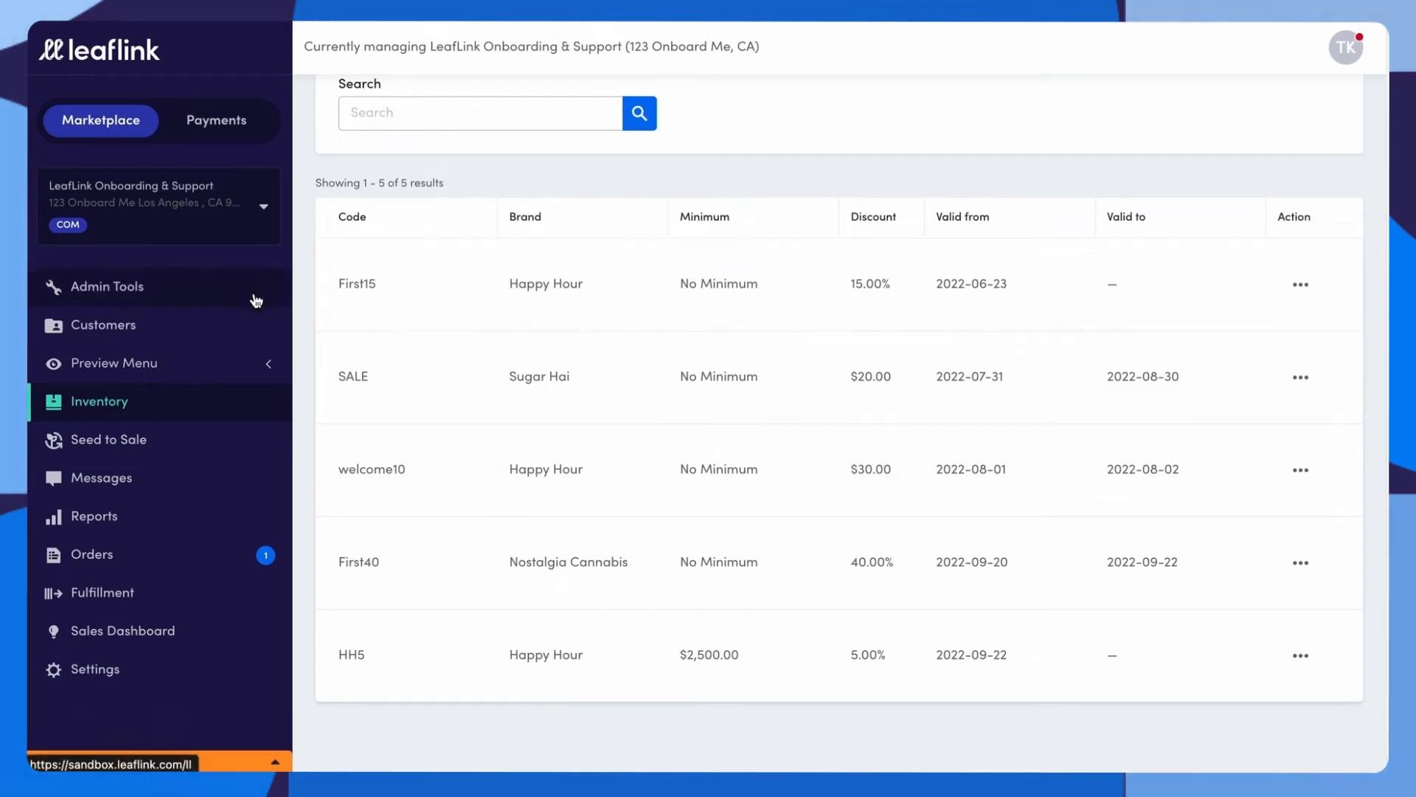
Open the Credits section for customers and review the existing credits.
{"action": "left_click", "coordinate": [146, 327]}
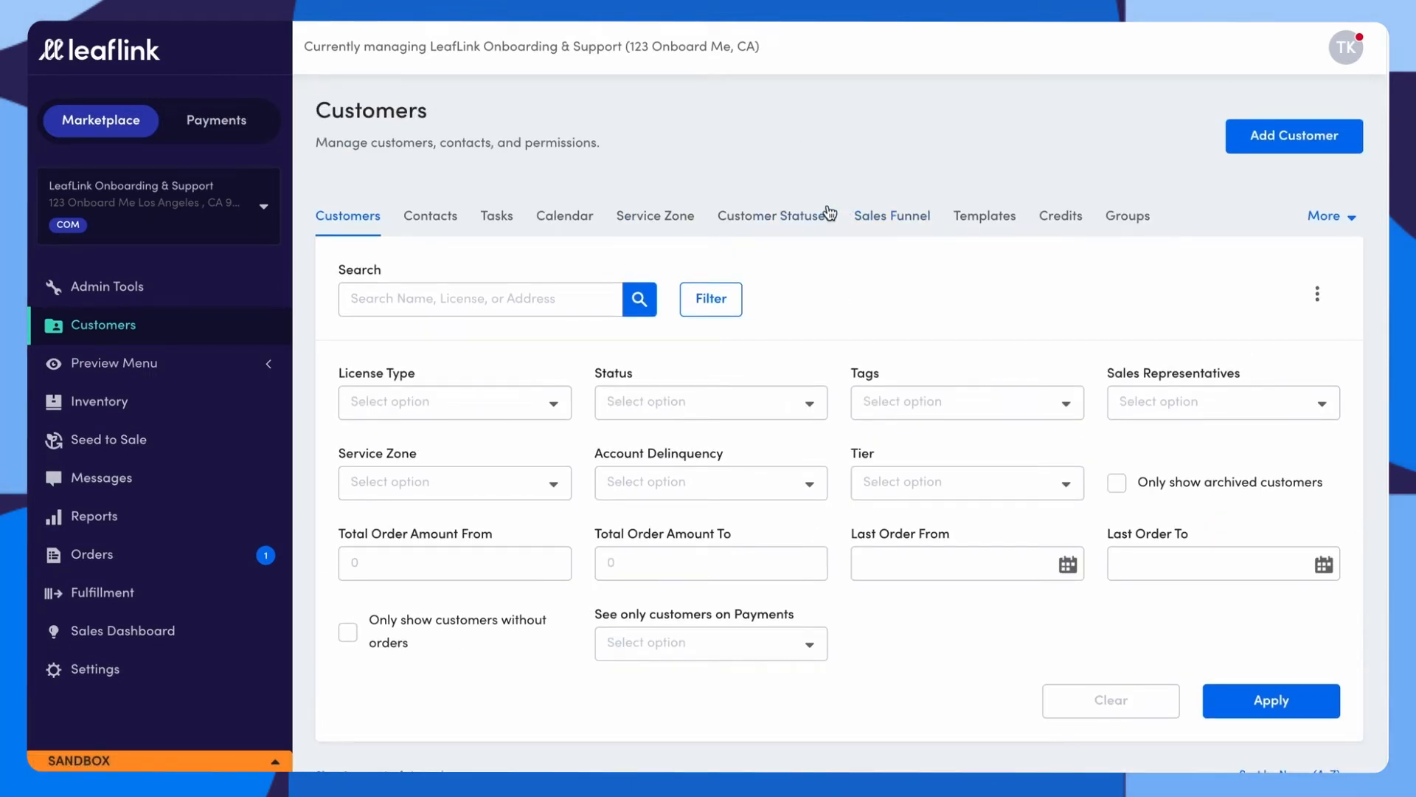
{"action": "left_click", "coordinate": [1065, 221]}
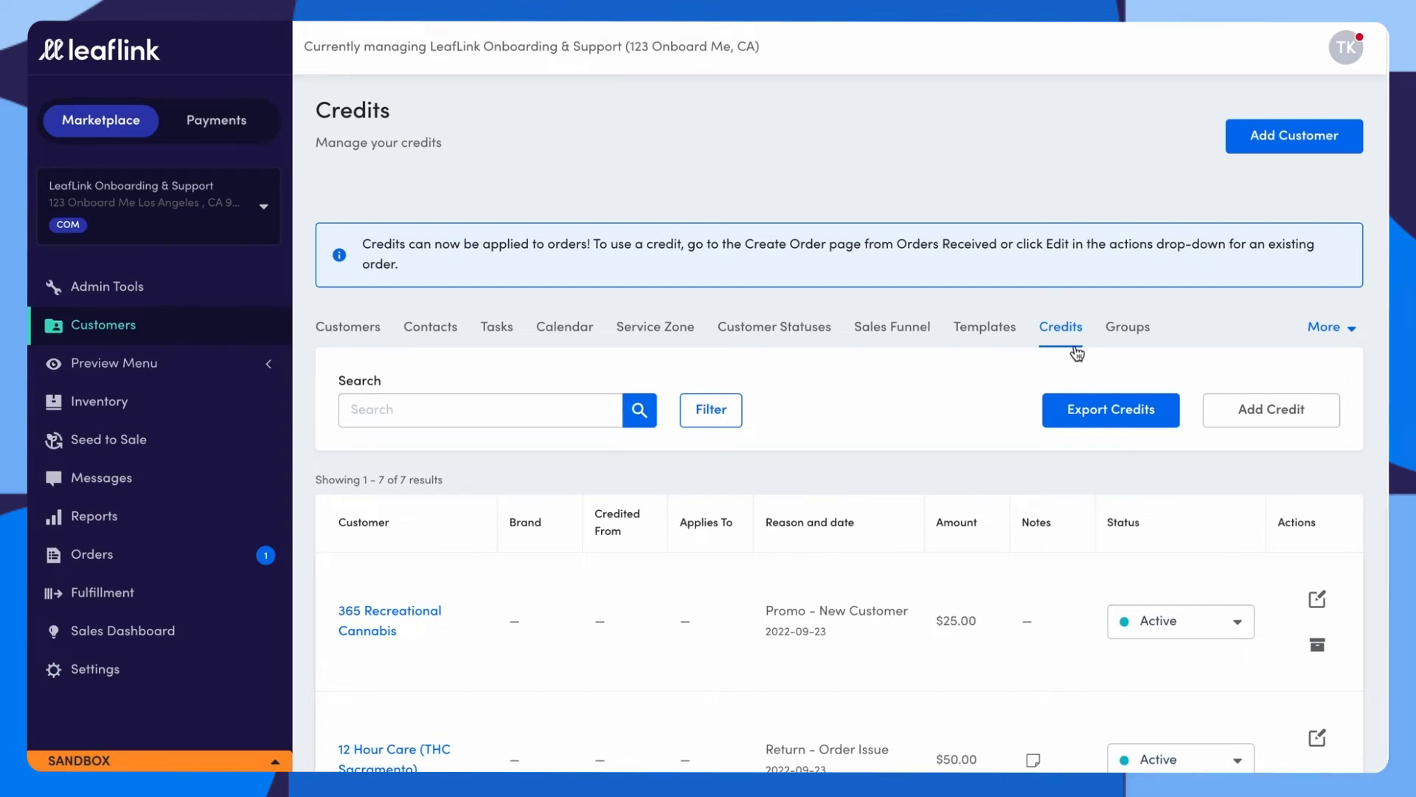
{"action": "scroll", "coordinate": [950, 435], "scroll_direction": "down", "scroll_amount": 3}
{"action": "scroll", "coordinate": [949, 422], "scroll_direction": "down", "scroll_amount": 3}
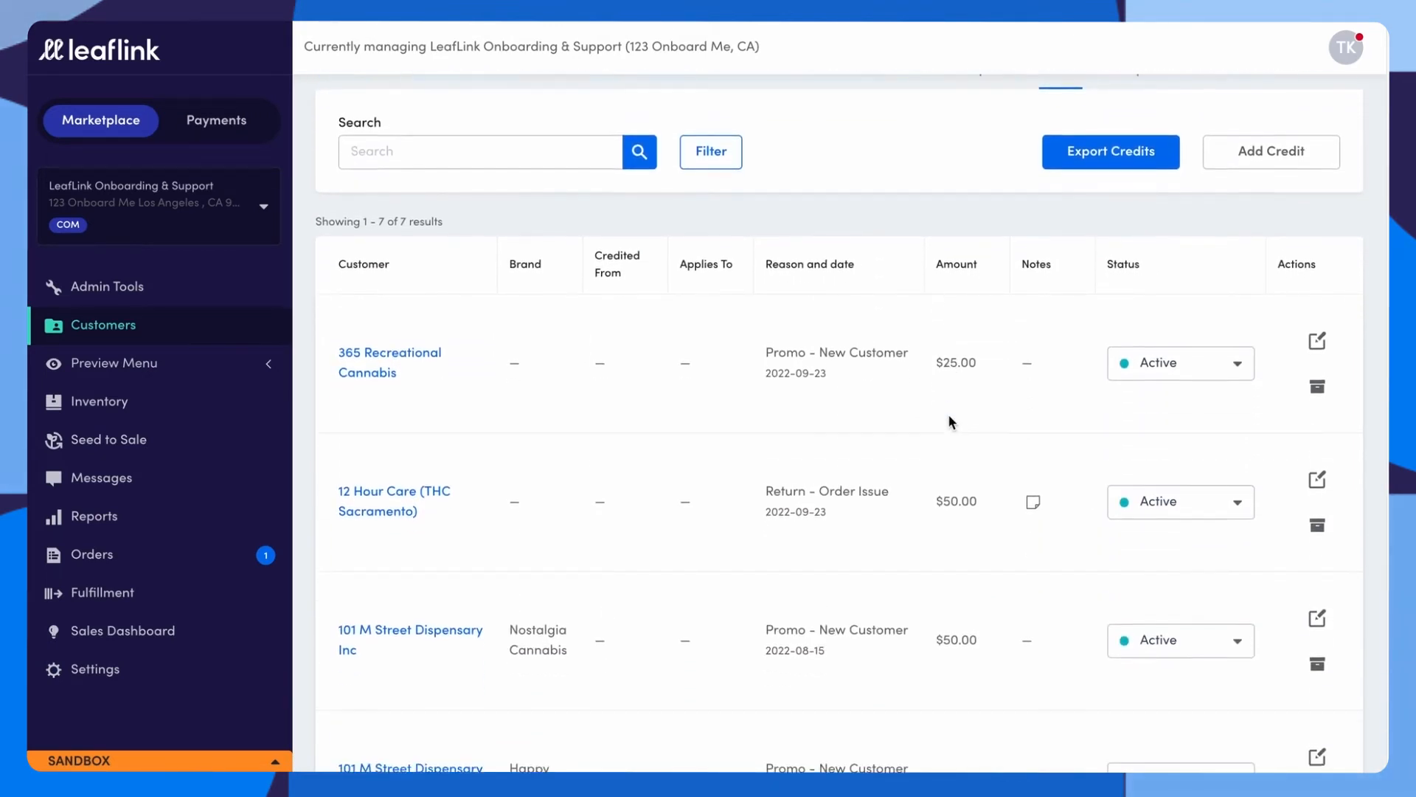
{"action": "scroll", "coordinate": [946, 418], "scroll_direction": "up", "scroll_amount": 6}
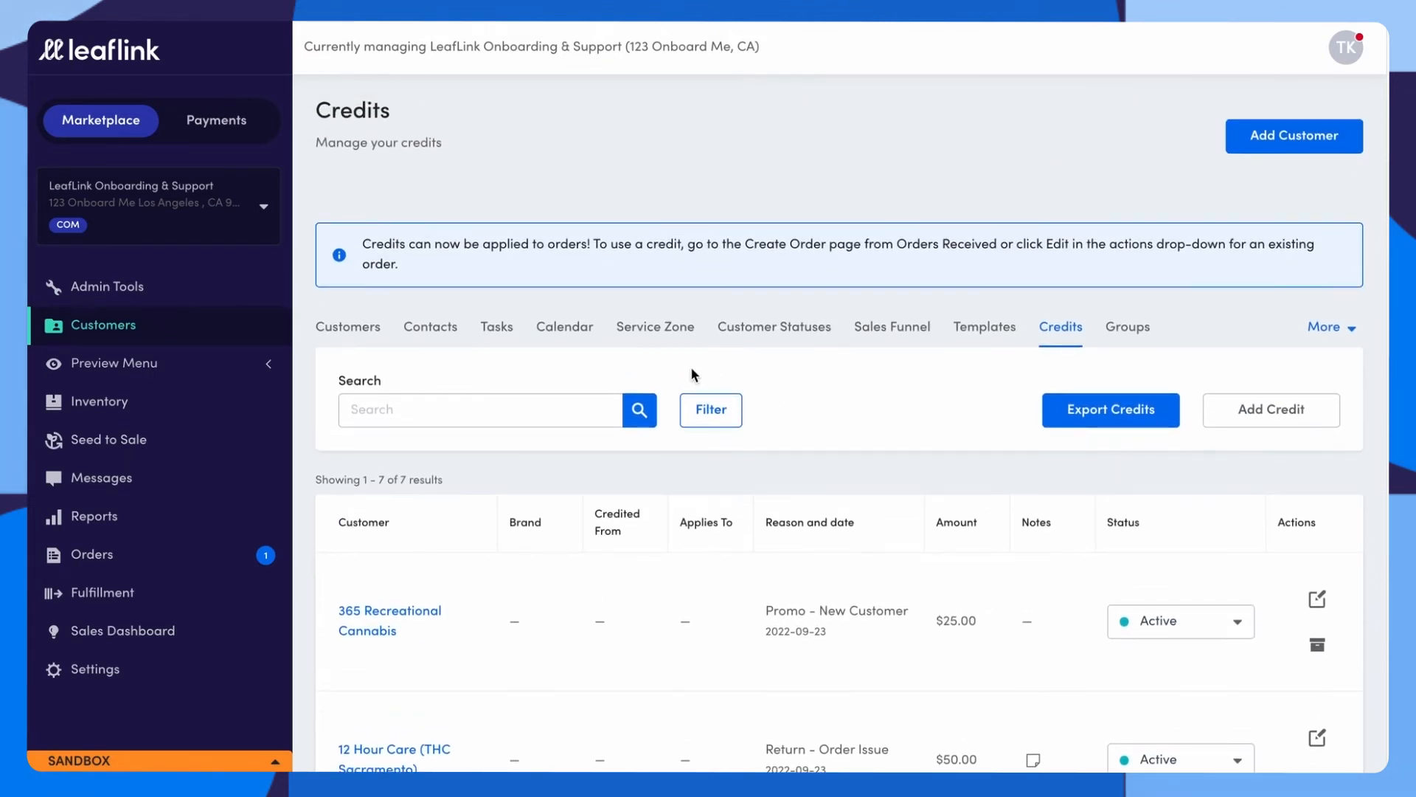
Open the customer overview of 212 California / Sticky Fingers, review its Customer Credits section and go from there to credit creation.
{"action": "left_click", "coordinate": [368, 324]}
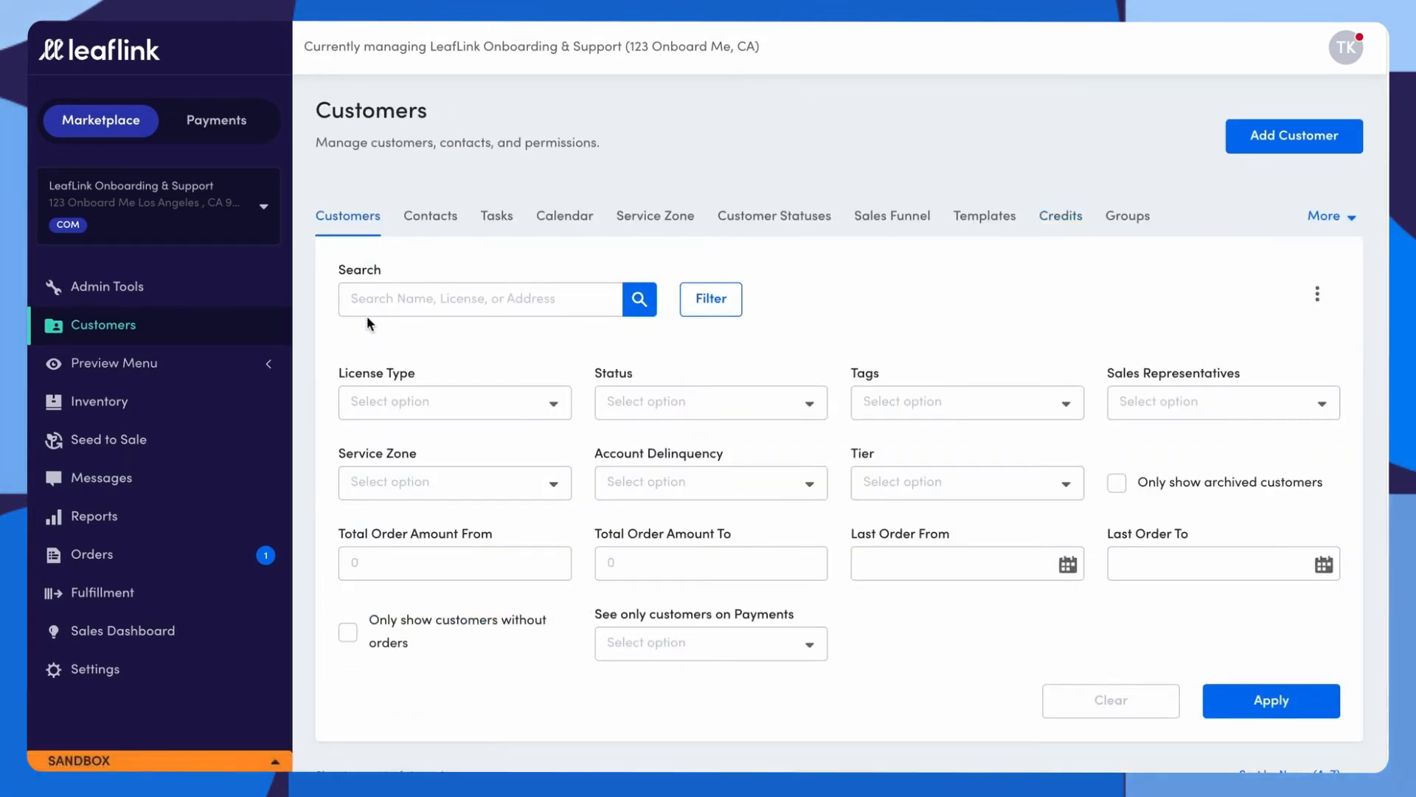
{"action": "scroll", "coordinate": [624, 511], "scroll_direction": "down", "scroll_amount": 10}
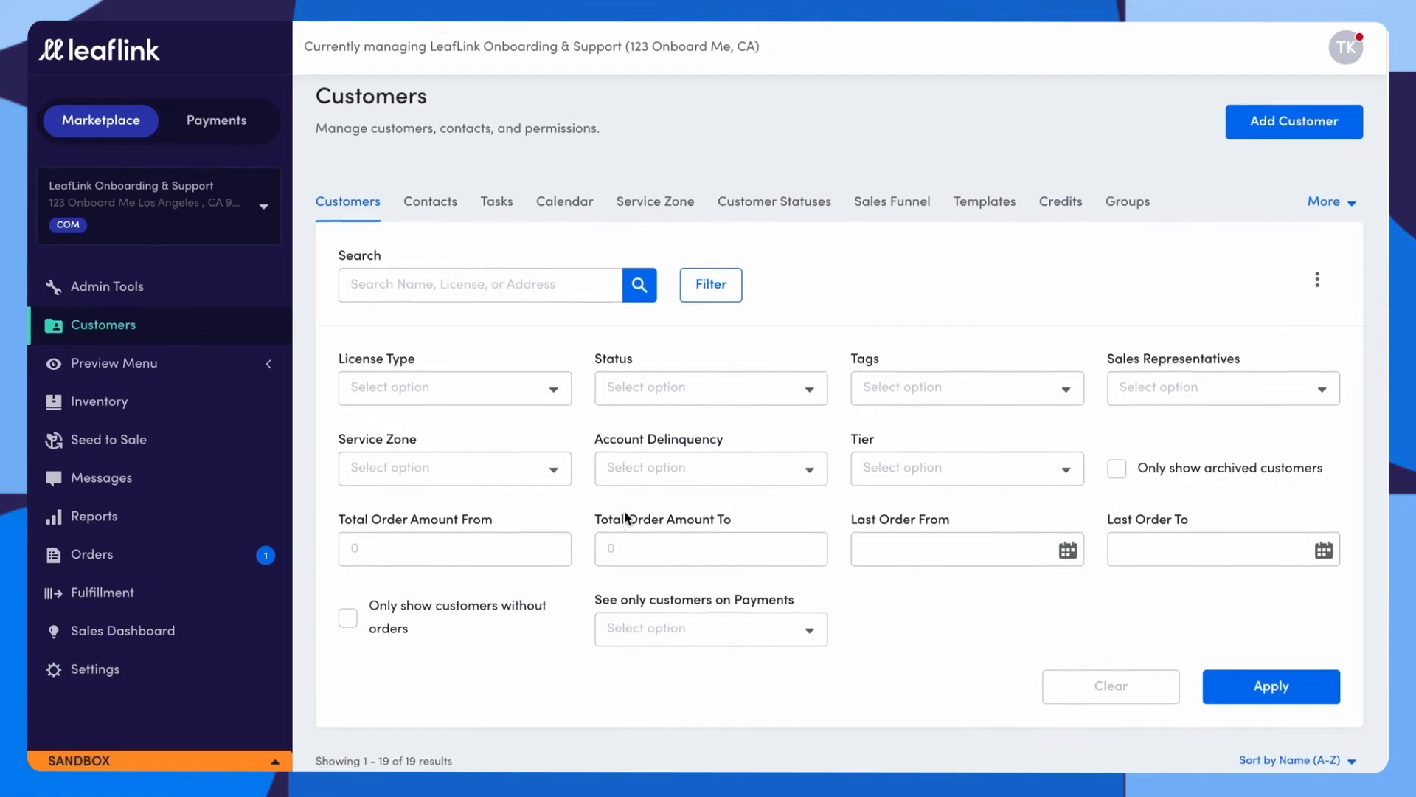
{"action": "scroll", "coordinate": [624, 510], "scroll_direction": "down", "scroll_amount": 3}
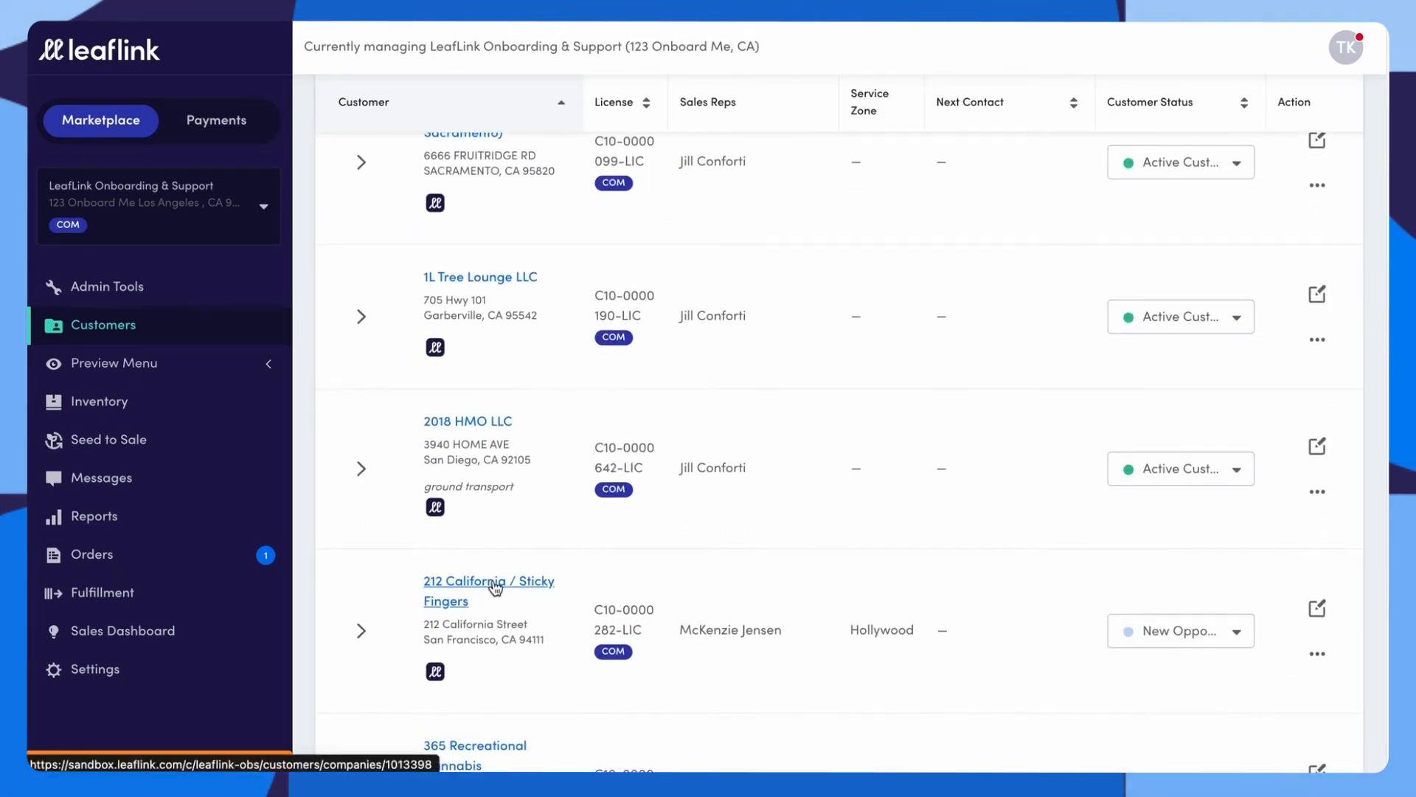
{"action": "left_click", "coordinate": [494, 585]}
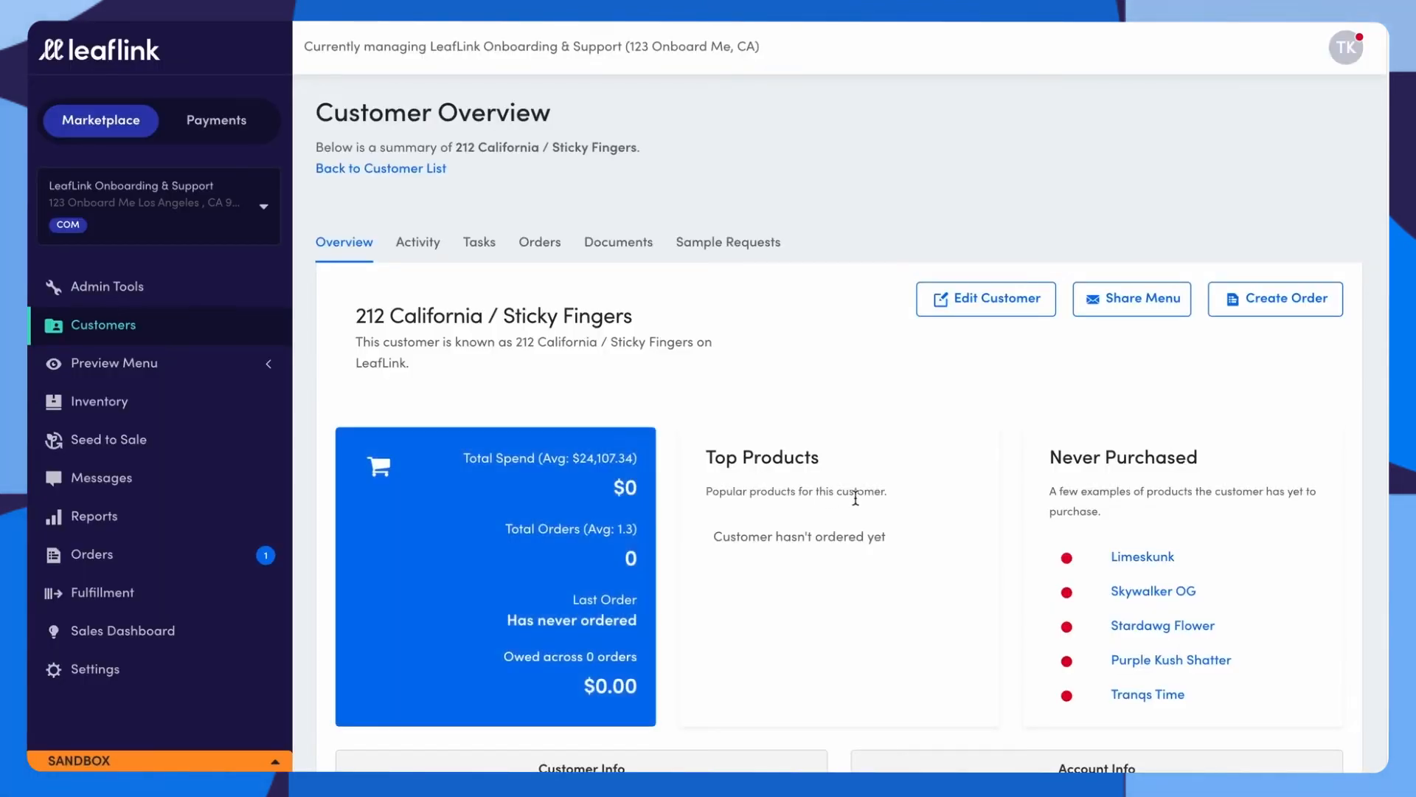
{"action": "scroll", "coordinate": [946, 435], "scroll_direction": "down", "scroll_amount": 1}
{"action": "scroll", "coordinate": [947, 435], "scroll_direction": "down", "scroll_amount": 10}
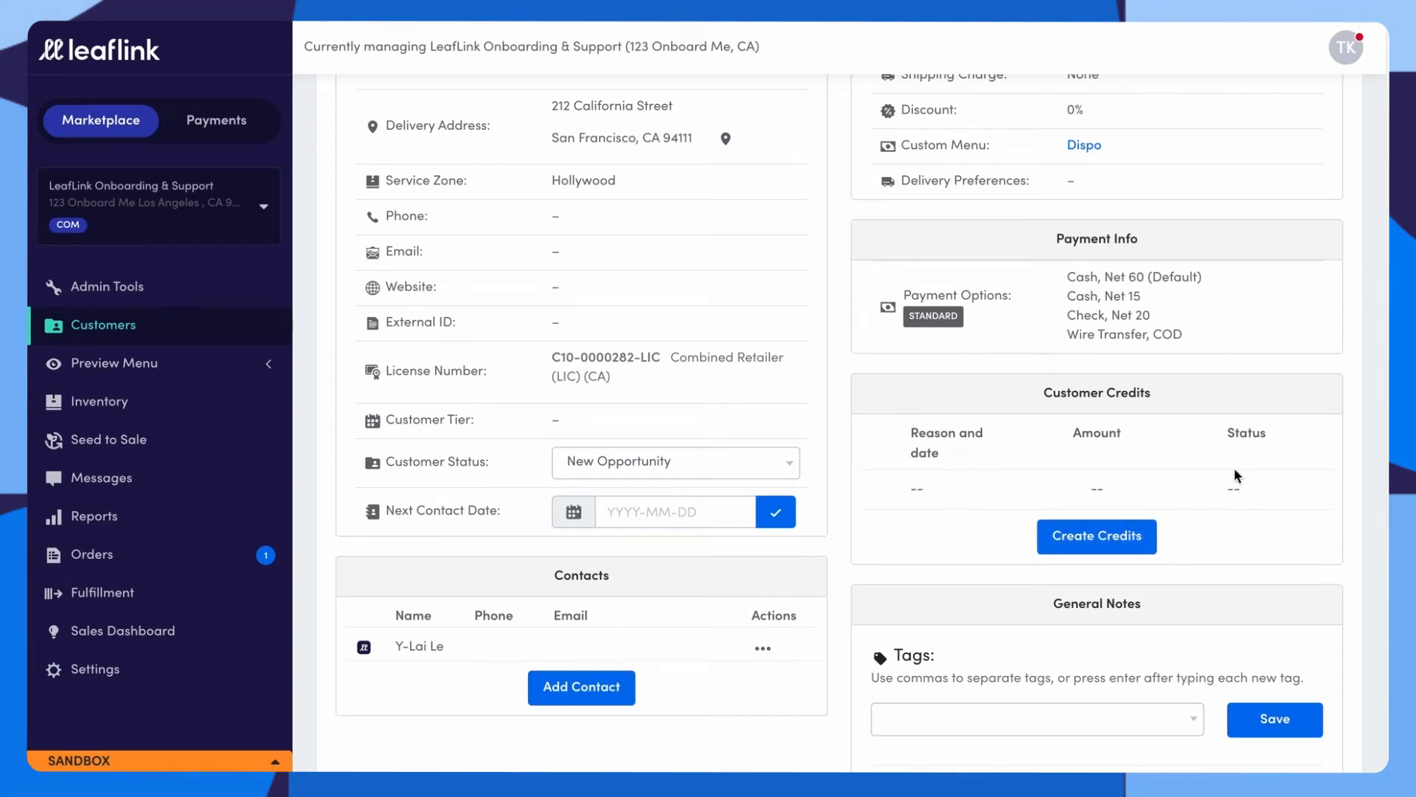
{"action": "left_click", "coordinate": [1098, 543]}
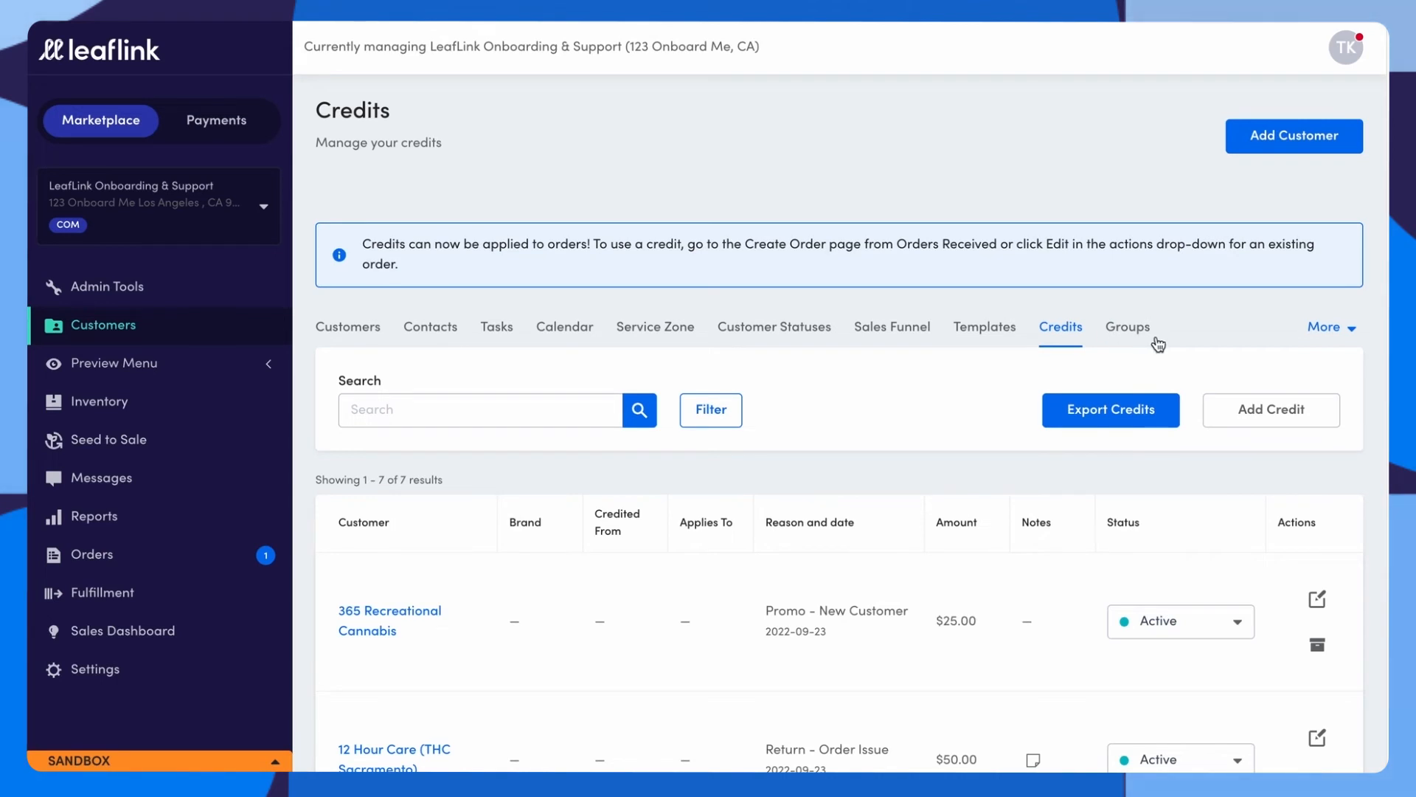
Start a new credit for the customer 212 California / Sticky Fingers and check the available brands without choosing one.
{"action": "left_click", "coordinate": [1258, 415]}
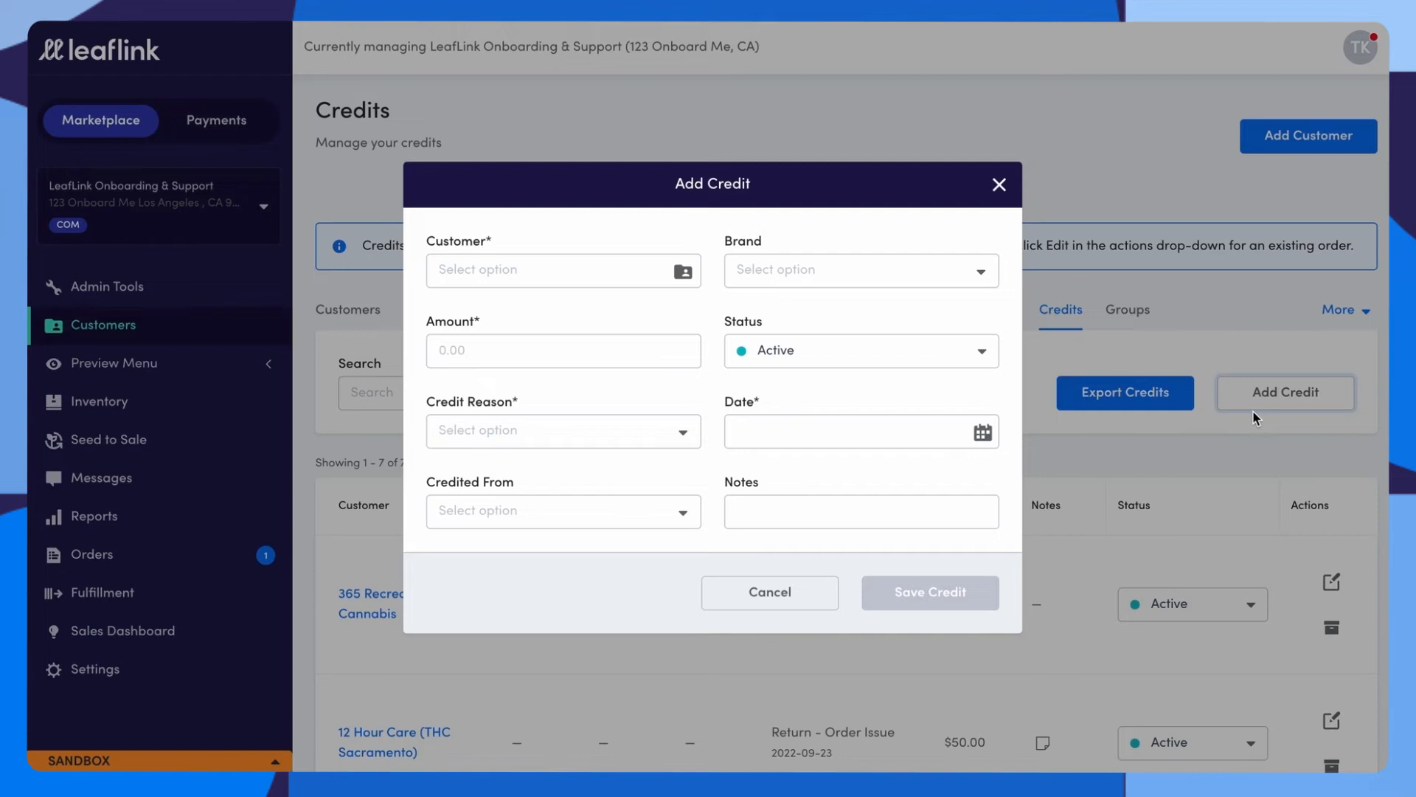
{"action": "left_click", "coordinate": [572, 270]}
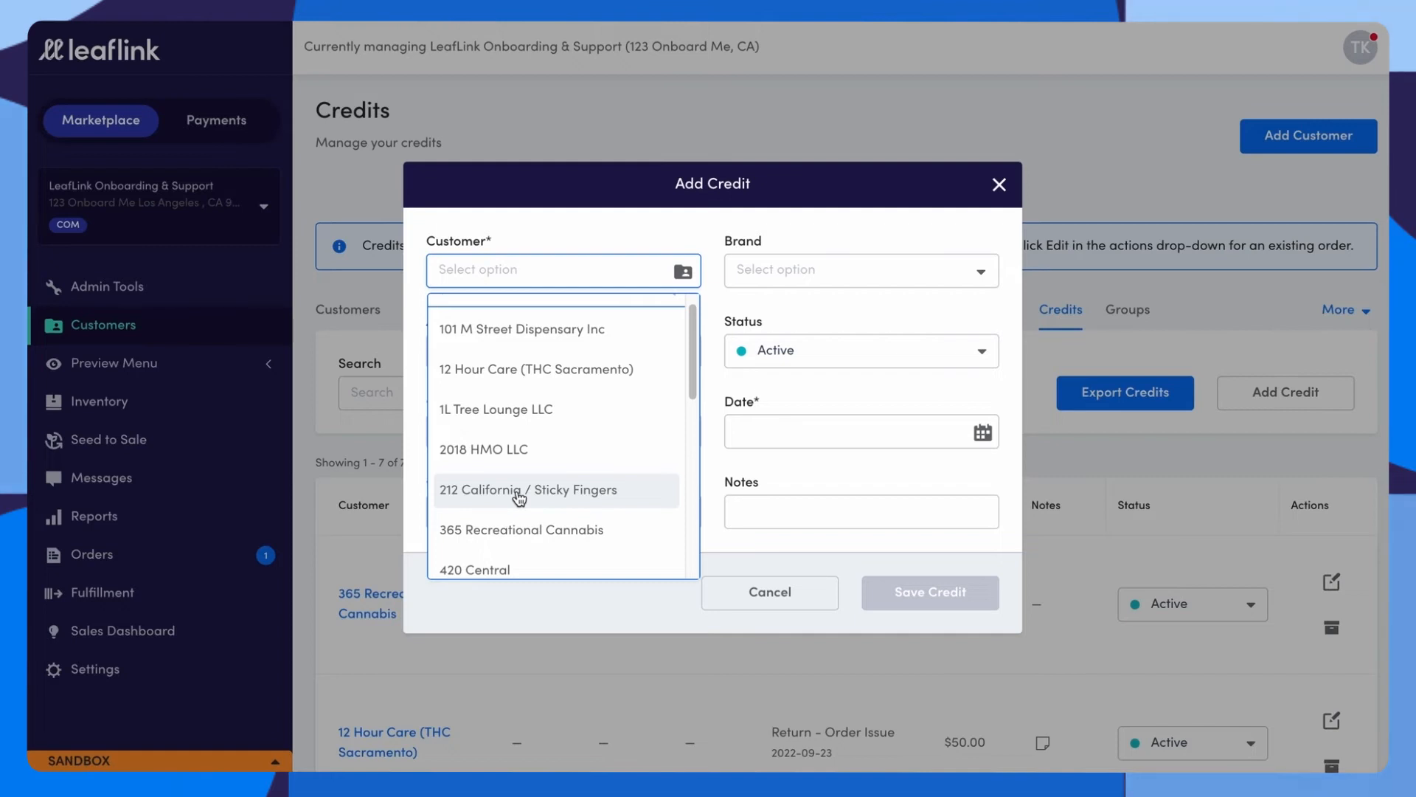
{"action": "left_click", "coordinate": [520, 494]}
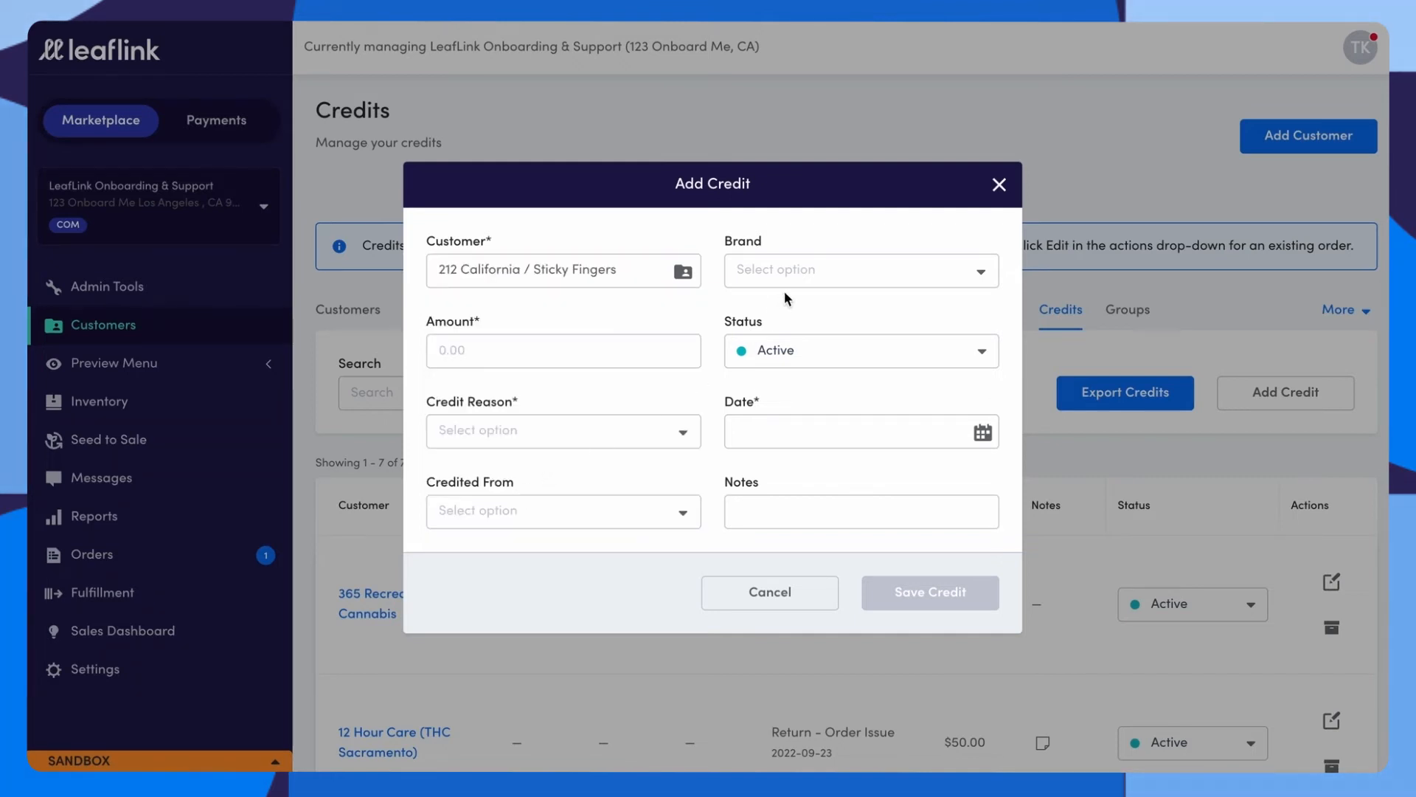
{"action": "left_click", "coordinate": [795, 270]}
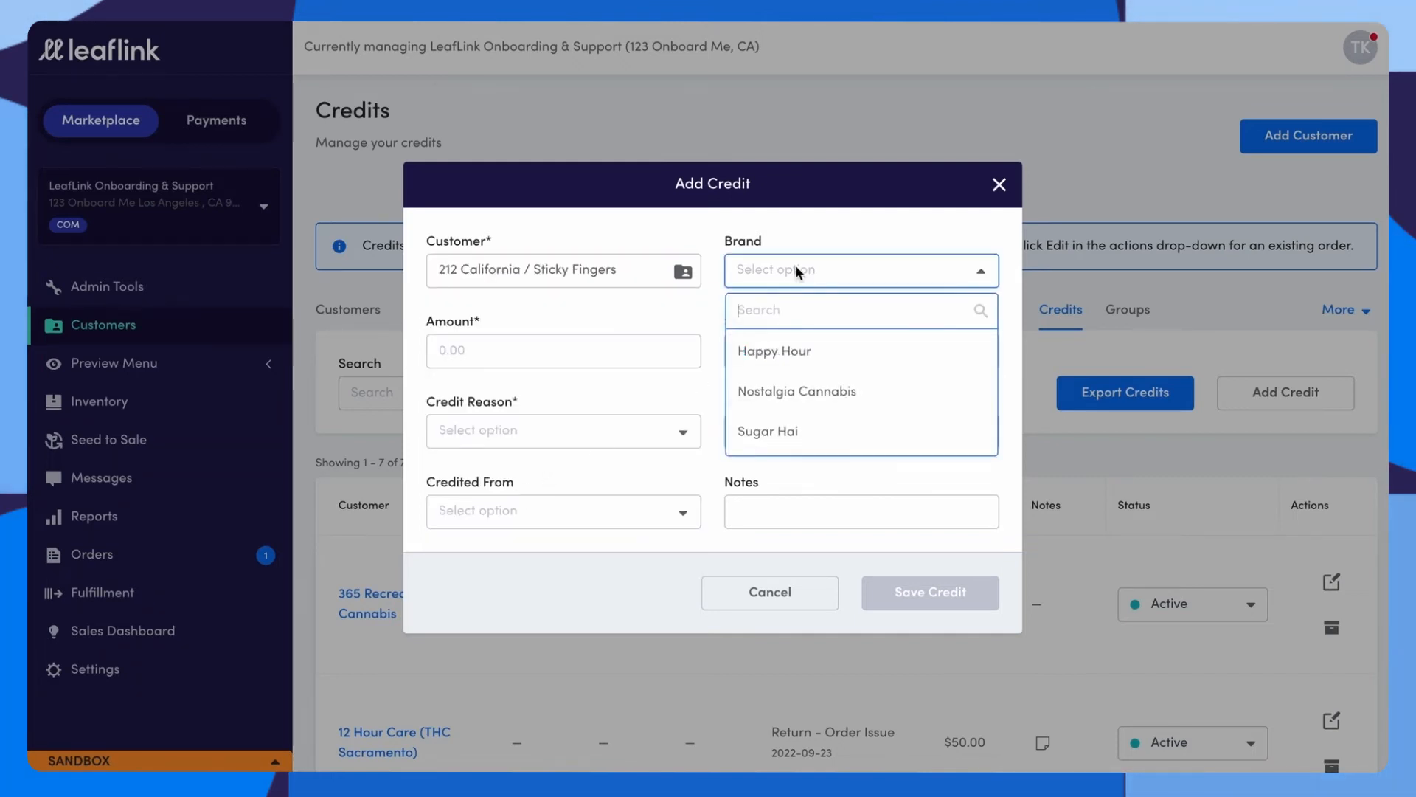
{"action": "left_click", "coordinate": [711, 265]}
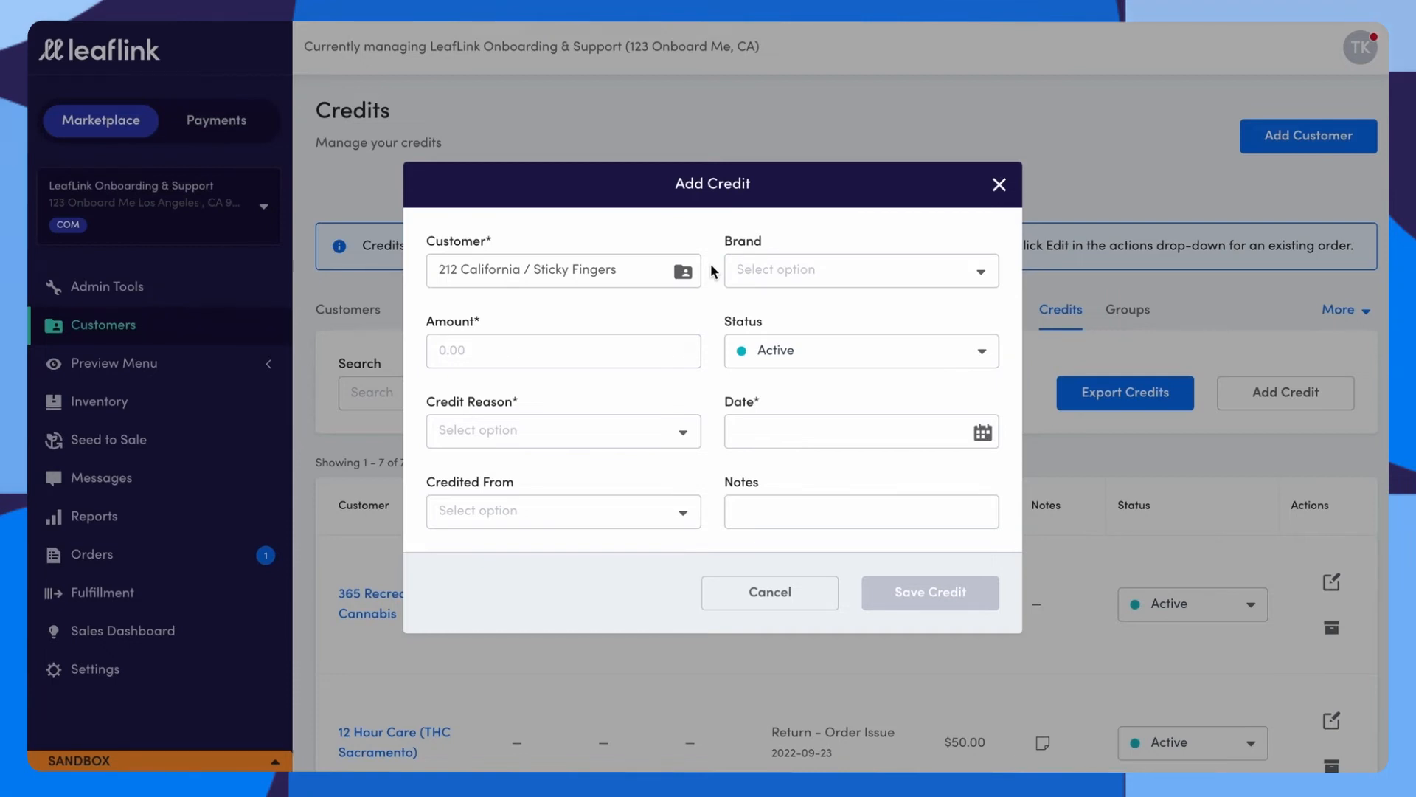
Set the credit's amount to 50.00 and its reason to Return - Order Issue.
{"action": "left_click", "coordinate": [464, 345]}
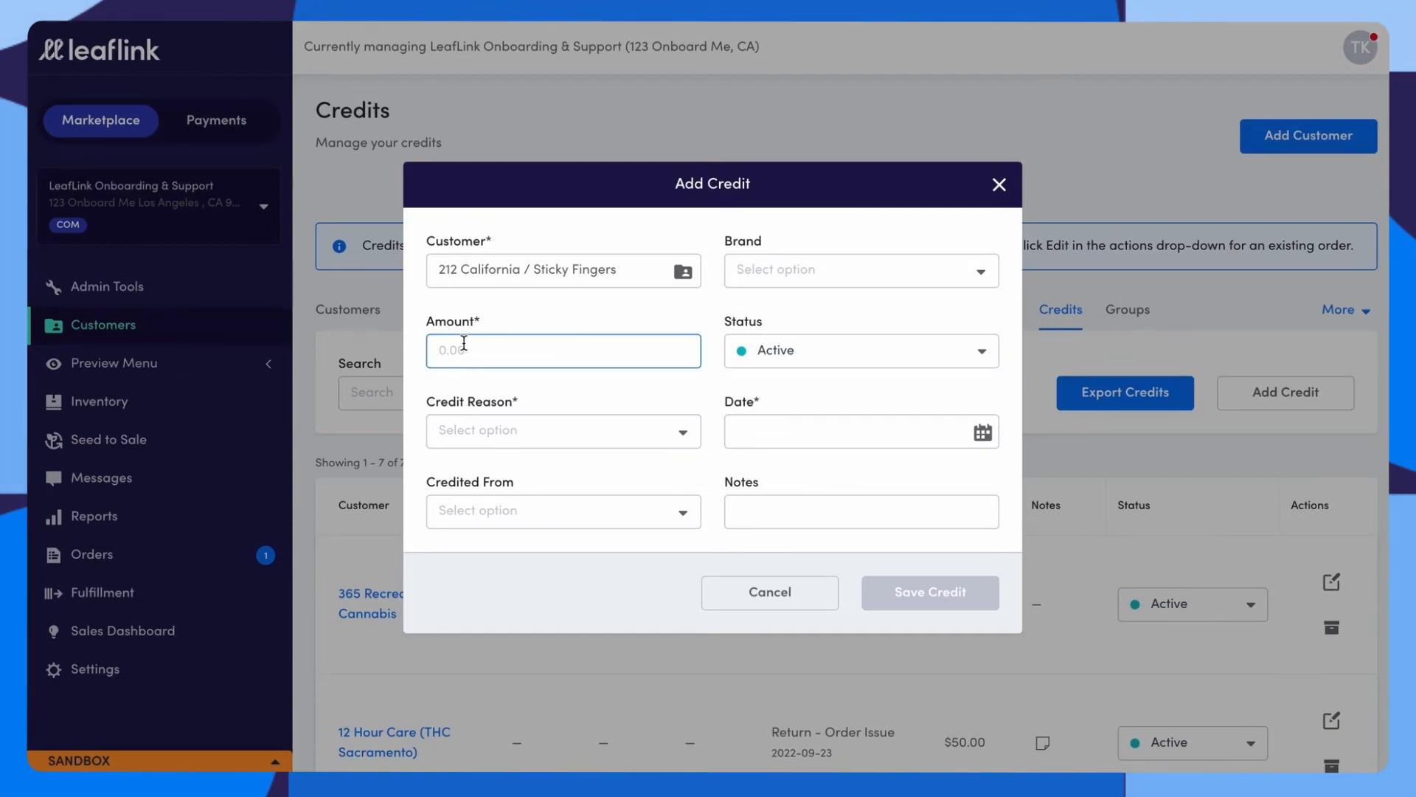
{"action": "type", "text": "50.00"}
{"action": "left_click", "coordinate": [521, 439]}
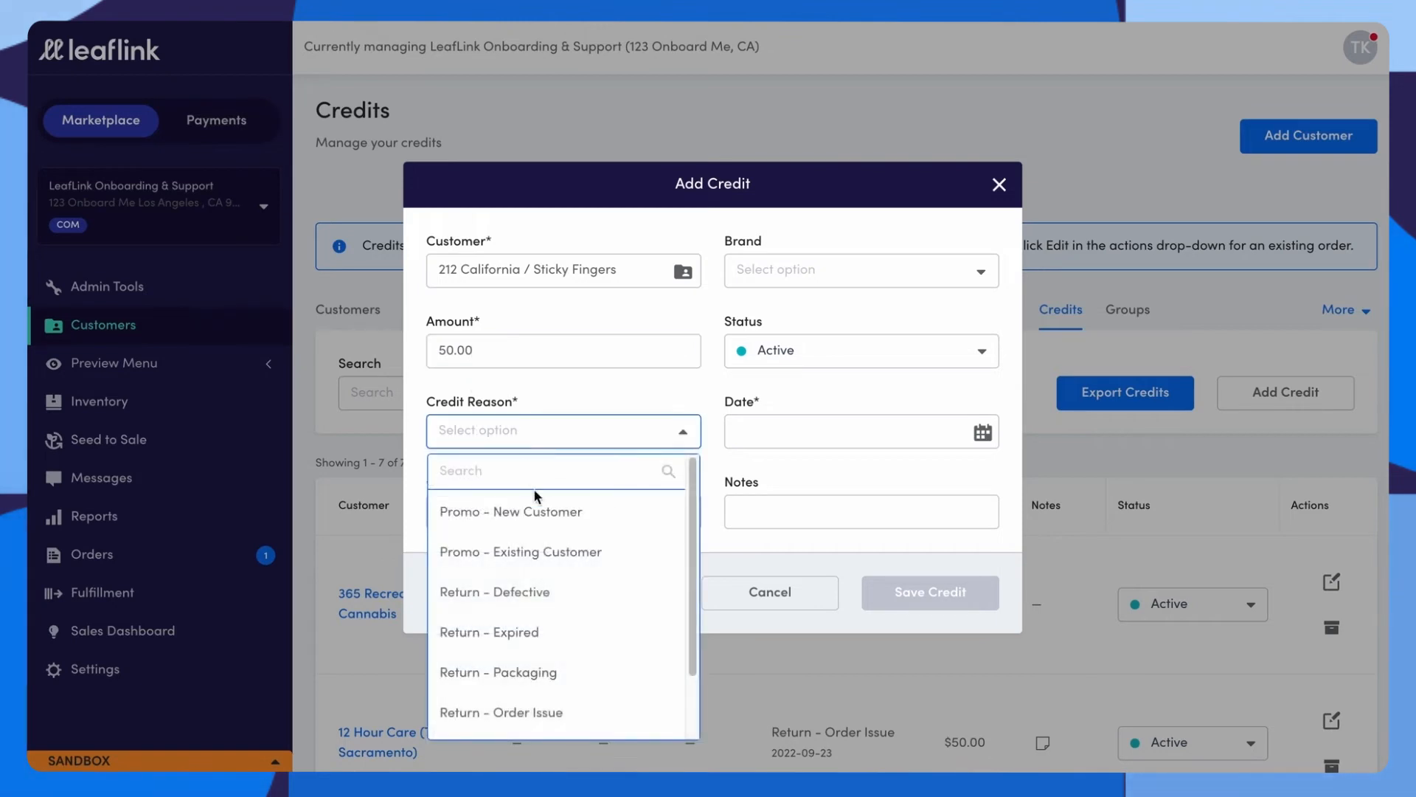
{"action": "left_click", "coordinate": [585, 716]}
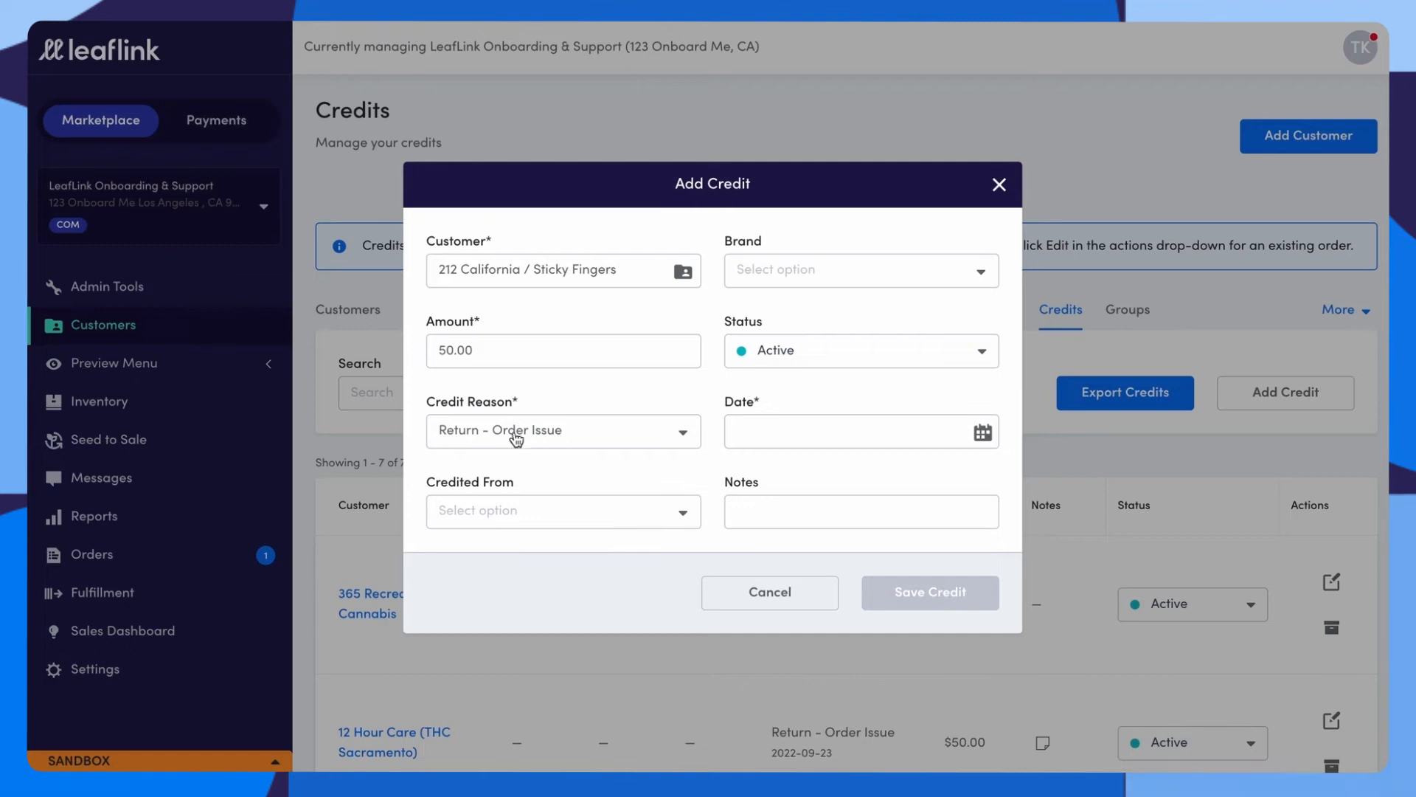
Date the credit 2022-09-23, add the note "Order Issue" and save it.
{"action": "left_click", "coordinate": [790, 426]}
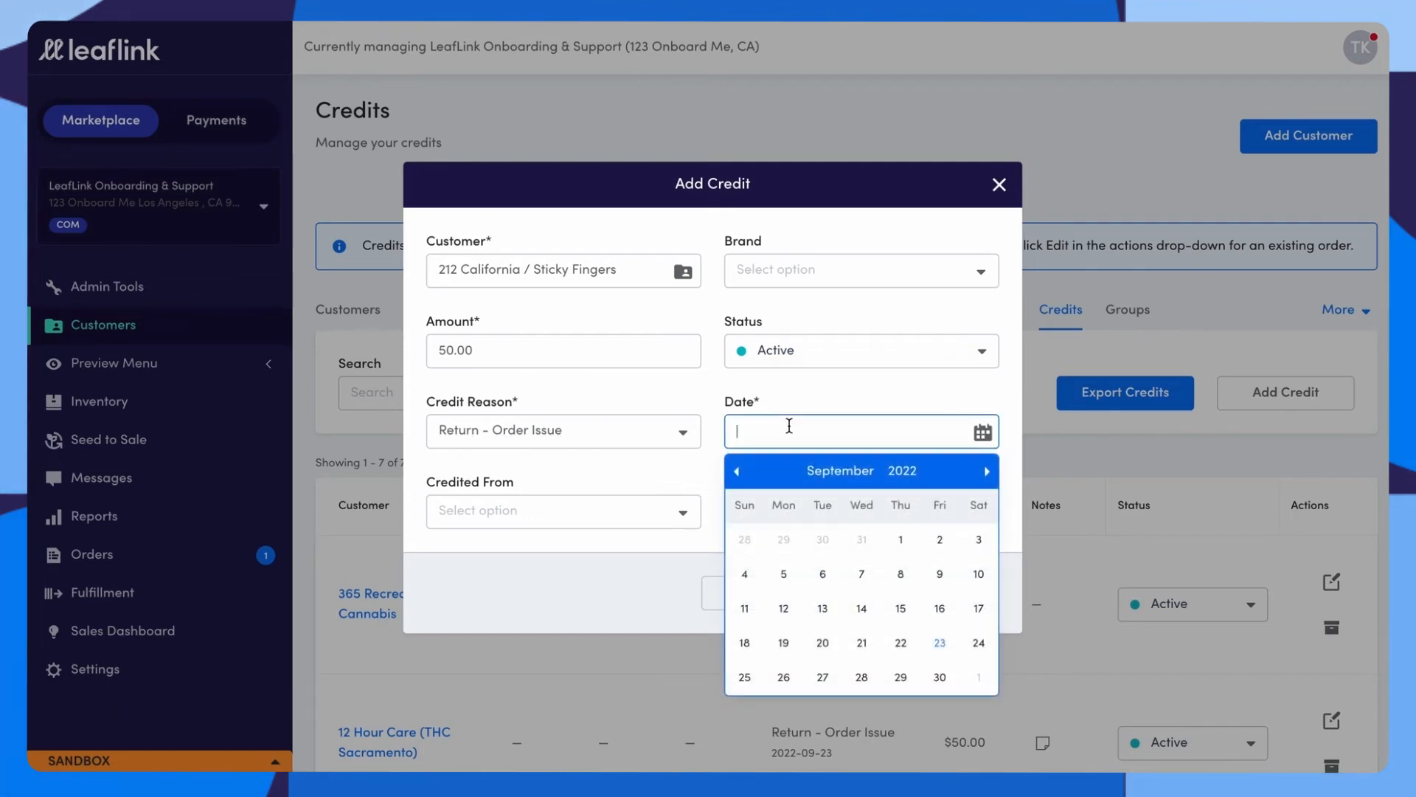
{"action": "left_click", "coordinate": [951, 647]}
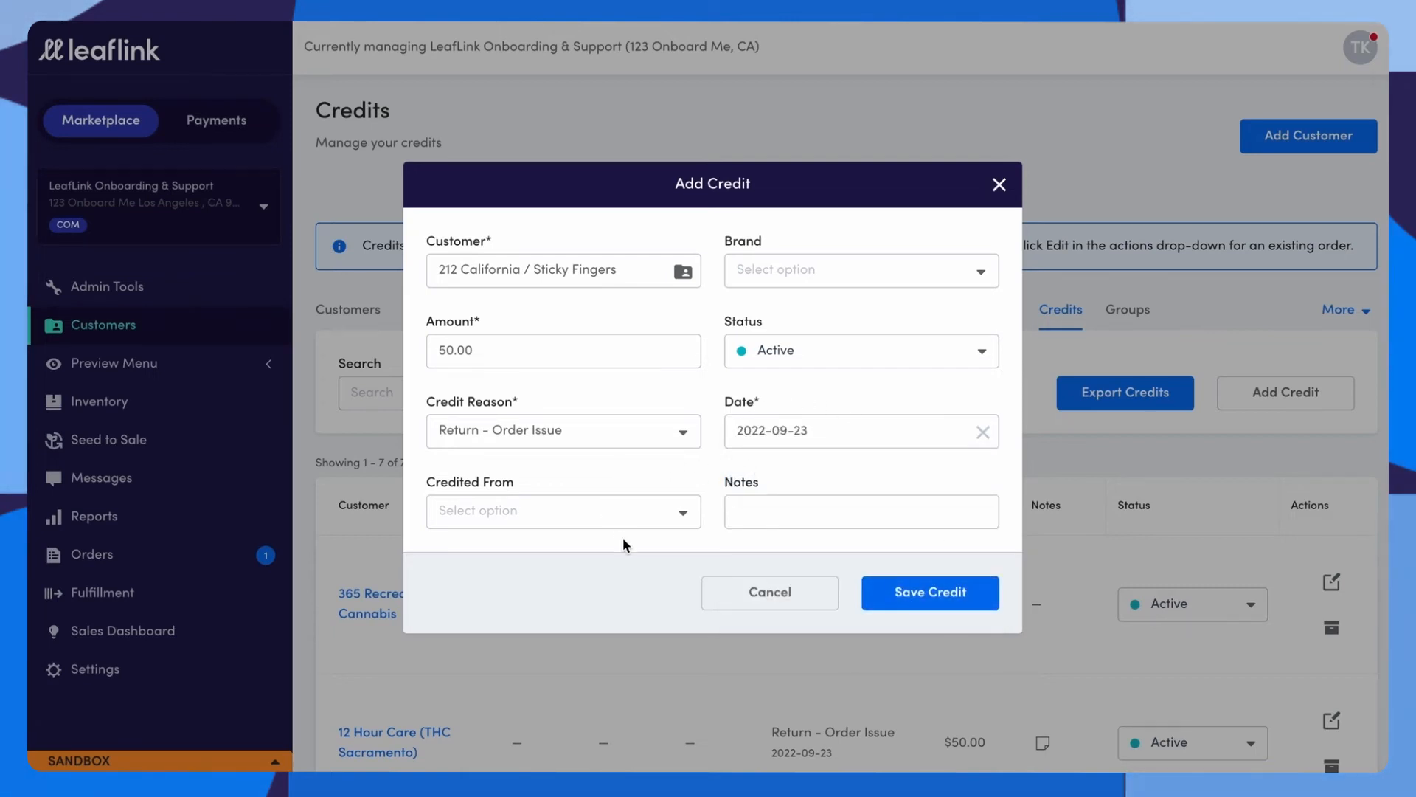
{"action": "left_click", "coordinate": [877, 509]}
{"action": "type", "text": "Order Issue"}
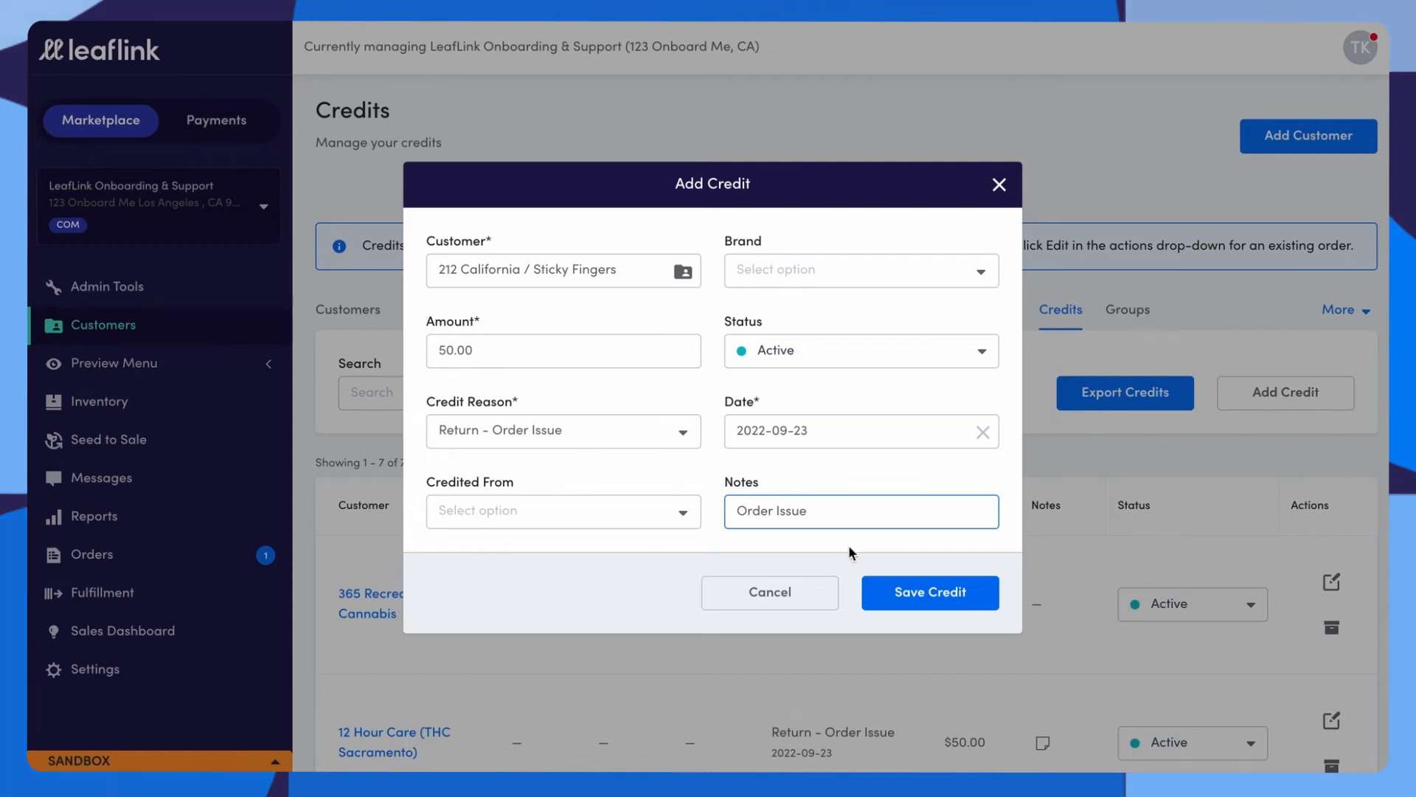
{"action": "left_click", "coordinate": [910, 595]}
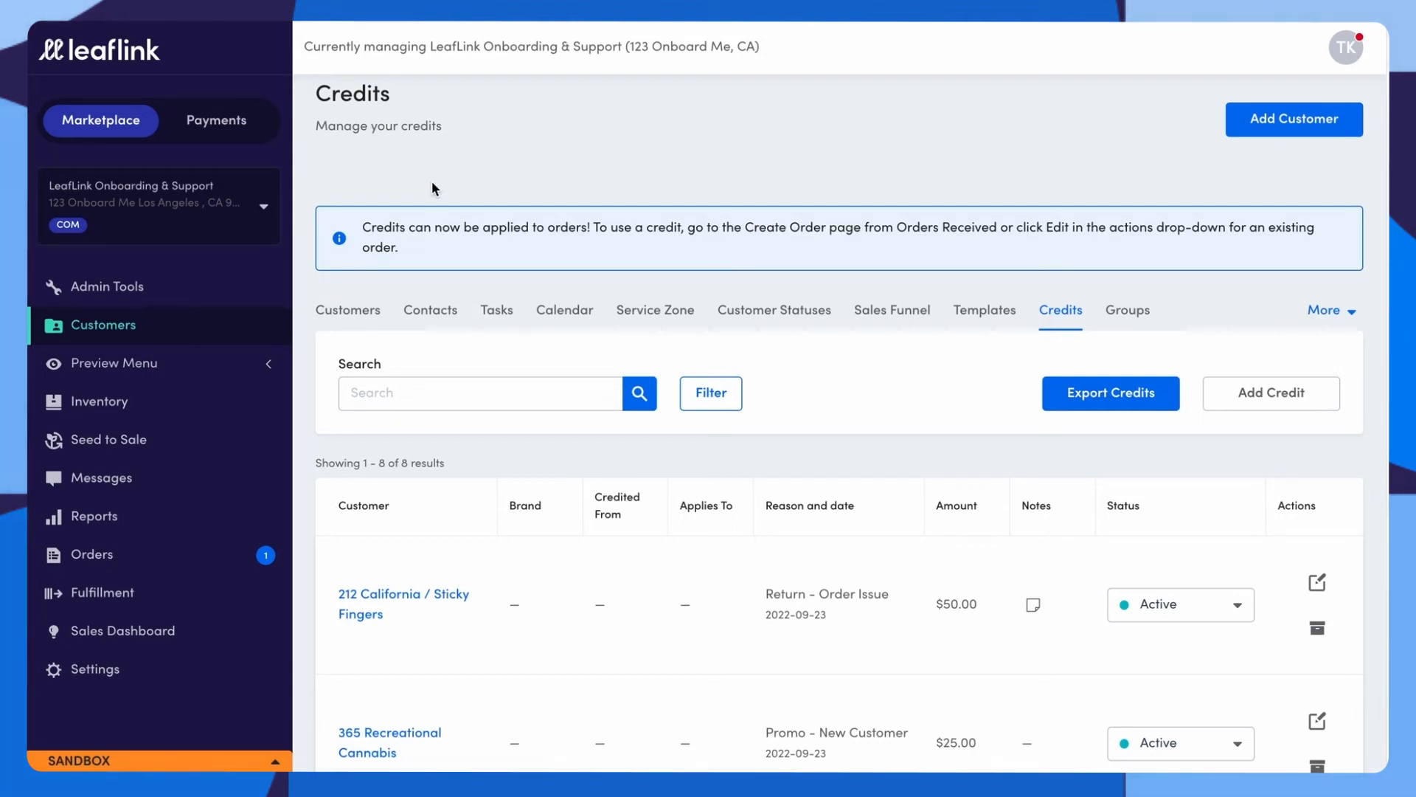
Start a new order for 12 Hour Care (THC Sacramento) from its customer overview.
{"action": "left_click", "coordinate": [370, 311]}
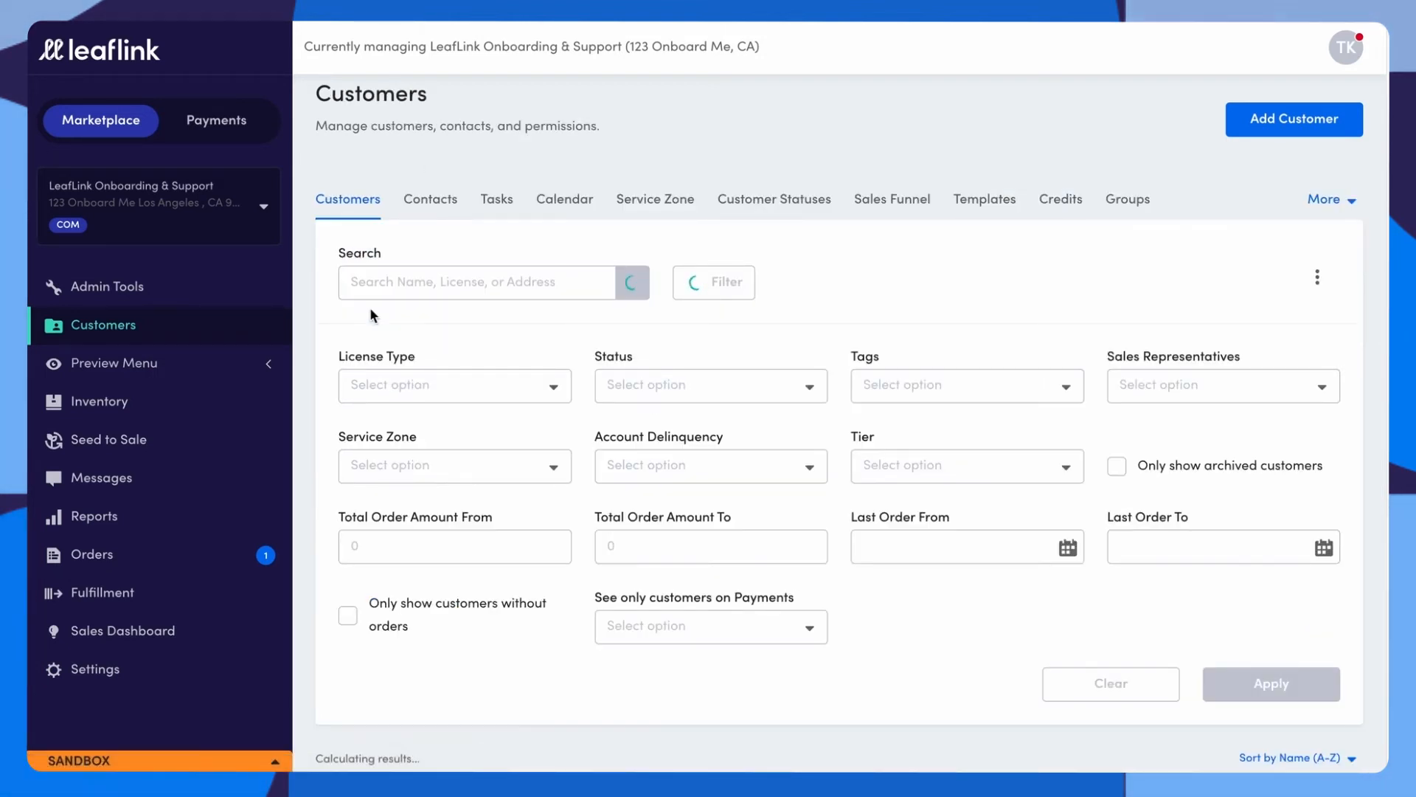
{"action": "scroll", "coordinate": [476, 422], "scroll_direction": "down", "scroll_amount": 8}
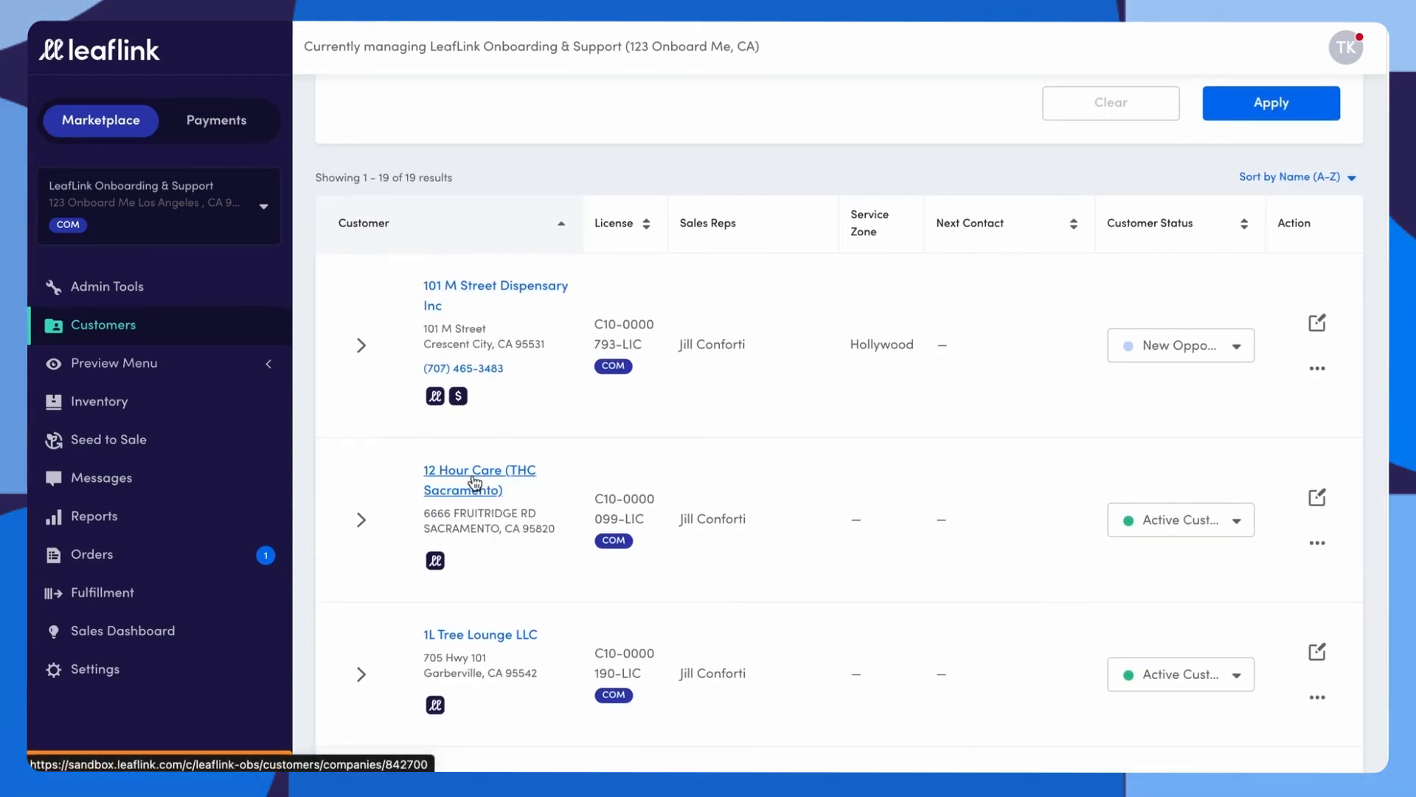
{"action": "left_click", "coordinate": [474, 483]}
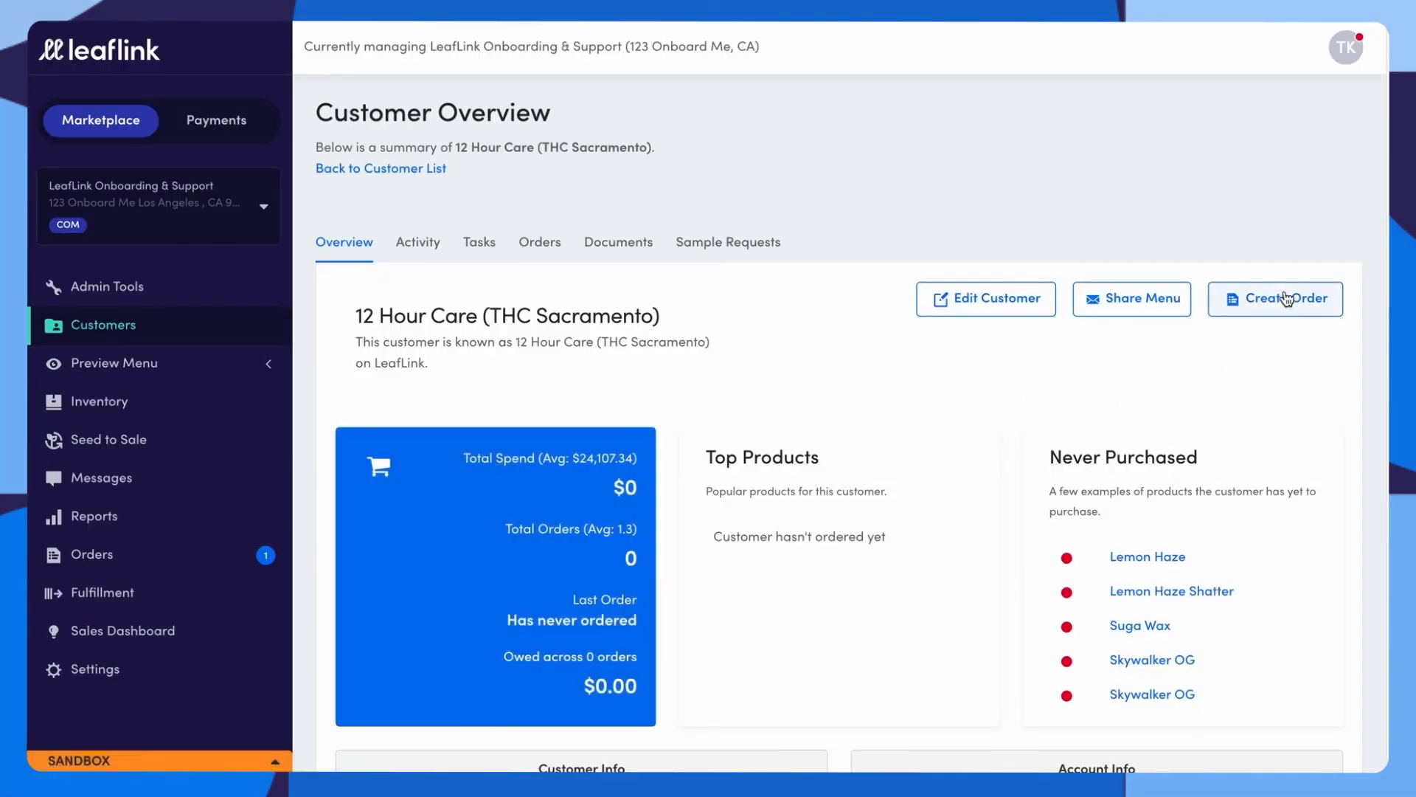
{"action": "left_click", "coordinate": [1285, 295]}
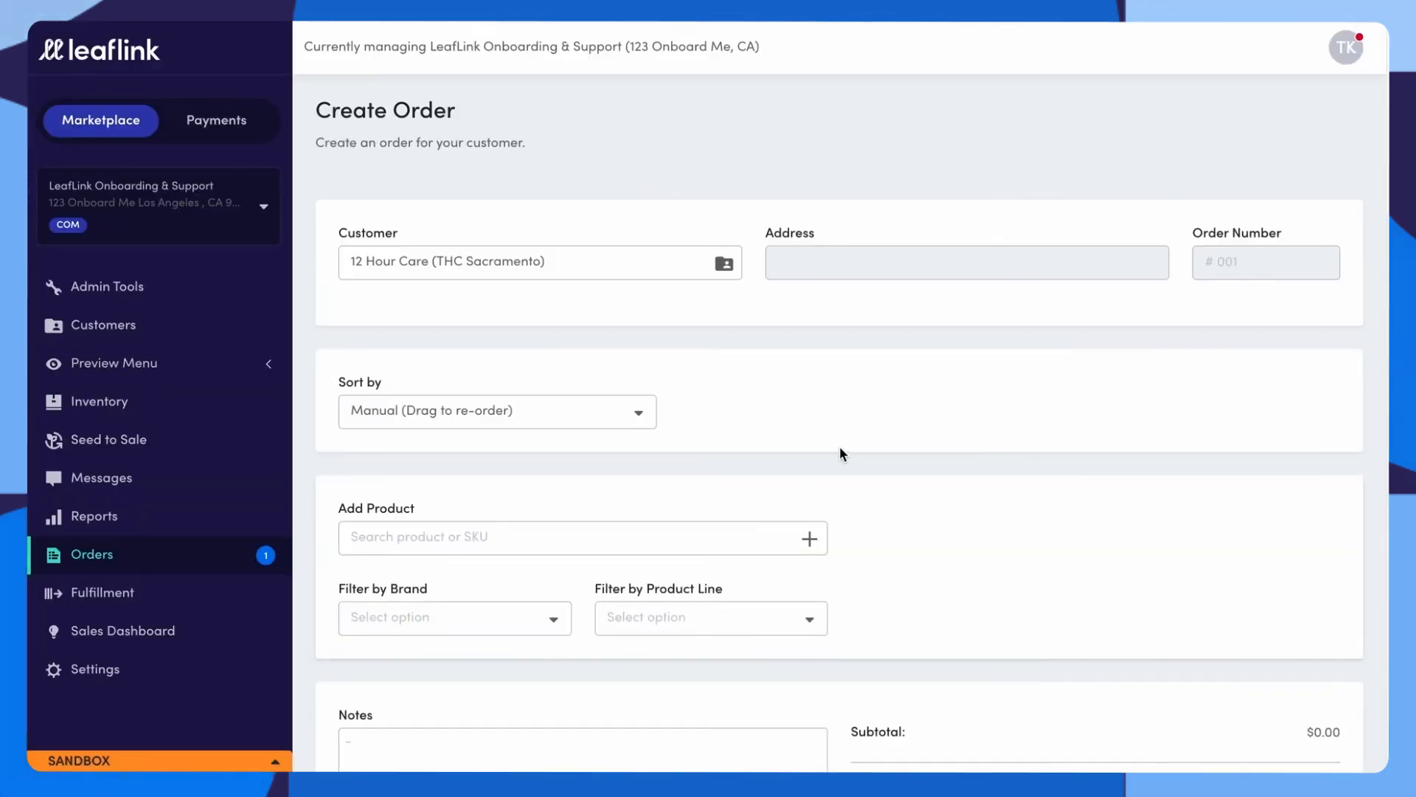
Add 3 cases of Jilly the Kid to the order.
{"action": "left_click", "coordinate": [807, 537]}
{"action": "scroll", "coordinate": [627, 472], "scroll_direction": "down", "scroll_amount": 1}
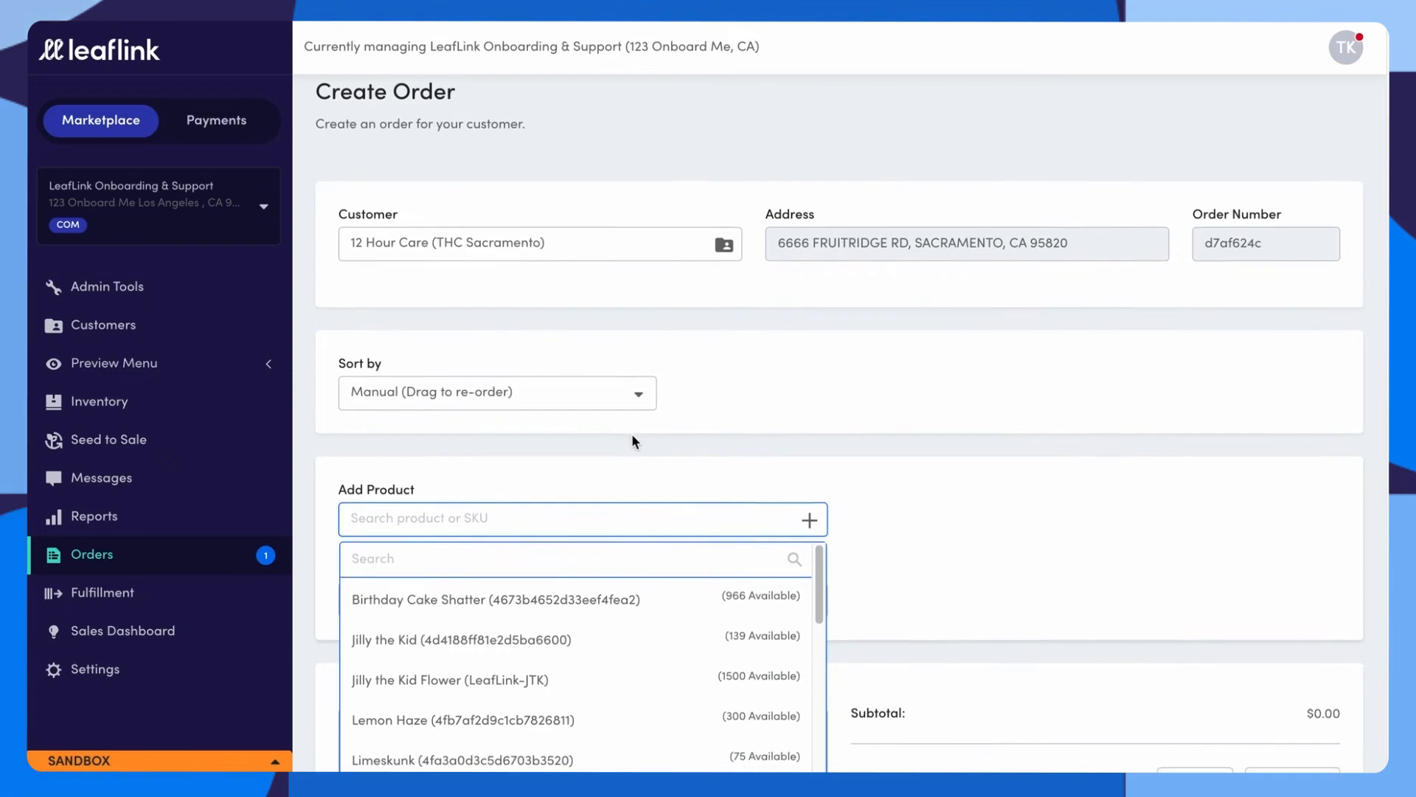
{"action": "left_click", "coordinate": [469, 639]}
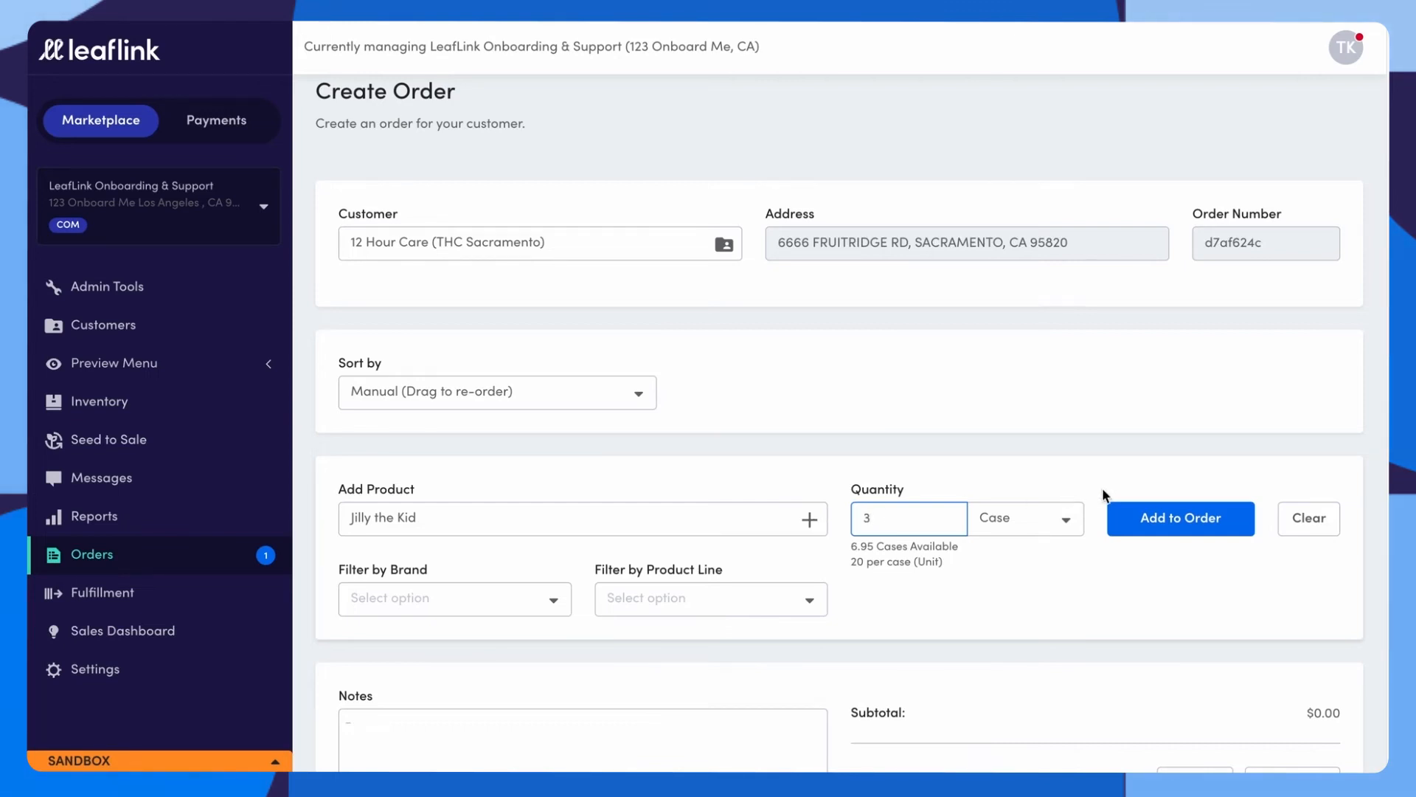
{"action": "left_click", "coordinate": [1144, 518]}
Add 2 cases of Purple Kush Shatter to the order.
{"action": "scroll", "coordinate": [612, 633], "scroll_direction": "down", "scroll_amount": 1}
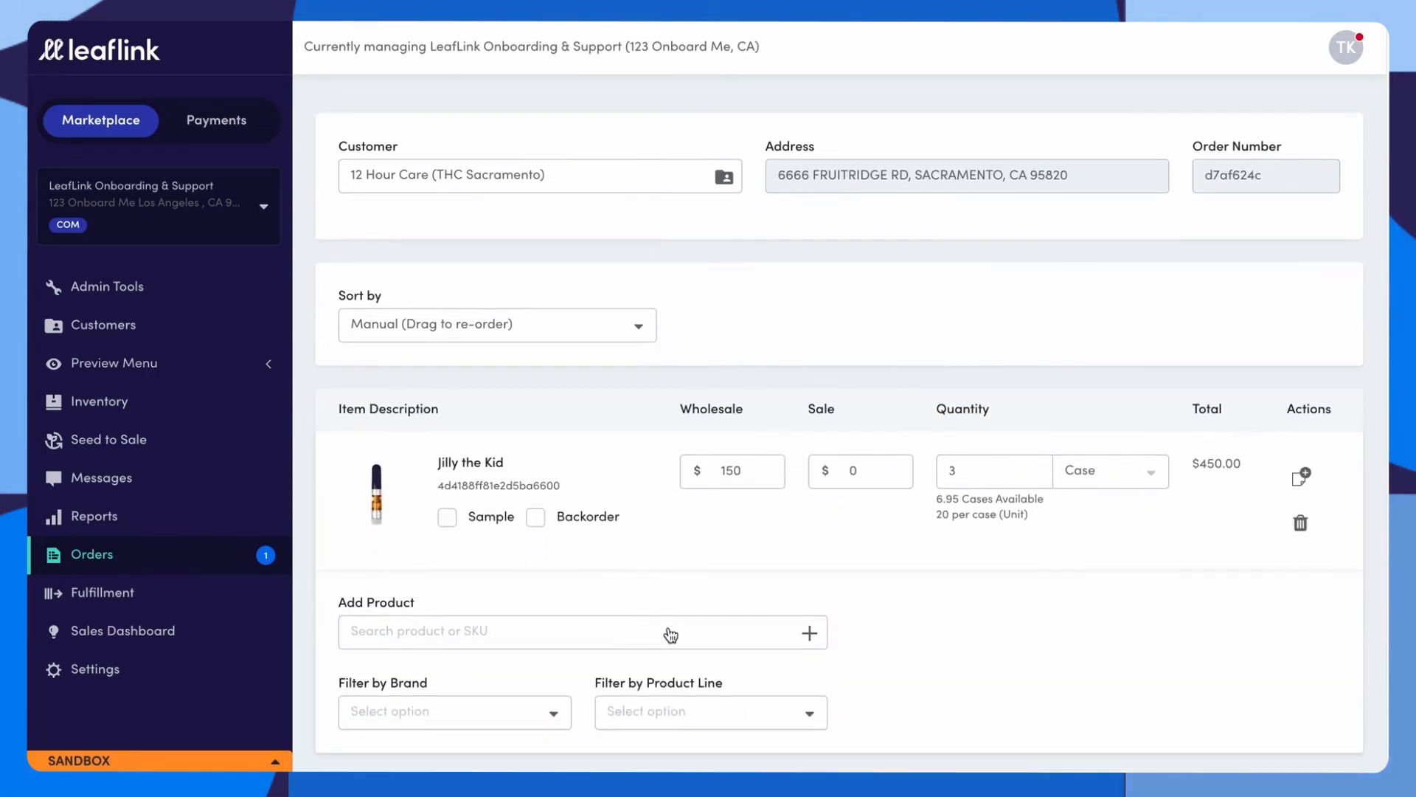
{"action": "left_click", "coordinate": [671, 627]}
{"action": "scroll", "coordinate": [671, 622], "scroll_direction": "down", "scroll_amount": 3}
{"action": "scroll", "coordinate": [508, 640], "scroll_direction": "down", "scroll_amount": 3}
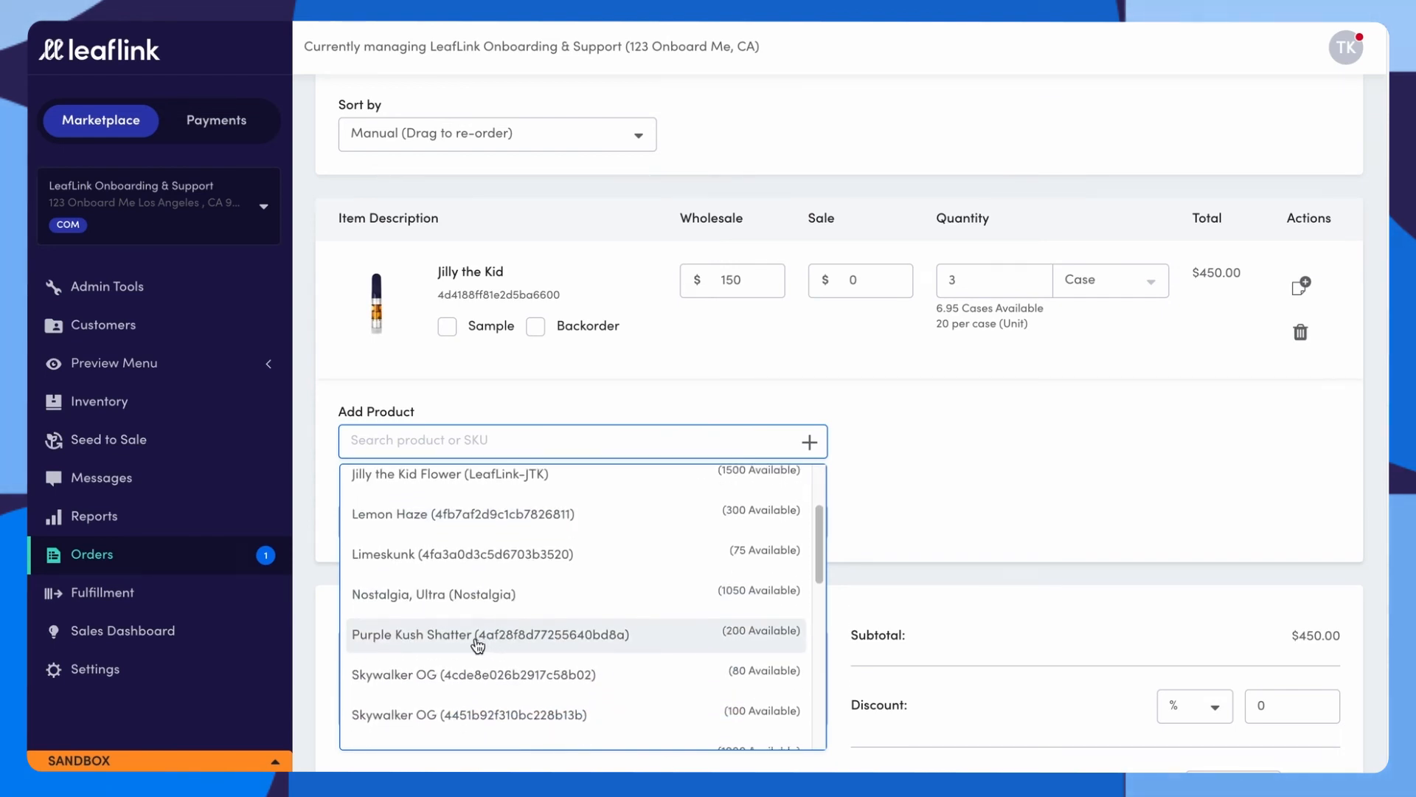
{"action": "left_click", "coordinate": [478, 636]}
{"action": "type", "text": "2"}
{"action": "left_click", "coordinate": [1180, 440]}
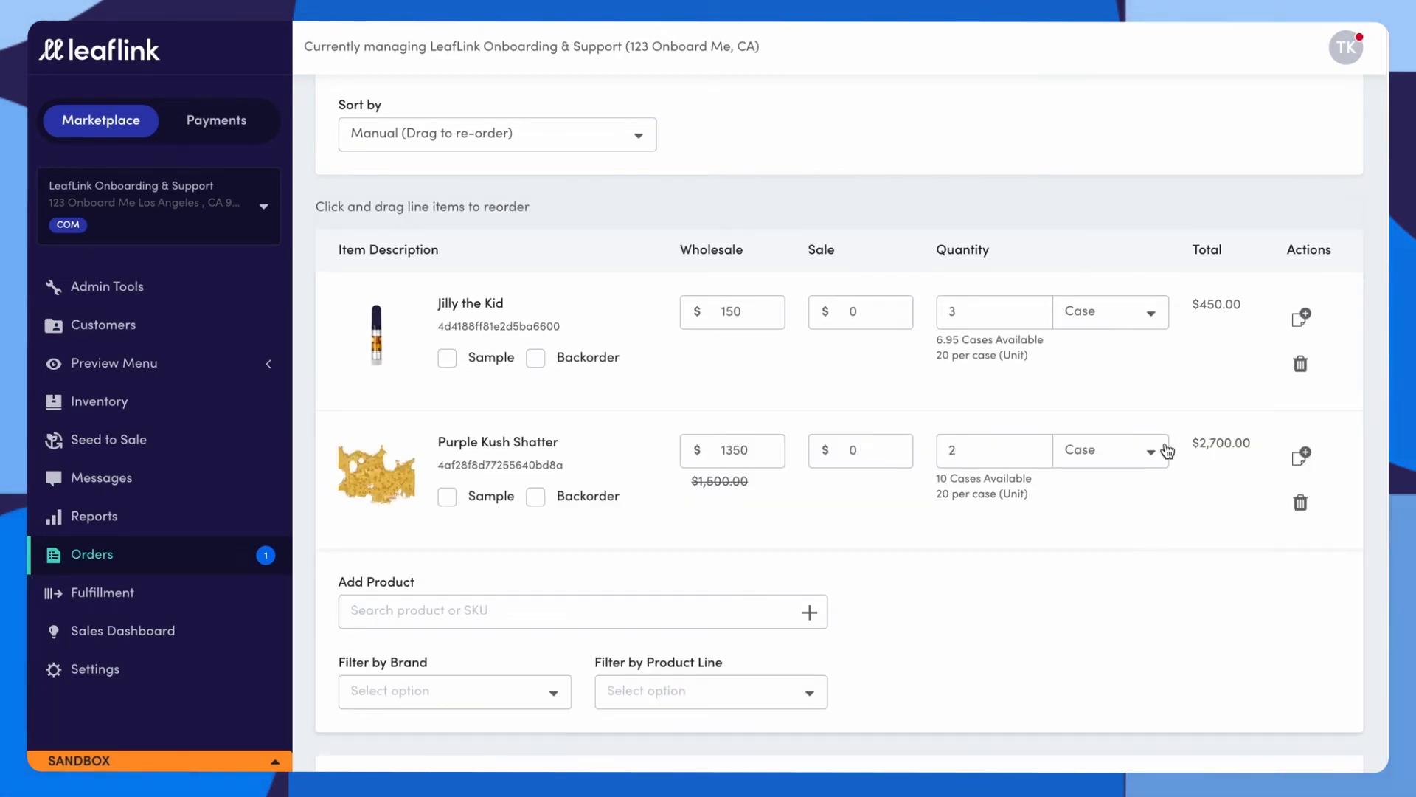
Add 2 cases of To The Moon Tablets to the order and check the line items.
{"action": "left_click", "coordinate": [727, 614]}
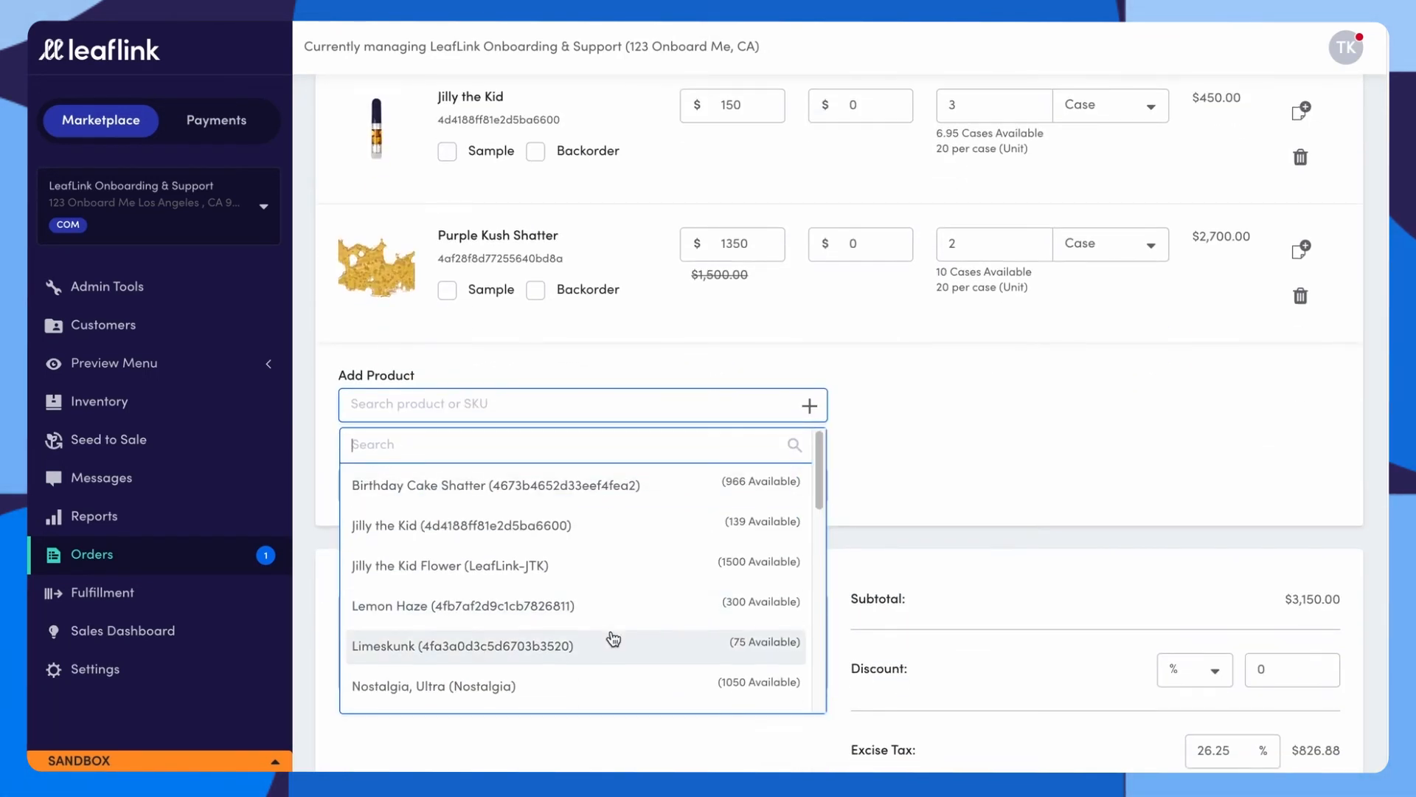
{"action": "scroll", "coordinate": [614, 639], "scroll_direction": "down", "scroll_amount": 7}
{"action": "scroll", "coordinate": [603, 625], "scroll_direction": "down", "scroll_amount": 2}
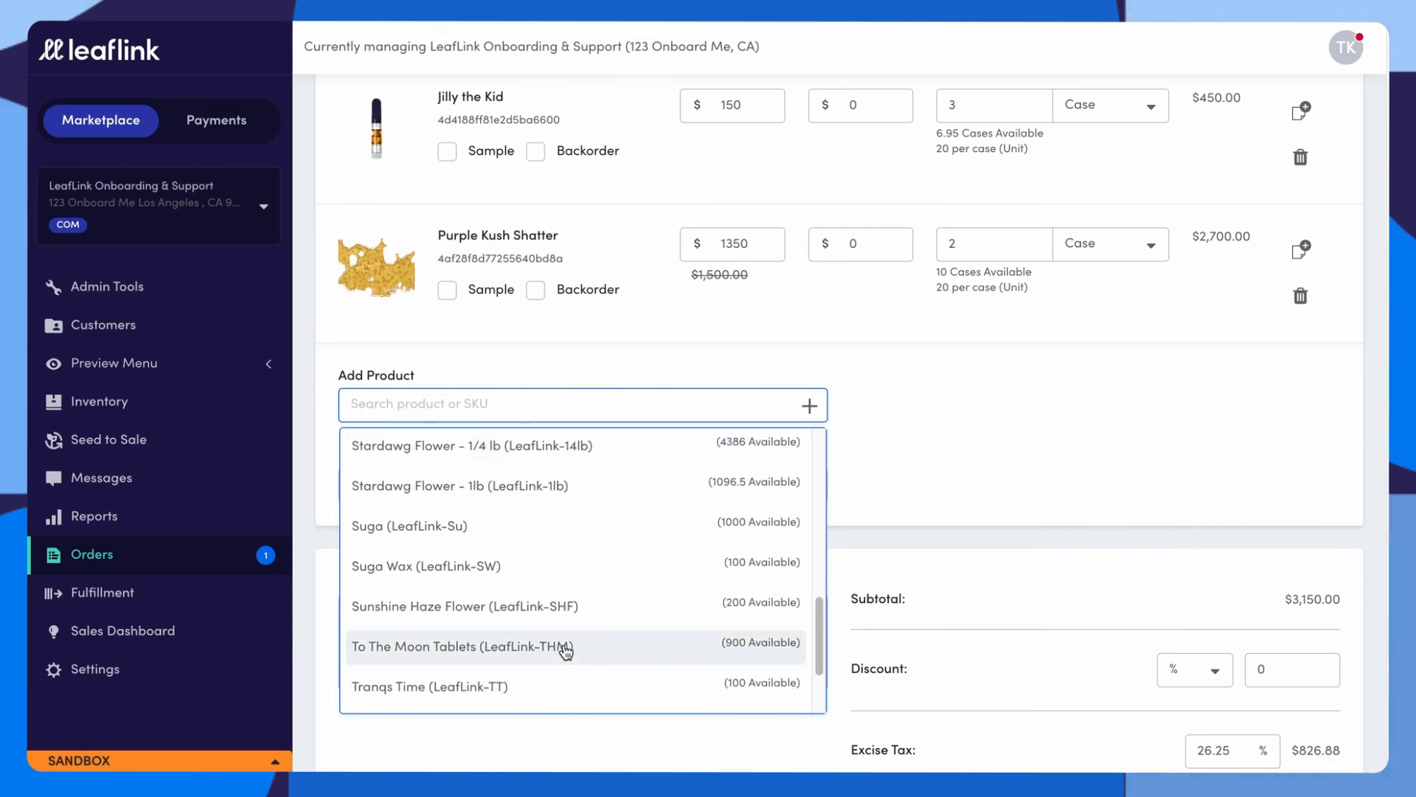
{"action": "left_click", "coordinate": [565, 648]}
{"action": "type", "text": "2"}
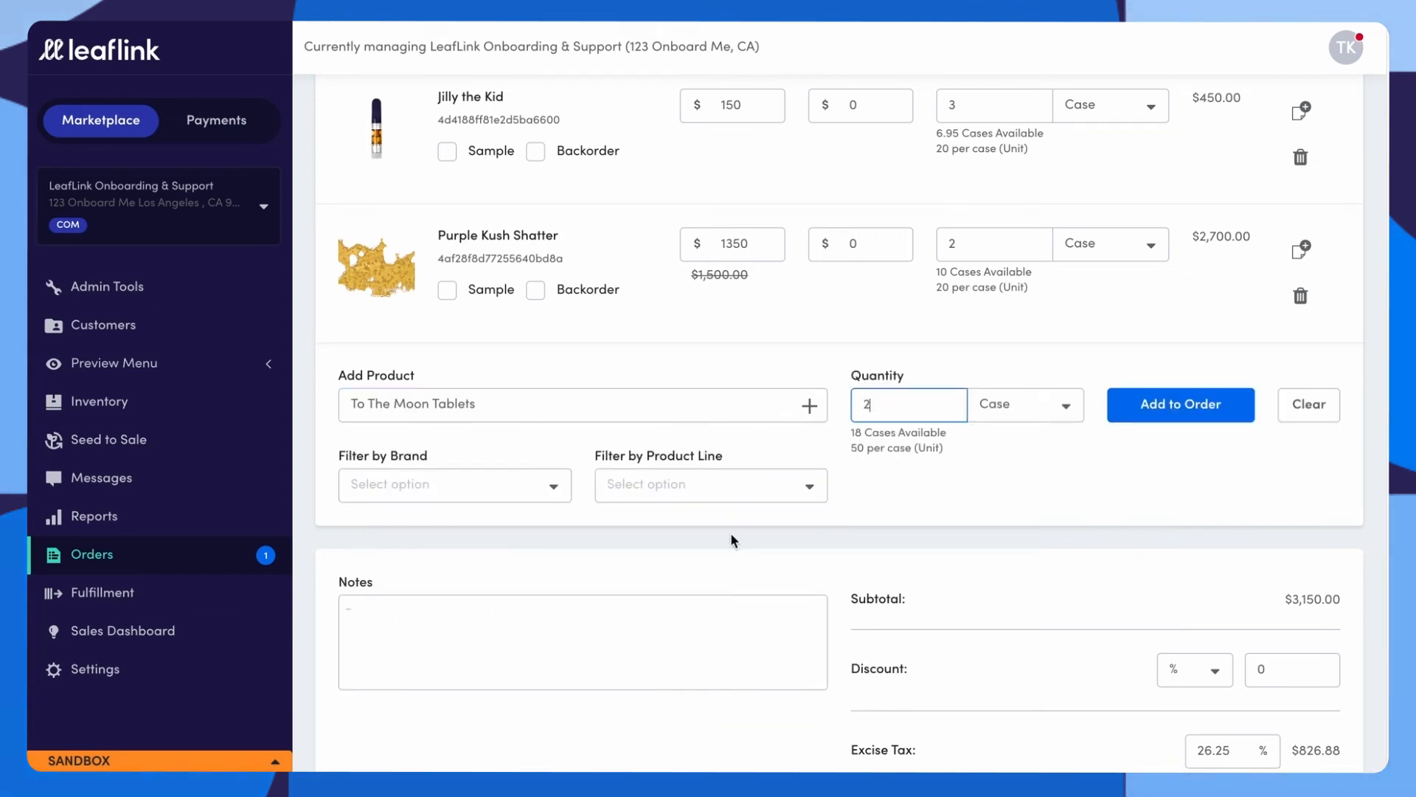
{"action": "left_click", "coordinate": [1153, 411]}
{"action": "scroll", "coordinate": [686, 77], "scroll_direction": "up", "scroll_amount": 2}
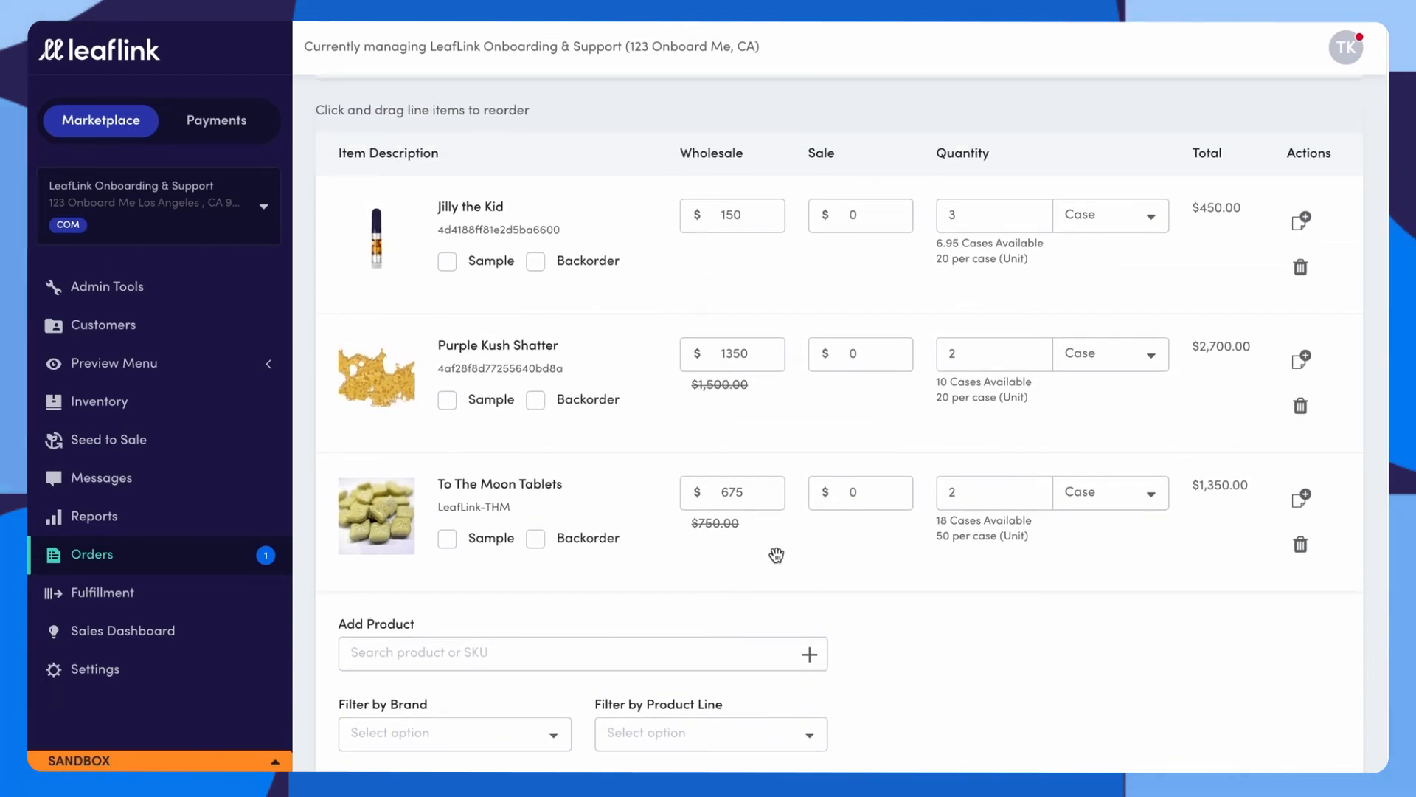
Apply the customer's $50.00 Return - Order Issue credit to the order.
{"action": "scroll", "coordinate": [900, 526], "scroll_direction": "down", "scroll_amount": 8}
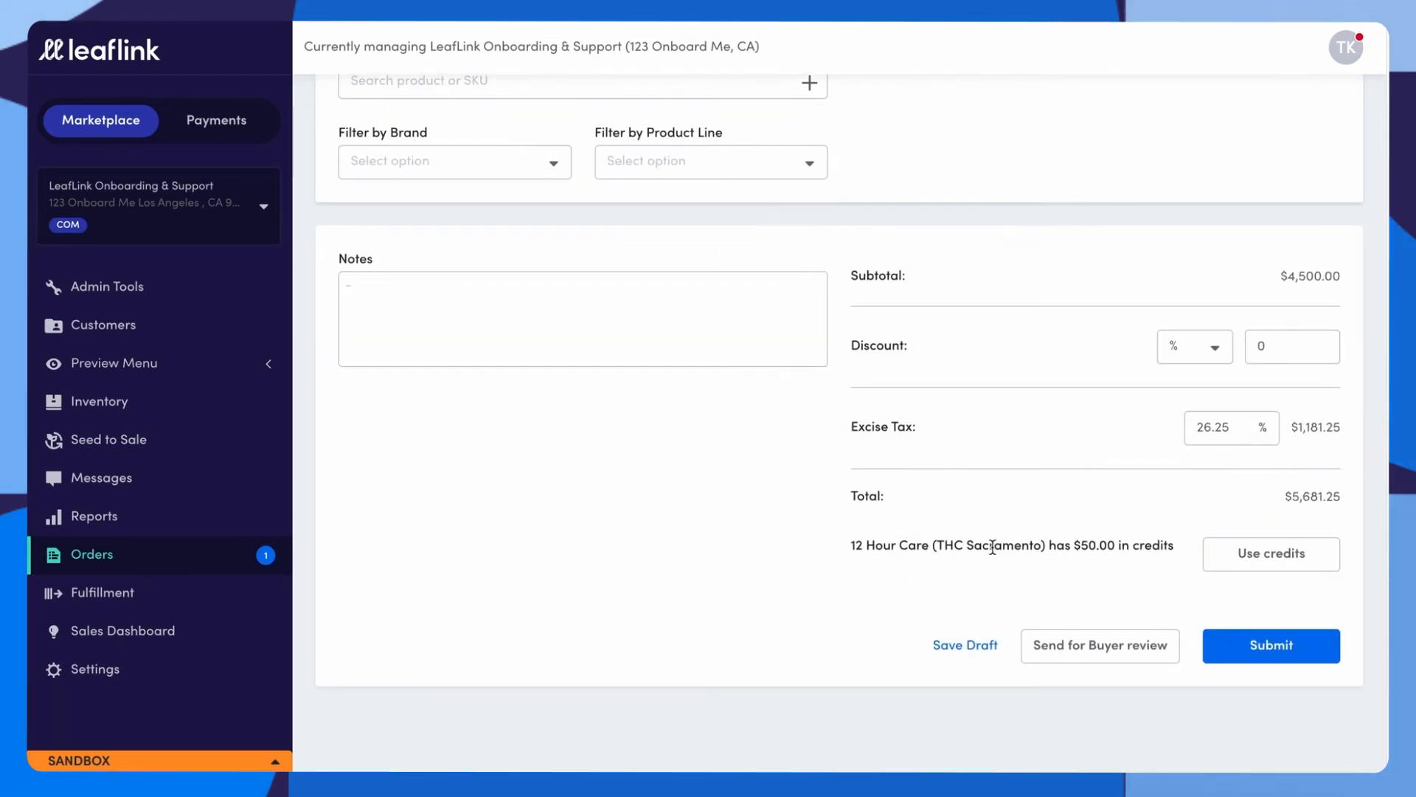
{"action": "left_click", "coordinate": [1271, 553]}
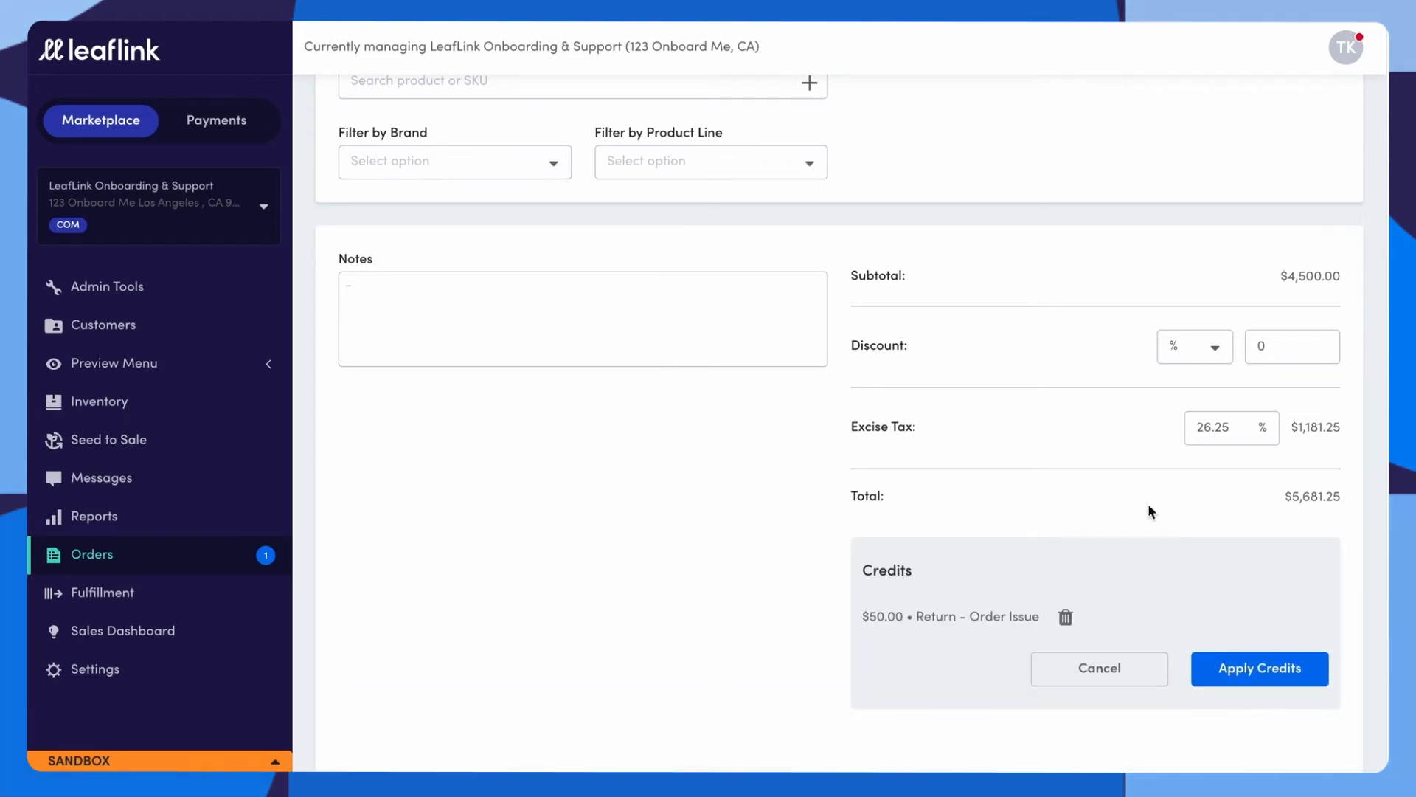
{"action": "scroll", "coordinate": [1148, 503], "scroll_direction": "down", "scroll_amount": 1}
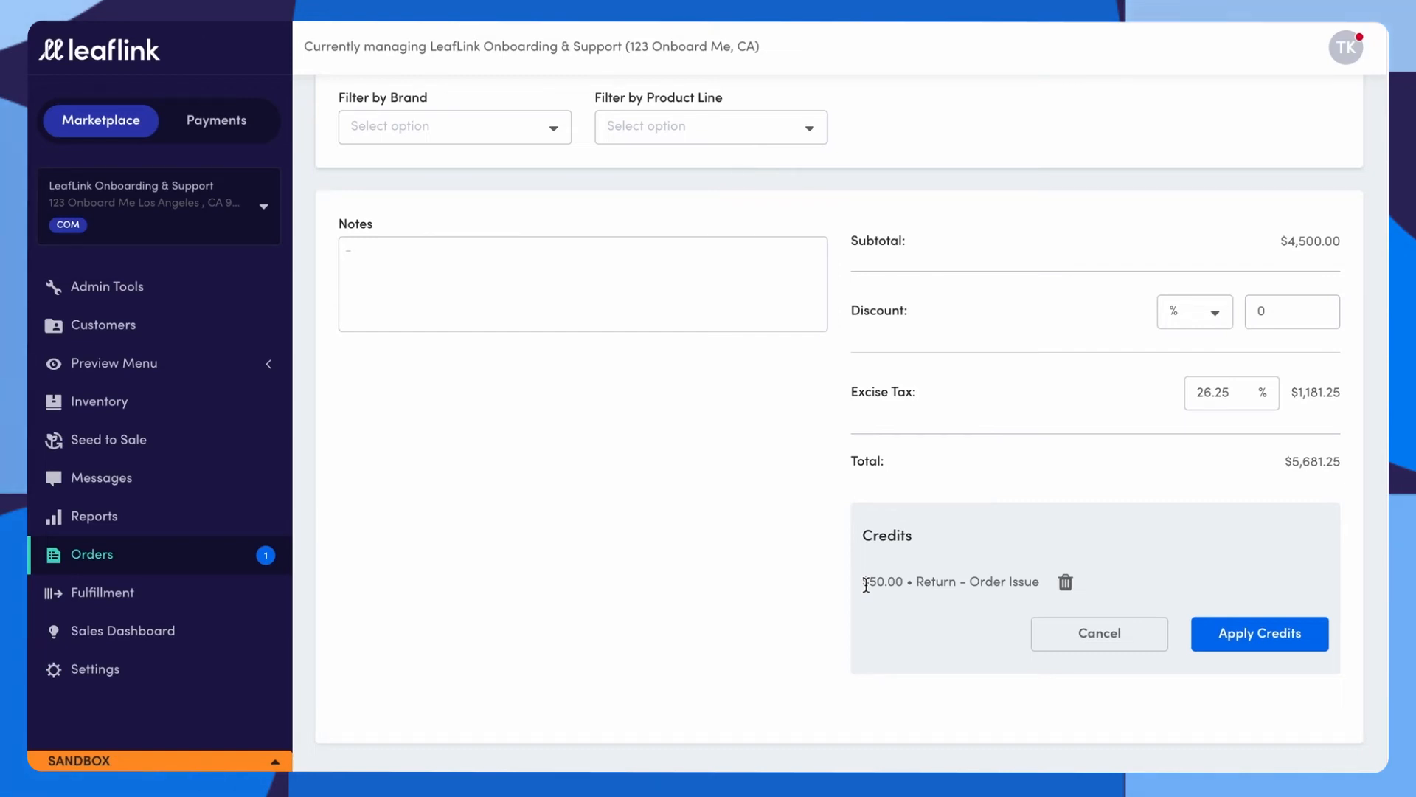
{"action": "left_click", "coordinate": [1230, 639]}
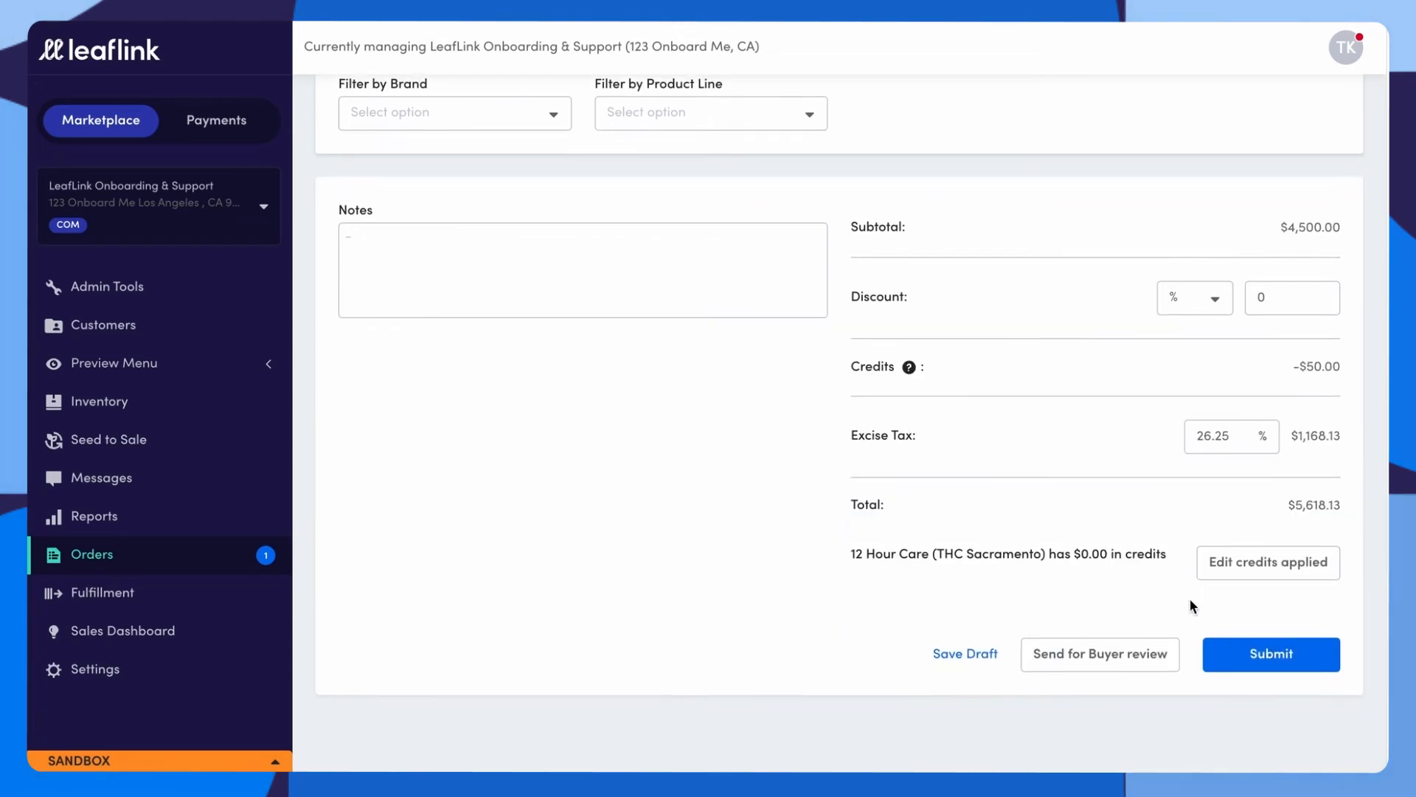
Submit the order and check the applied credit in its totals.
{"action": "left_click", "coordinate": [1272, 646]}
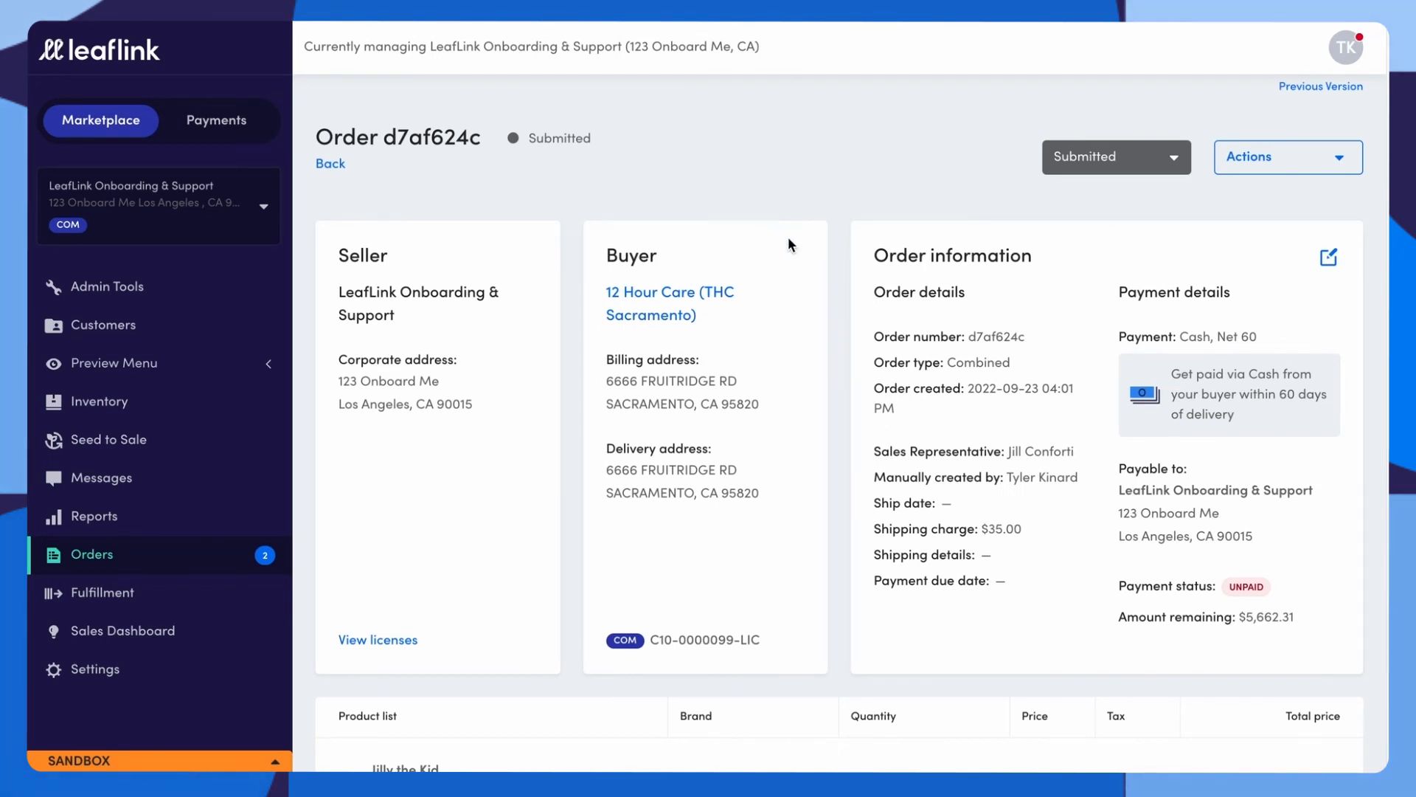
{"action": "scroll", "coordinate": [789, 242], "scroll_direction": "down", "scroll_amount": 1}
{"action": "scroll", "coordinate": [795, 222], "scroll_direction": "down", "scroll_amount": 10}
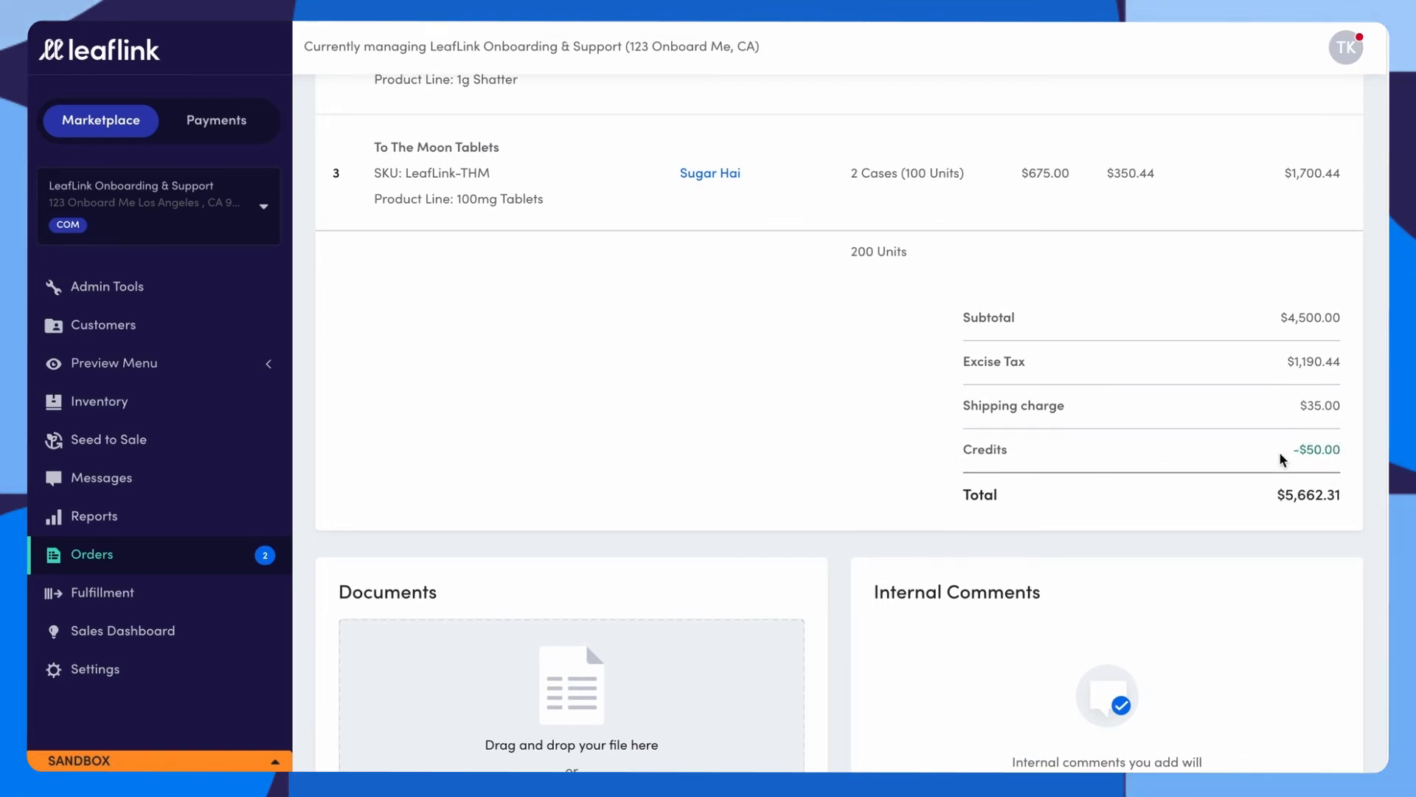
{"action": "scroll", "coordinate": [810, 462], "scroll_direction": "up", "scroll_amount": 10}
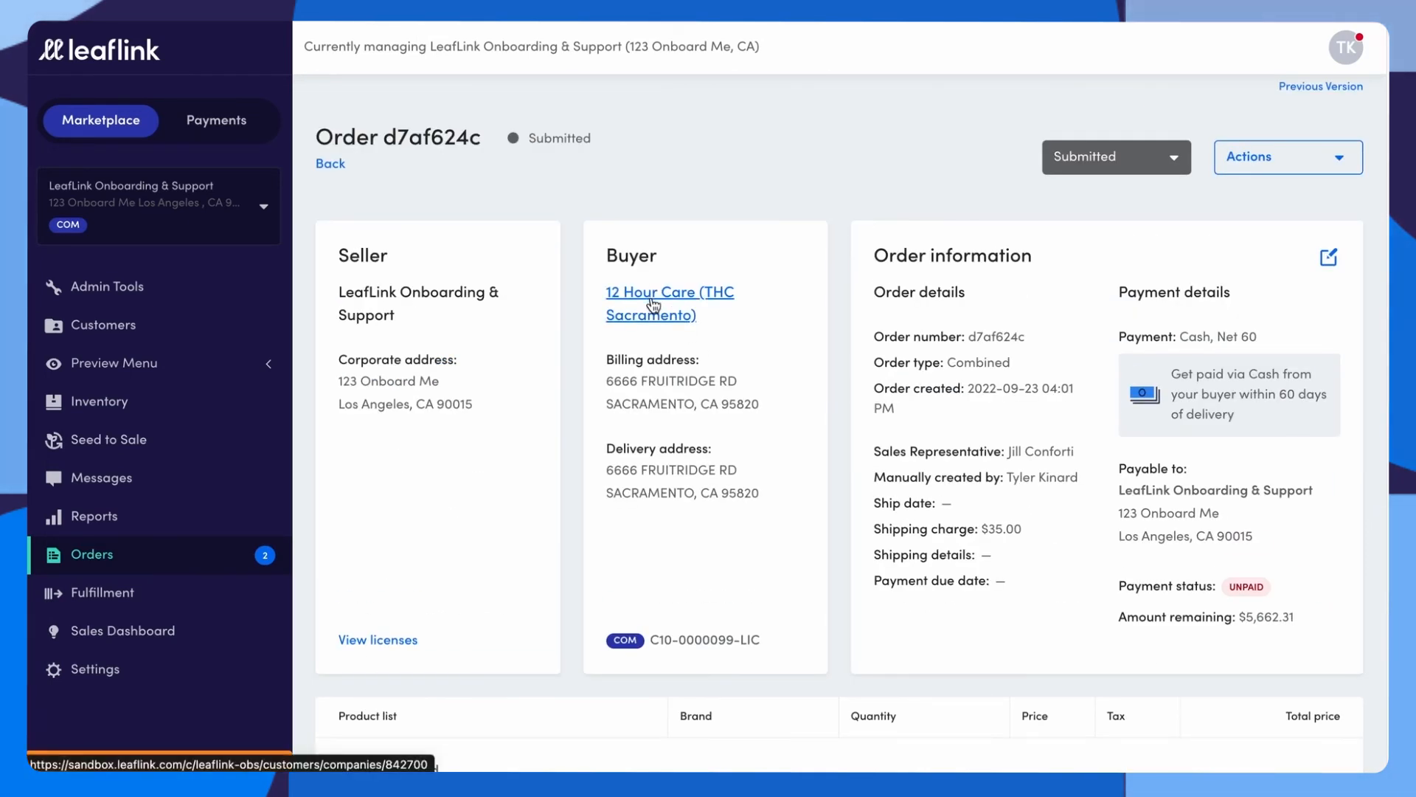
Open the buyer's customer overview from the order and check the status of its customer credits.
{"action": "left_click", "coordinate": [653, 305]}
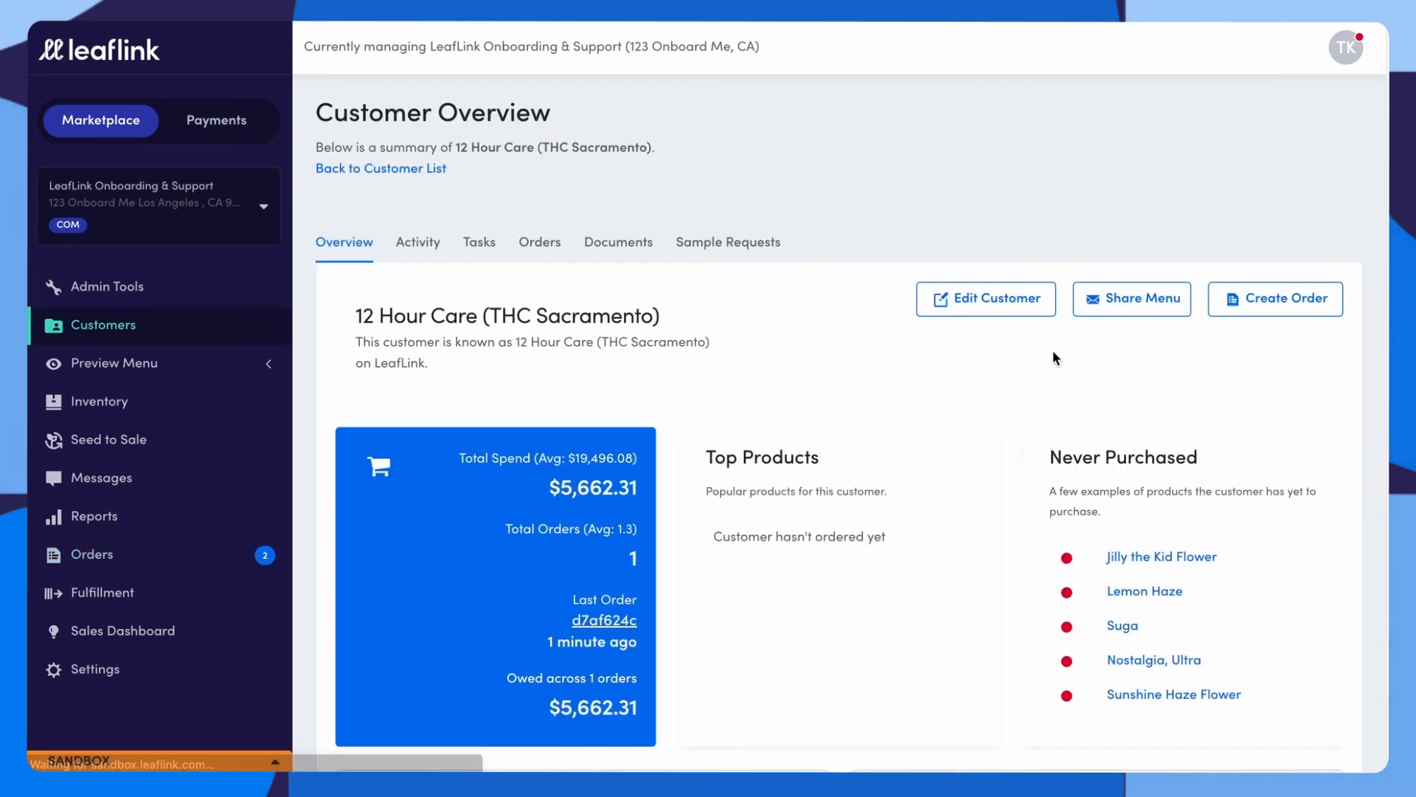
{"action": "scroll", "coordinate": [1052, 350], "scroll_direction": "down", "scroll_amount": 1}
{"action": "scroll", "coordinate": [1052, 352], "scroll_direction": "down", "scroll_amount": 8}
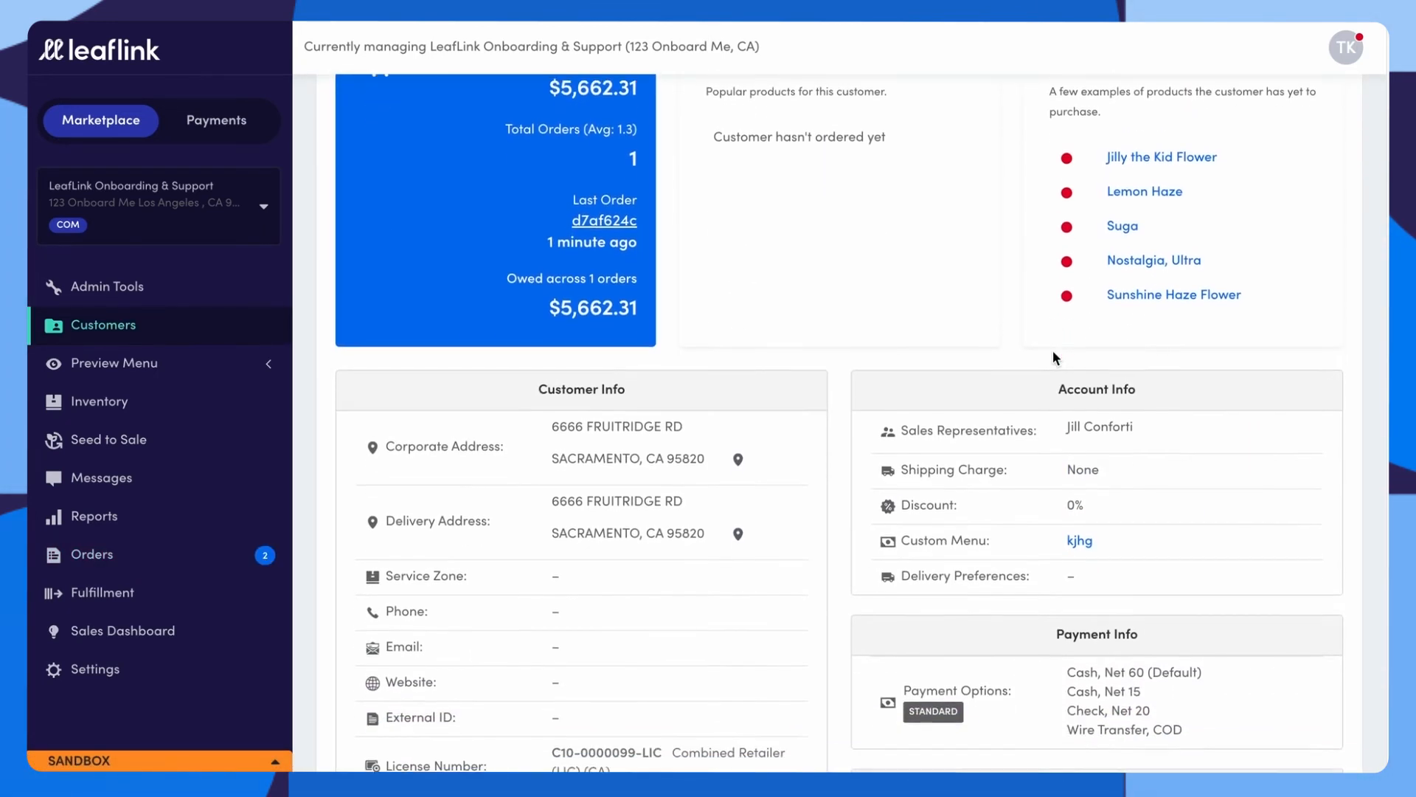
{"action": "scroll", "coordinate": [1051, 351], "scroll_direction": "down", "scroll_amount": 2}
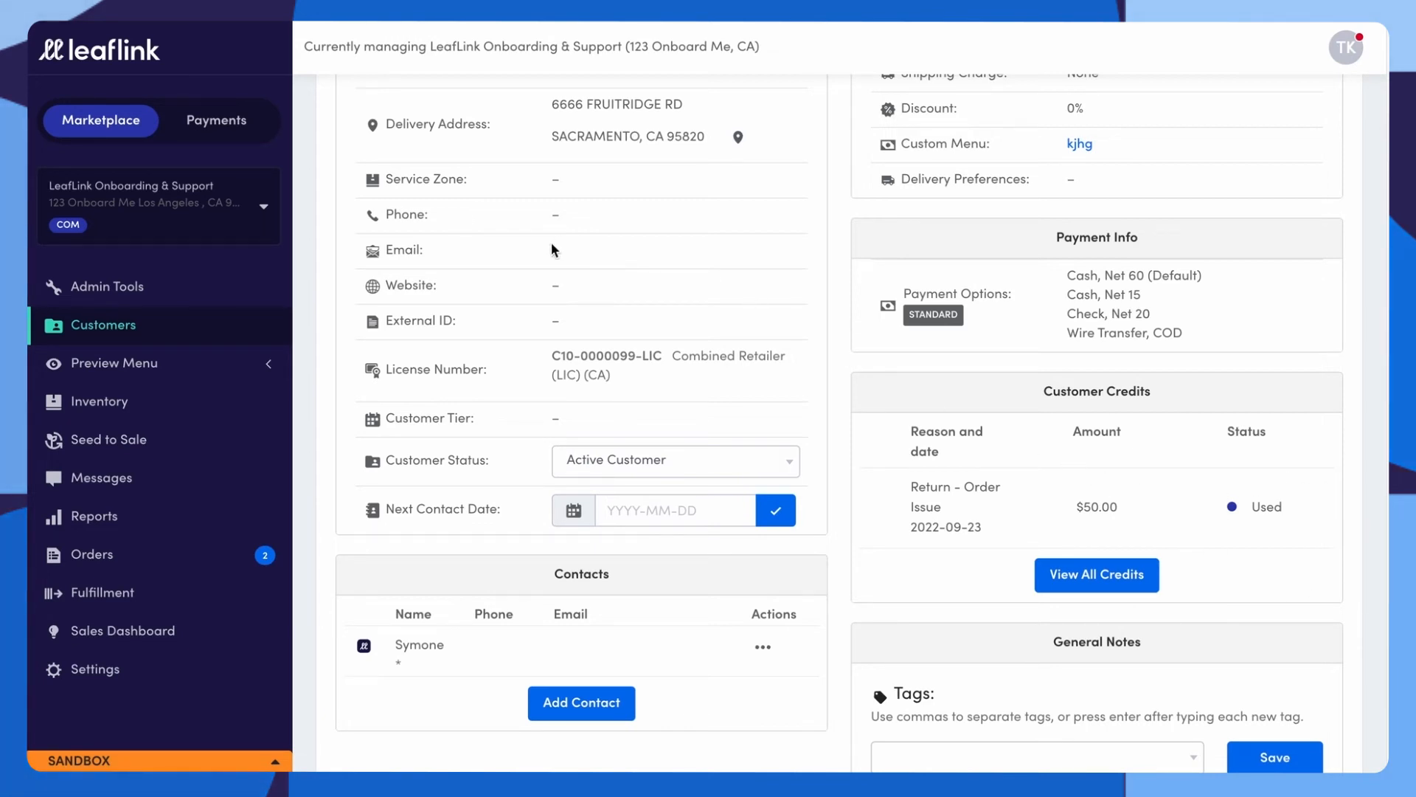
{"action": "scroll", "coordinate": [548, 245], "scroll_direction": "up", "scroll_amount": 1}
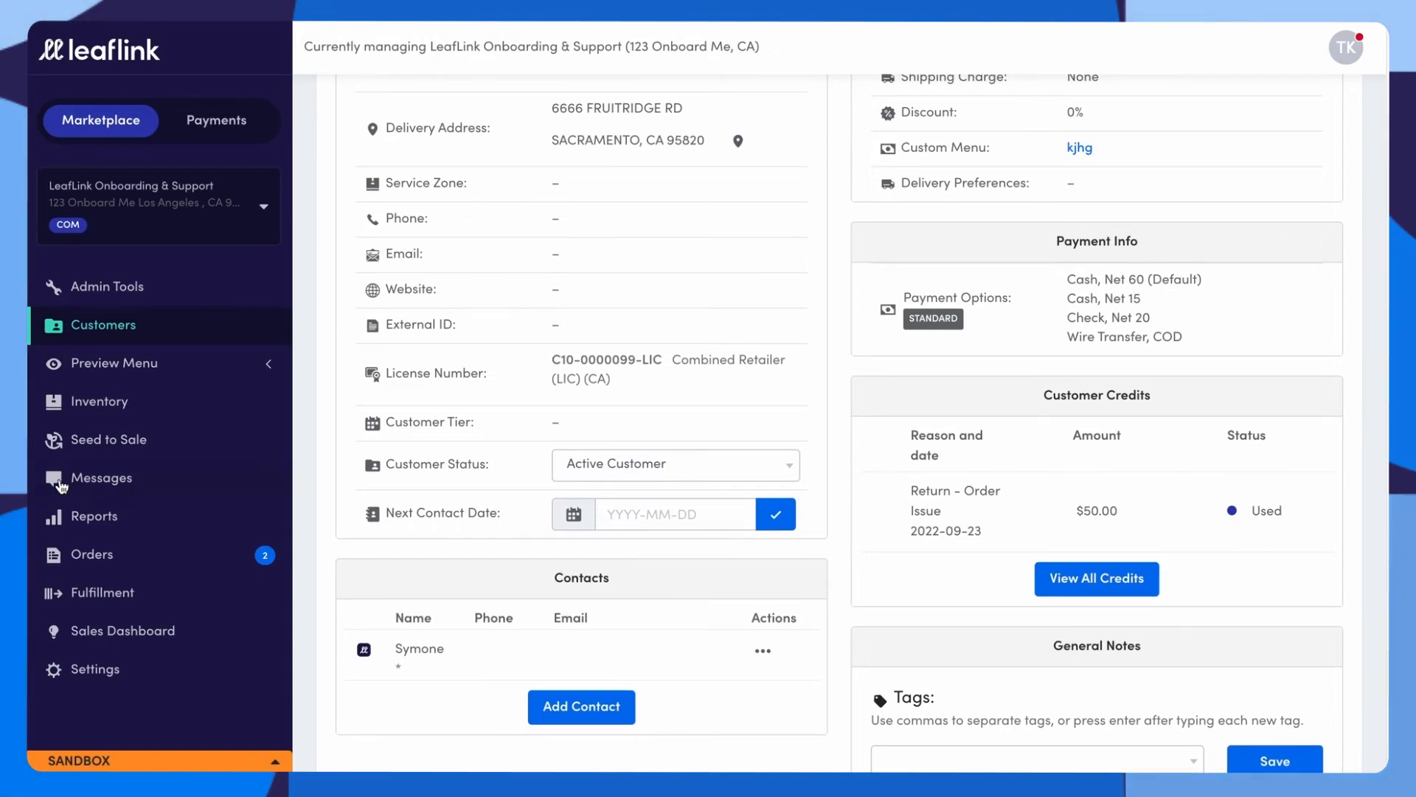
Start a return for the completed 101 M Street Dispensary Inc order with ship date 2022-09-26.
{"action": "left_click", "coordinate": [147, 561]}
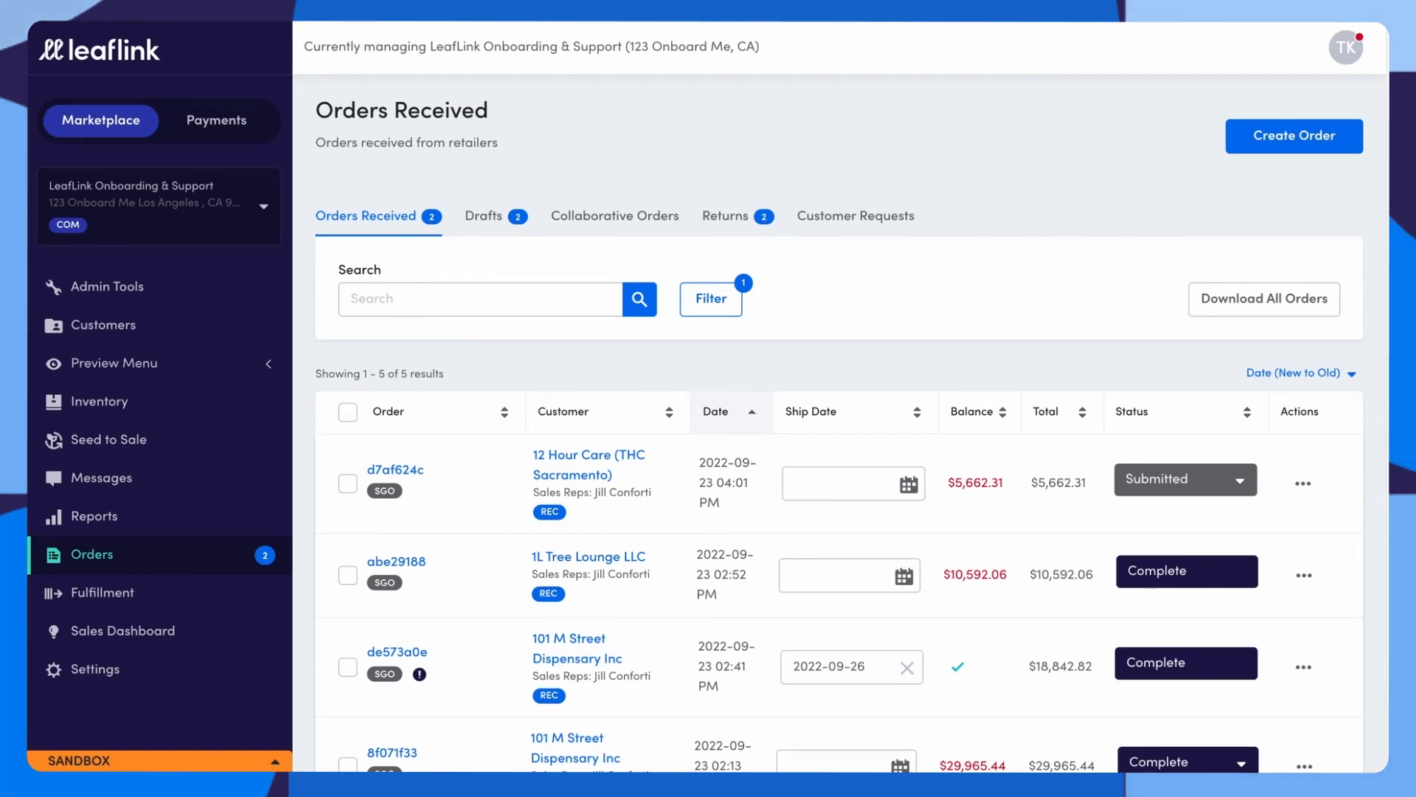
{"action": "scroll", "coordinate": [799, 630], "scroll_direction": "down", "scroll_amount": 1}
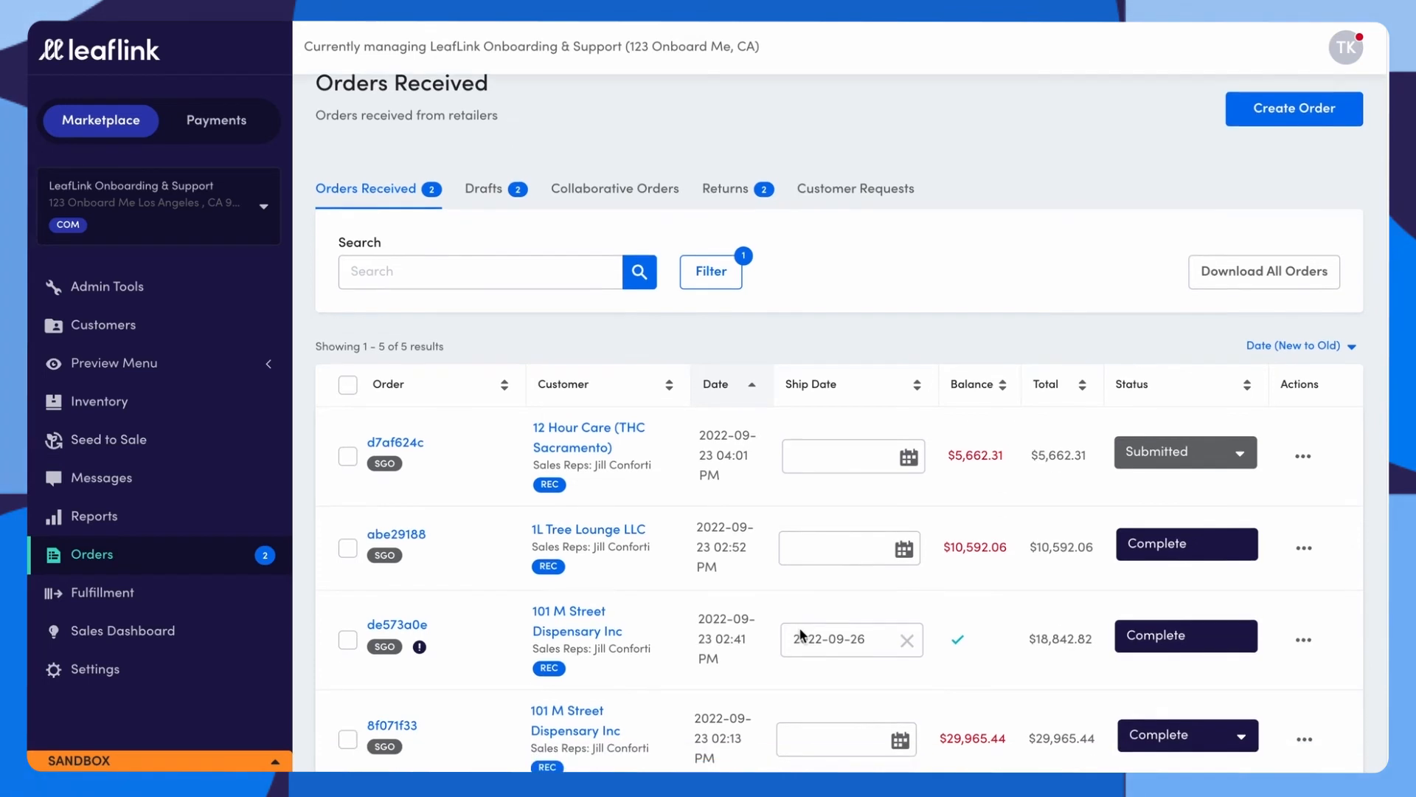
{"action": "left_click", "coordinate": [1311, 643]}
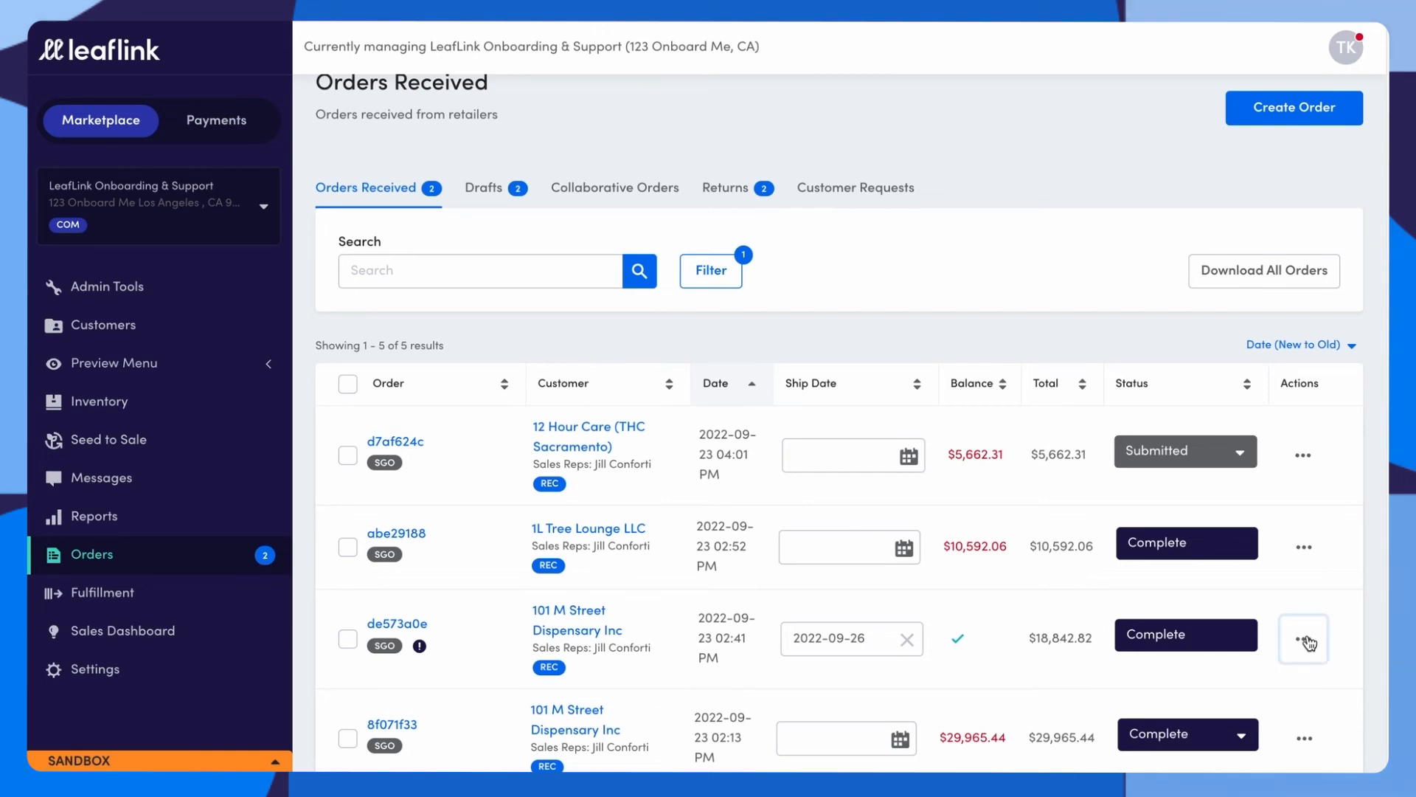
{"action": "scroll", "coordinate": [1225, 638], "scroll_direction": "down", "scroll_amount": 3}
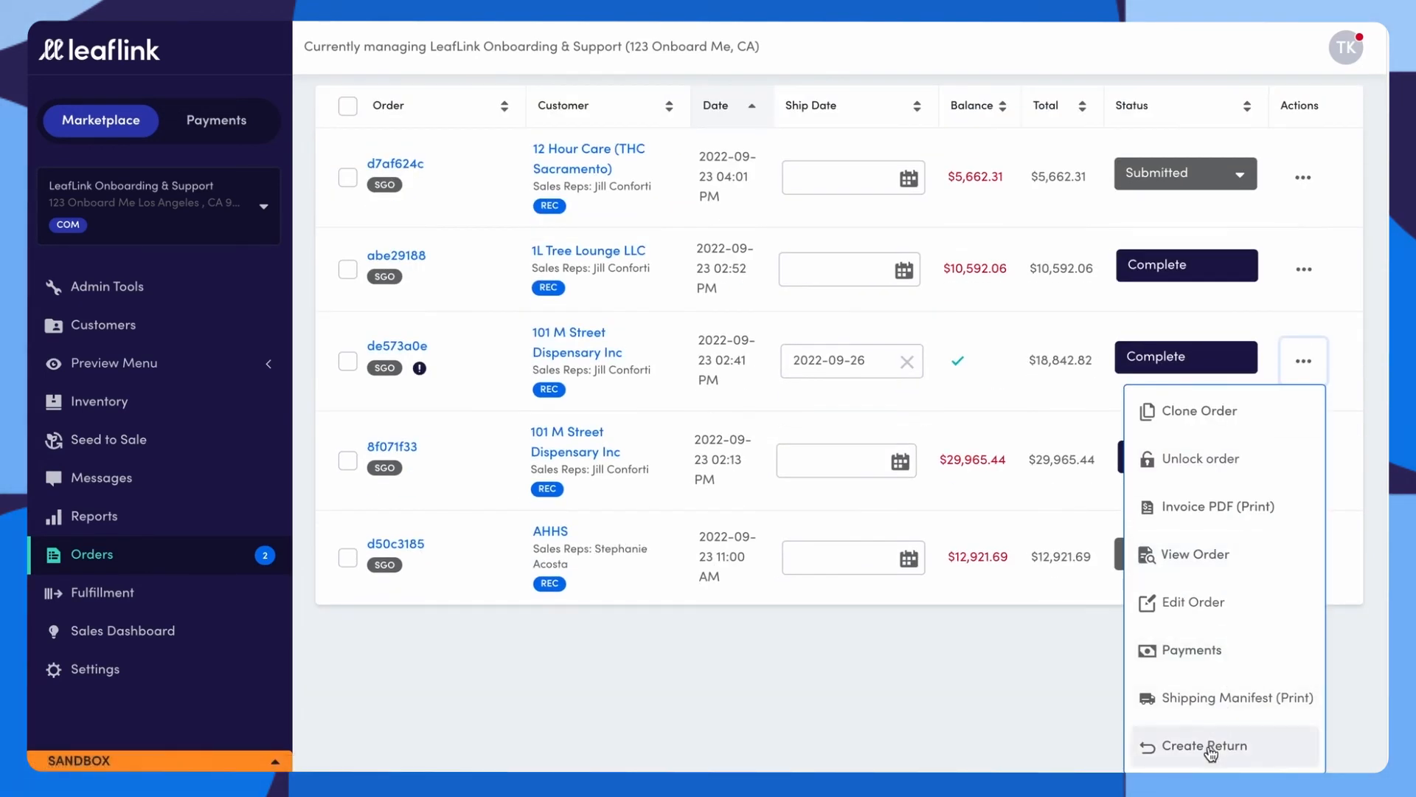
{"action": "left_click", "coordinate": [1205, 746]}
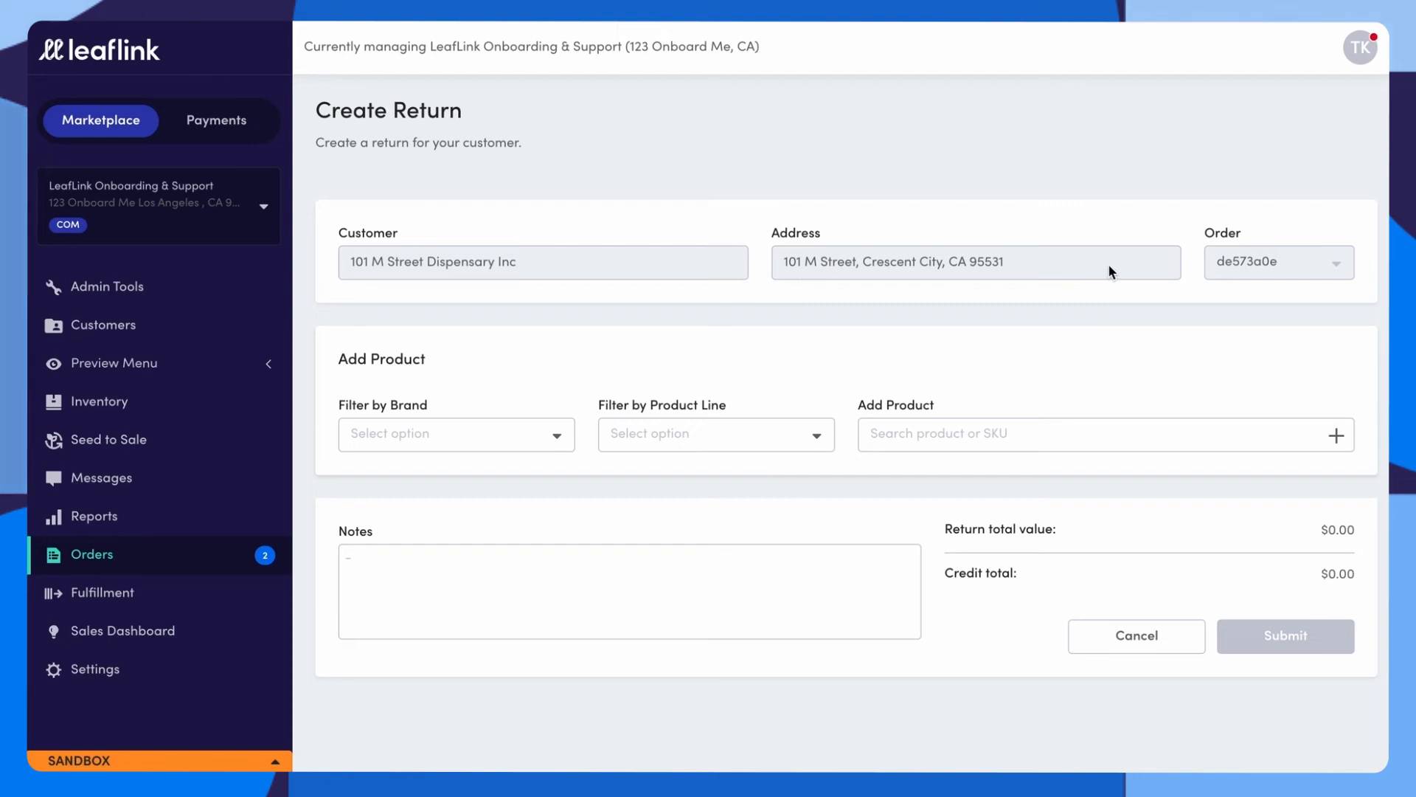
Add Jilly the Kid to the return with quantity 5 and the reason Order Issue.
{"action": "left_click", "coordinate": [984, 437]}
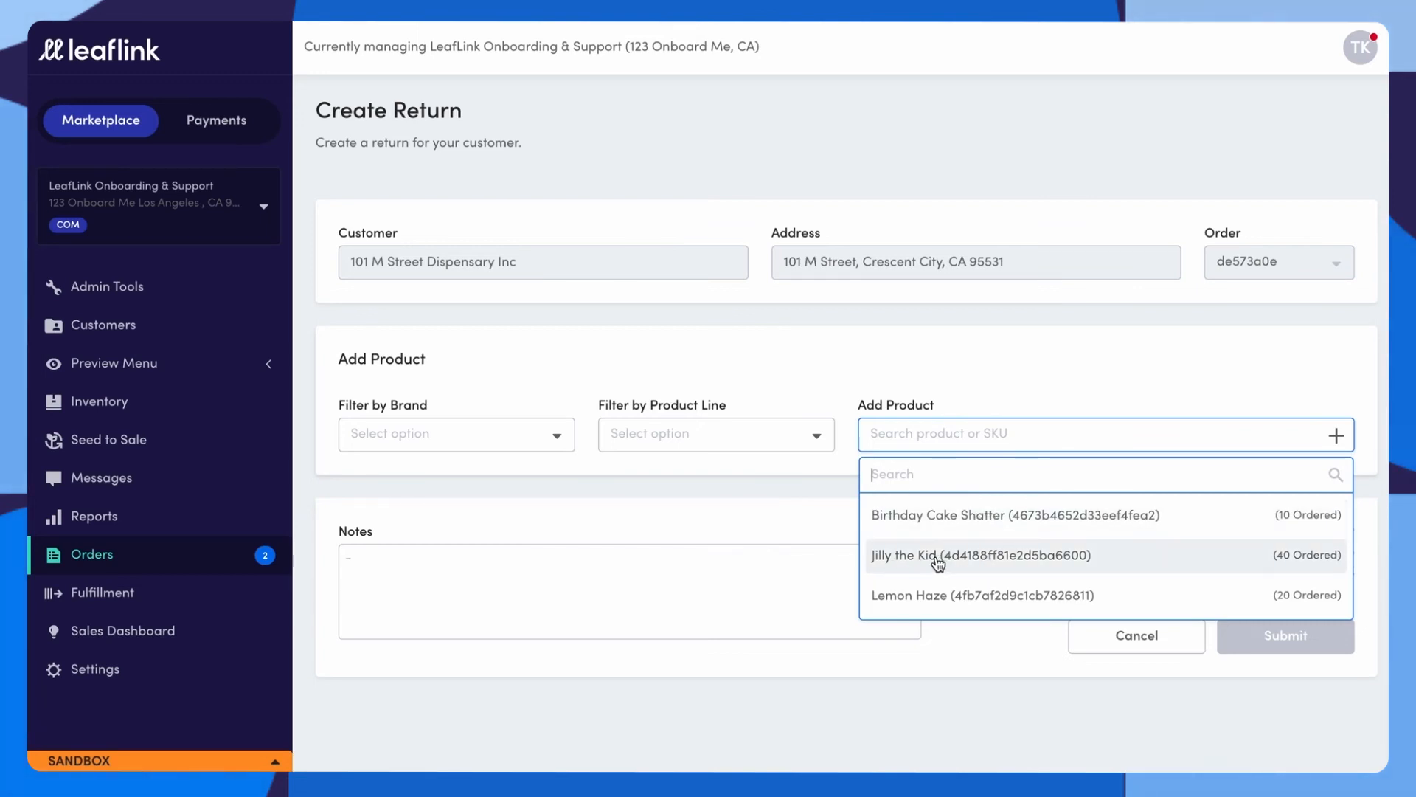
{"action": "left_click", "coordinate": [912, 562]}
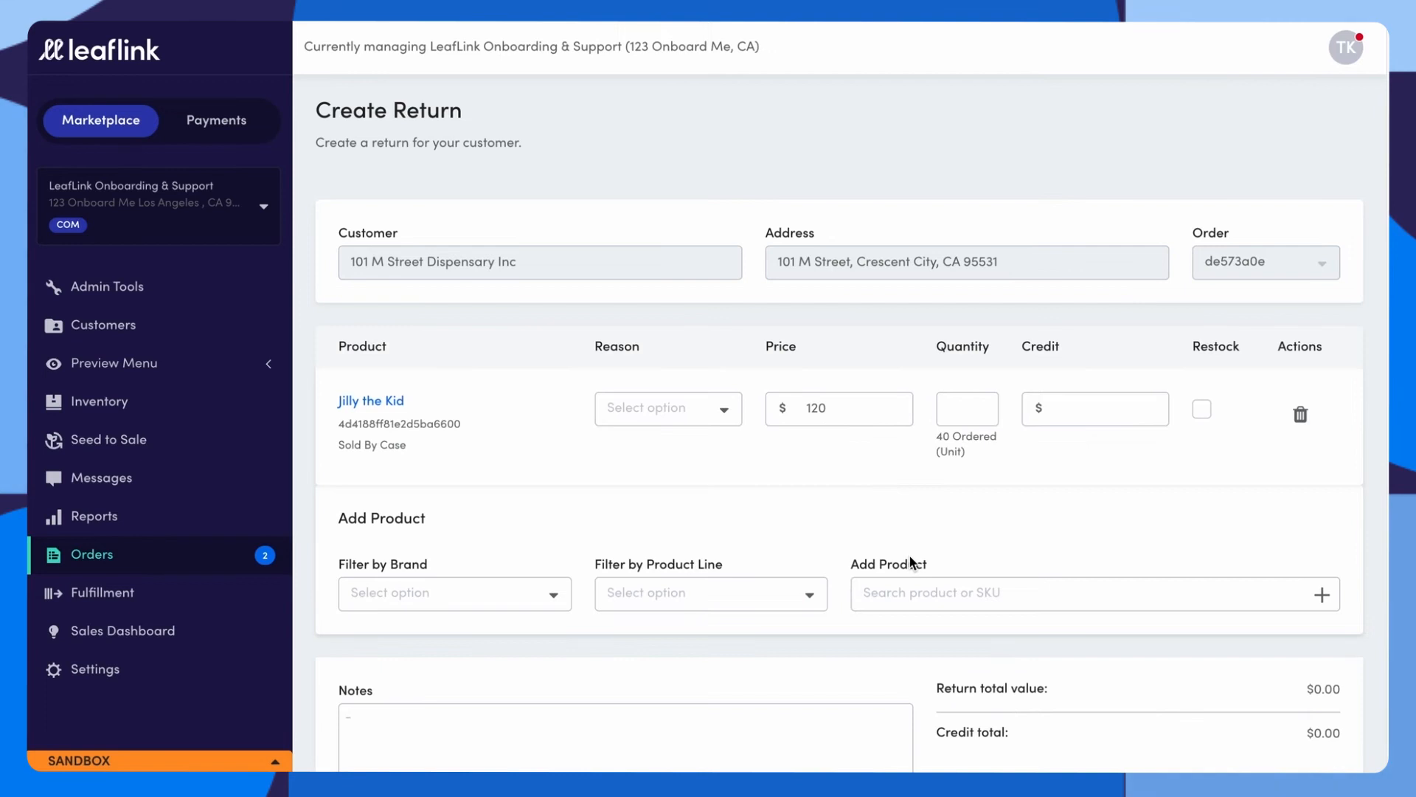
{"action": "left_click", "coordinate": [962, 408]}
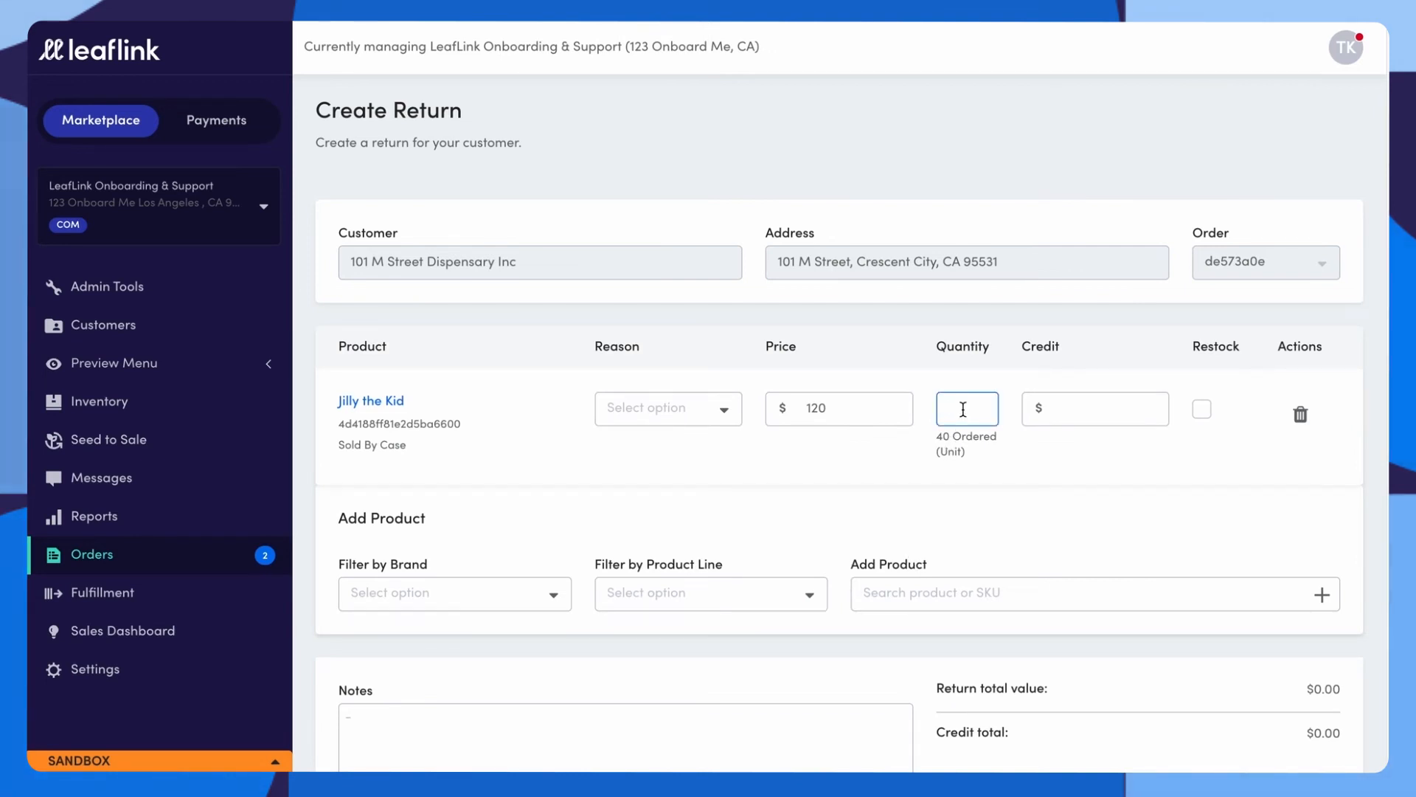
{"action": "type", "text": "5"}
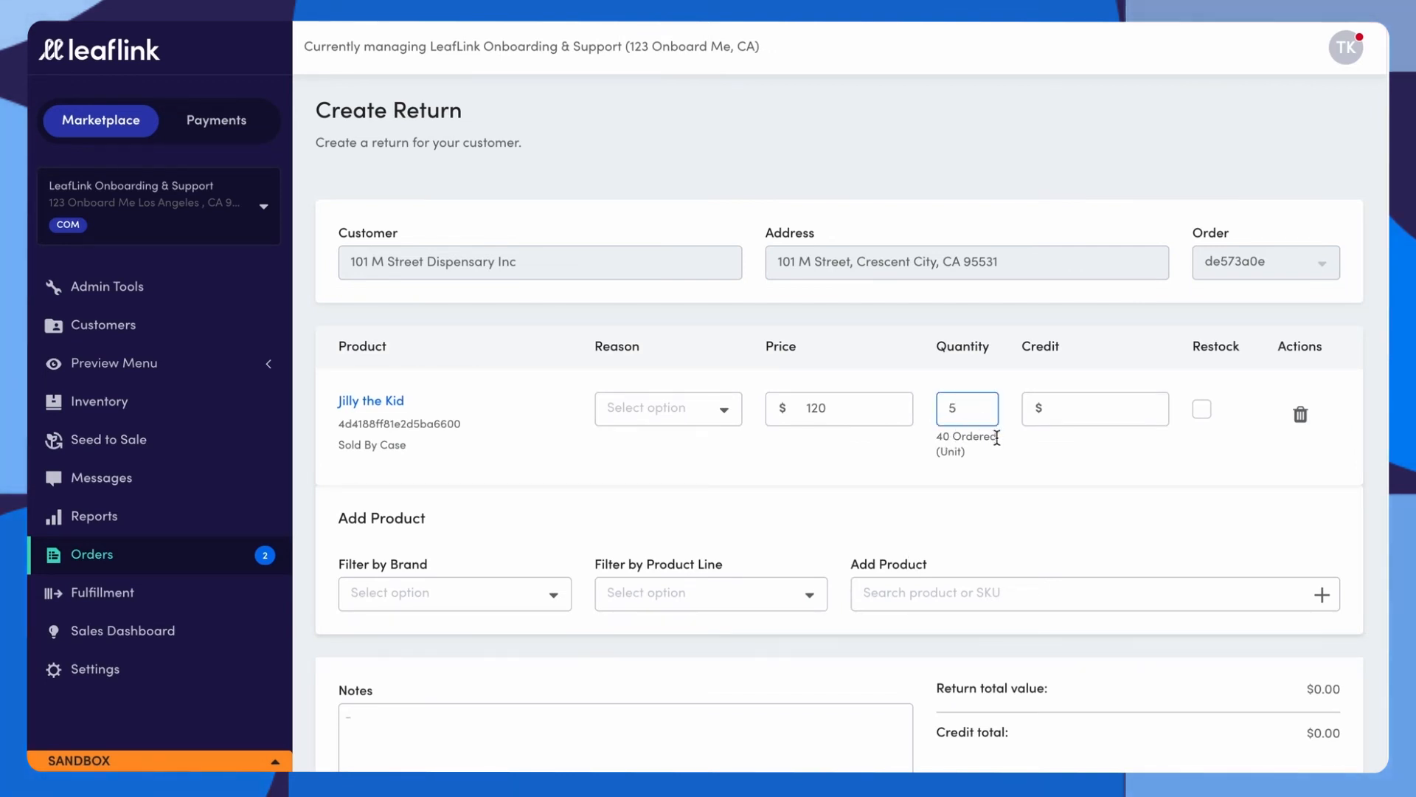
{"action": "left_click", "coordinate": [843, 457]}
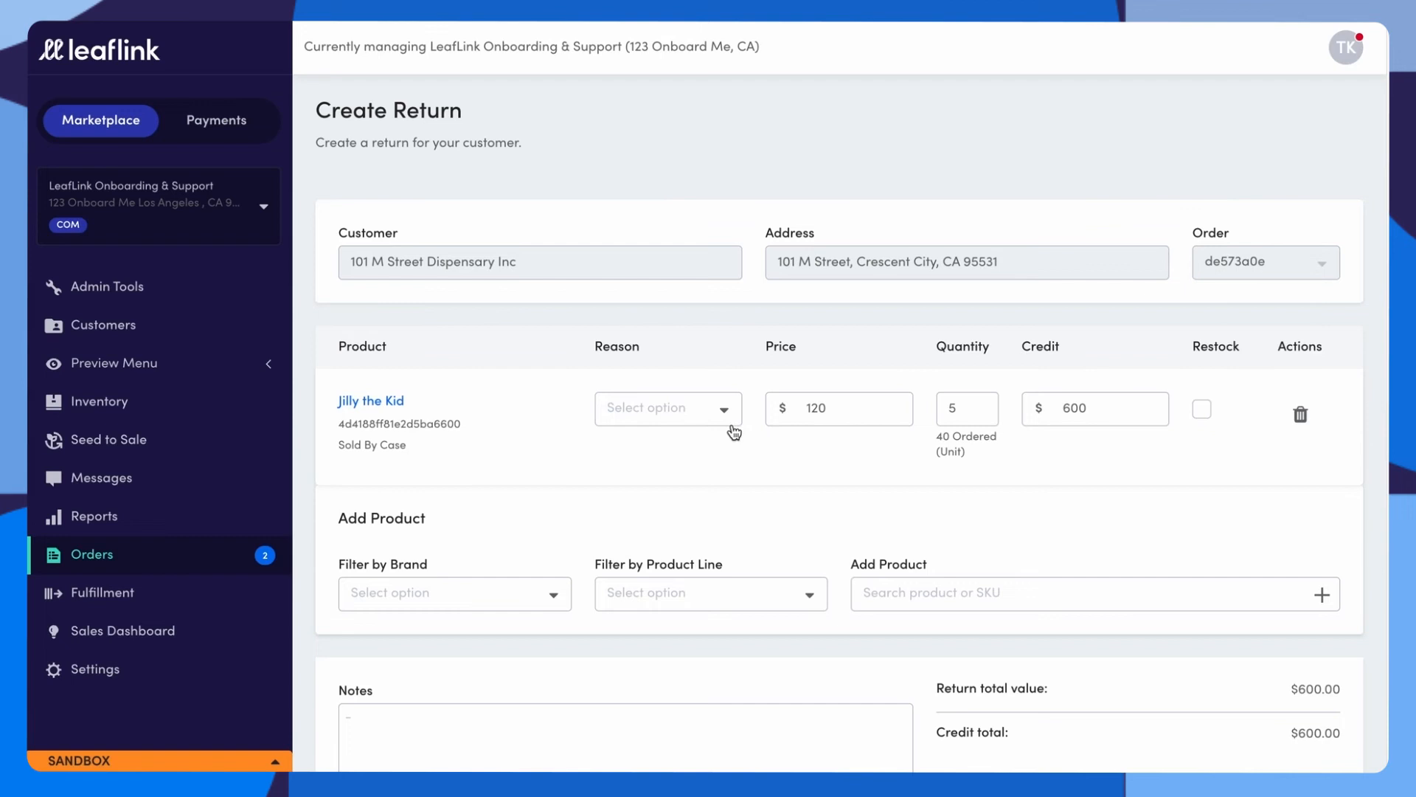
{"action": "left_click", "coordinate": [701, 409]}
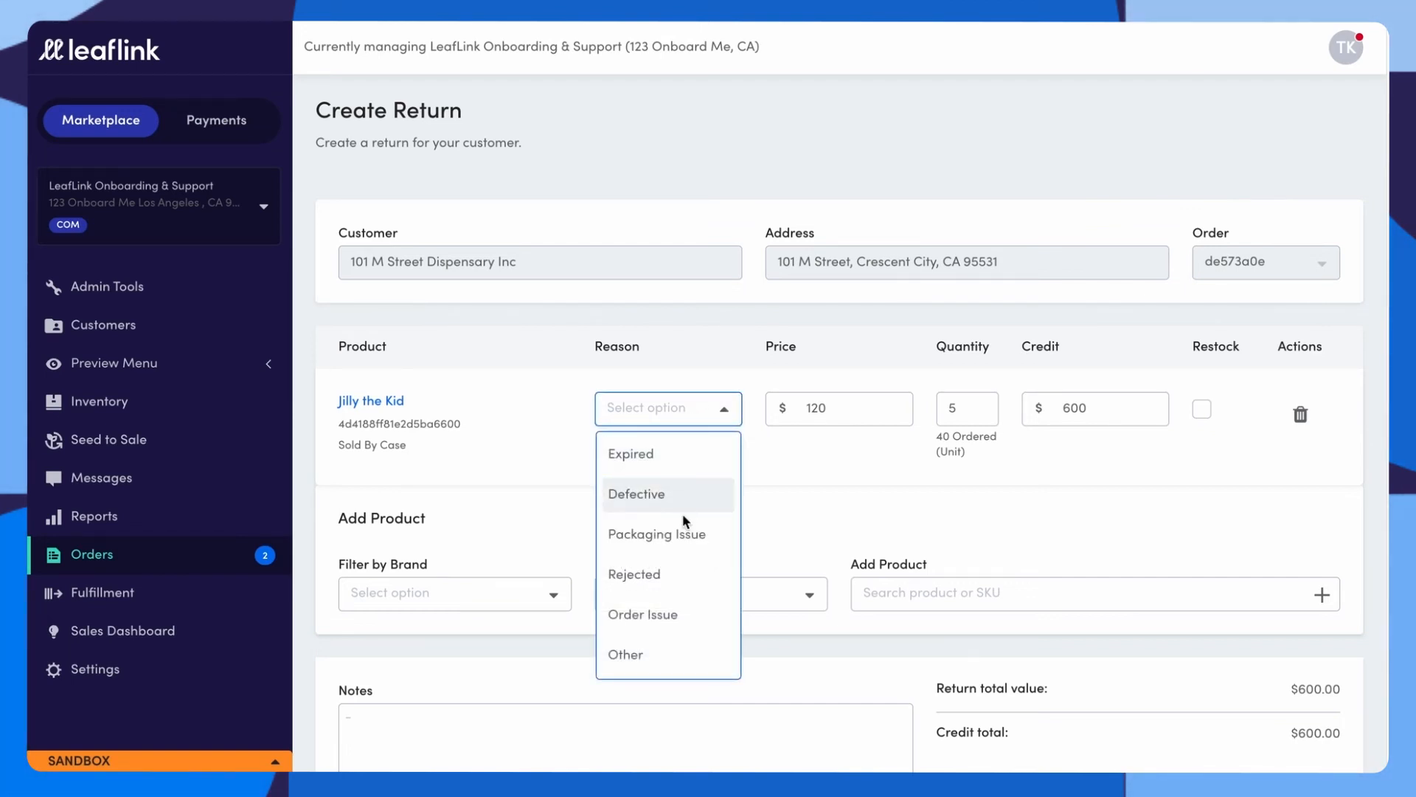
{"action": "left_click", "coordinate": [671, 620]}
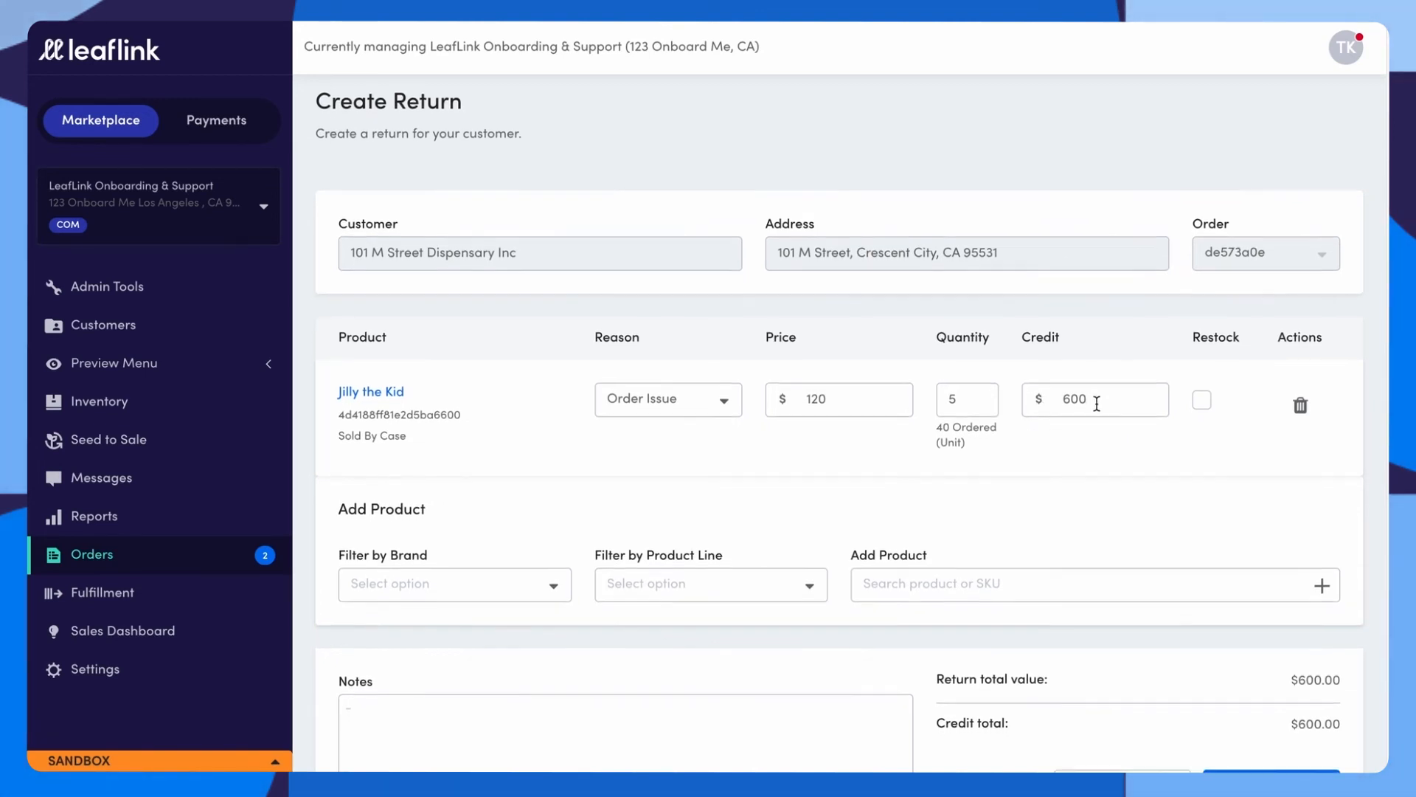
Try a $0 credit for the returned Jilly the Kid item and restore the credit to $600.
{"action": "scroll", "coordinate": [1097, 403], "scroll_direction": "down", "scroll_amount": 1}
{"action": "scroll", "coordinate": [1097, 406], "scroll_direction": "up", "scroll_amount": 1}
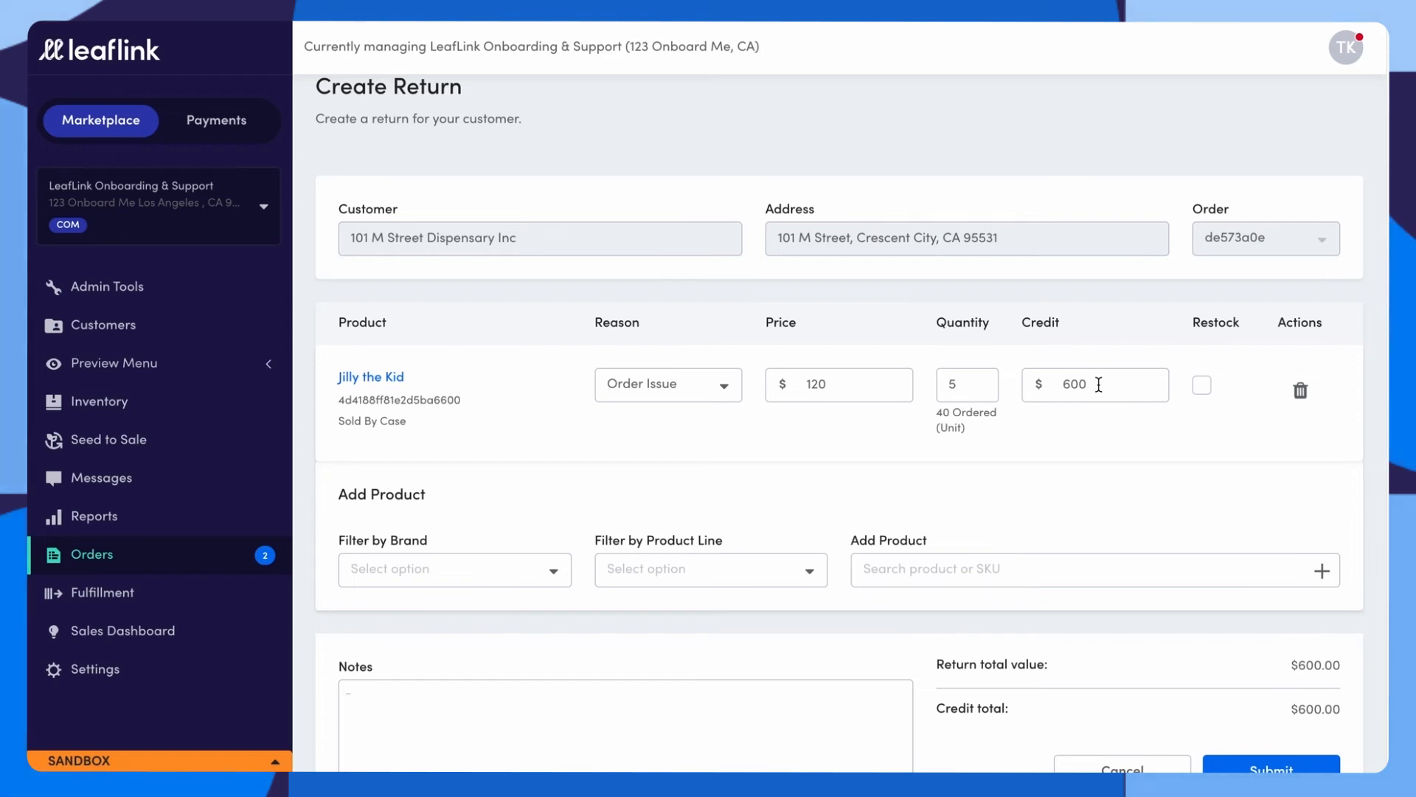
{"action": "left_click", "coordinate": [1098, 384]}
{"action": "key", "text": "BackSpace"}
{"action": "key", "text": "BackSpace"}
{"action": "key", "text": "BackSpace"}
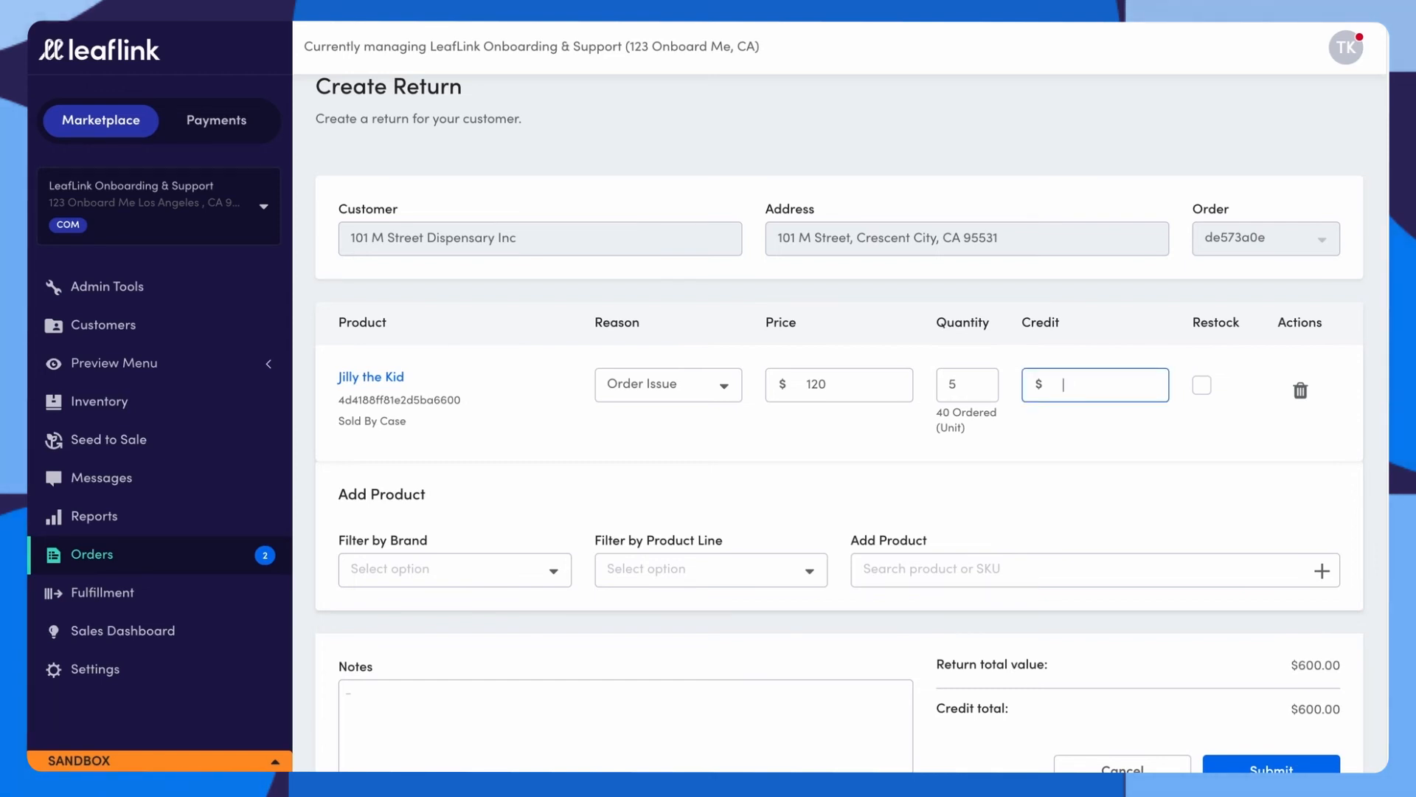
{"action": "type", "text": "0"}
{"action": "left_click", "coordinate": [1060, 463]}
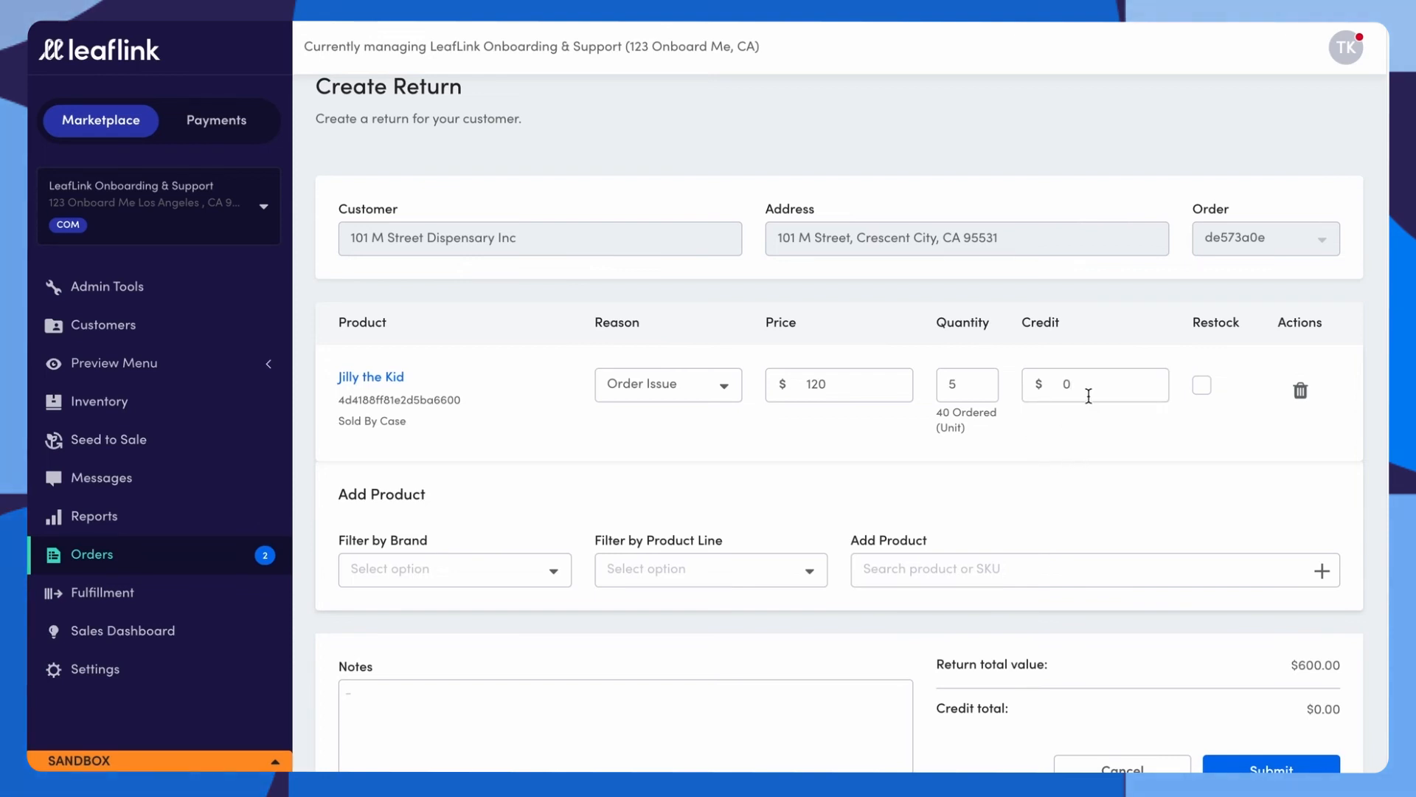
{"action": "left_click", "coordinate": [1066, 384]}
{"action": "key", "text": "BackSpace"}
{"action": "type", "text": "600"}
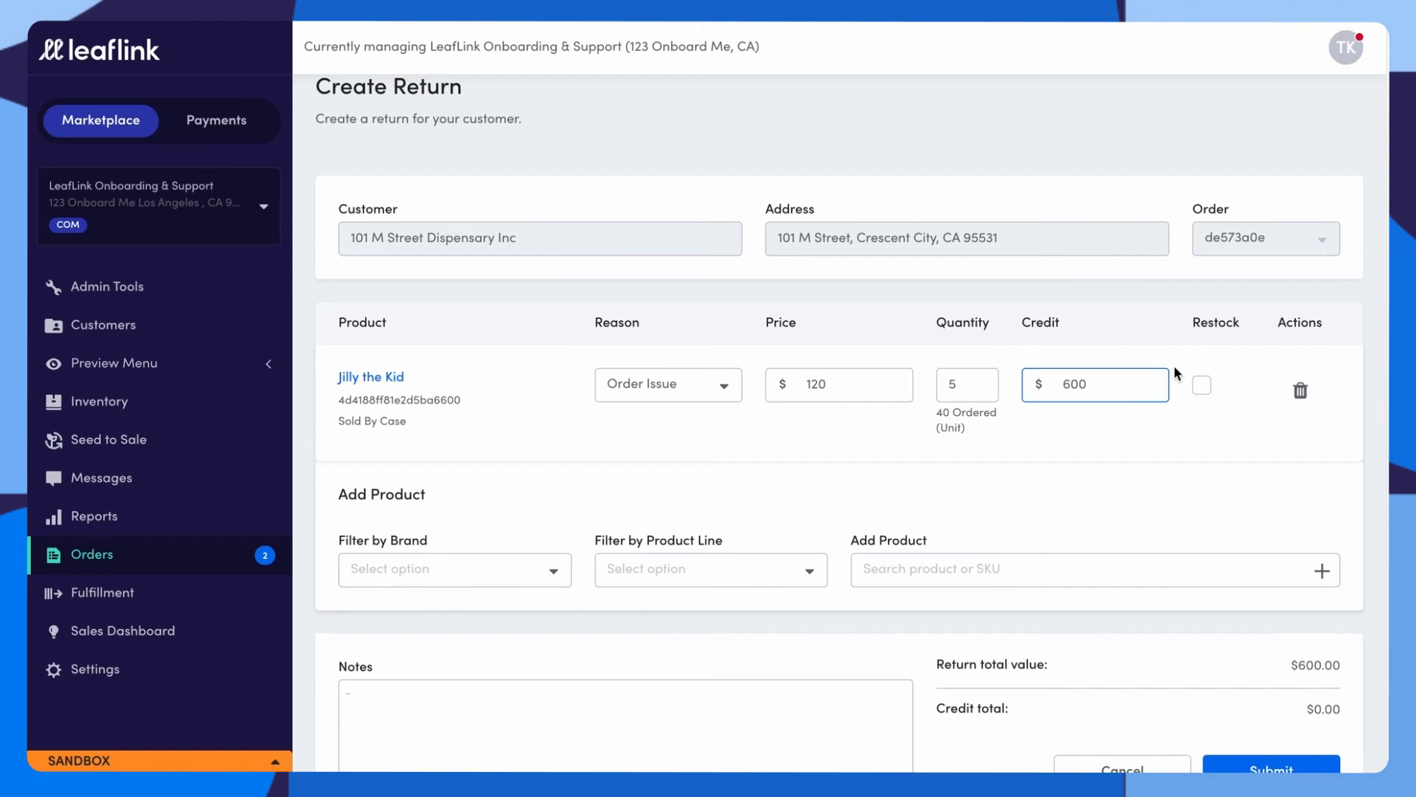
{"action": "left_click", "coordinate": [1177, 371]}
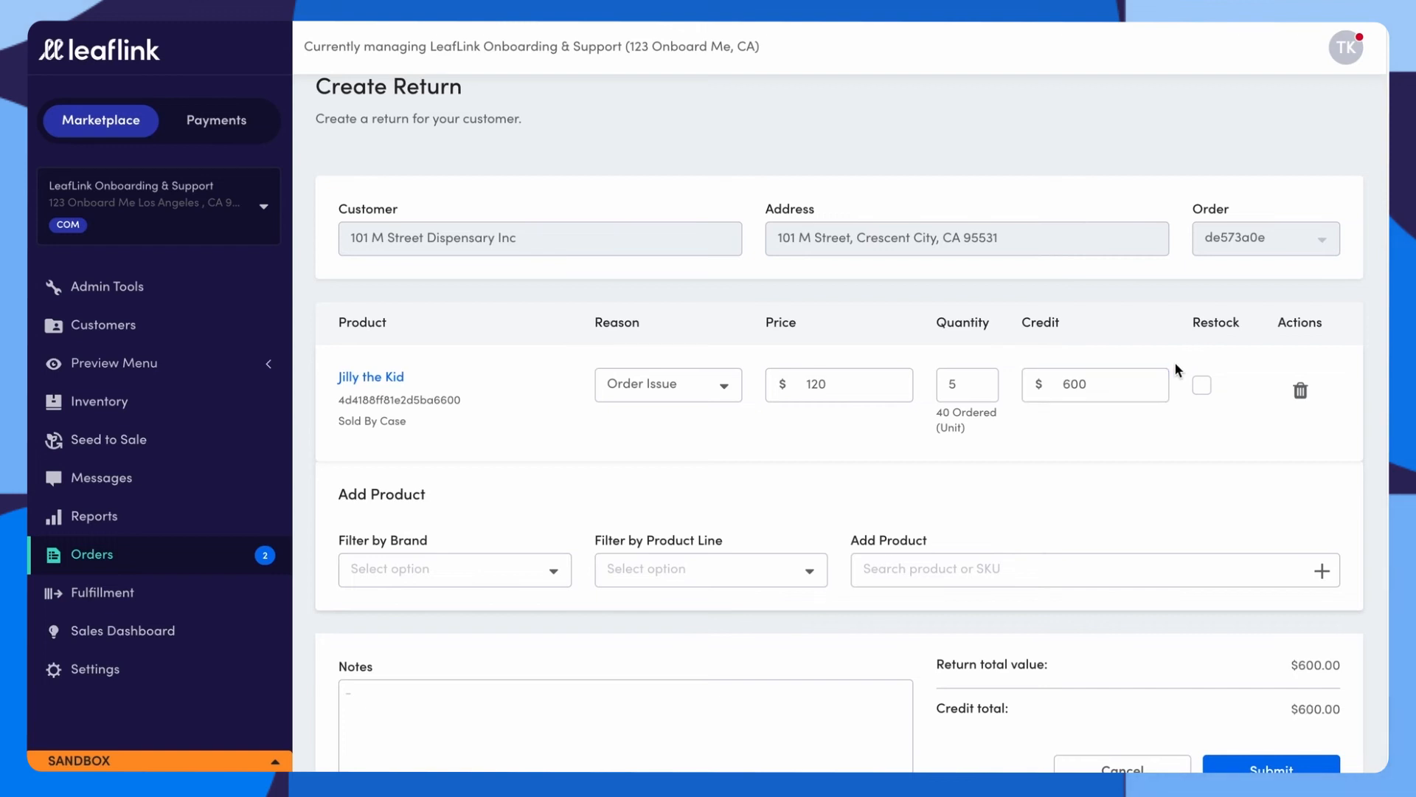
Mark the returned Jilly the Kid item for restock, submit the return and review its summary.
{"action": "left_click", "coordinate": [1206, 391]}
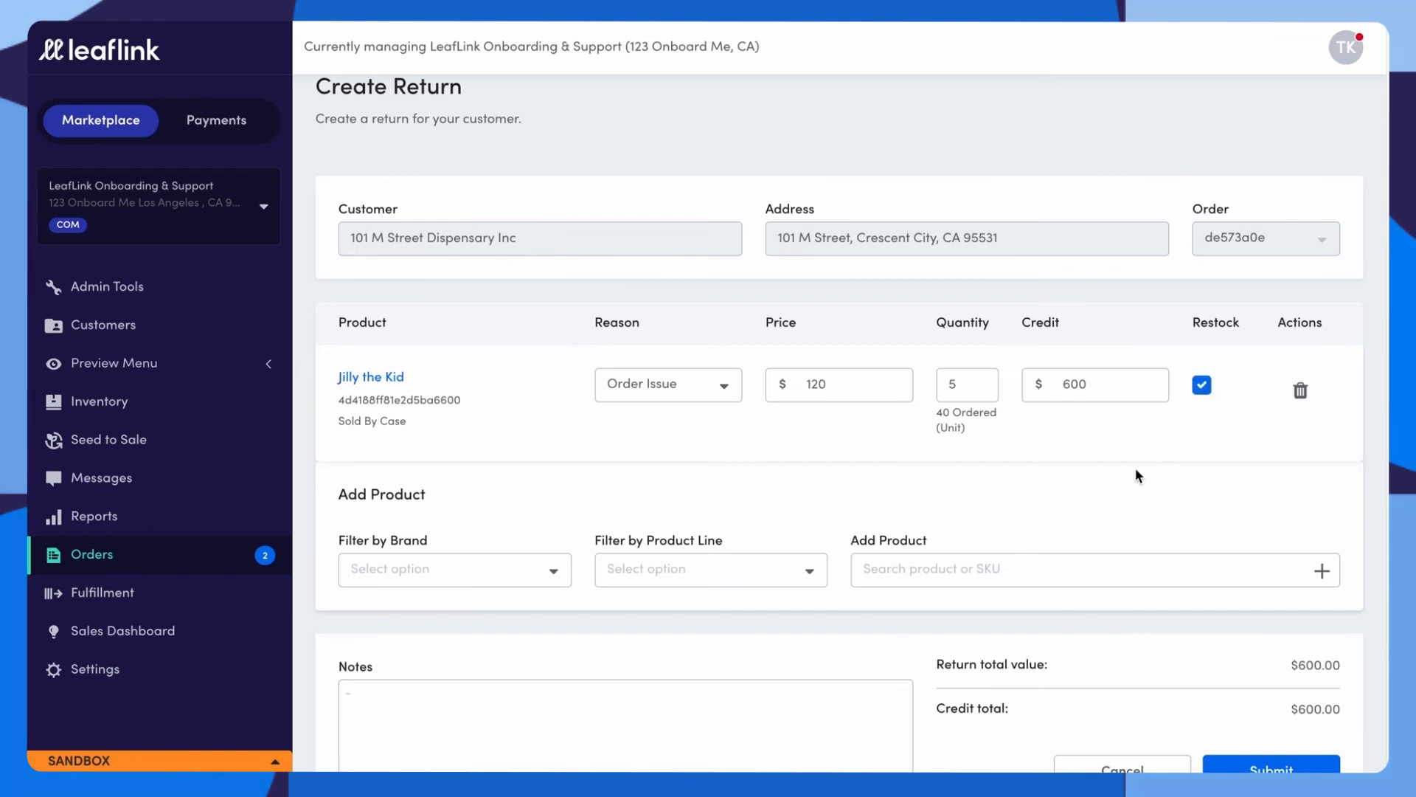
{"action": "scroll", "coordinate": [1073, 479], "scroll_direction": "down", "scroll_amount": 2}
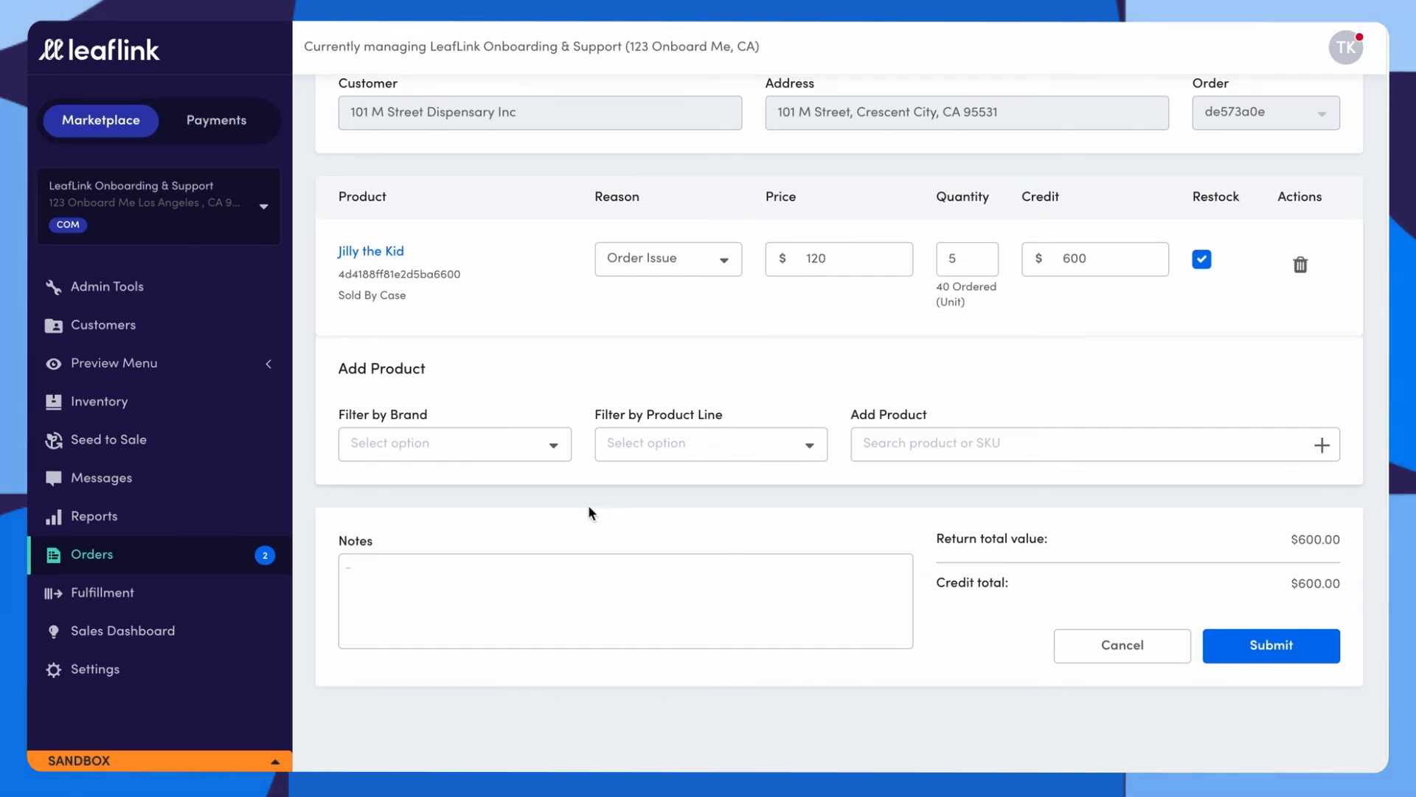
{"action": "left_click", "coordinate": [1263, 647]}
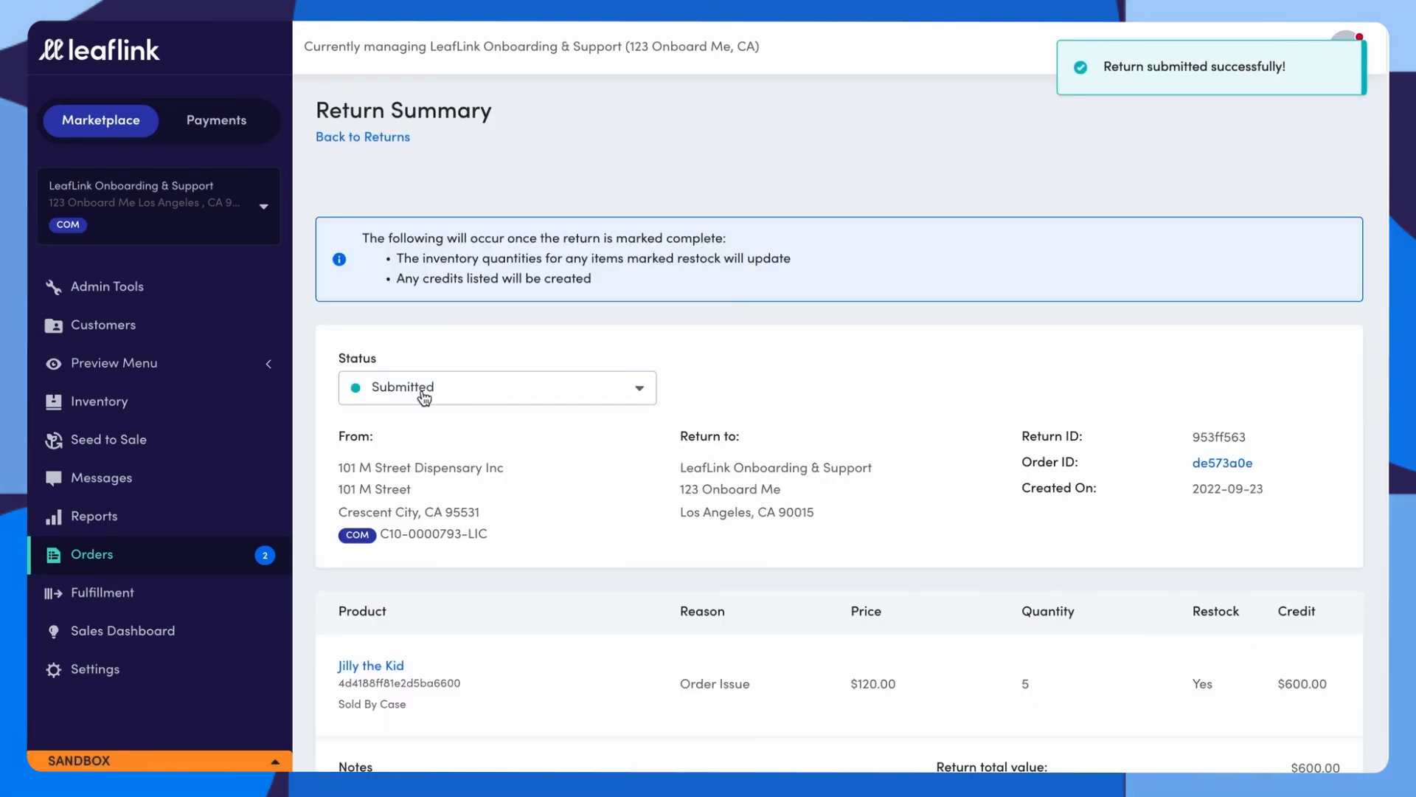
{"action": "scroll", "coordinate": [459, 409], "scroll_direction": "down", "scroll_amount": 2}
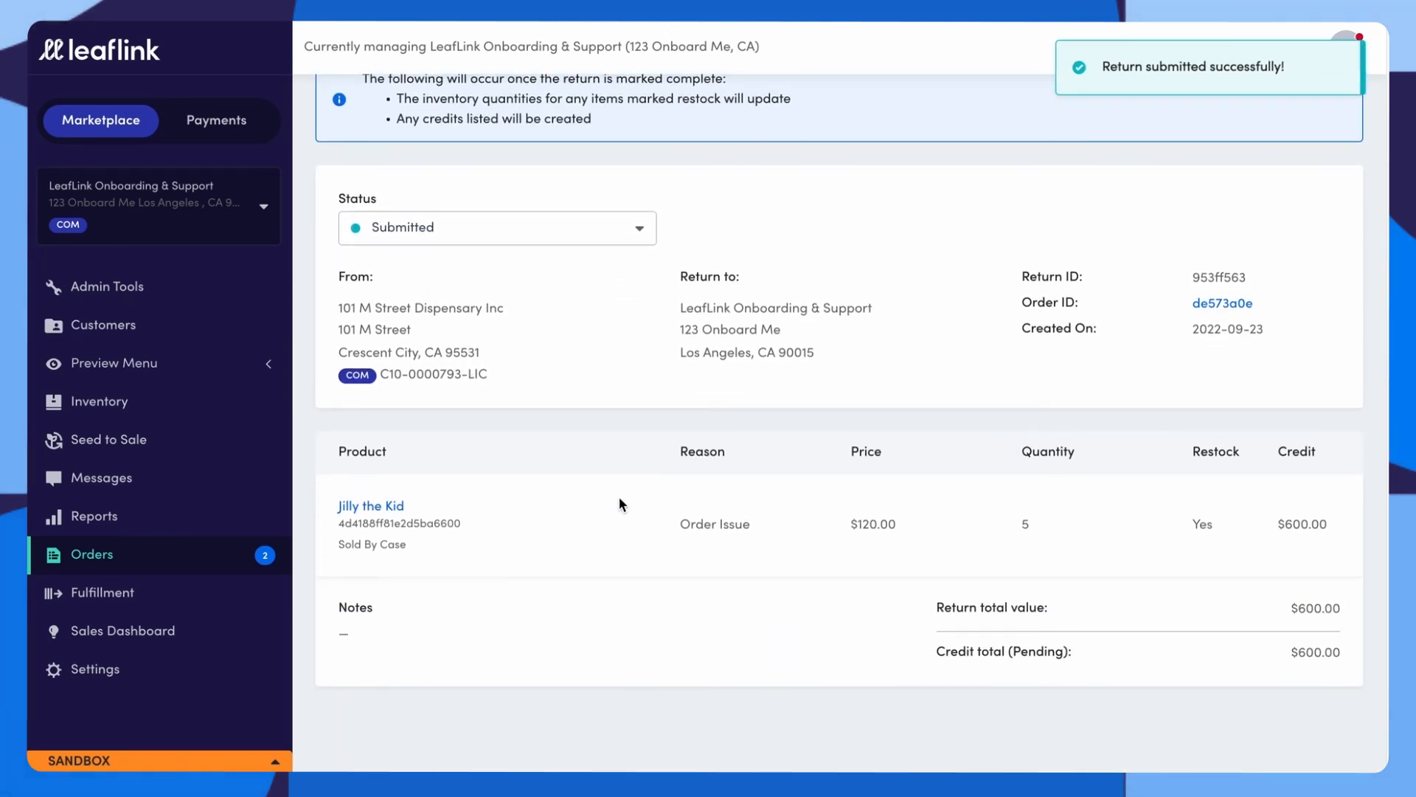
{"action": "scroll", "coordinate": [583, 270], "scroll_direction": "up", "scroll_amount": 2}
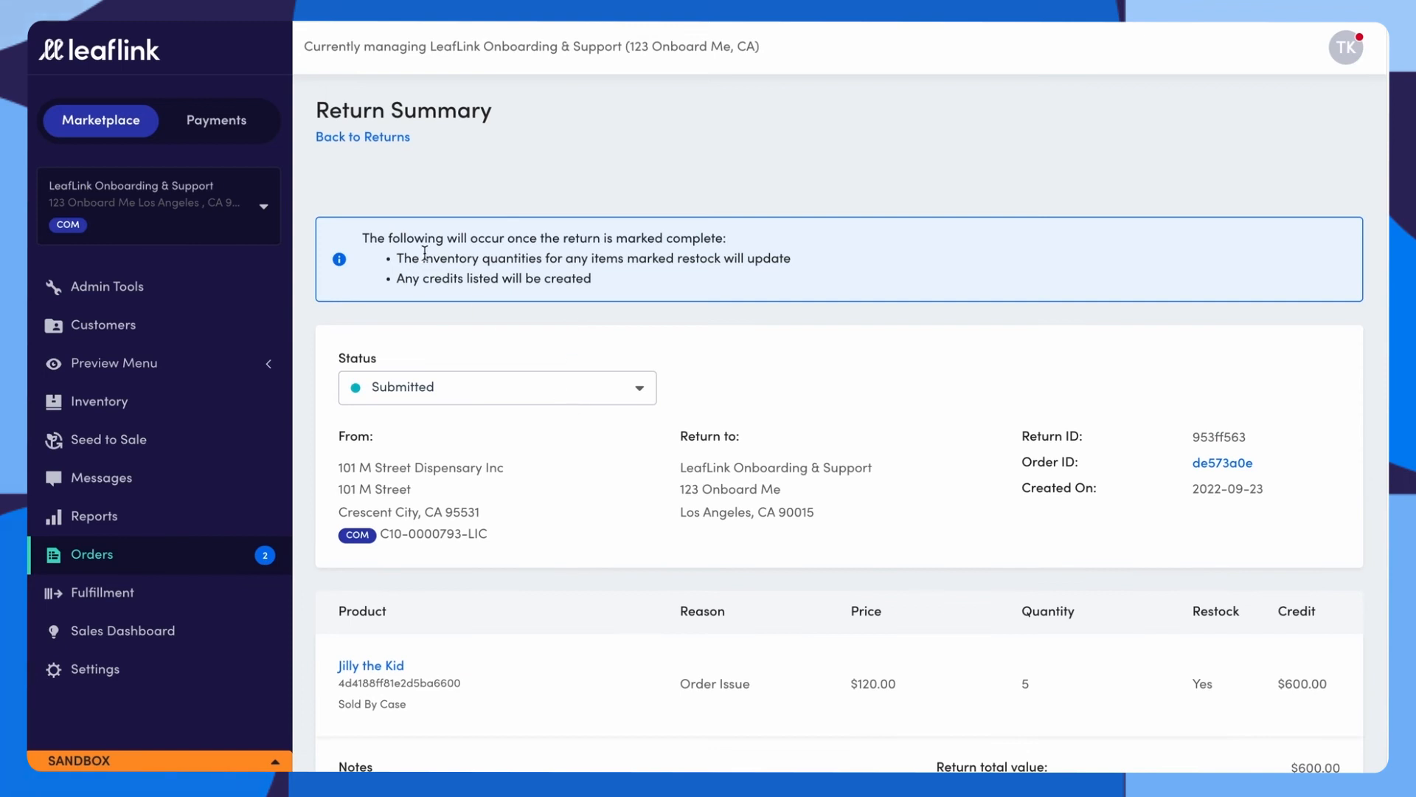
Change the newest 101 M Street Dispensary Inc return's status to Complete in the returns list and save it.
{"action": "left_click", "coordinate": [363, 138]}
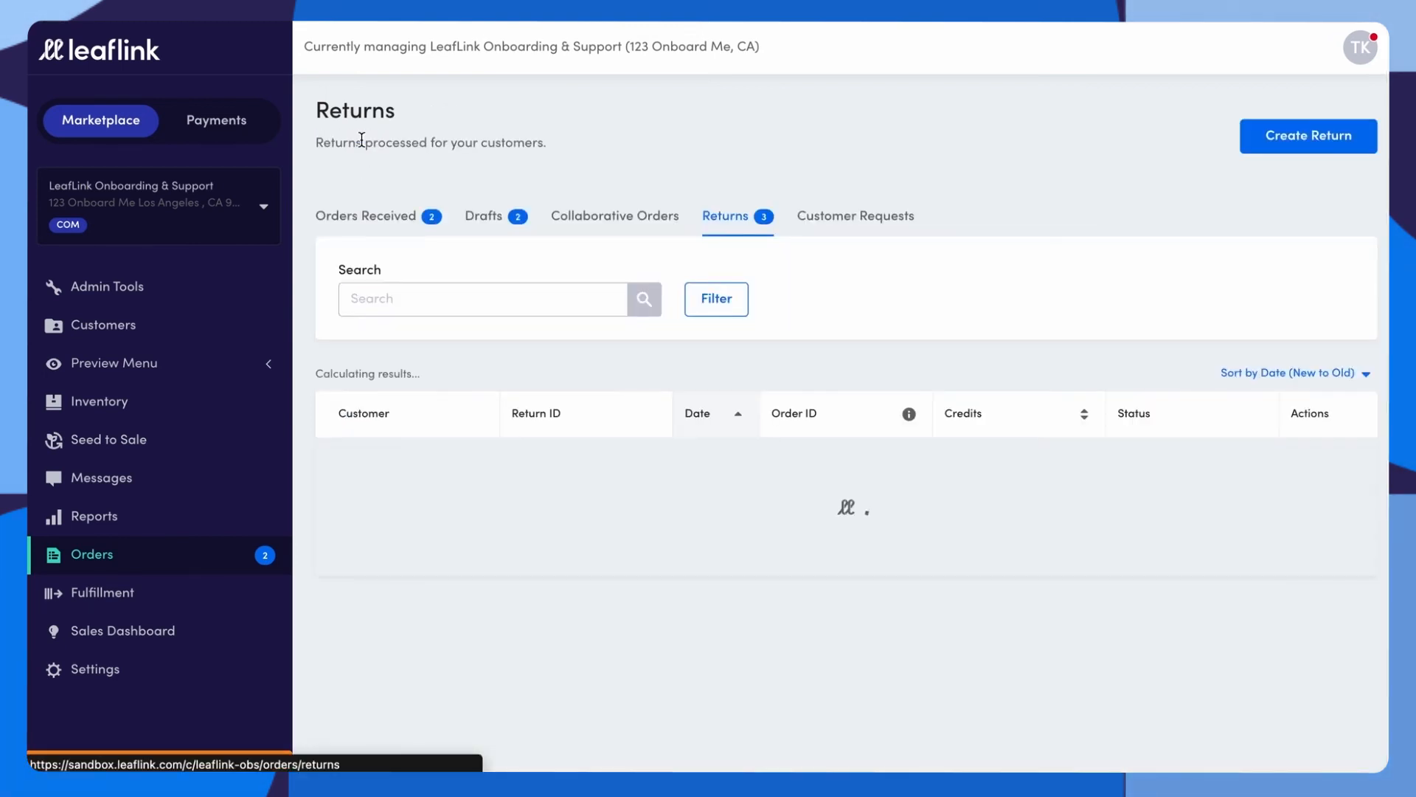
{"action": "scroll", "coordinate": [1000, 419], "scroll_direction": "down", "scroll_amount": 1}
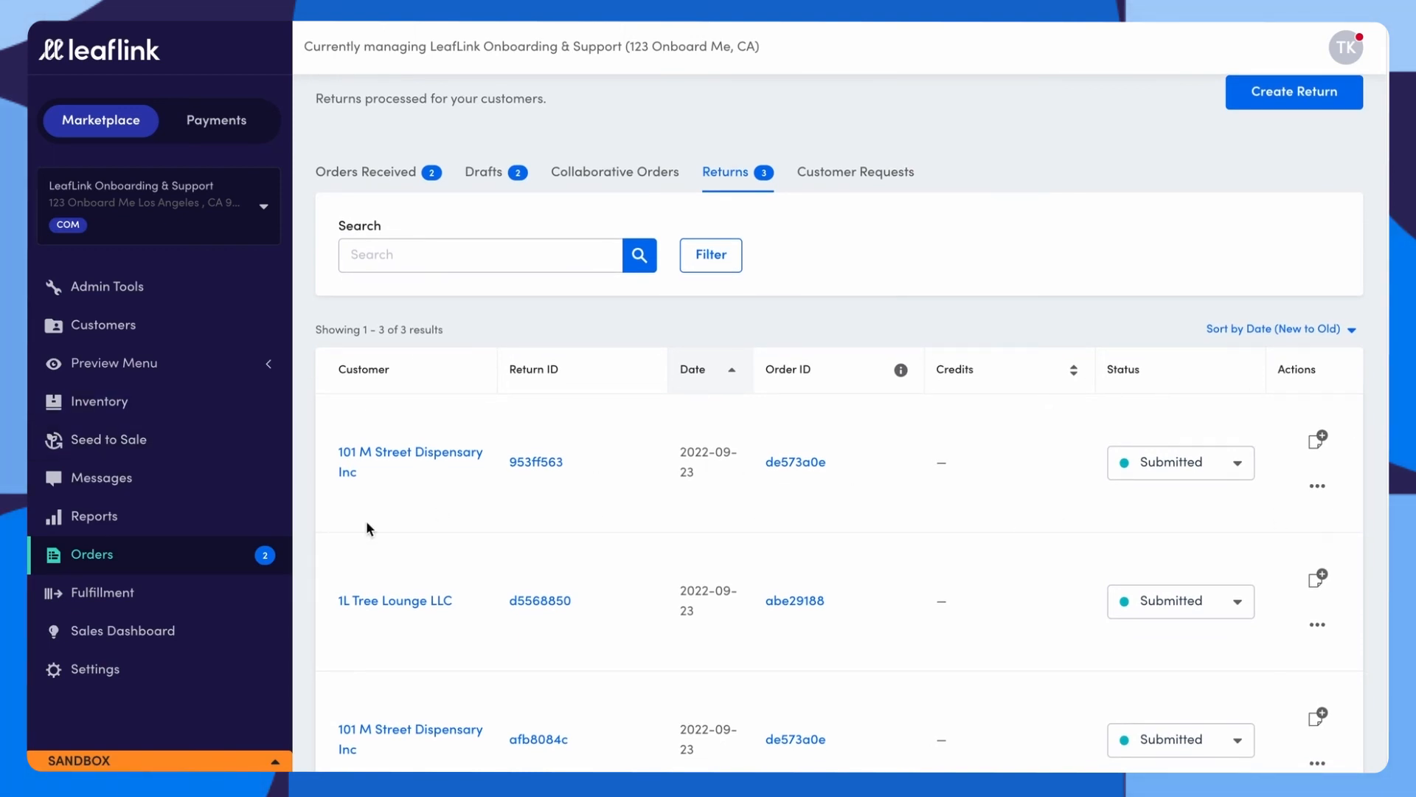
{"action": "left_click", "coordinate": [1201, 461]}
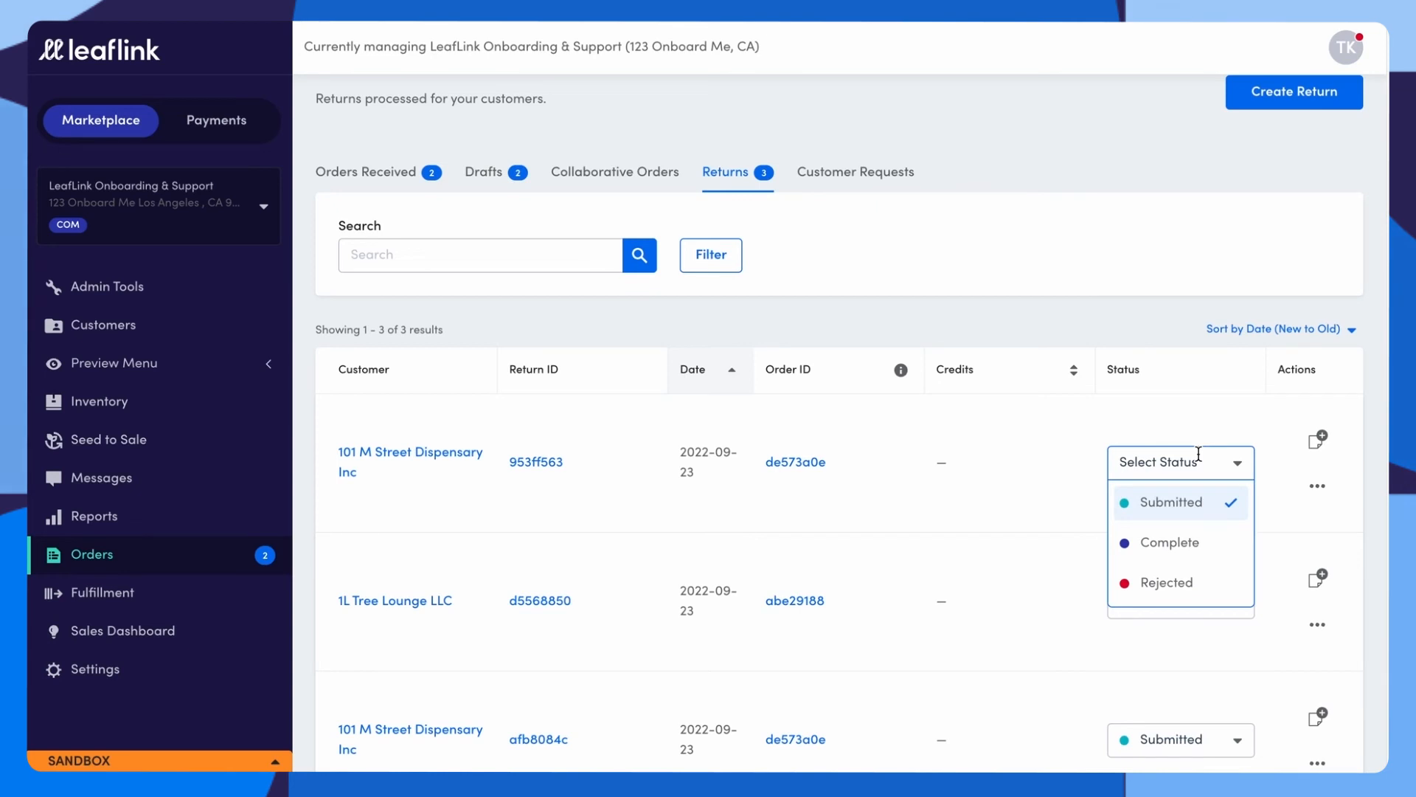
{"action": "left_click", "coordinate": [1170, 544]}
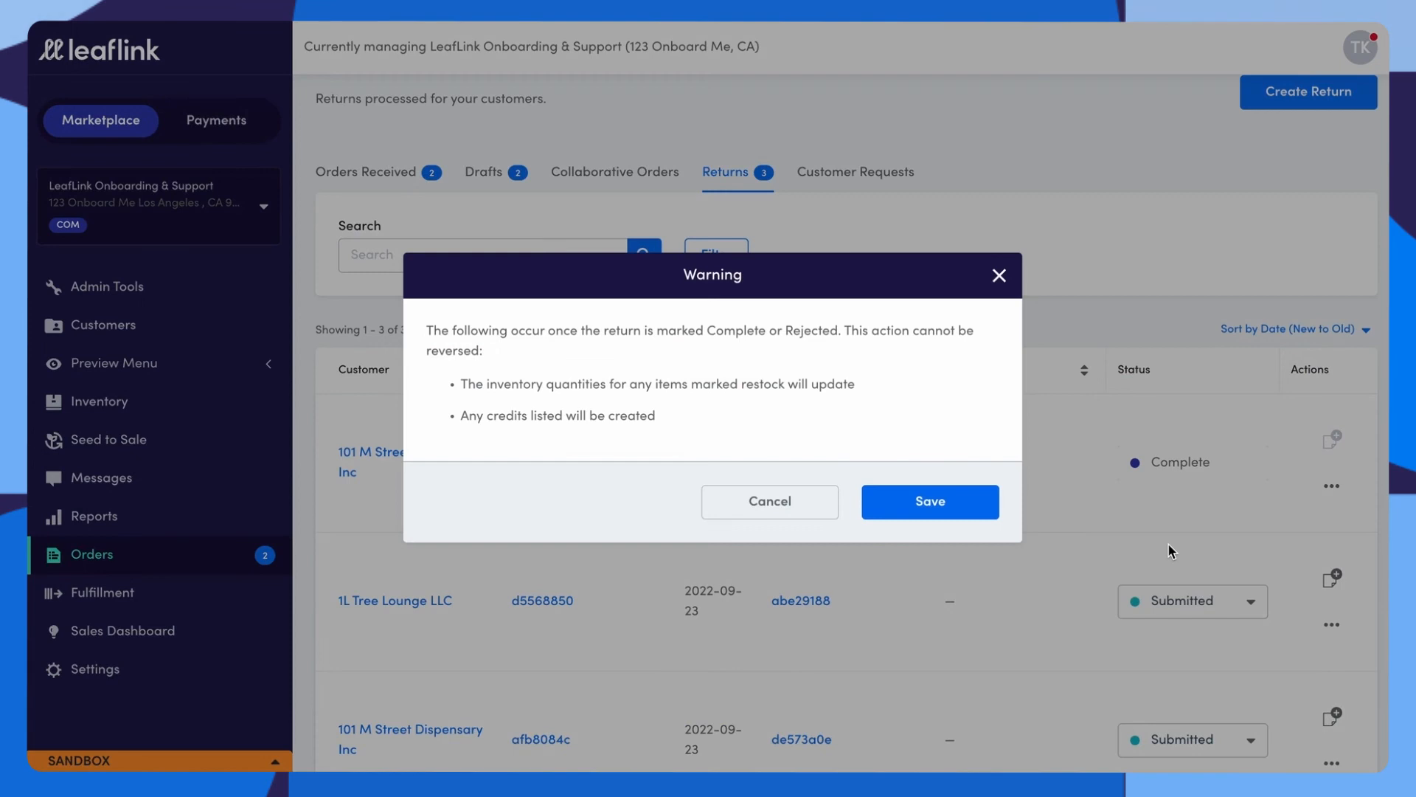
{"action": "left_click", "coordinate": [935, 506]}
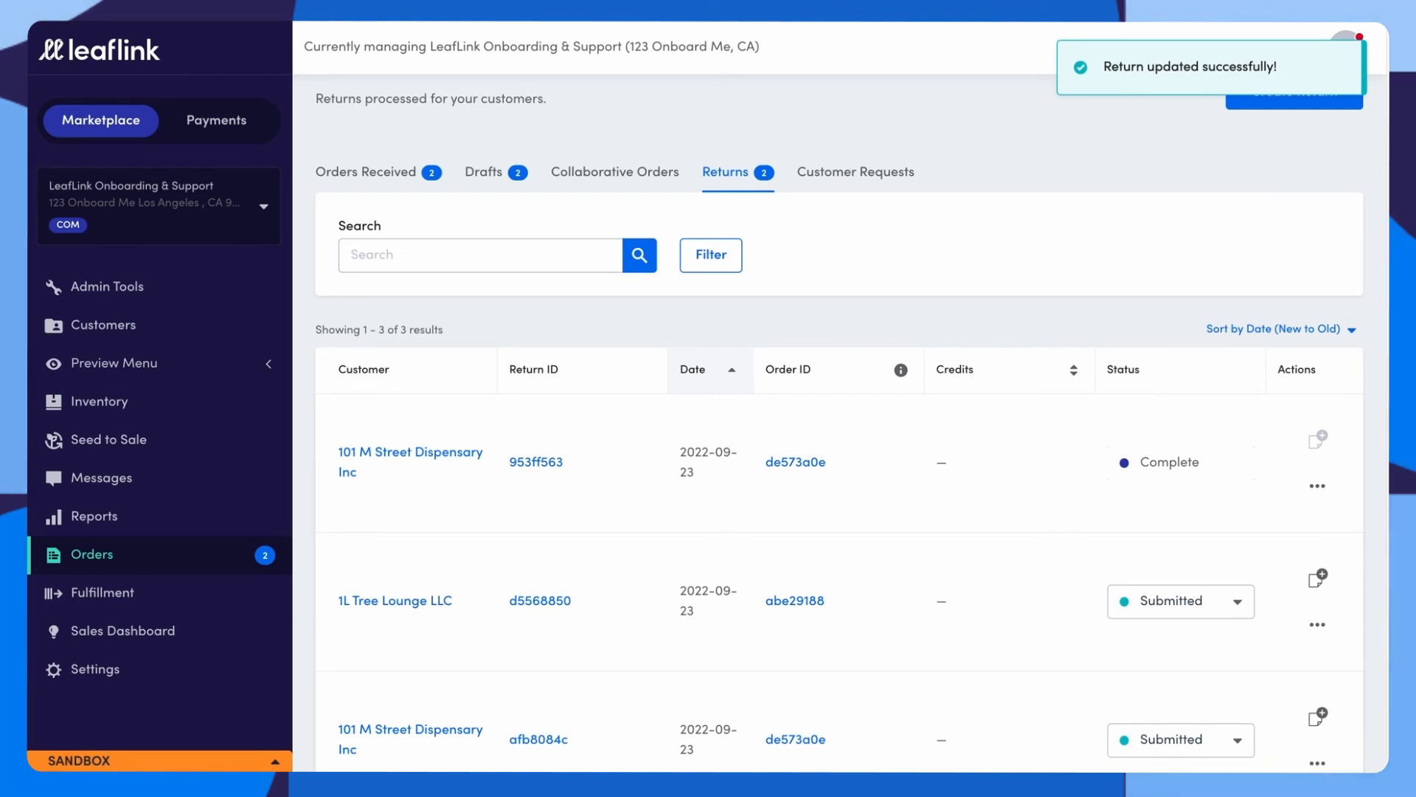
Open the list of collaborative orders.
{"action": "left_click", "coordinate": [570, 185]}
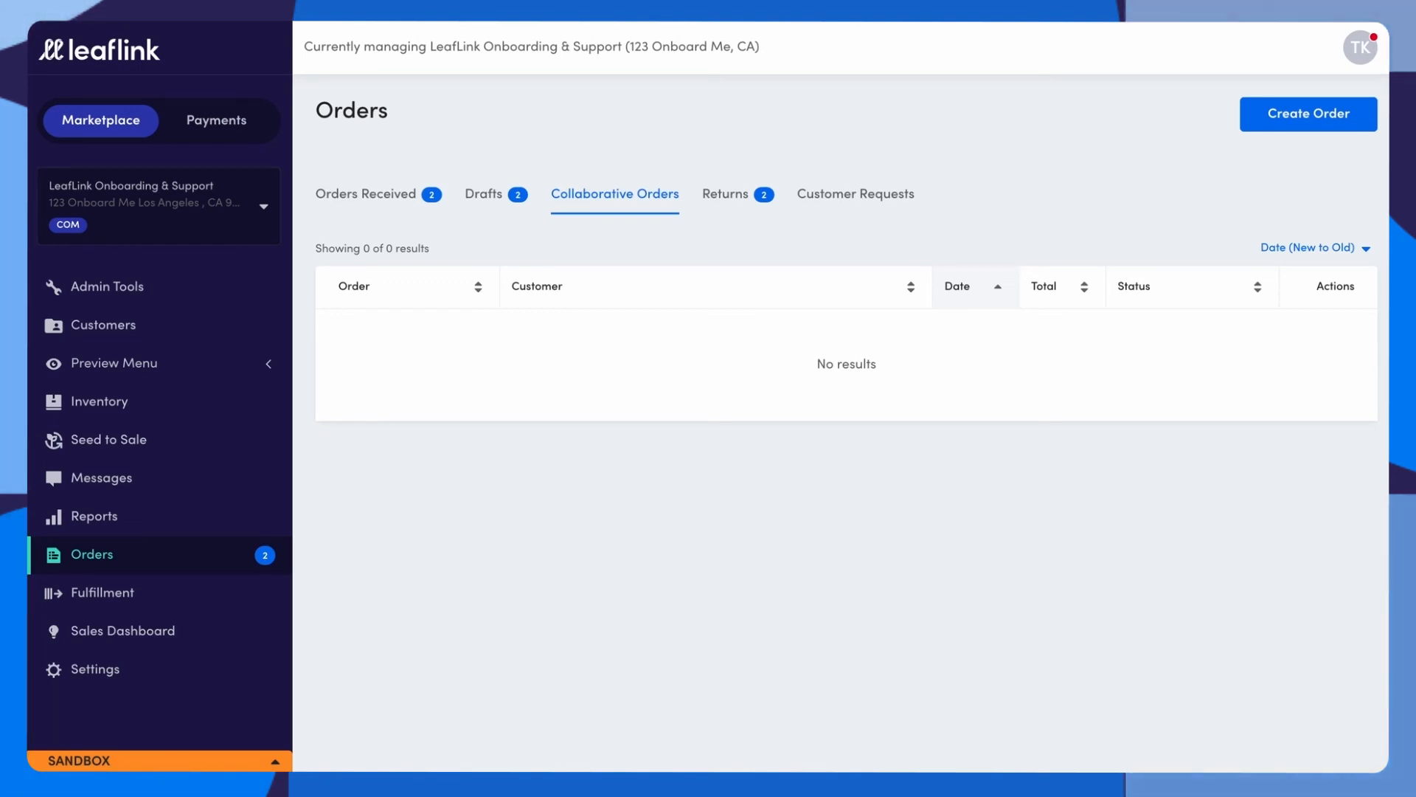
Open the customer 2018 HMO LLC from the customer list and create a new order for it.
{"action": "left_click", "coordinate": [86, 332]}
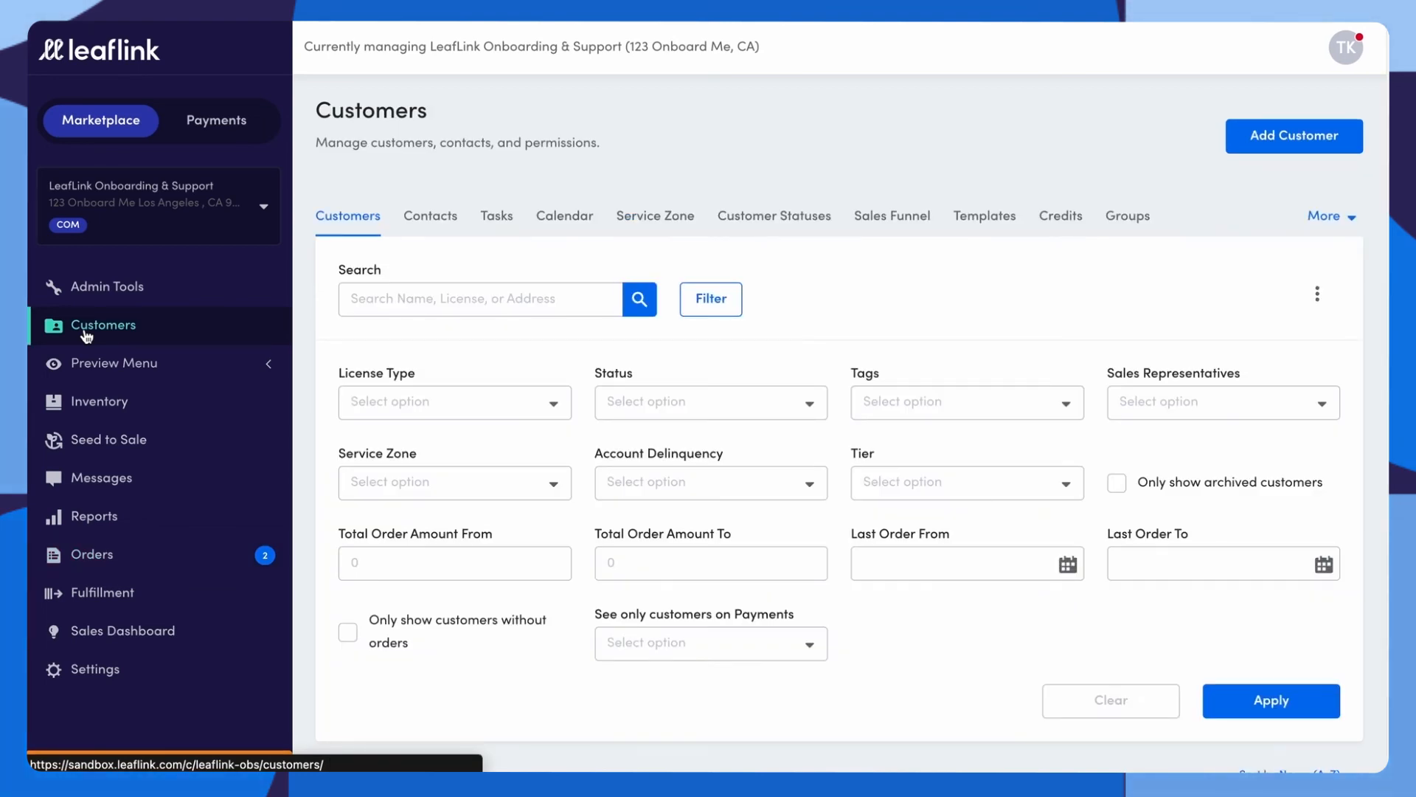
{"action": "scroll", "coordinate": [484, 346], "scroll_direction": "down", "scroll_amount": 10}
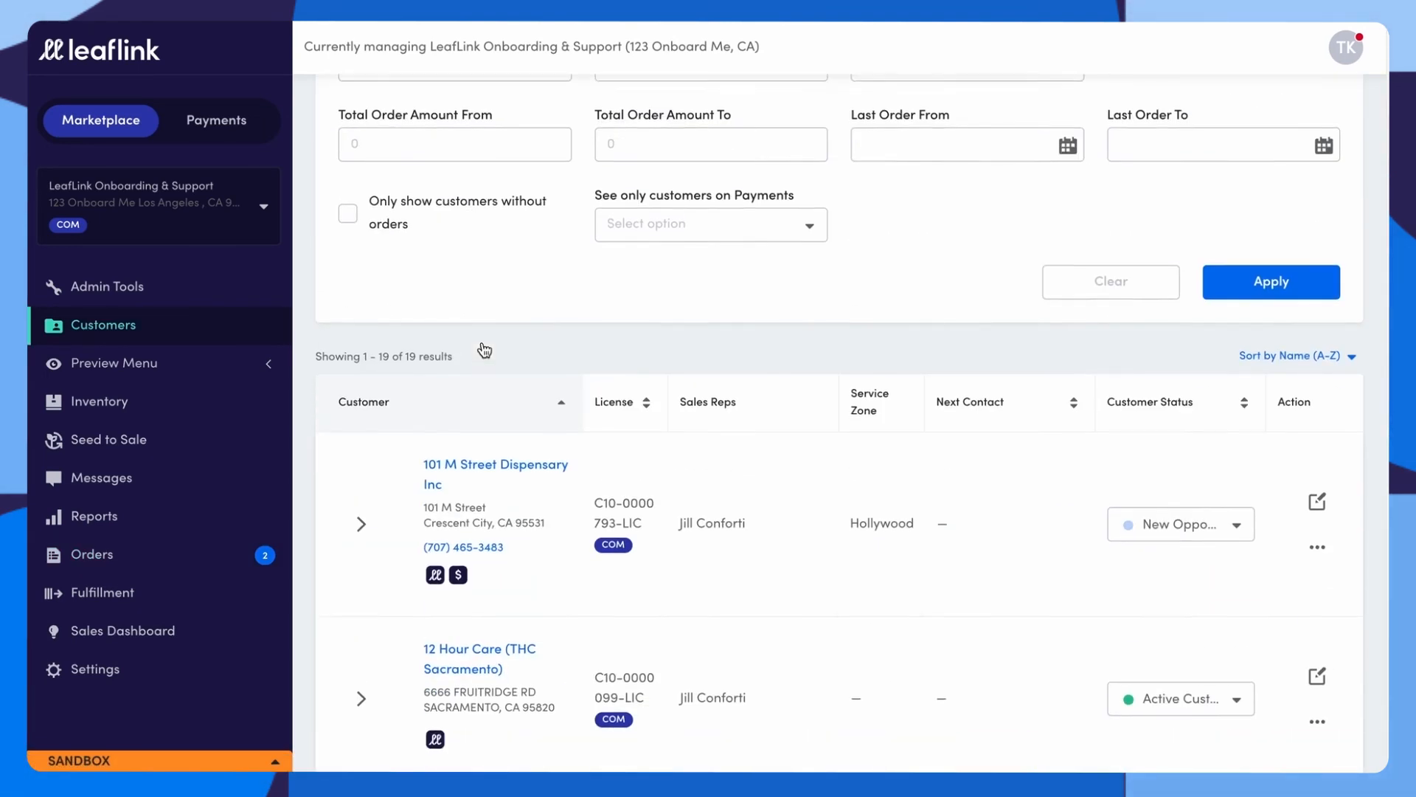
{"action": "scroll", "coordinate": [506, 440], "scroll_direction": "down", "scroll_amount": 2}
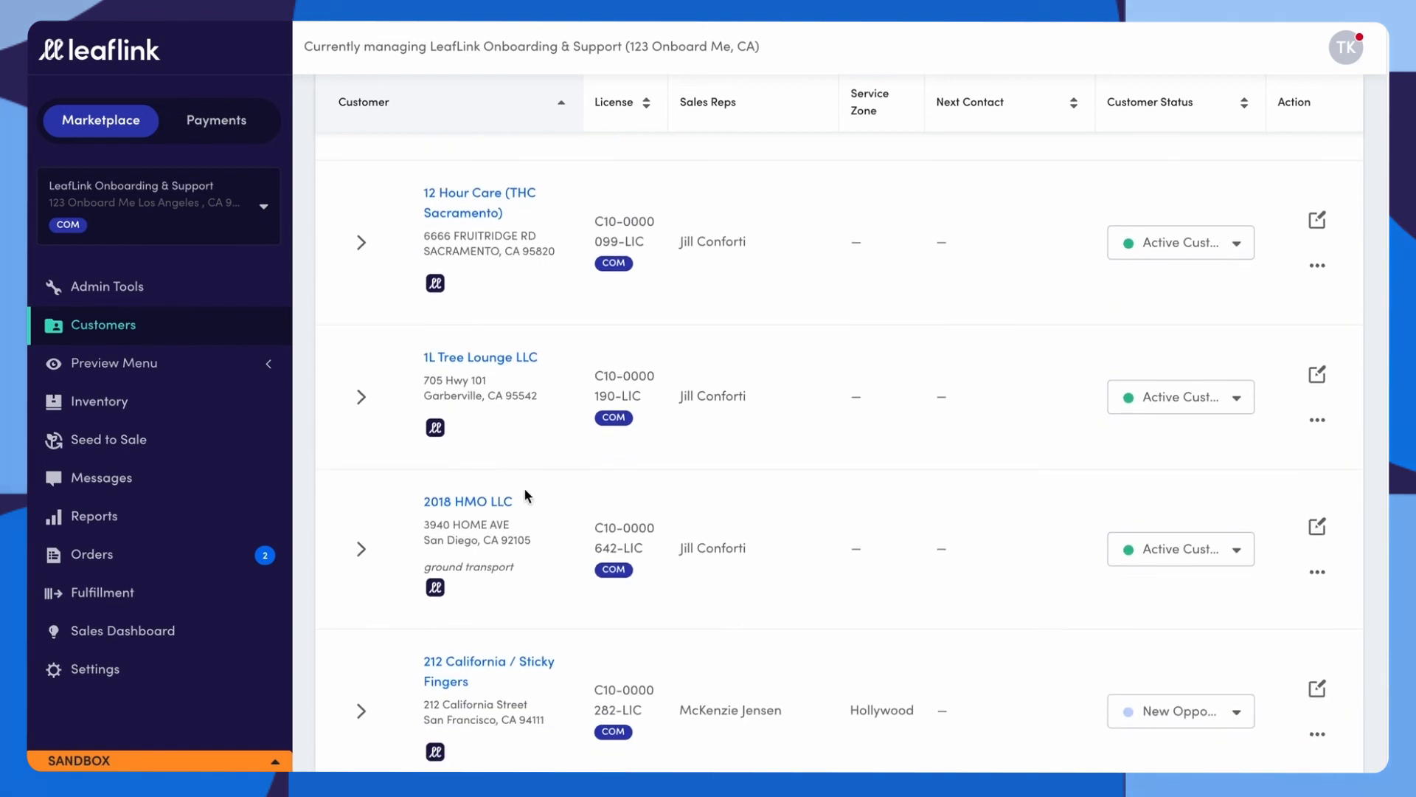
{"action": "left_click", "coordinate": [476, 509]}
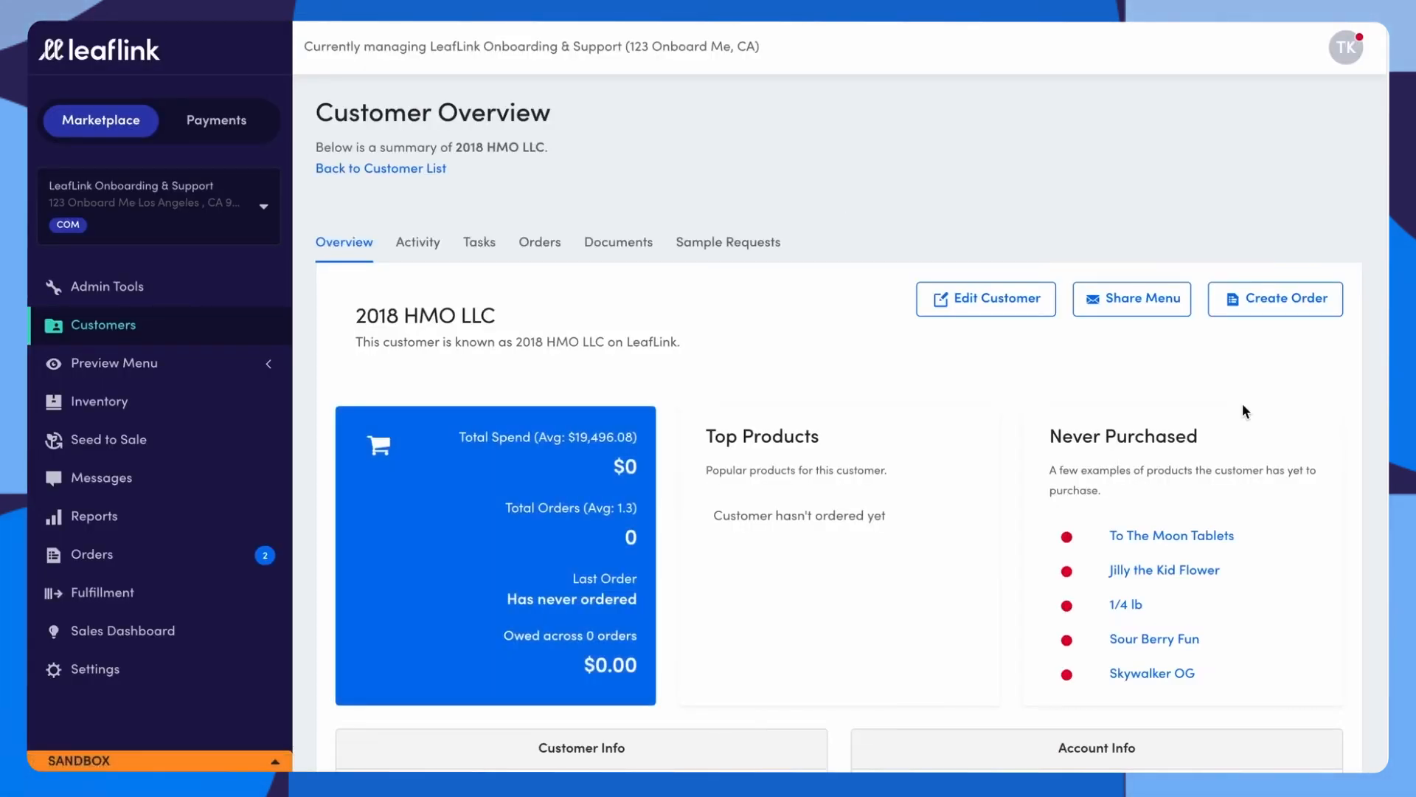
{"action": "left_click", "coordinate": [1297, 302]}
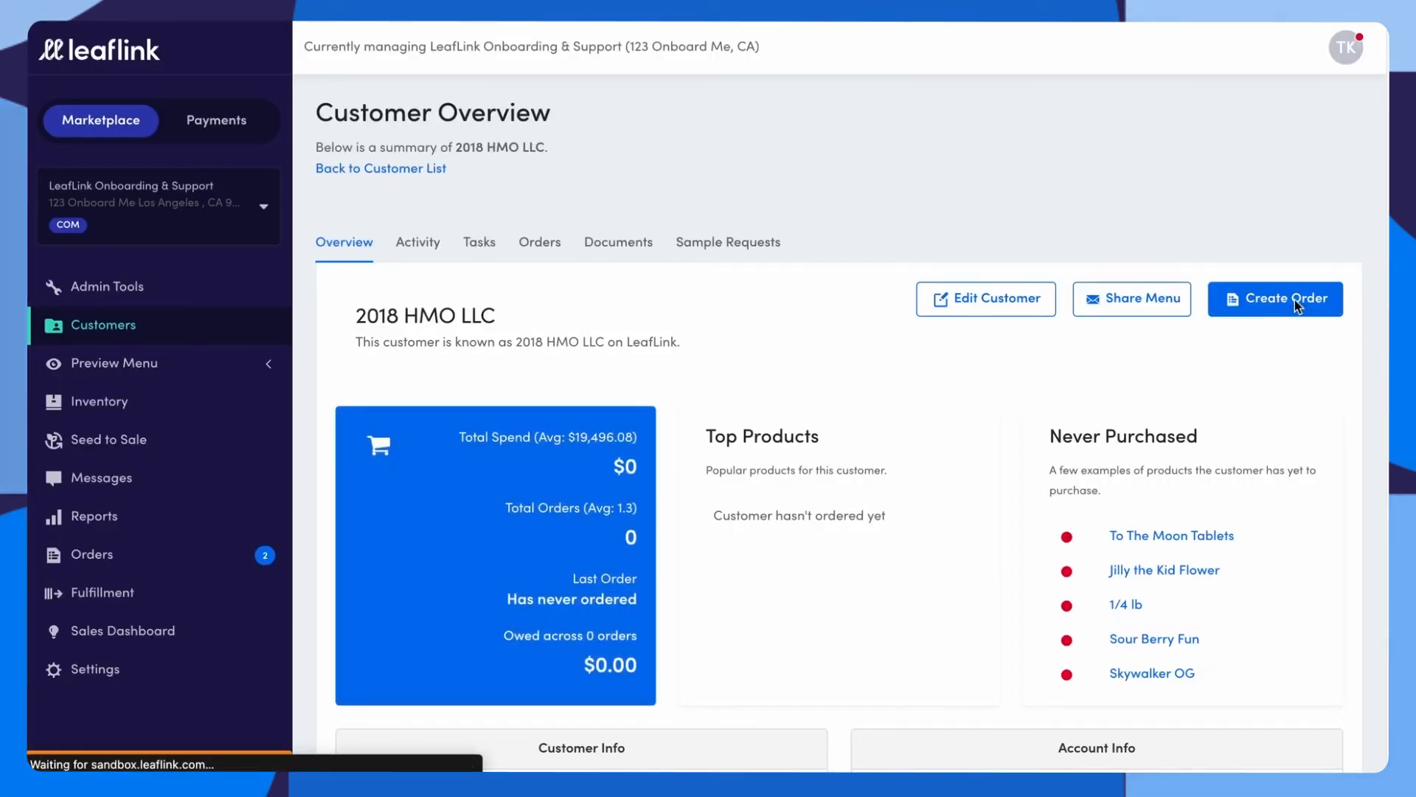
Add 3 cases of Lemon Haze to the 2018 HMO LLC order.
{"action": "scroll", "coordinate": [617, 350], "scroll_direction": "down", "scroll_amount": 3}
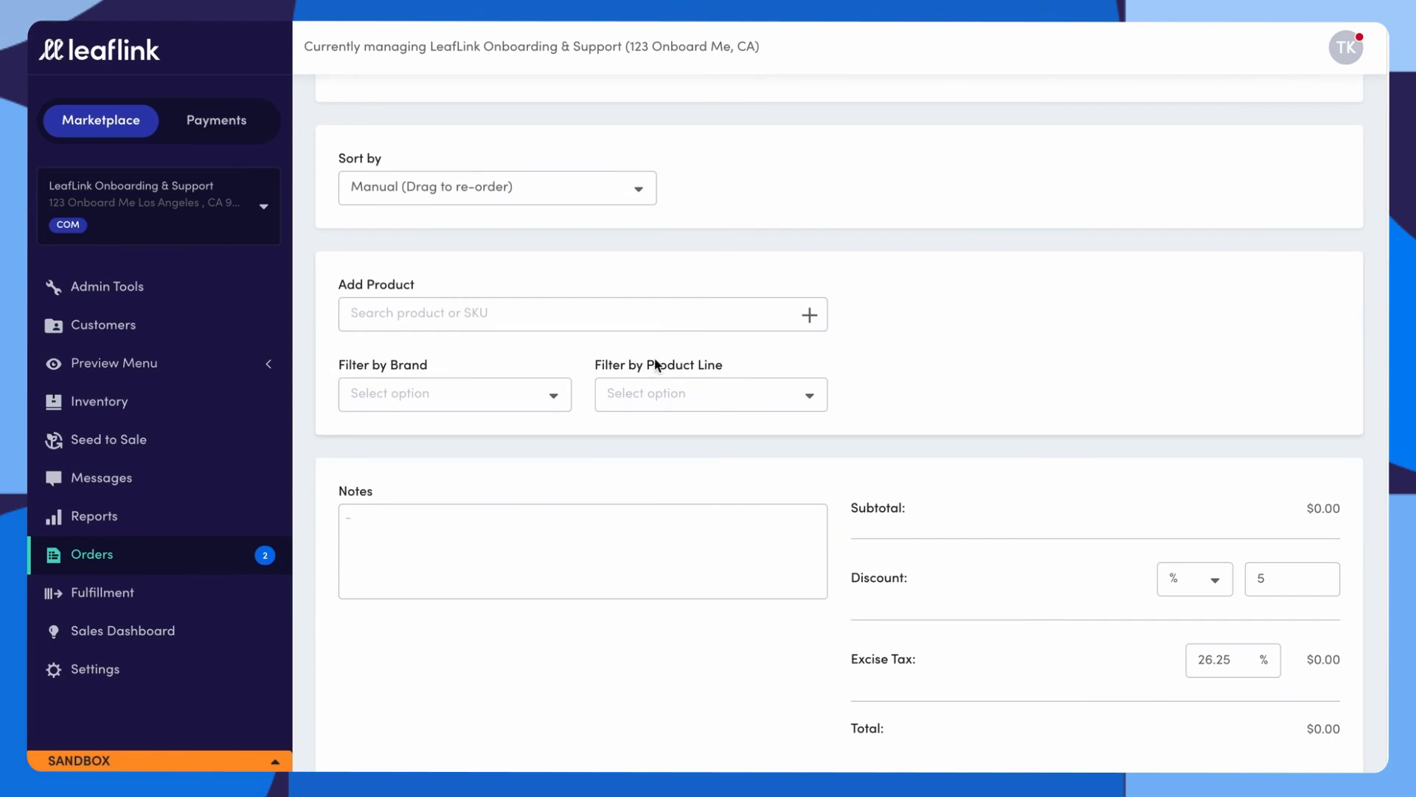
{"action": "left_click", "coordinate": [684, 311]}
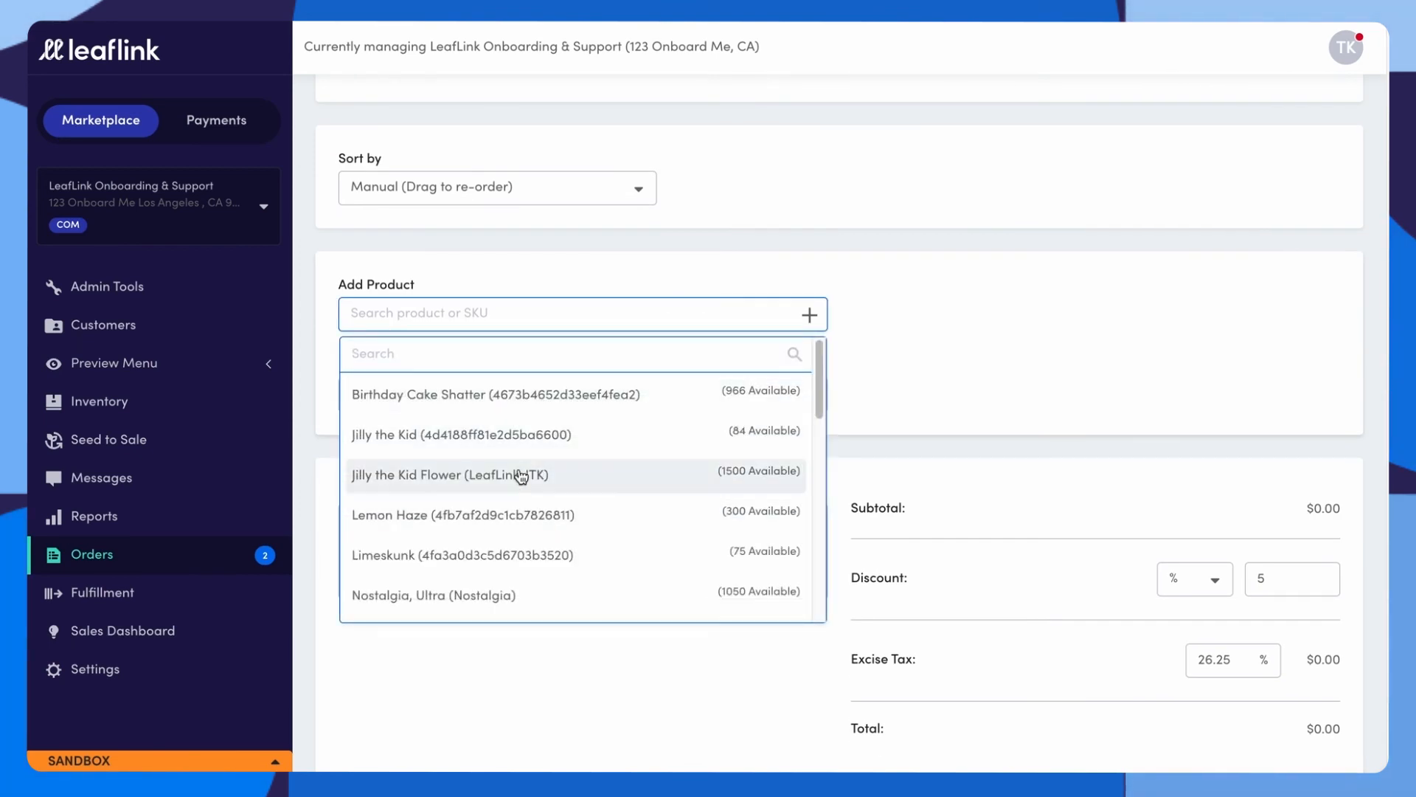
{"action": "left_click", "coordinate": [526, 525]}
{"action": "type", "text": "3"}
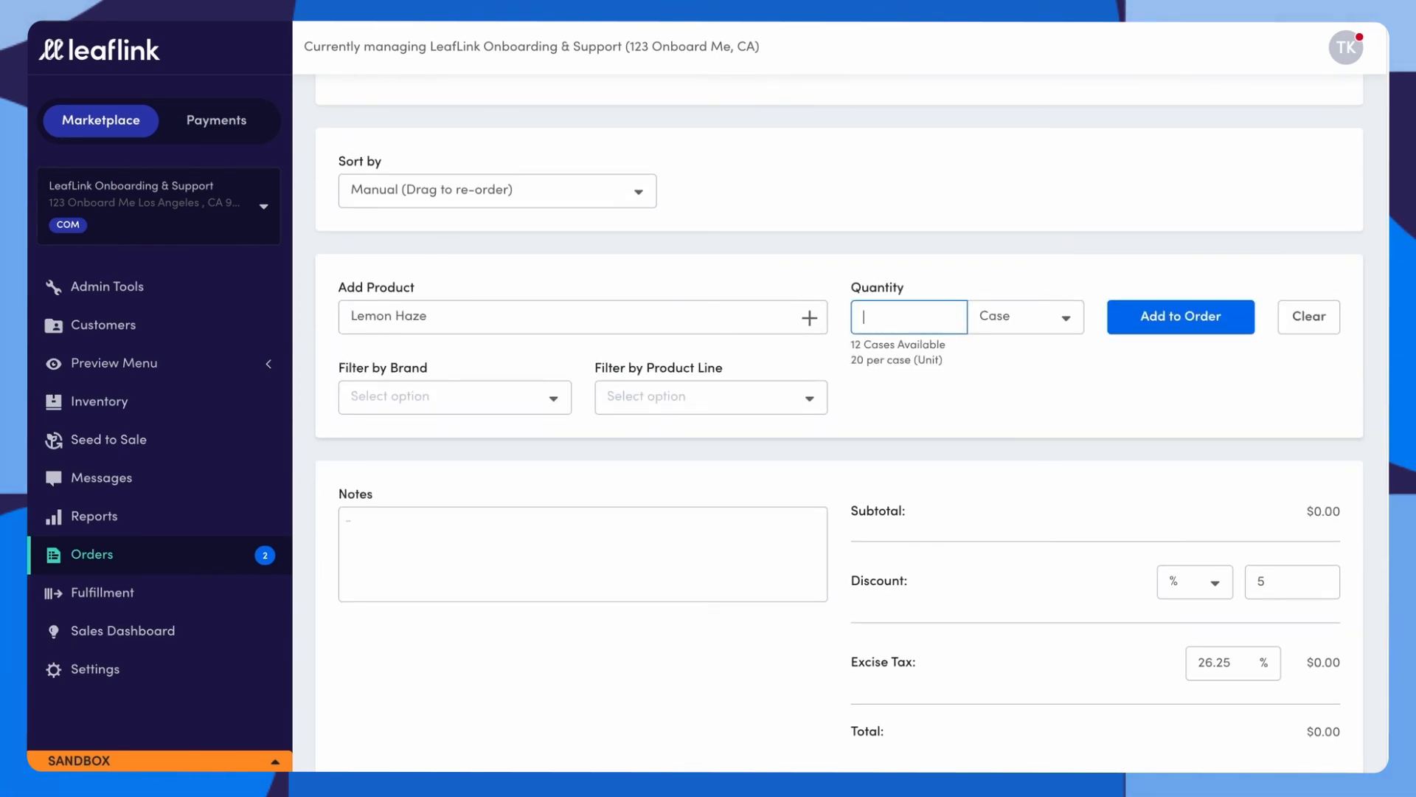
{"action": "left_click", "coordinate": [1172, 318]}
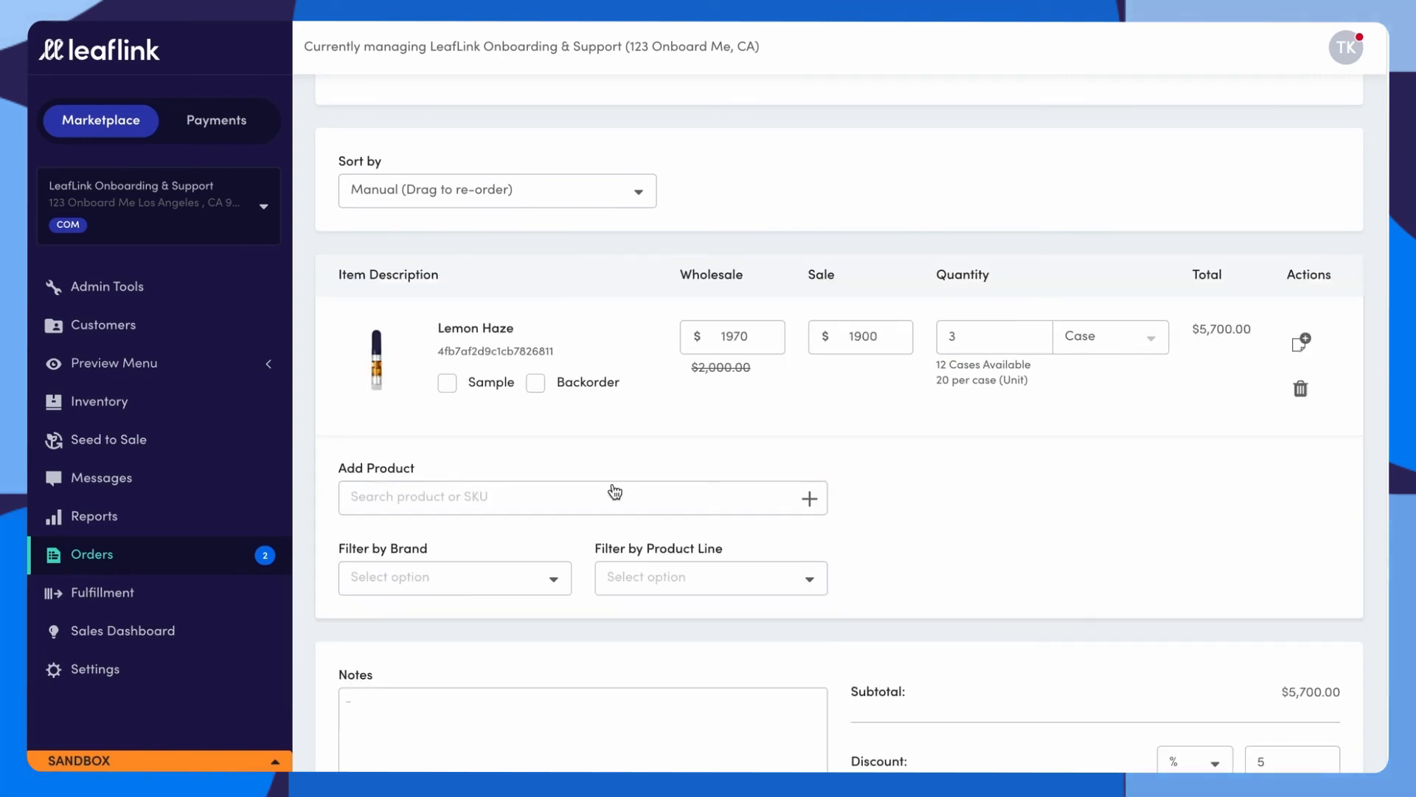
Add 2 cases of Limeskunk to the same order.
{"action": "left_click", "coordinate": [627, 500]}
{"action": "scroll", "coordinate": [568, 624], "scroll_direction": "down", "scroll_amount": 3}
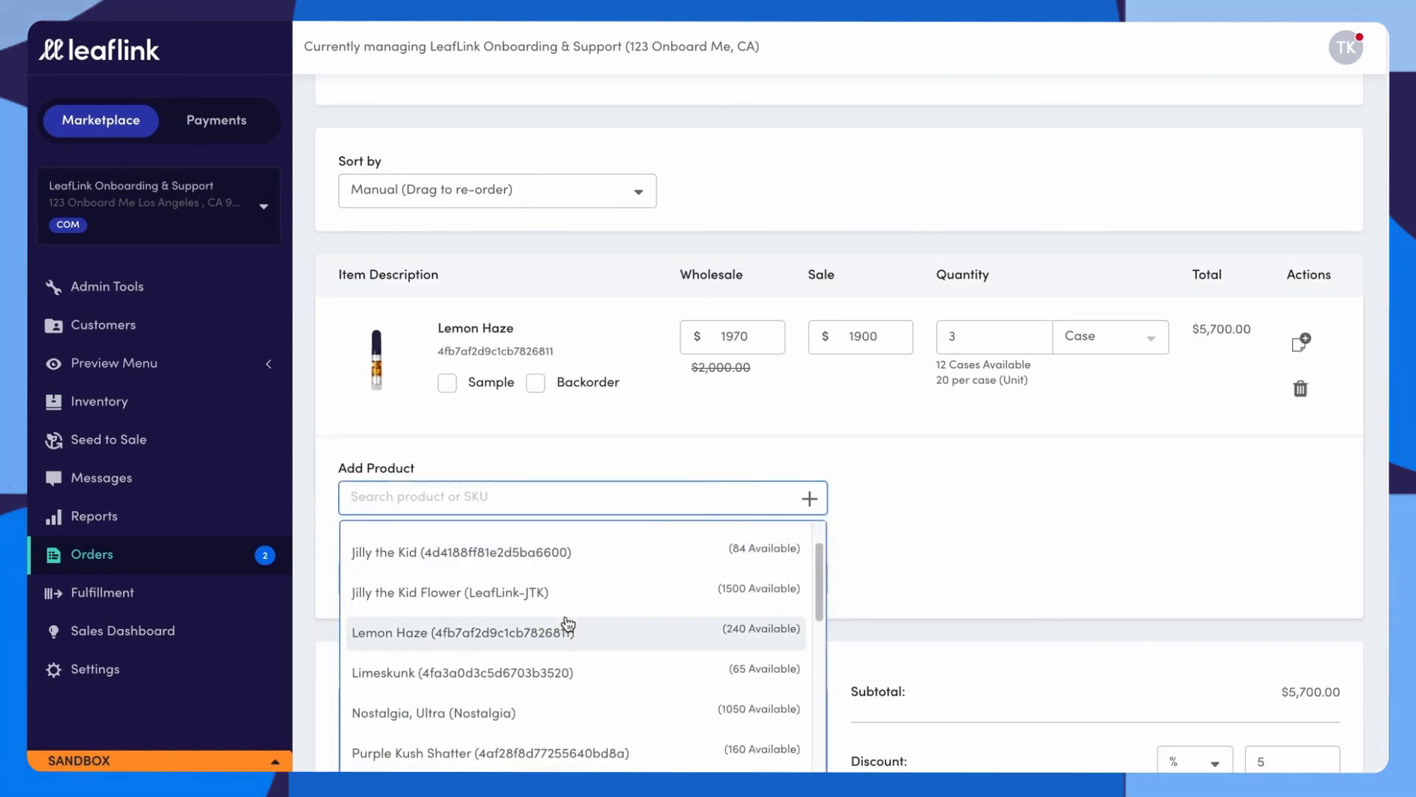
{"action": "left_click", "coordinate": [492, 656]}
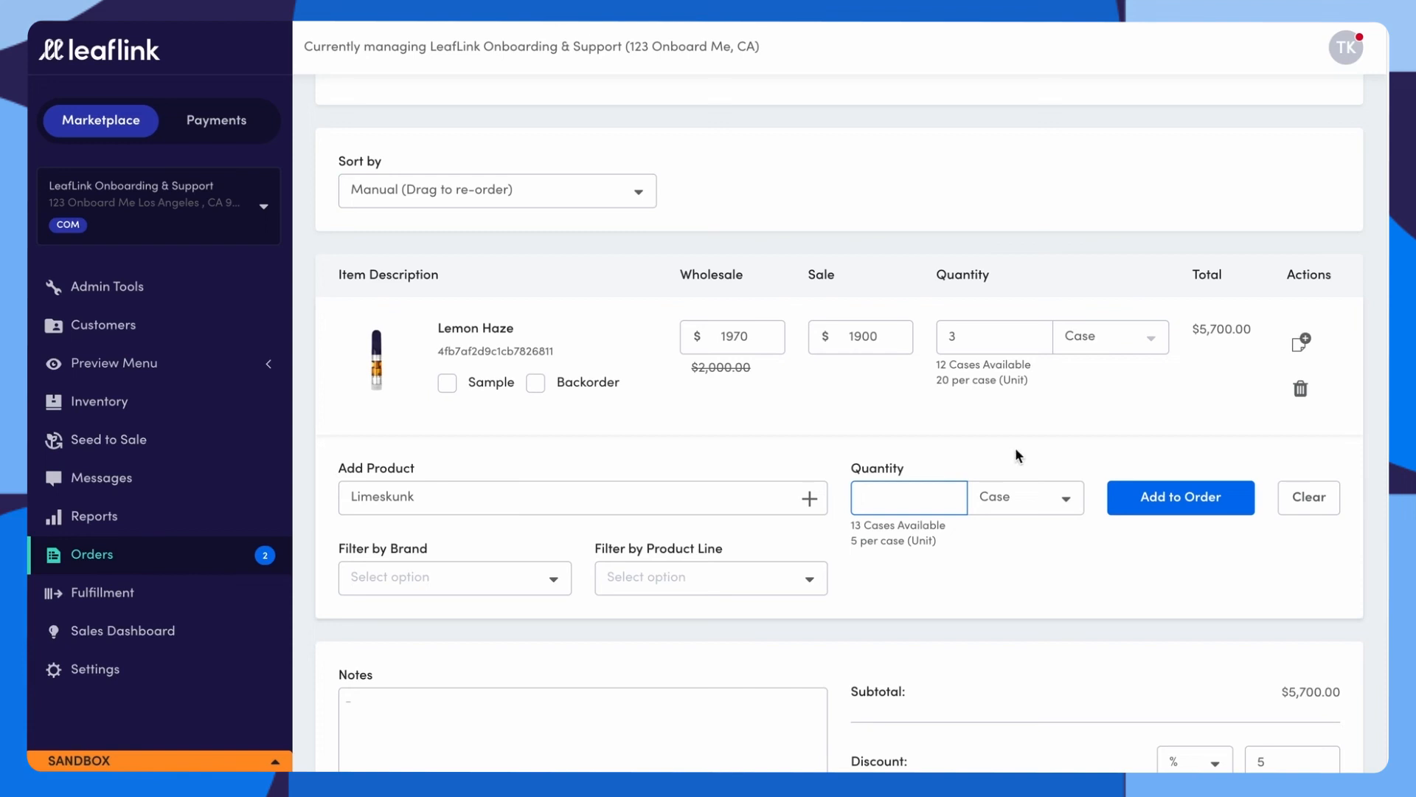
{"action": "type", "text": "2"}
{"action": "left_click", "coordinate": [1178, 513]}
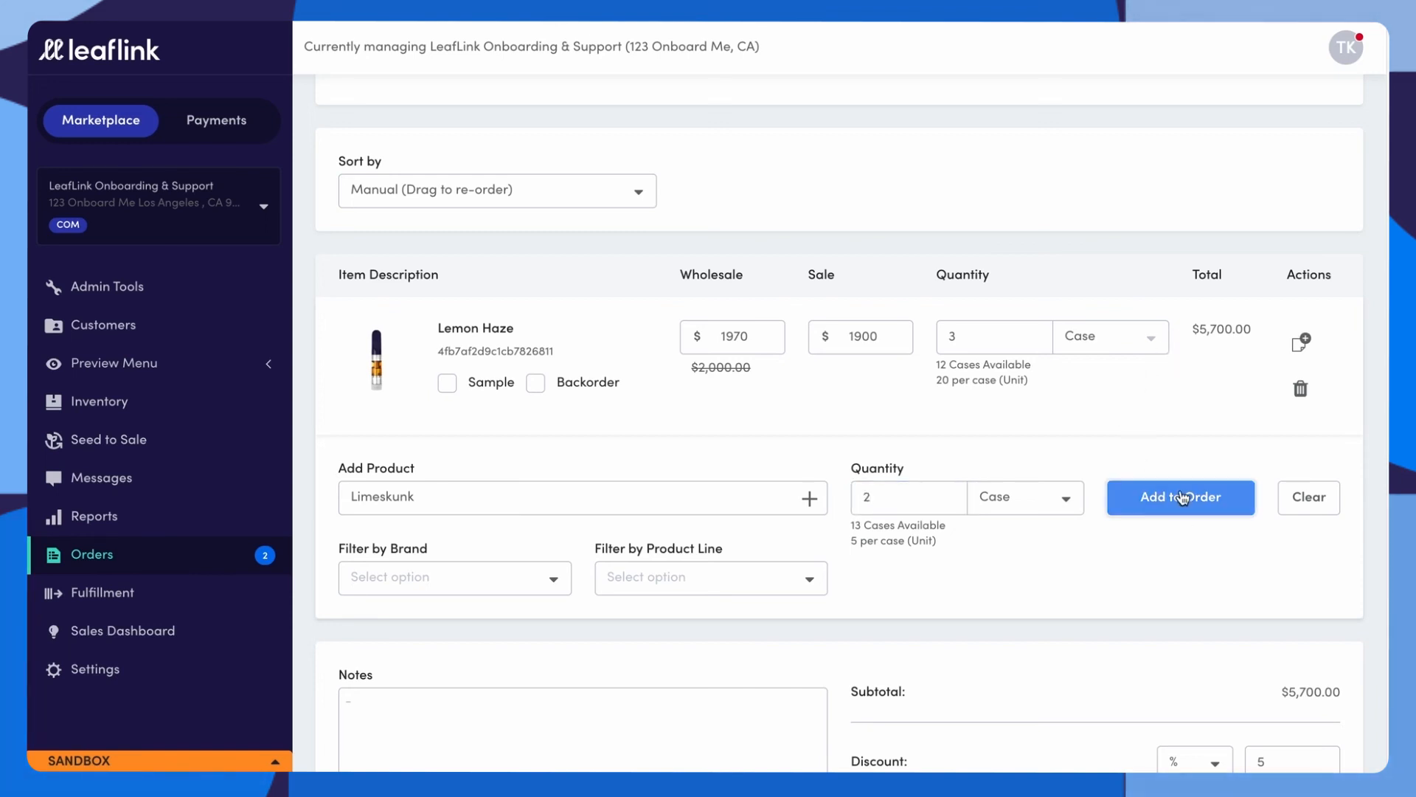
Send the 2018 HMO LLC order for buyer review and confirm it.
{"action": "scroll", "coordinate": [1177, 522], "scroll_direction": "down", "scroll_amount": 6}
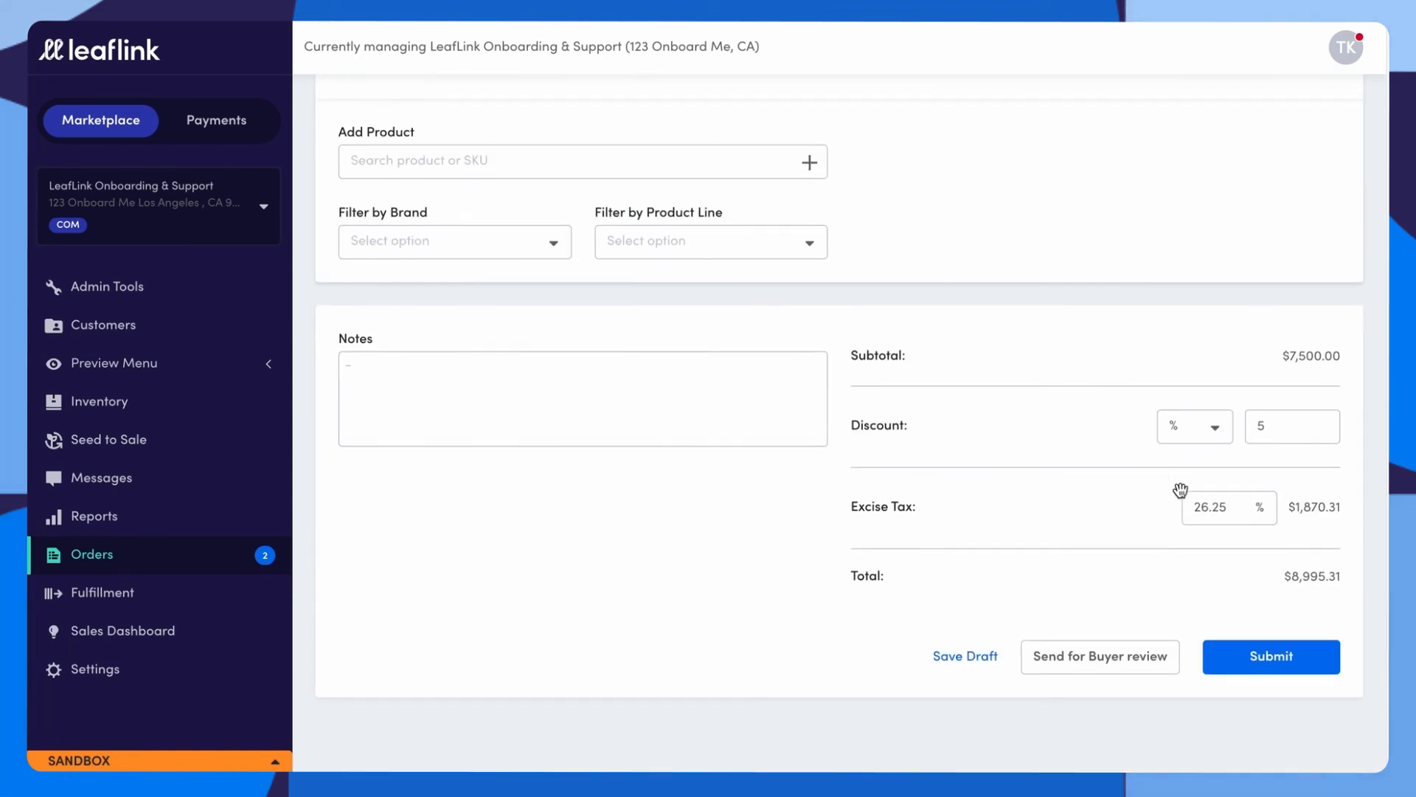
{"action": "left_click", "coordinate": [1114, 660]}
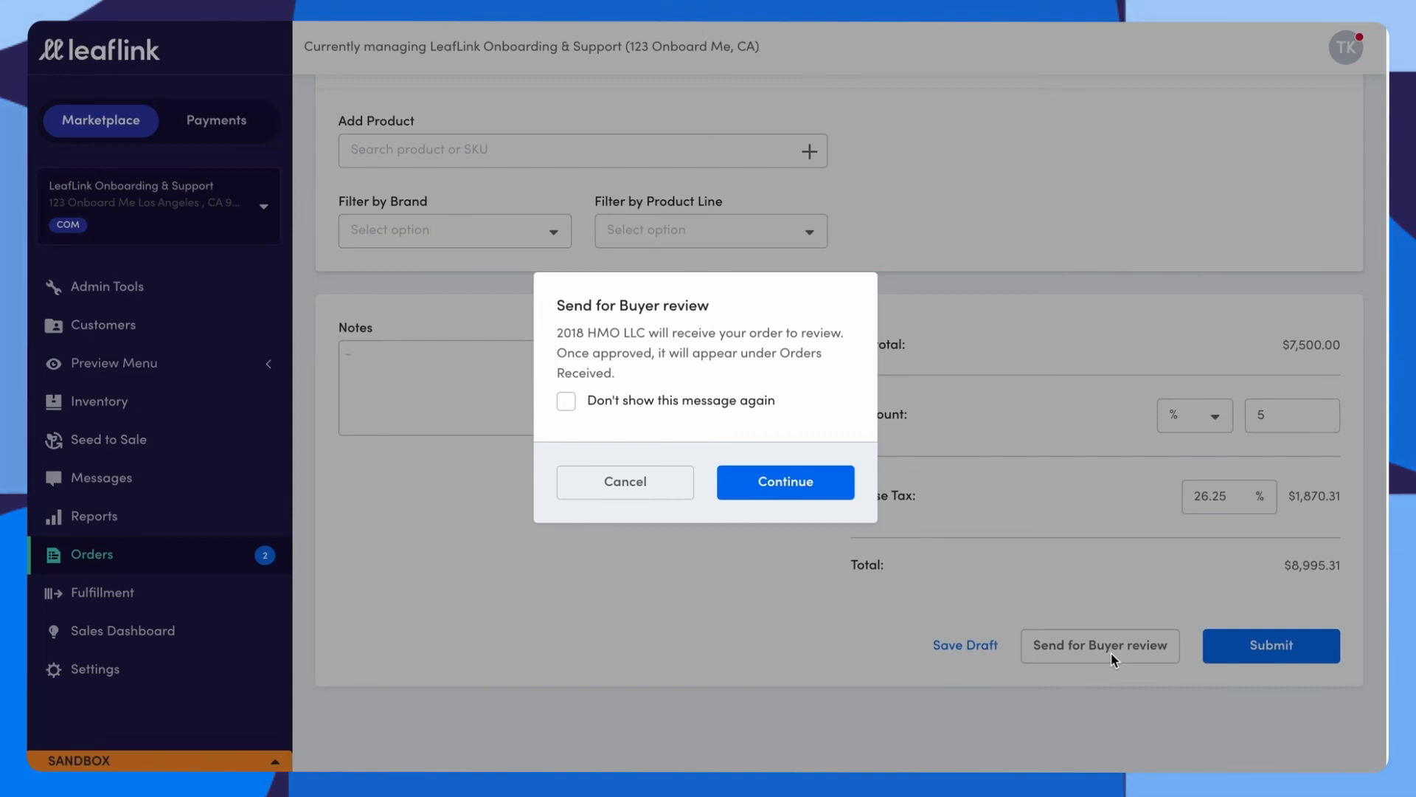
{"action": "left_click", "coordinate": [836, 483]}
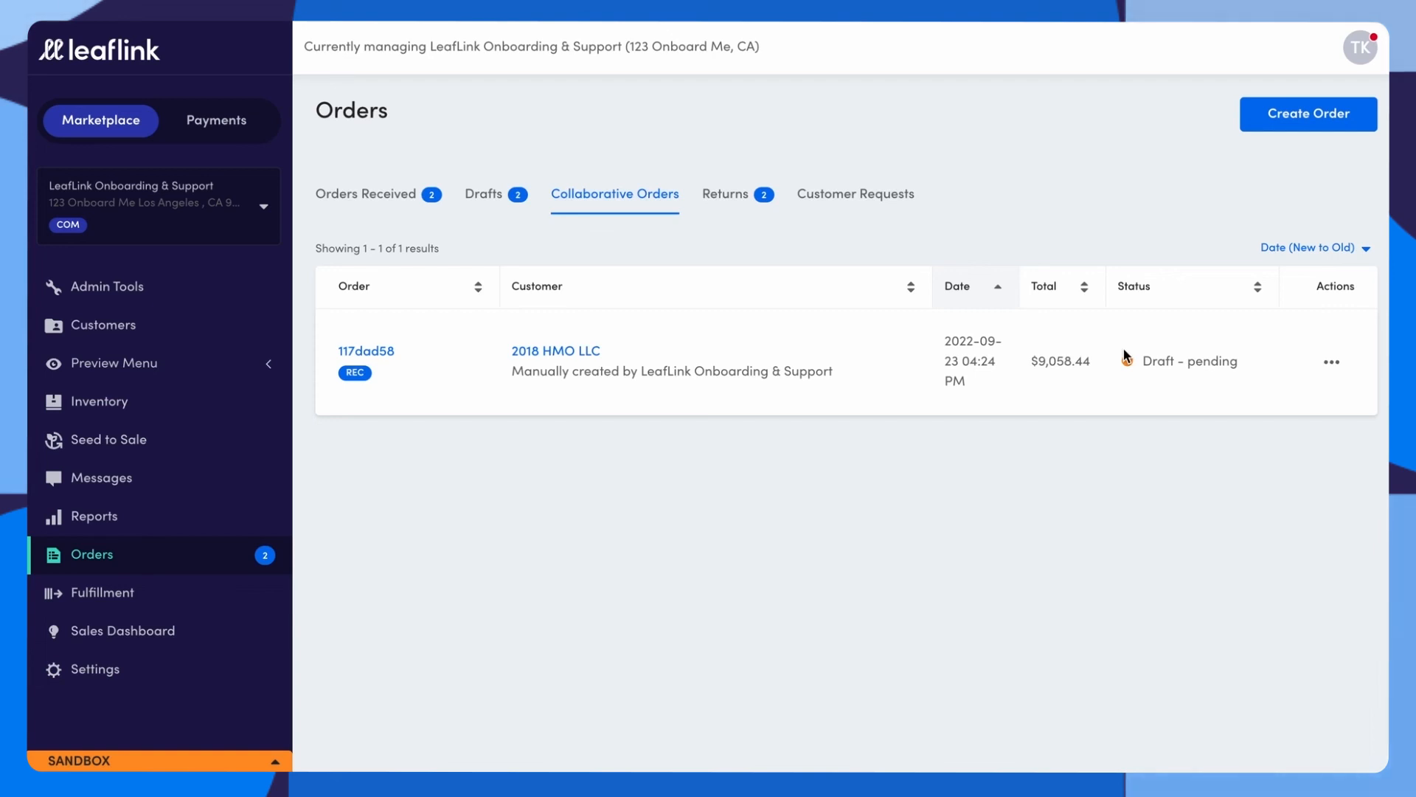
Submit the pending collaborative order for 2018 HMO LLC and open the list of received orders.
{"action": "left_click", "coordinate": [1336, 365]}
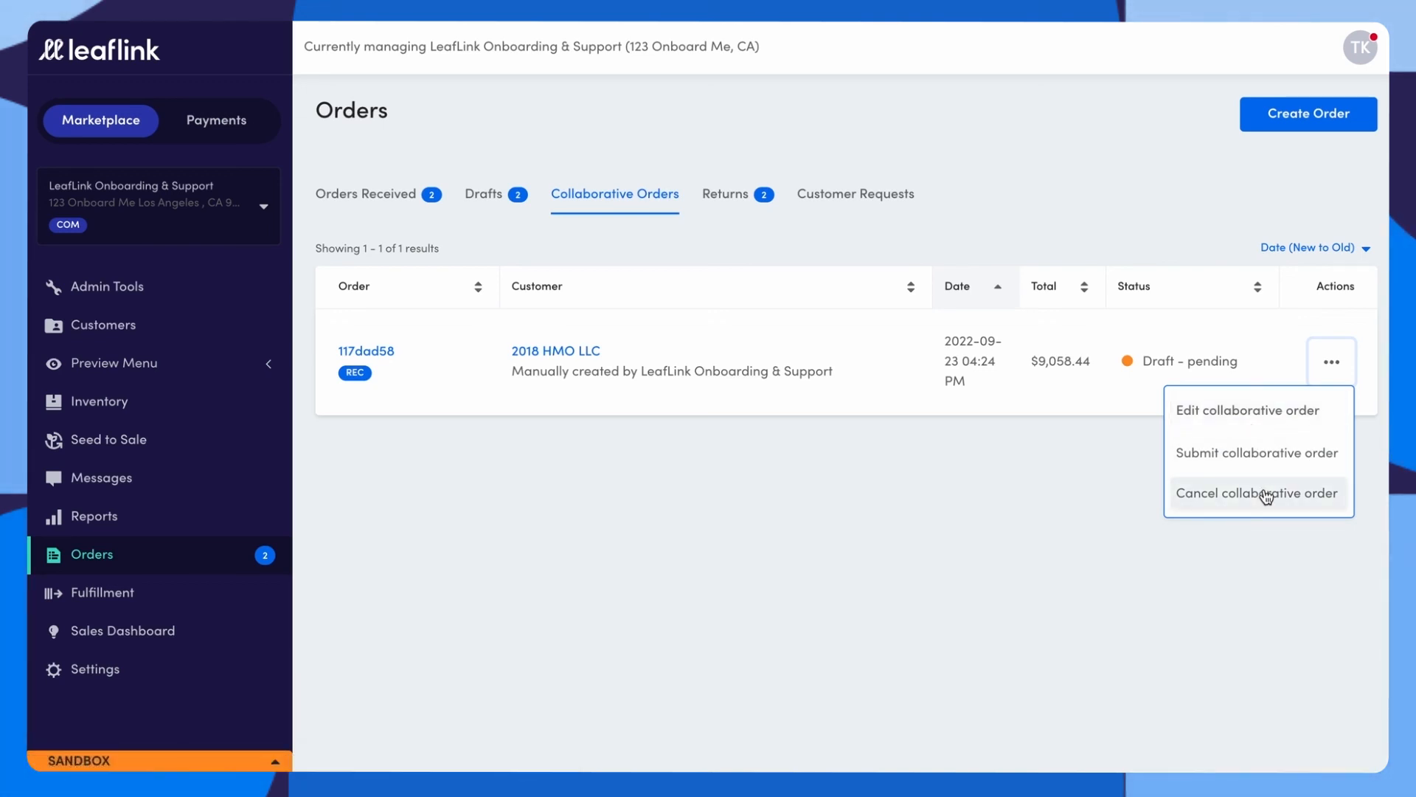
{"action": "left_click", "coordinate": [1258, 453]}
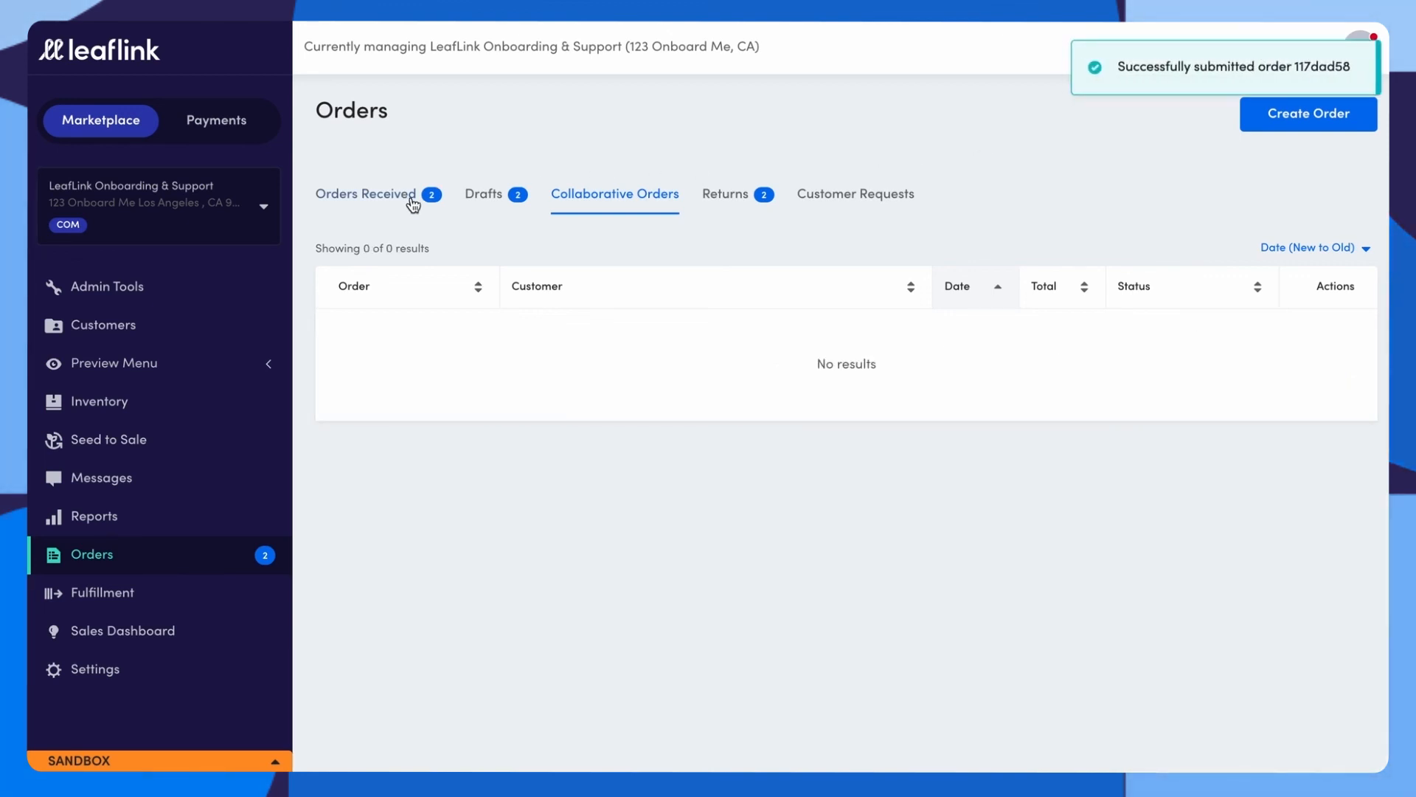
{"action": "left_click", "coordinate": [363, 193]}
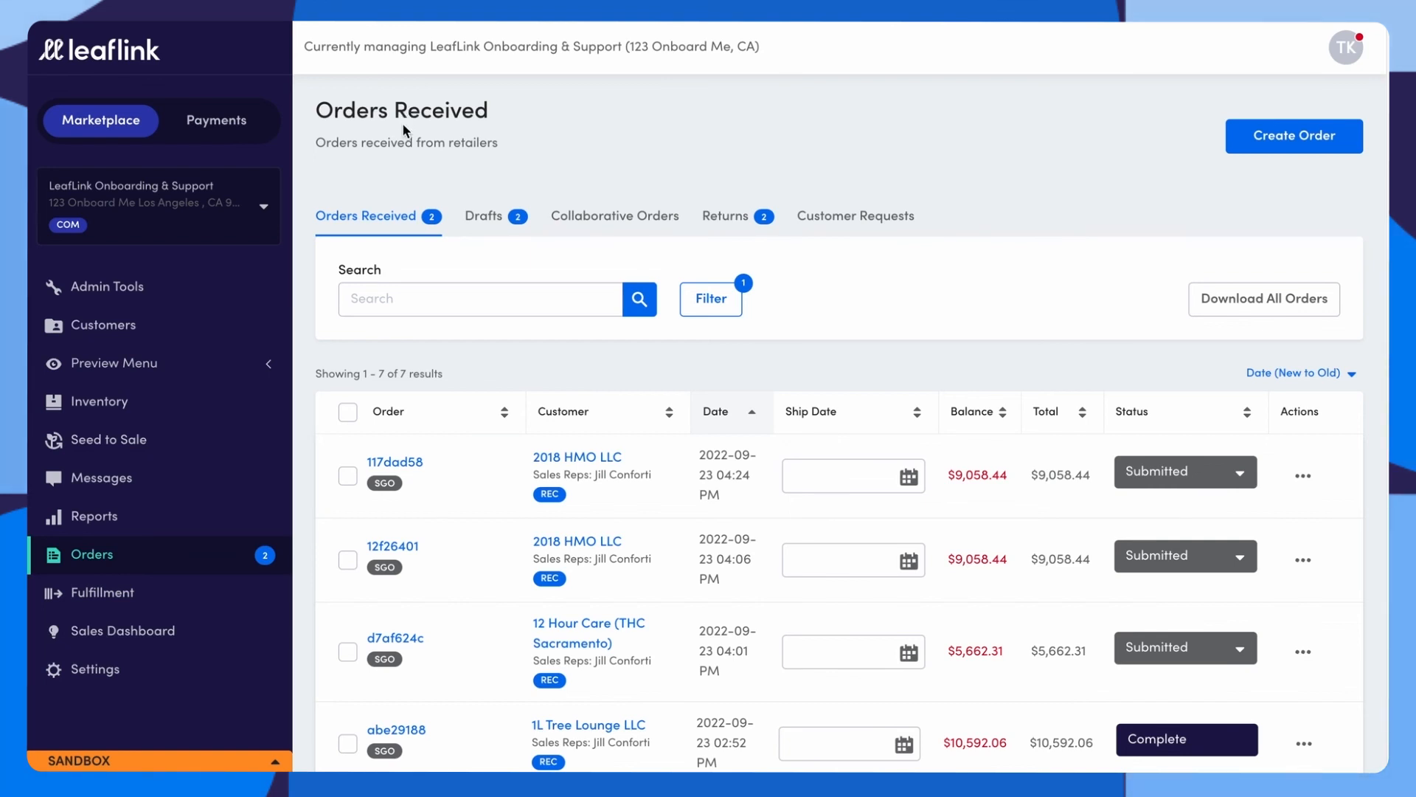
Preview the Happy Hour menu and check its export options without exporting.
{"action": "left_click", "coordinate": [266, 365]}
{"action": "left_click", "coordinate": [206, 399]}
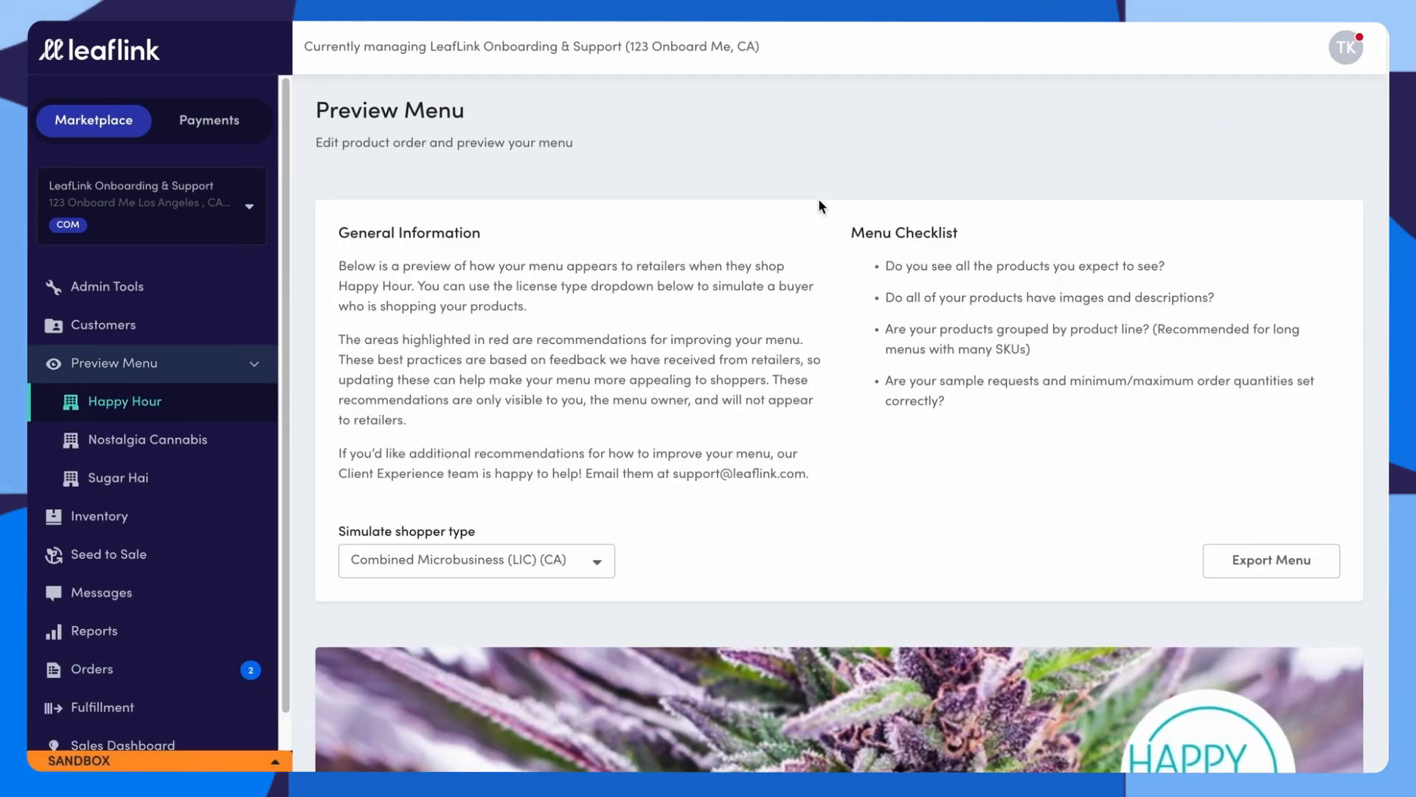
{"action": "scroll", "coordinate": [959, 332], "scroll_direction": "down", "scroll_amount": 1}
{"action": "left_click", "coordinate": [1278, 559]}
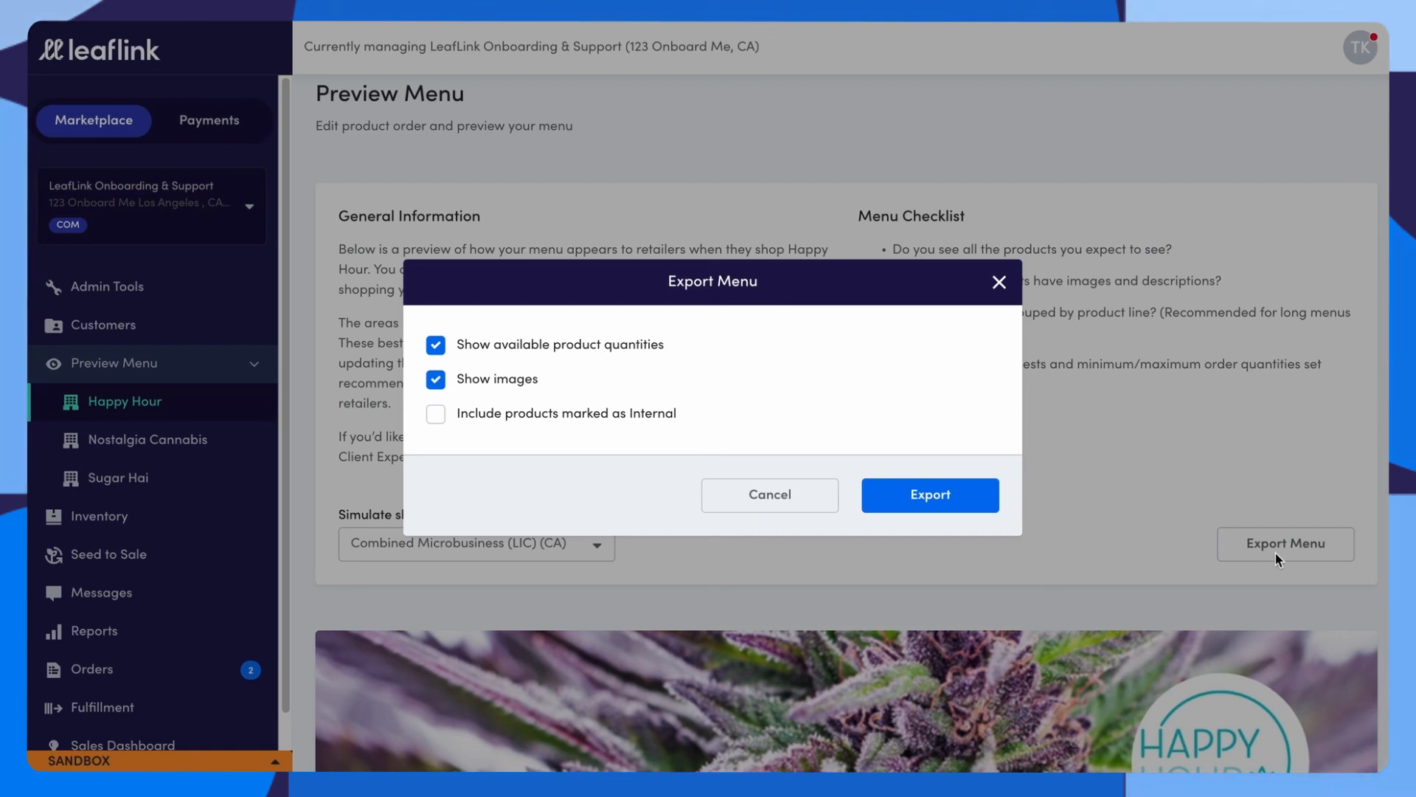
{"action": "left_click", "coordinate": [999, 281]}
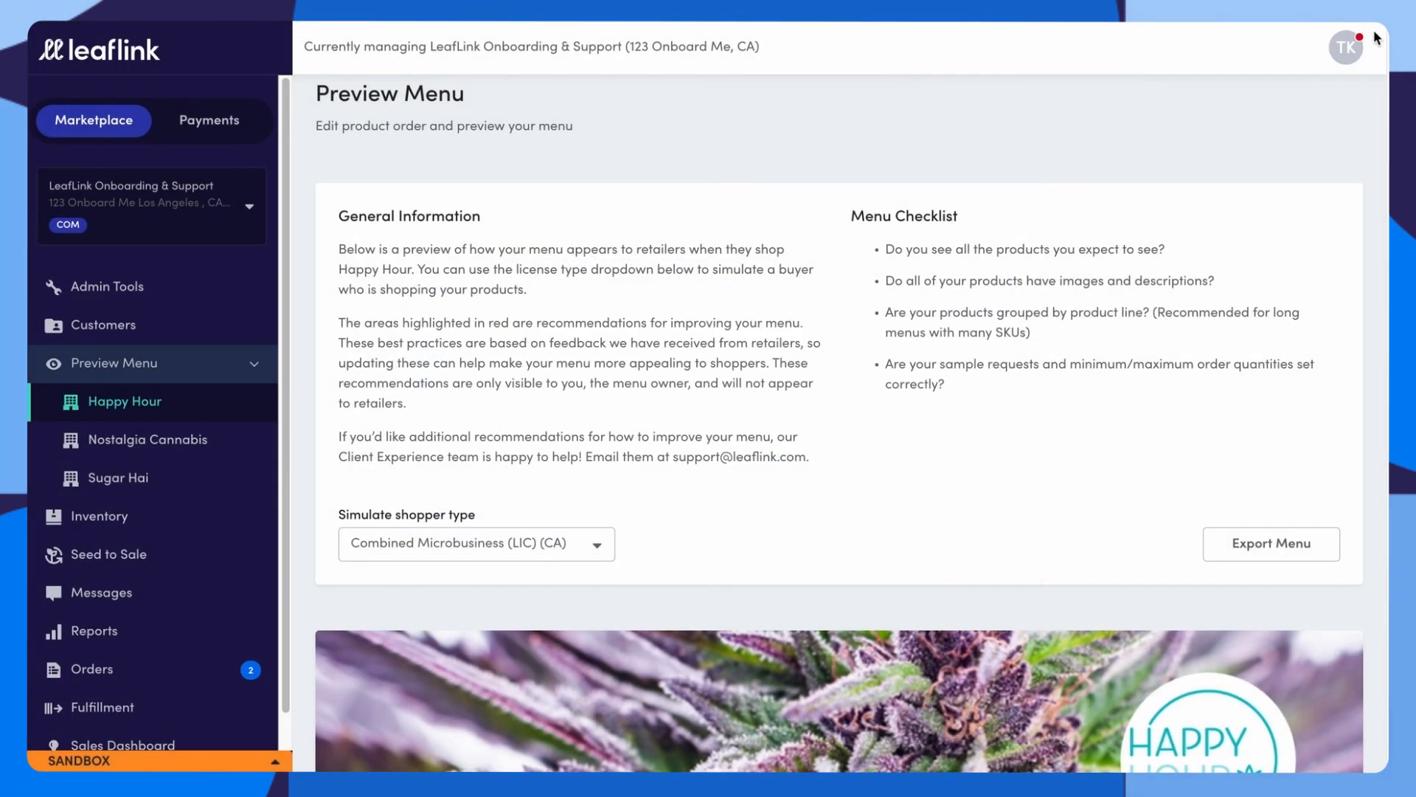
Open the Share LeafLink page and review the referral, public menu, company profile and brand asset links.
{"action": "left_click", "coordinate": [1346, 47]}
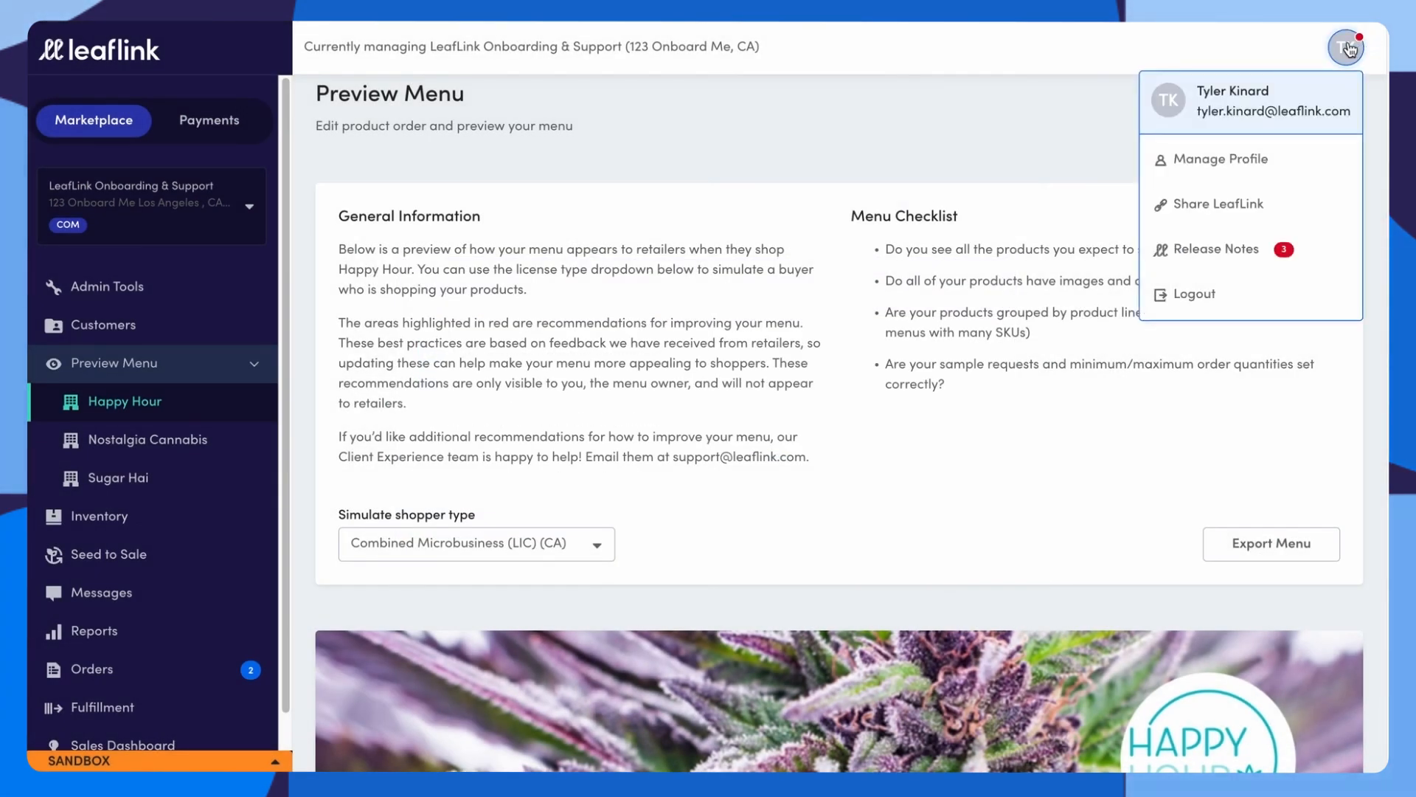
{"action": "left_click", "coordinate": [1230, 206]}
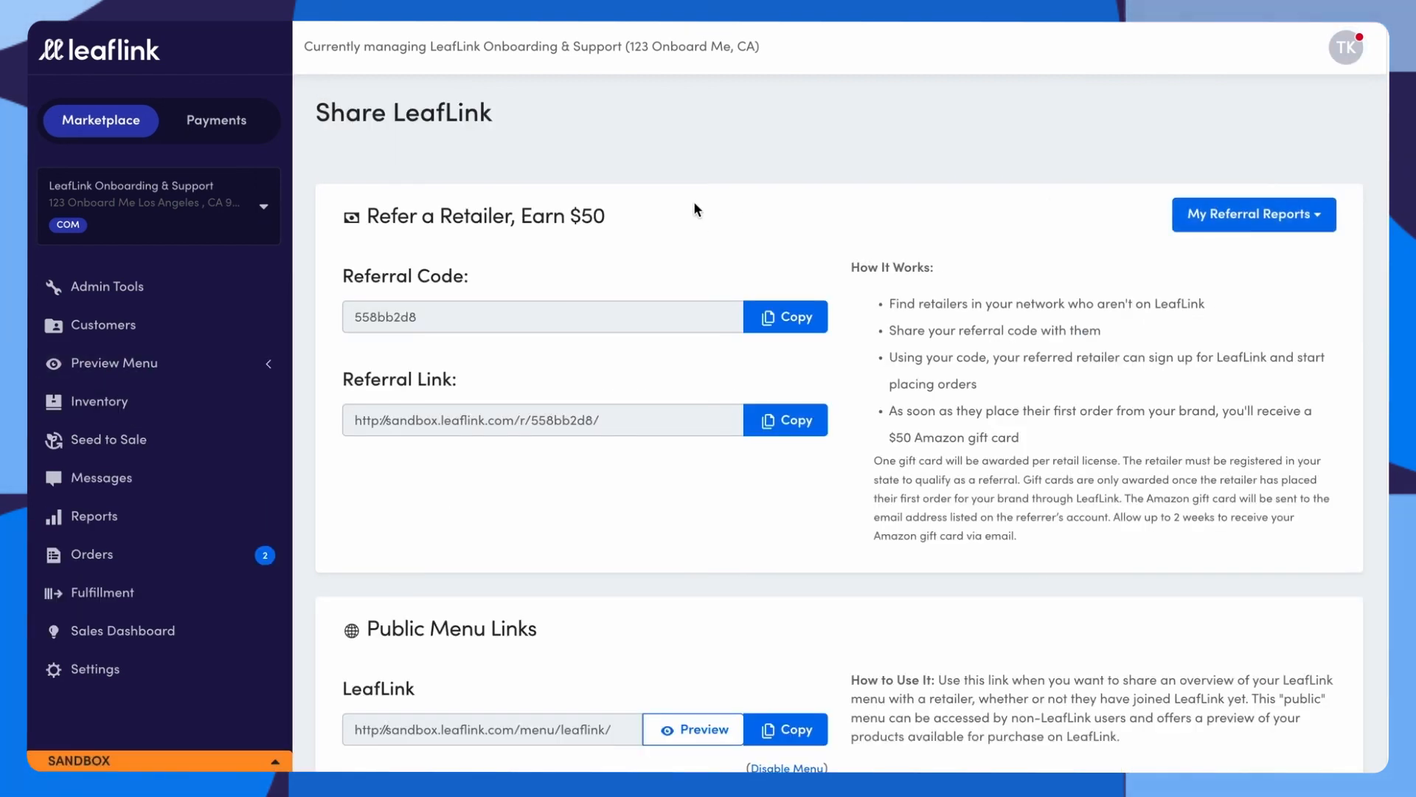
{"action": "scroll", "coordinate": [680, 356], "scroll_direction": "down", "scroll_amount": 1}
{"action": "scroll", "coordinate": [675, 369], "scroll_direction": "down", "scroll_amount": 5}
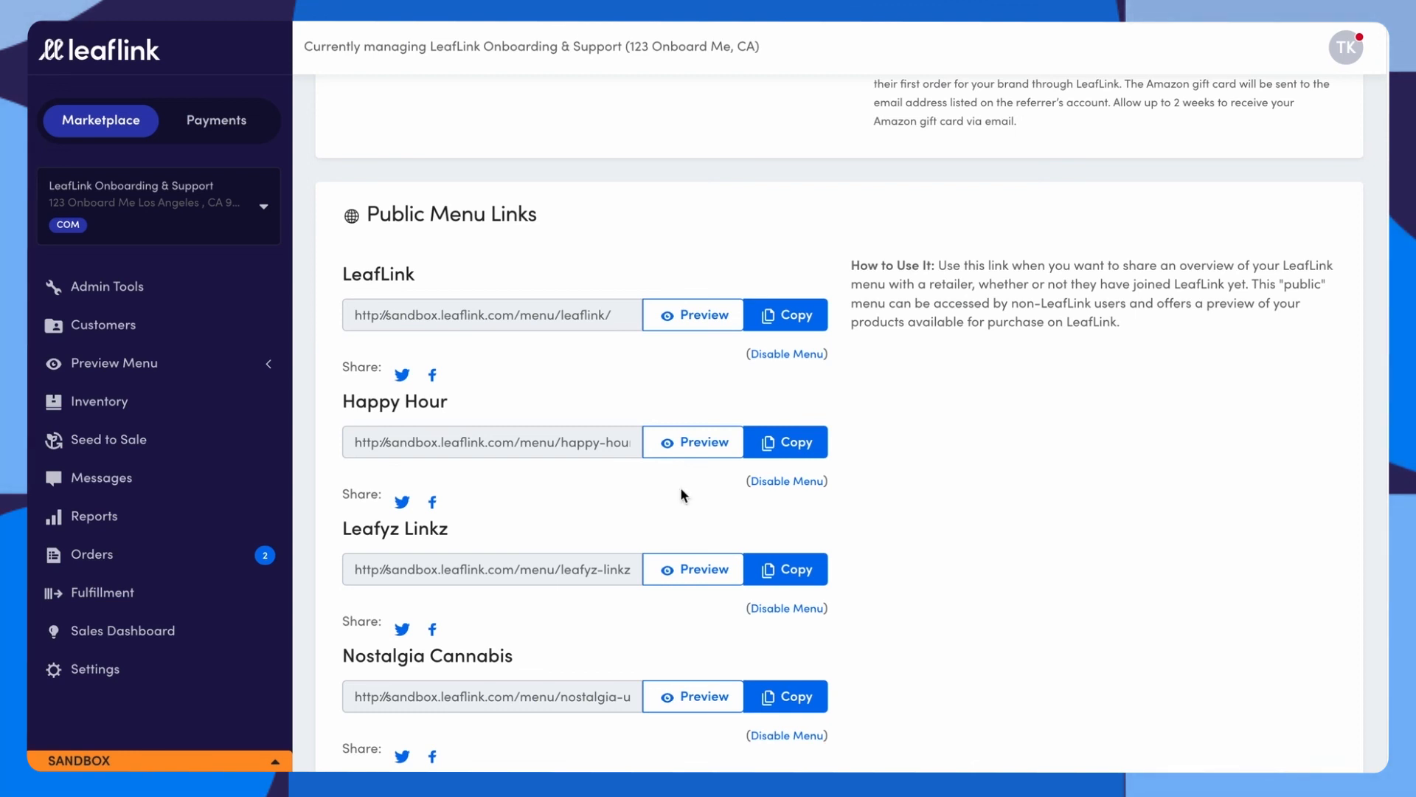
{"action": "scroll", "coordinate": [497, 472], "scroll_direction": "down", "scroll_amount": 1}
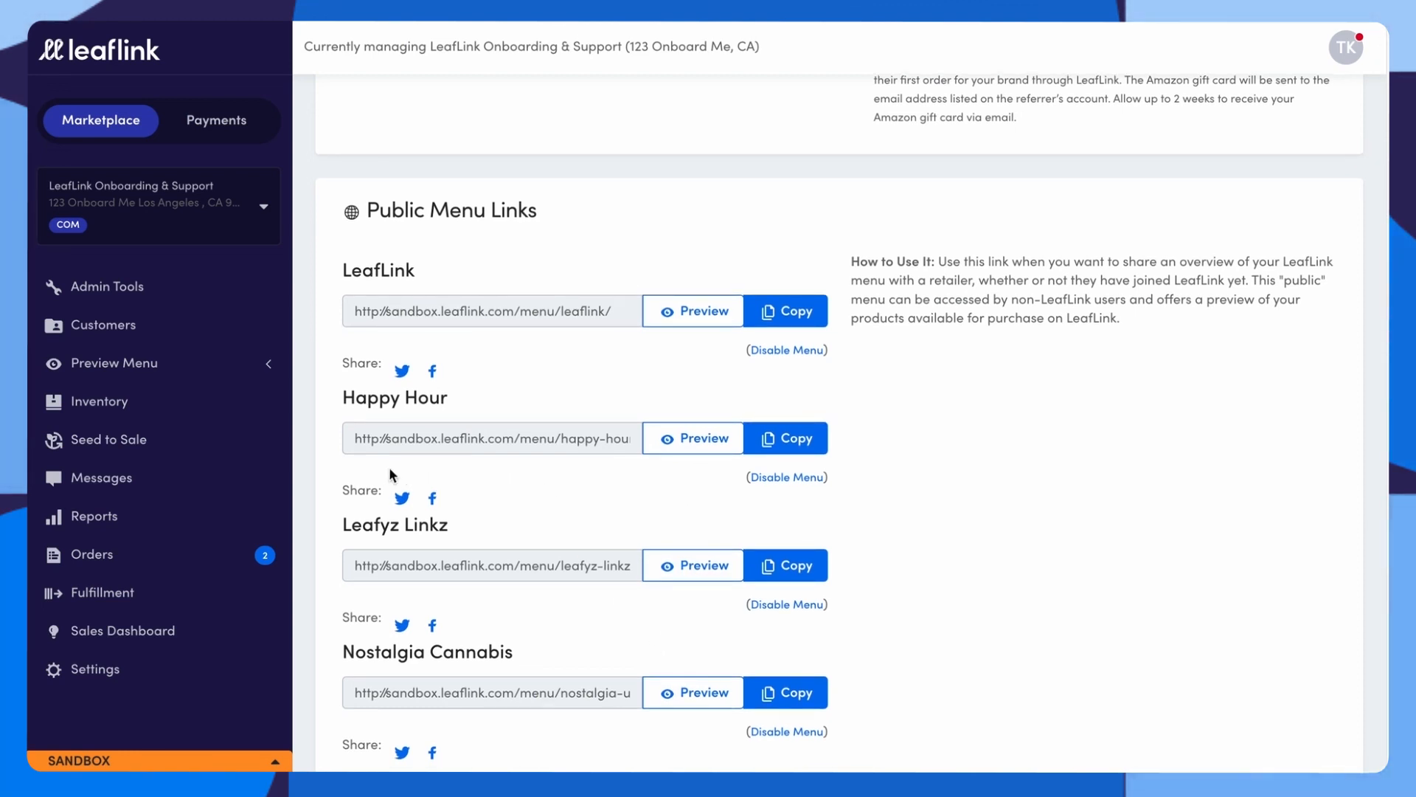
{"action": "scroll", "coordinate": [431, 462], "scroll_direction": "down", "scroll_amount": 1}
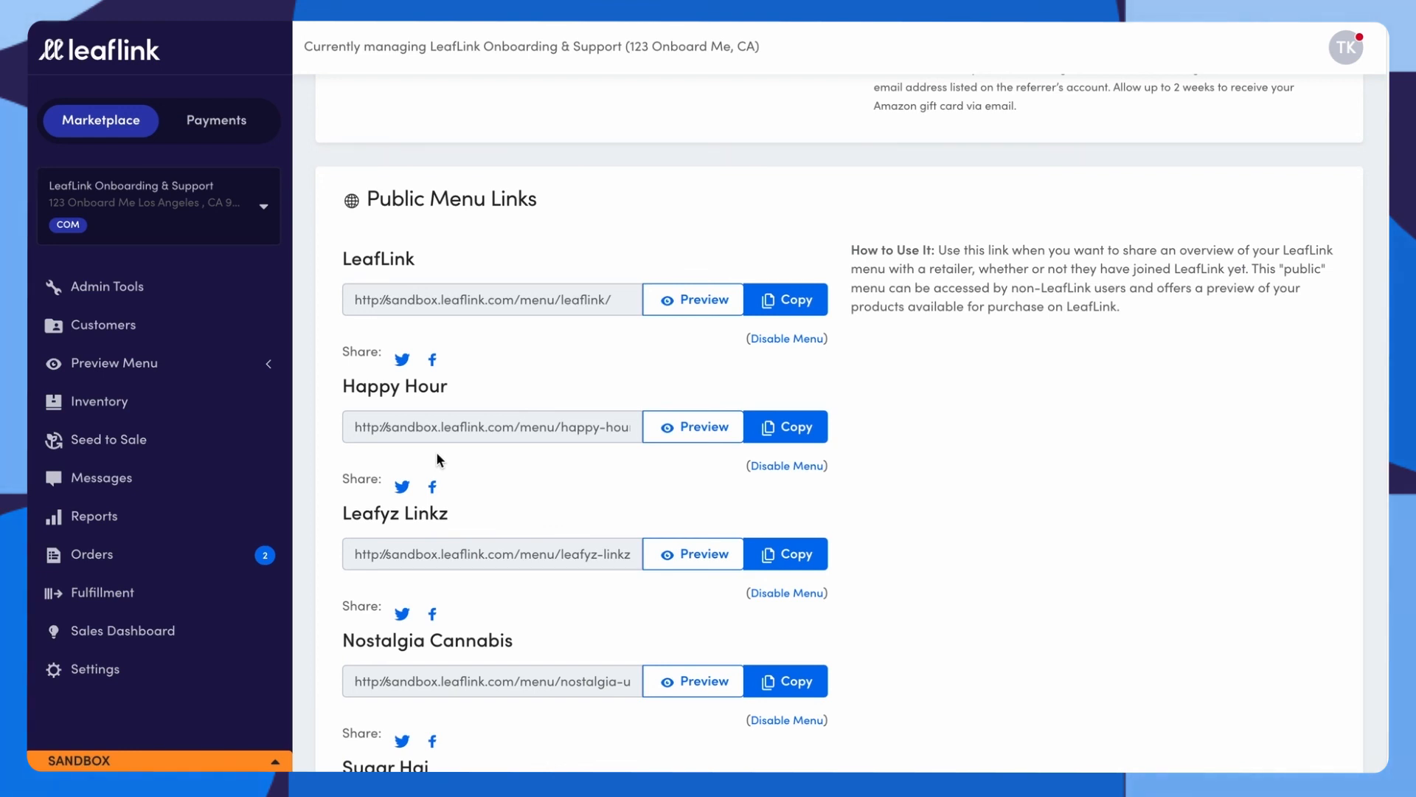
{"action": "scroll", "coordinate": [437, 459], "scroll_direction": "down", "scroll_amount": 5}
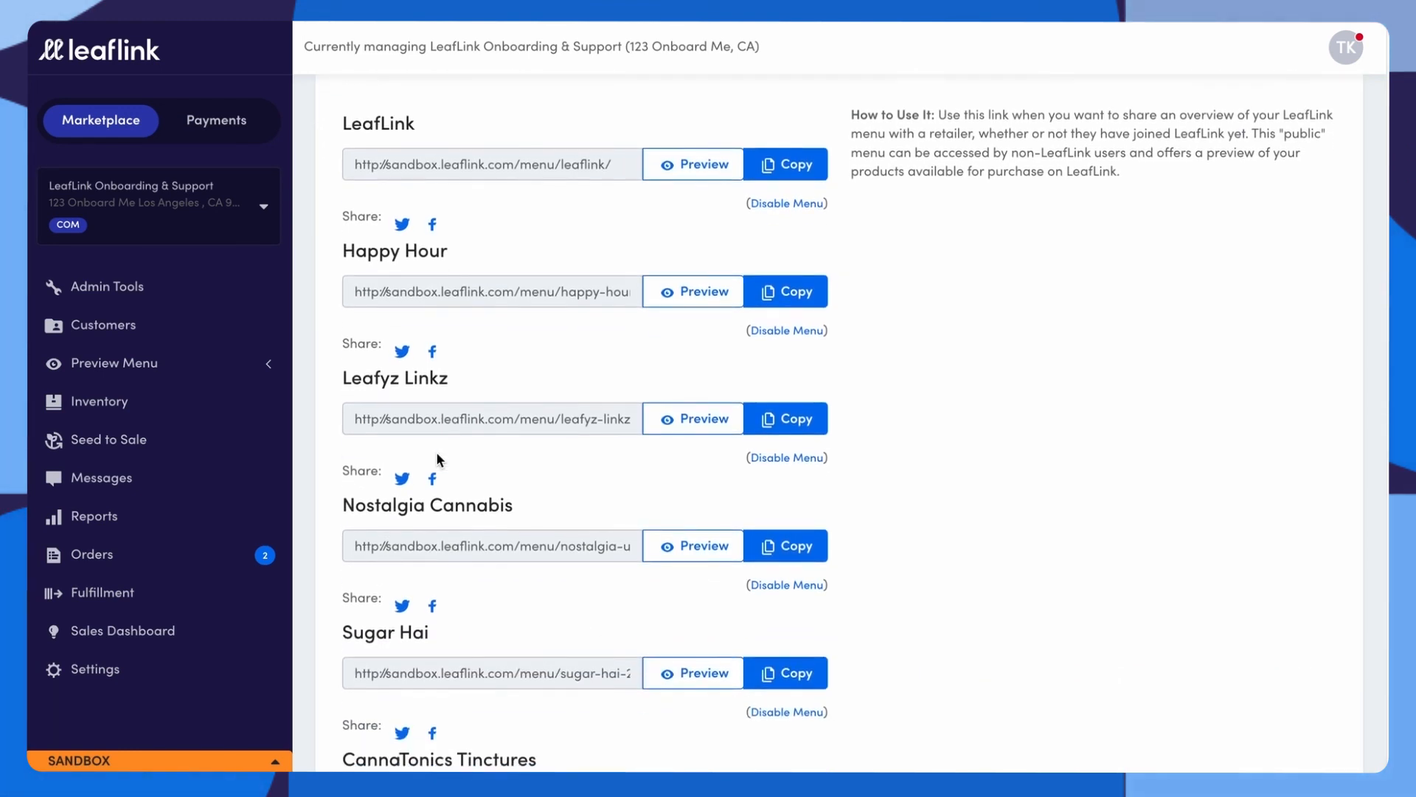
{"action": "scroll", "coordinate": [437, 457], "scroll_direction": "down", "scroll_amount": 9}
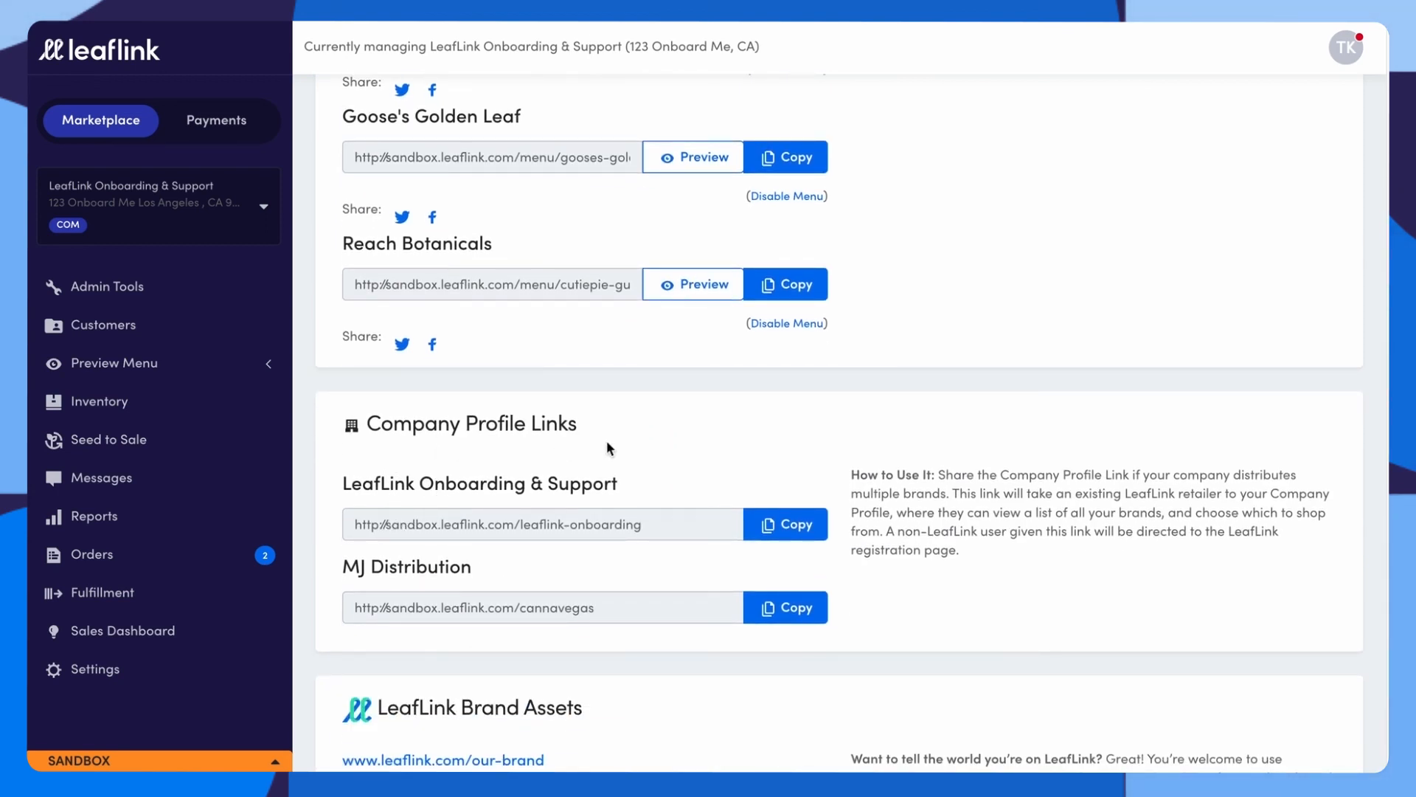
{"action": "scroll", "coordinate": [616, 526], "scroll_direction": "down", "scroll_amount": 2}
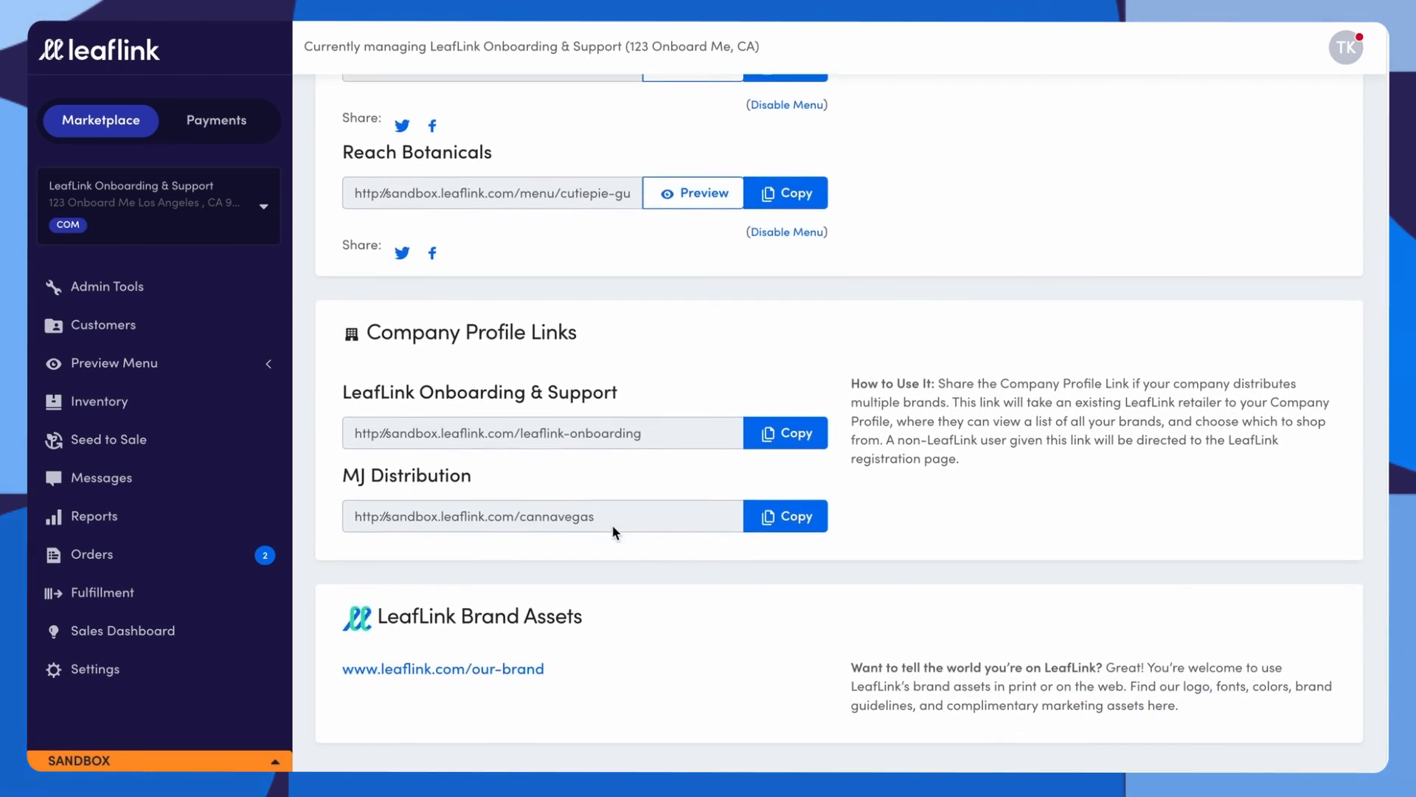
Open the LeafLink brand assets page, examine its logo rules and buttons, and return to the referral section of Share LeafLink.
{"action": "left_click", "coordinate": [419, 588]}
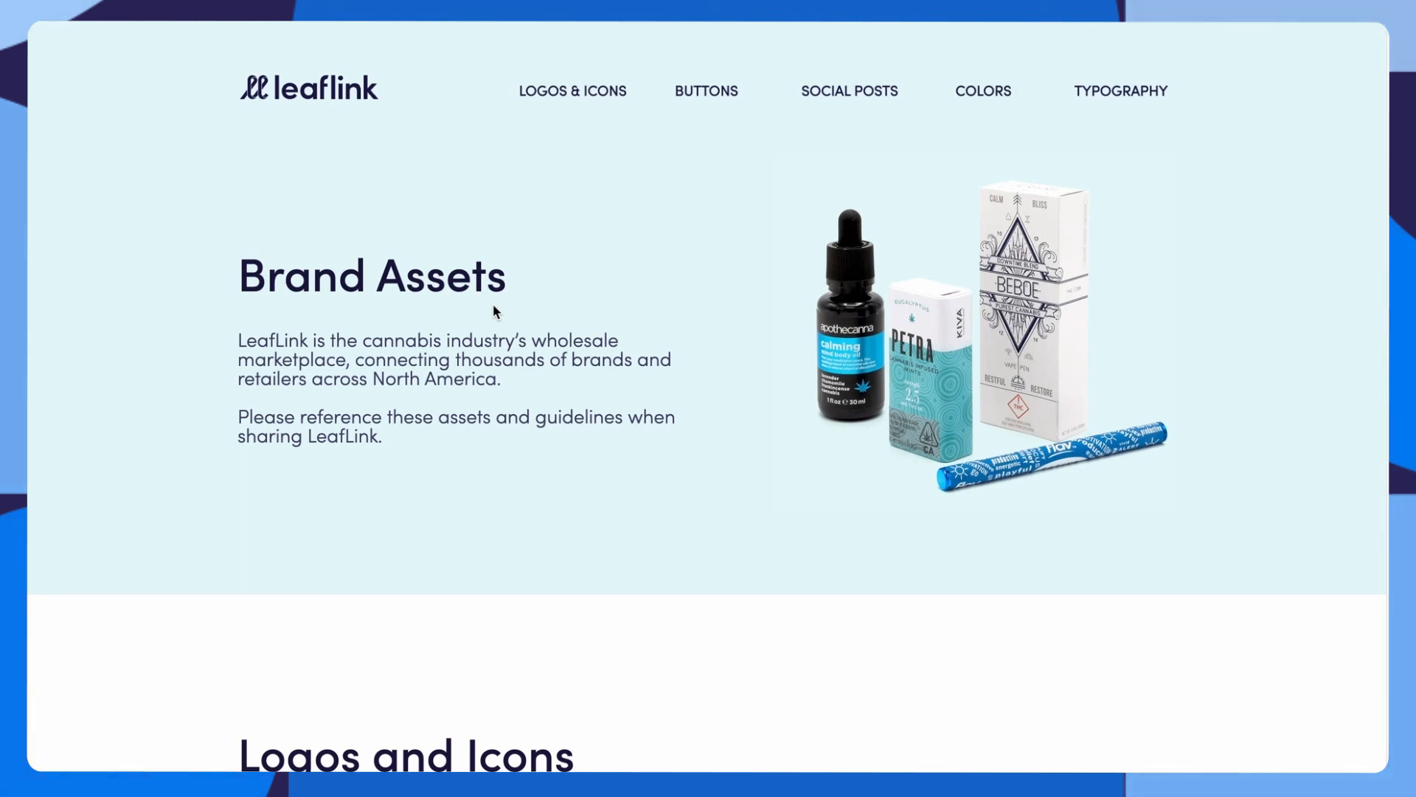
{"action": "scroll", "coordinate": [494, 310], "scroll_direction": "down", "scroll_amount": 4}
{"action": "scroll", "coordinate": [493, 310], "scroll_direction": "down", "scroll_amount": 9}
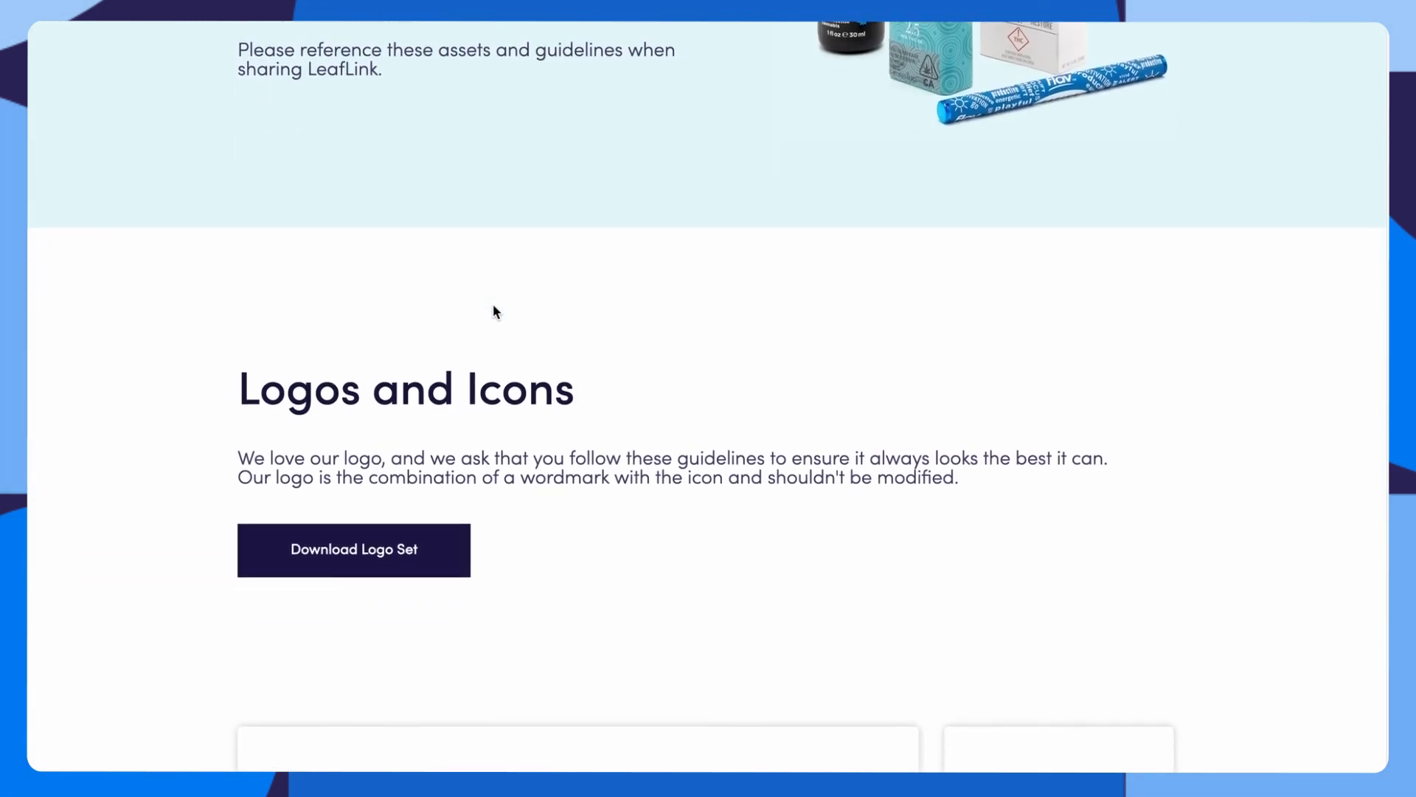
{"action": "scroll", "coordinate": [494, 310], "scroll_direction": "down", "scroll_amount": 10}
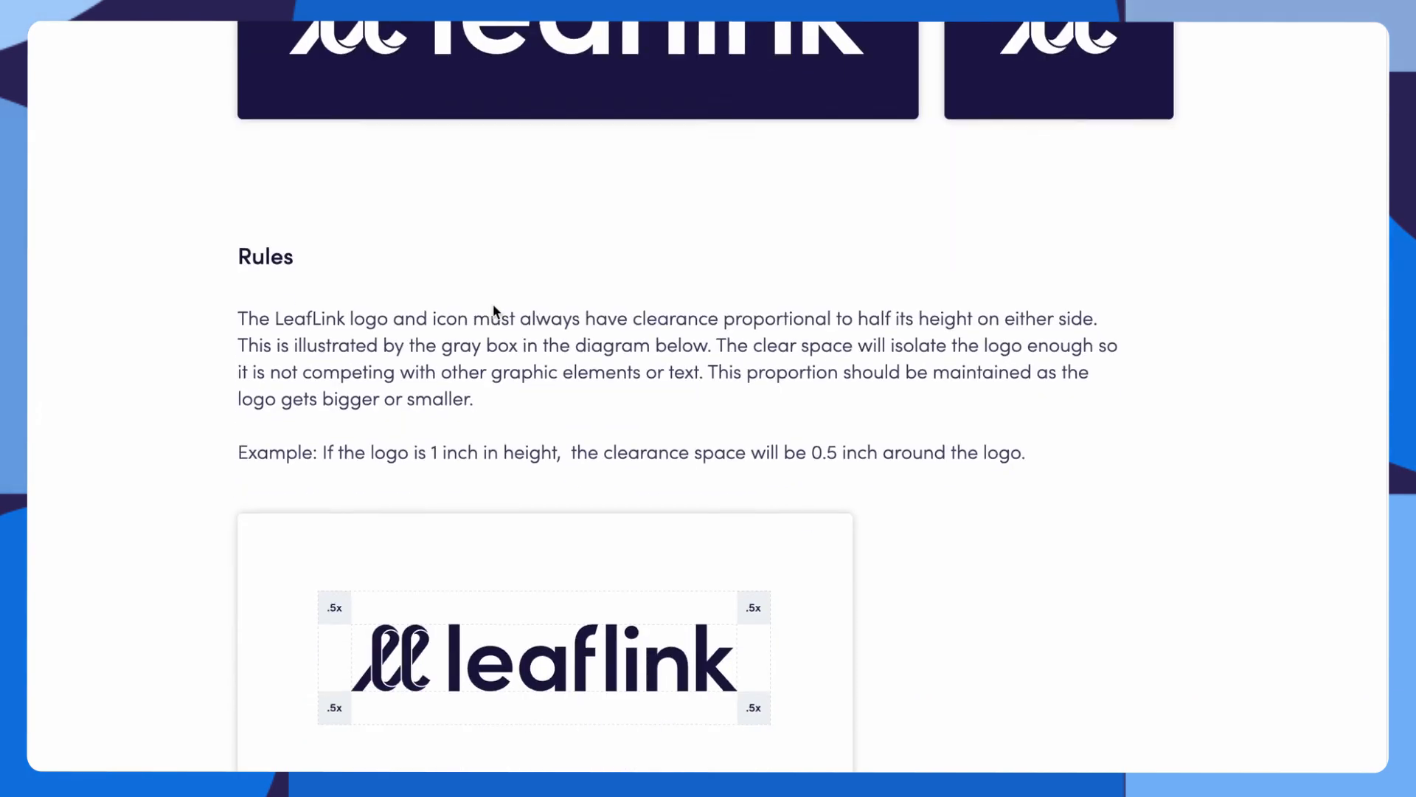
{"action": "scroll", "coordinate": [493, 310], "scroll_direction": "down", "scroll_amount": 7}
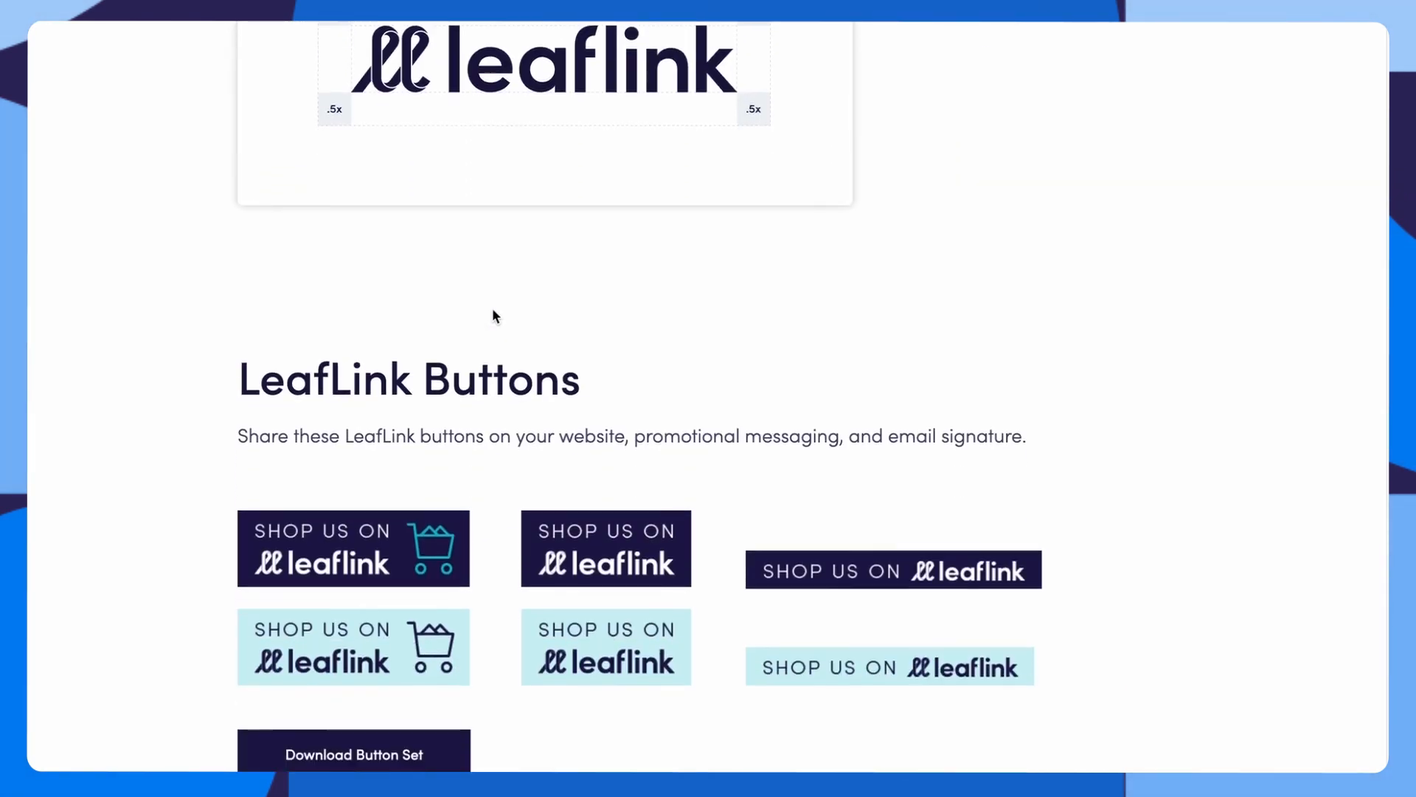
{"action": "scroll", "coordinate": [493, 307], "scroll_direction": "down", "scroll_amount": 1}
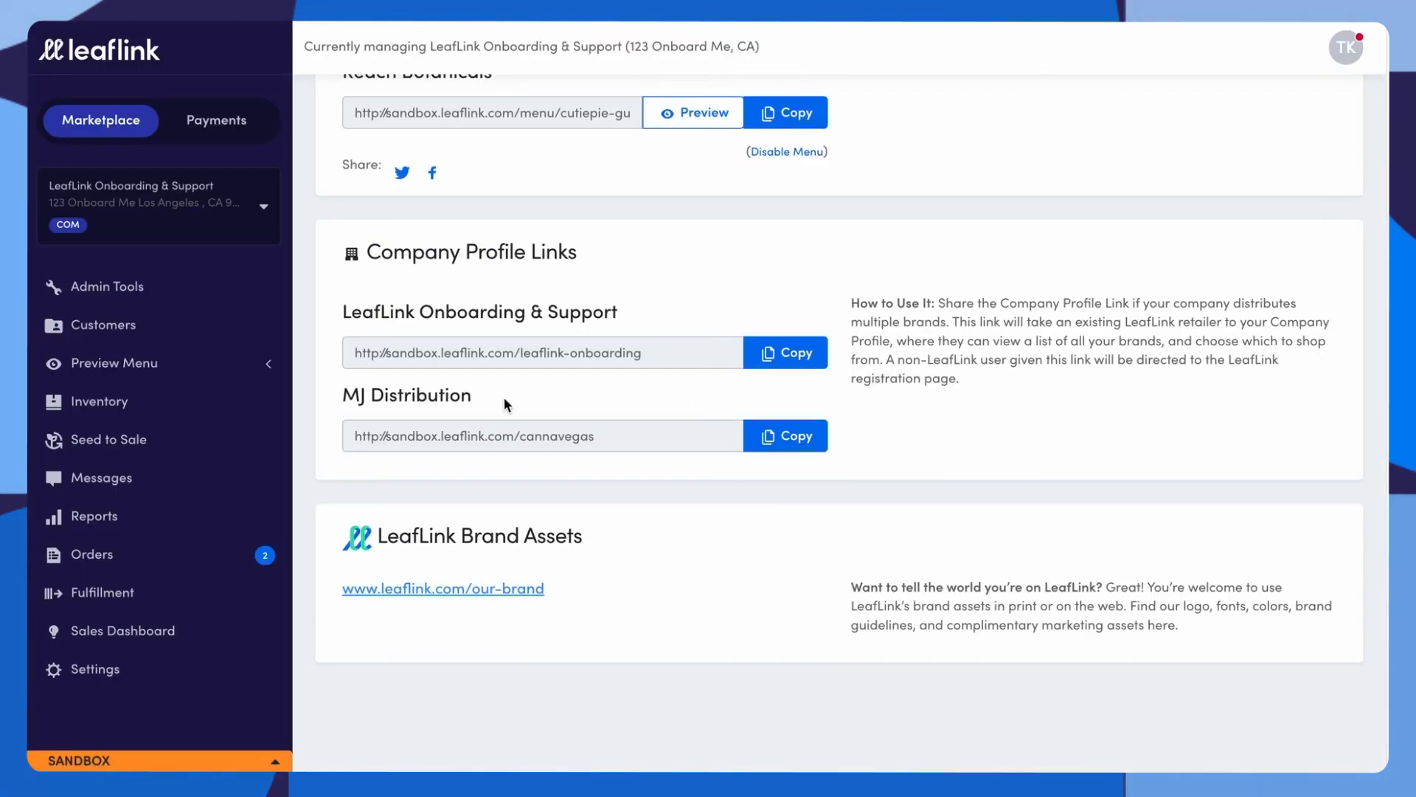
{"action": "scroll", "coordinate": [505, 400], "scroll_direction": "up", "scroll_amount": 20}
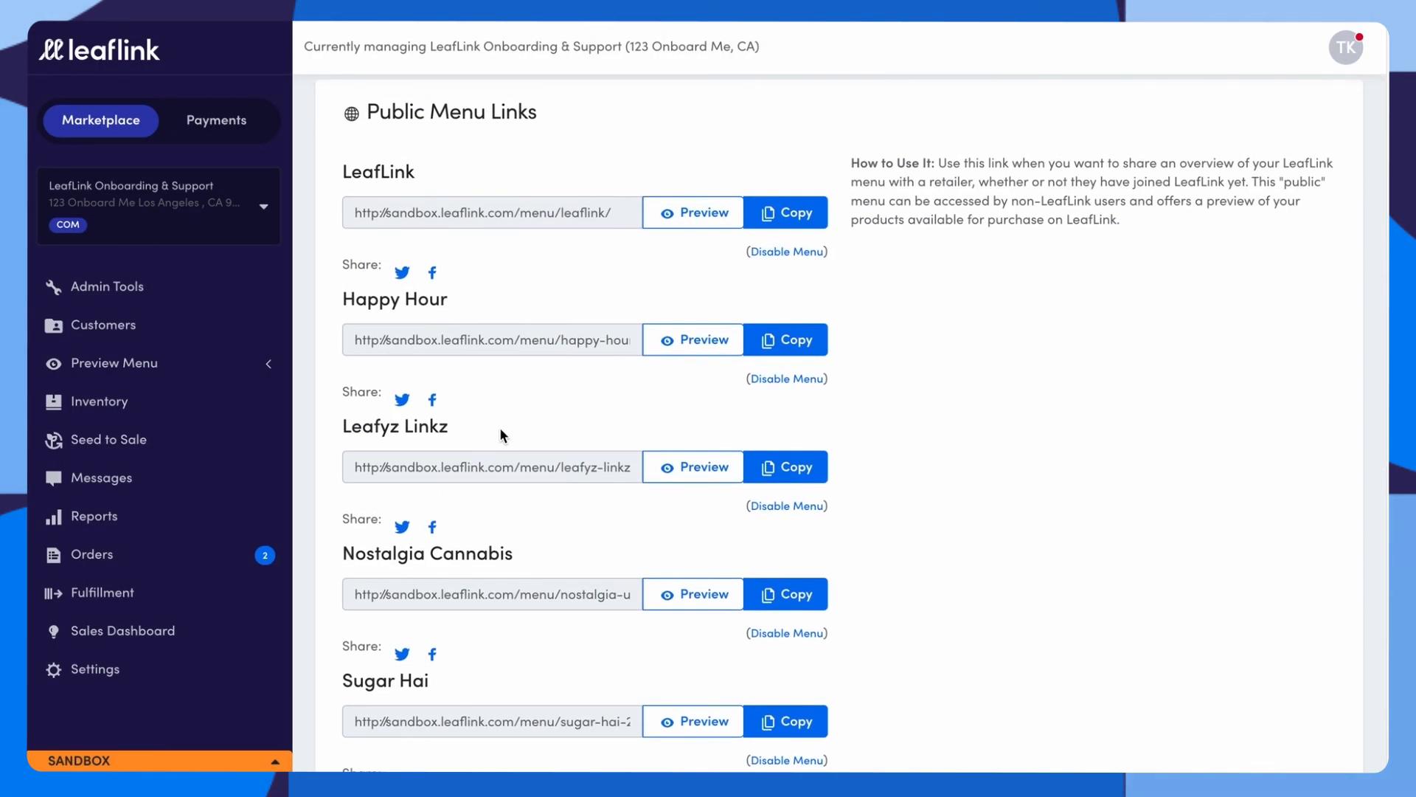
{"action": "scroll", "coordinate": [500, 434], "scroll_direction": "up", "scroll_amount": 7}
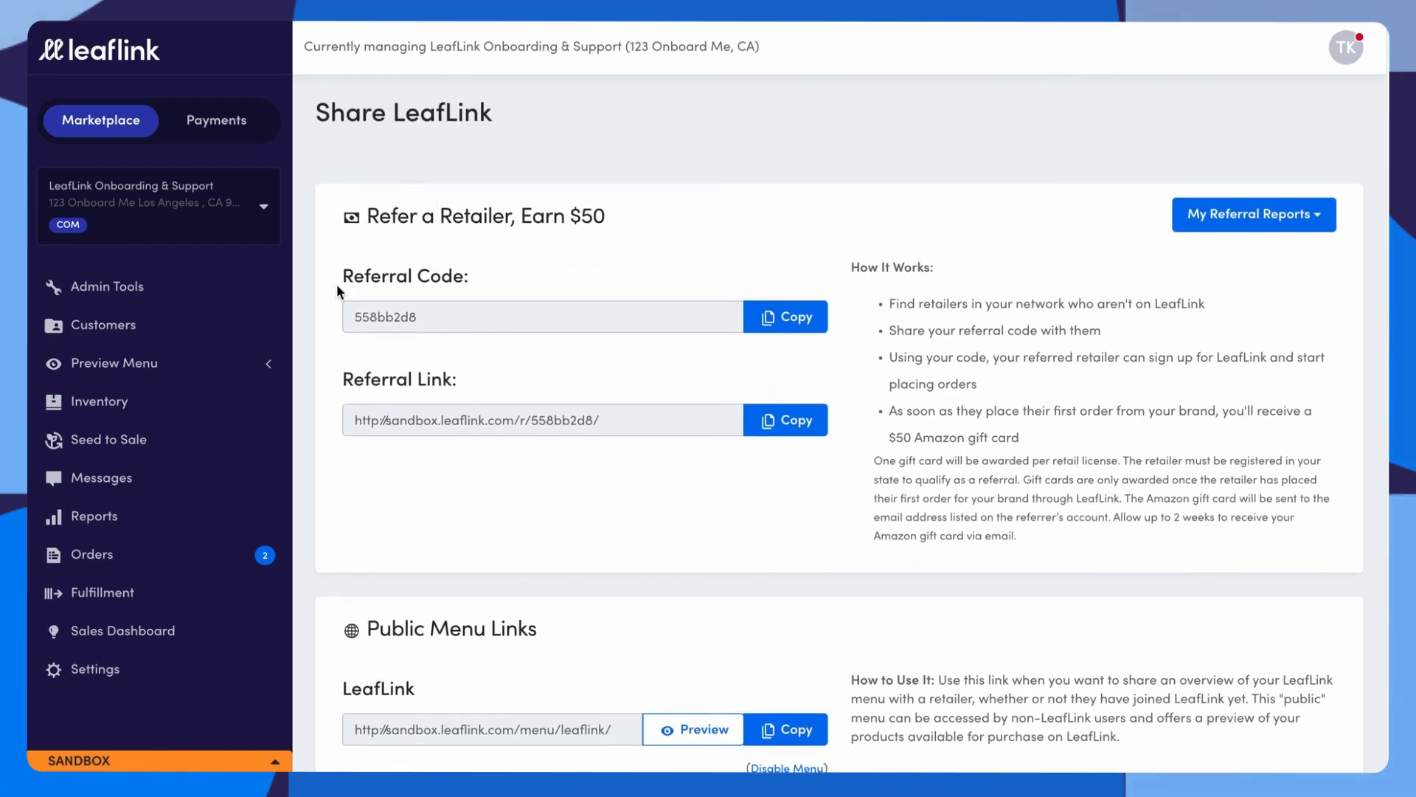